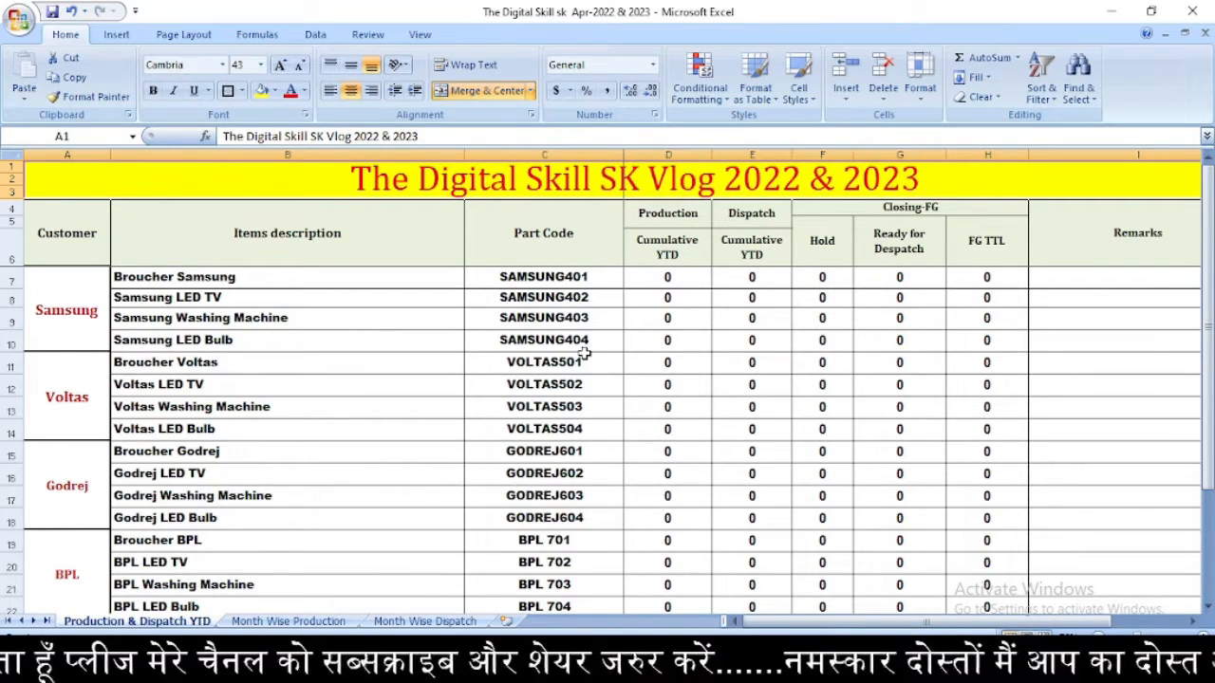
- Examine the Customer column's merged blocks for Samsung, Voltas, Godrej and BPL on the Production & Dispatch YTD sheet
click(81, 237)
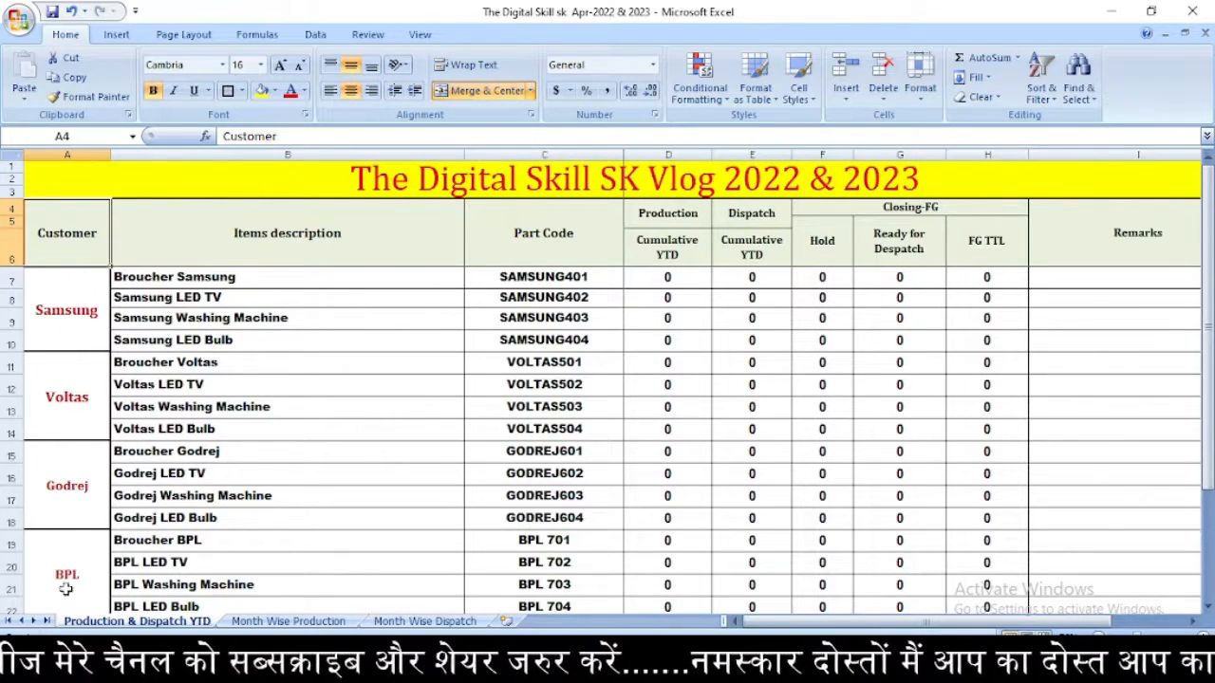
click(80, 313)
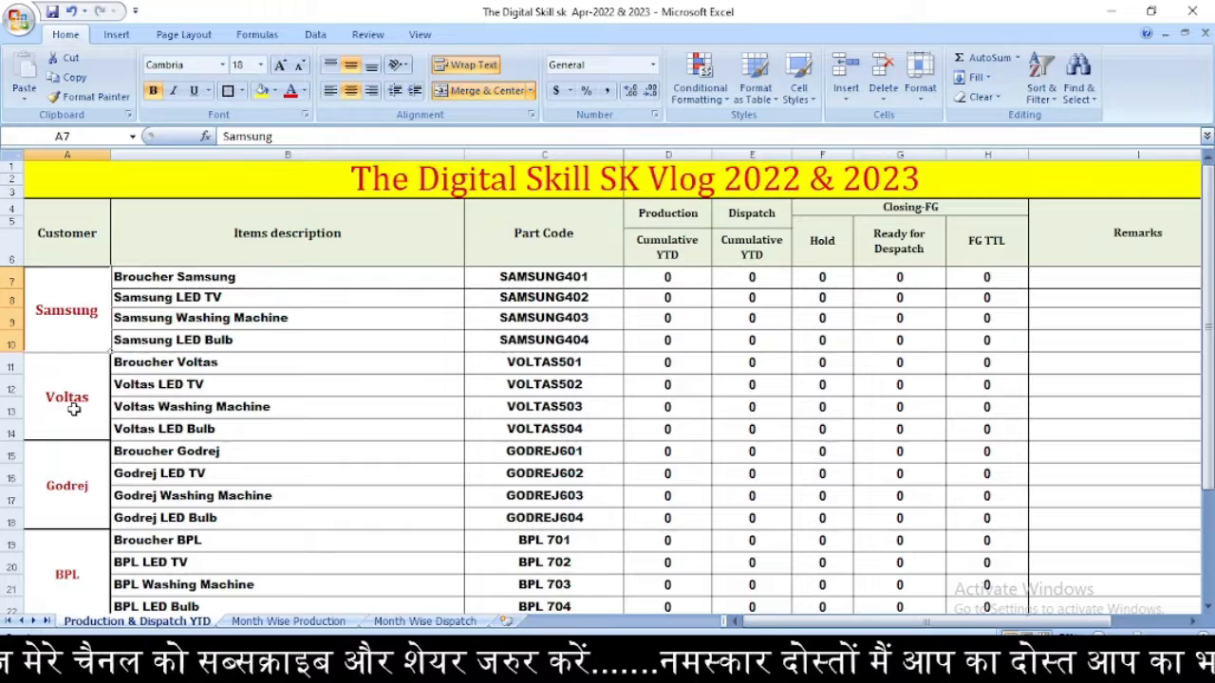
click(90, 400)
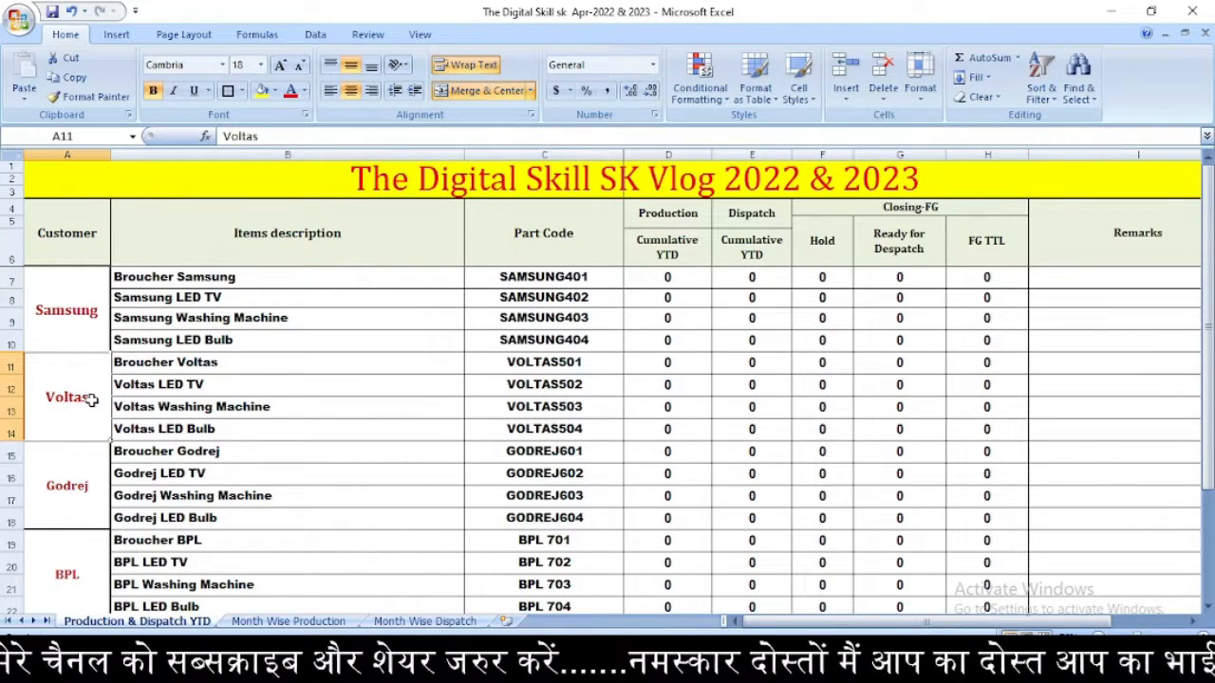
click(182, 344)
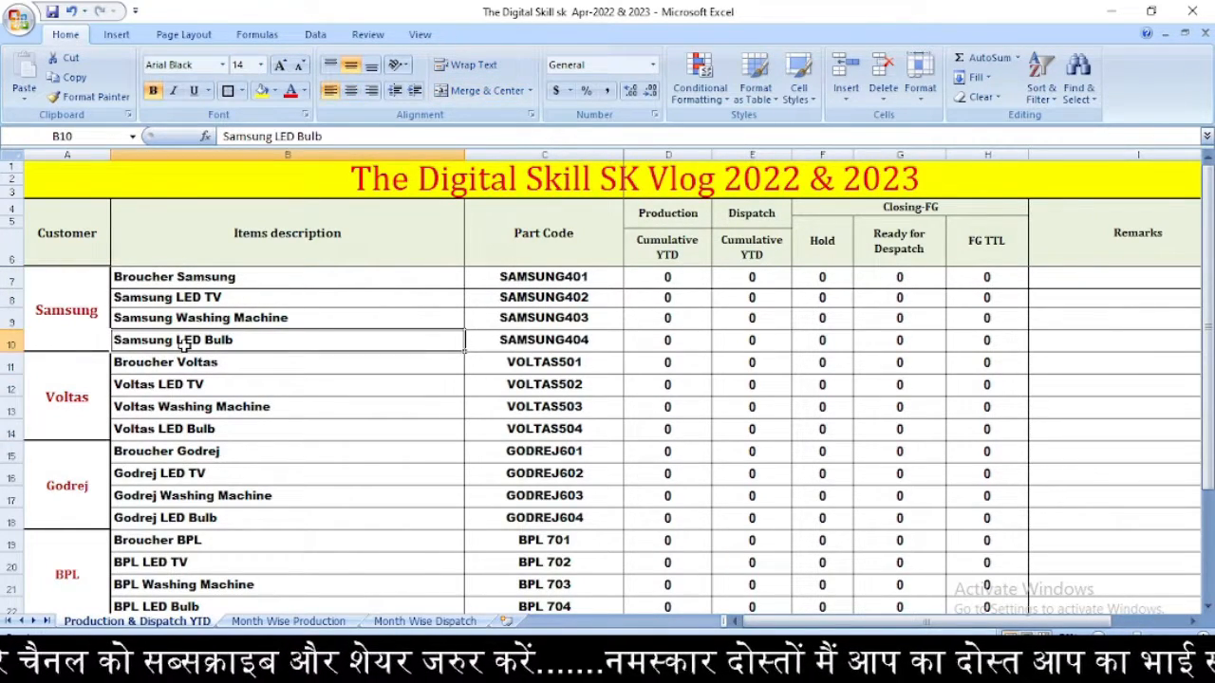
click(84, 312)
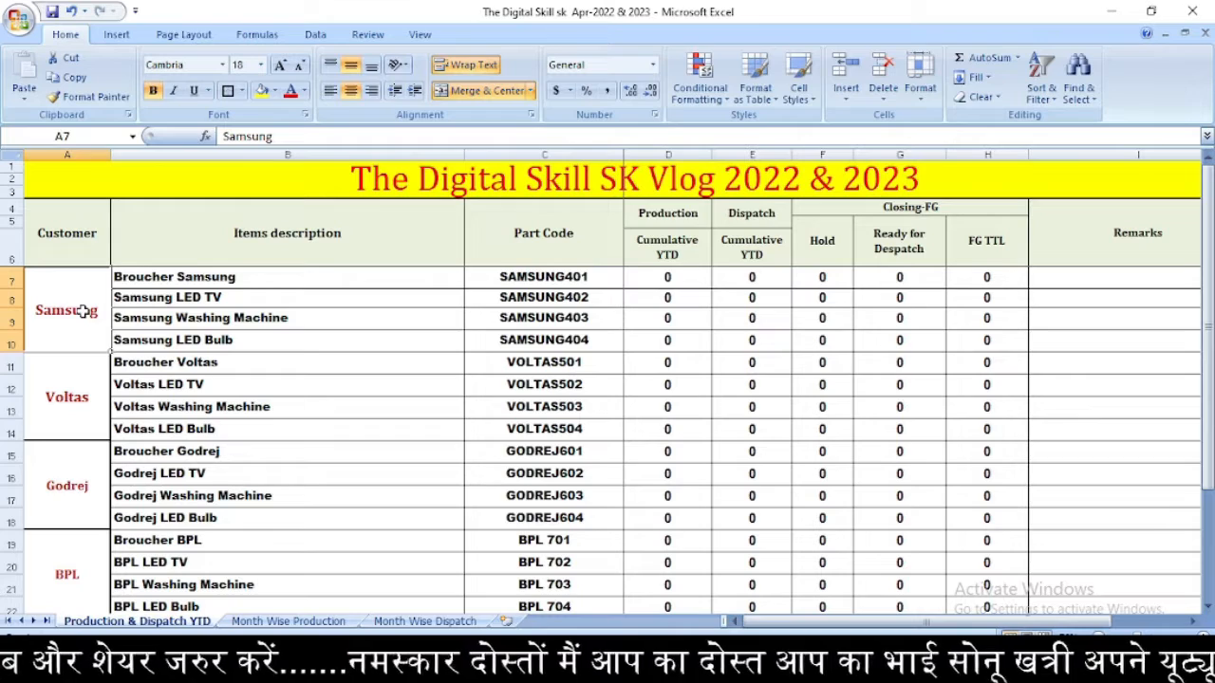
click(181, 285)
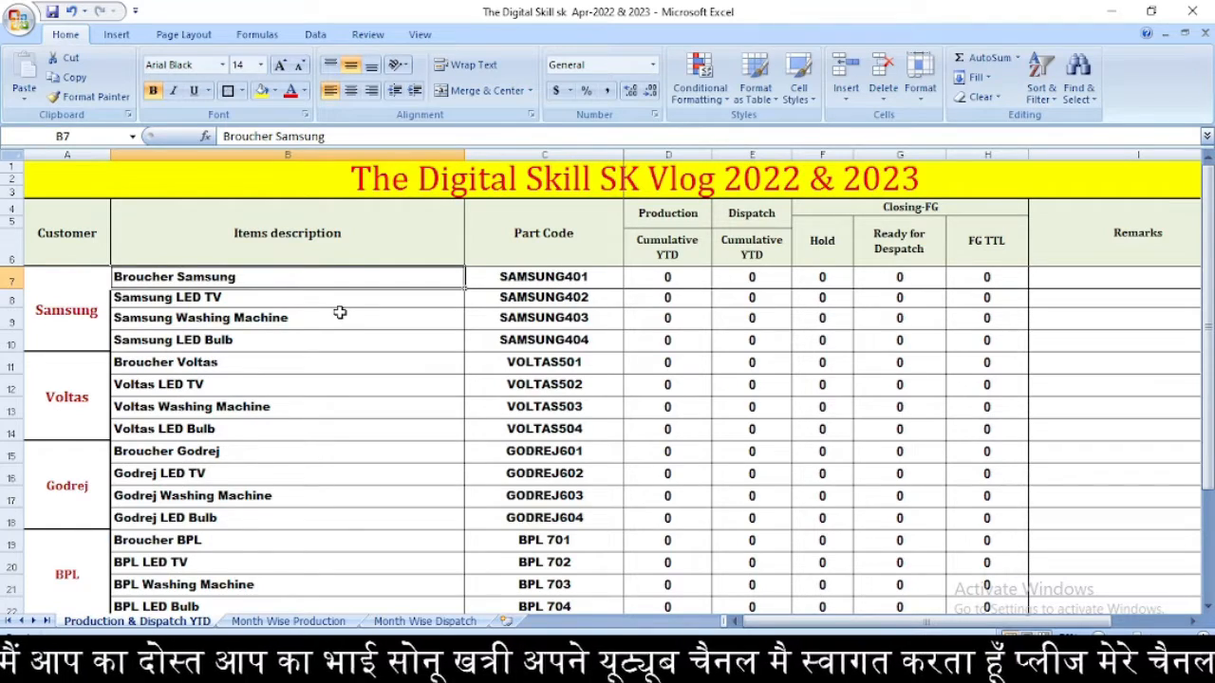
click(94, 389)
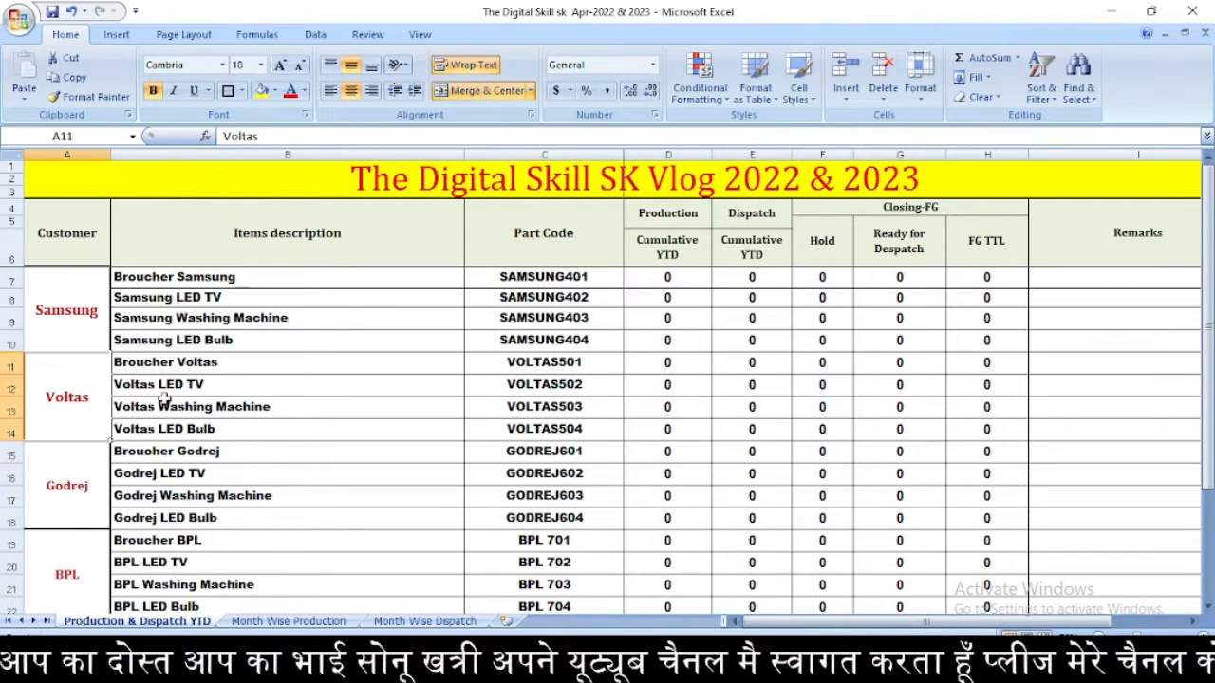
click(70, 493)
click(60, 583)
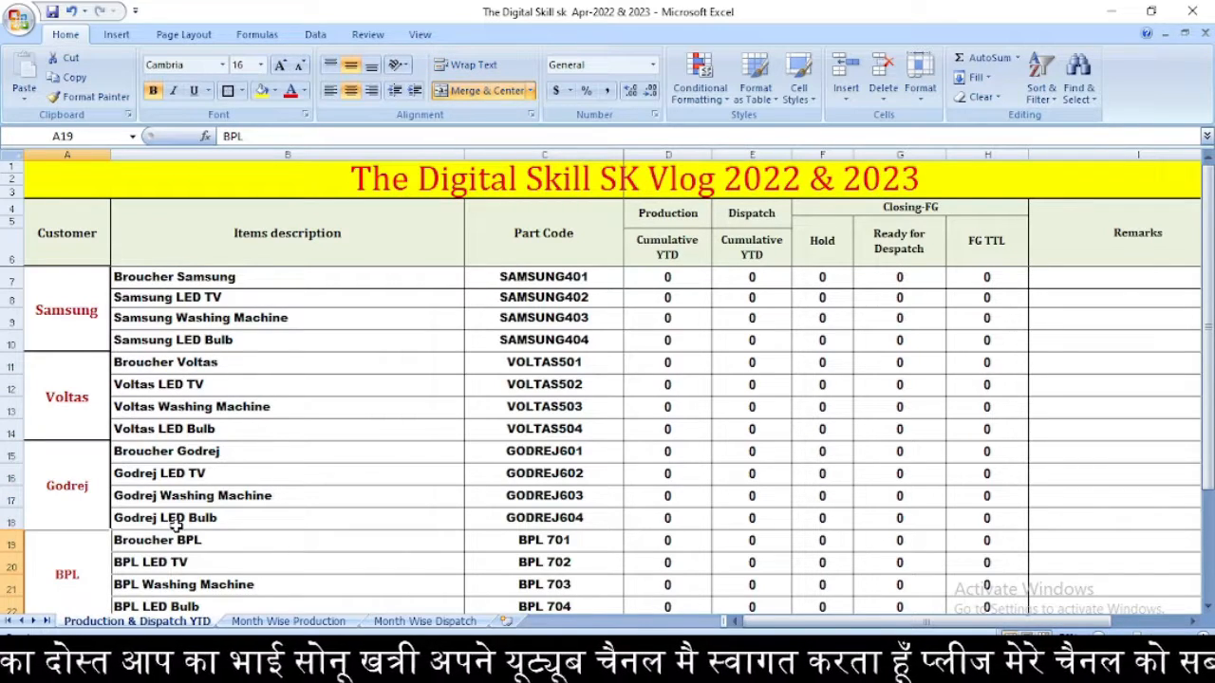
key(Down)
key(Up)
key(Up)
key(Up)
key(Up)
key(Up)
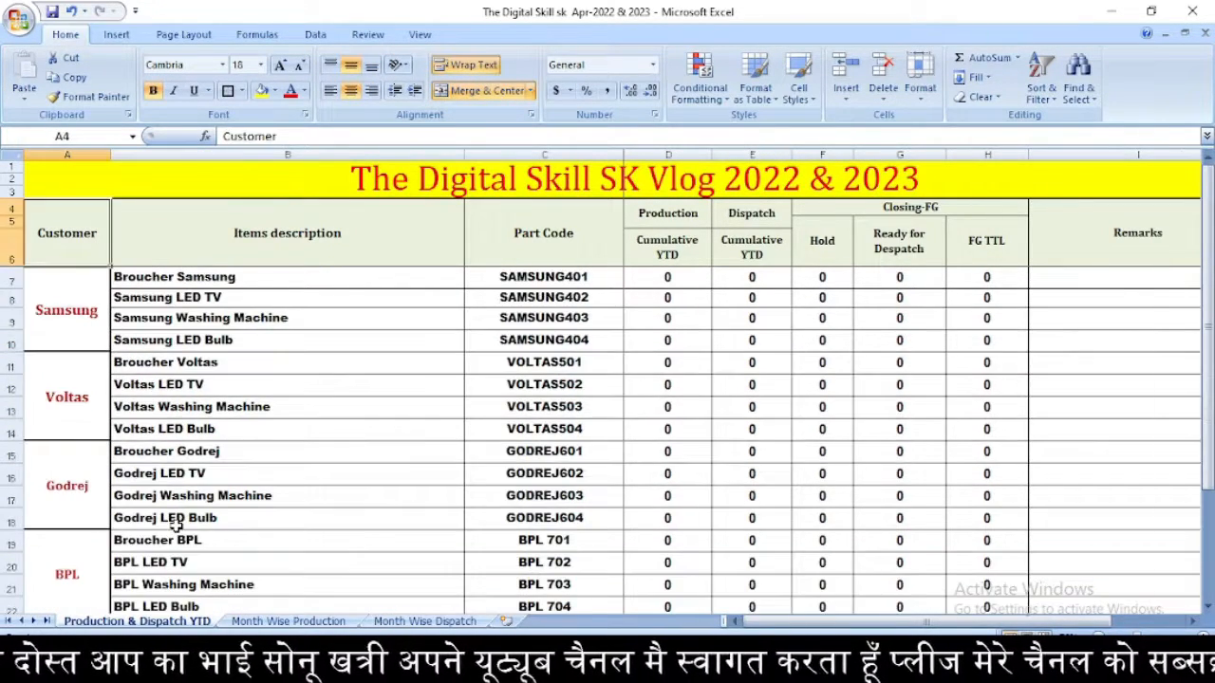
- Go through the Items description entries for the Samsung, Voltas and Godrej products, ending on Broucher Samsung in B7
key(ctrl+z)
key(Down)
key(Down)
key(Right)
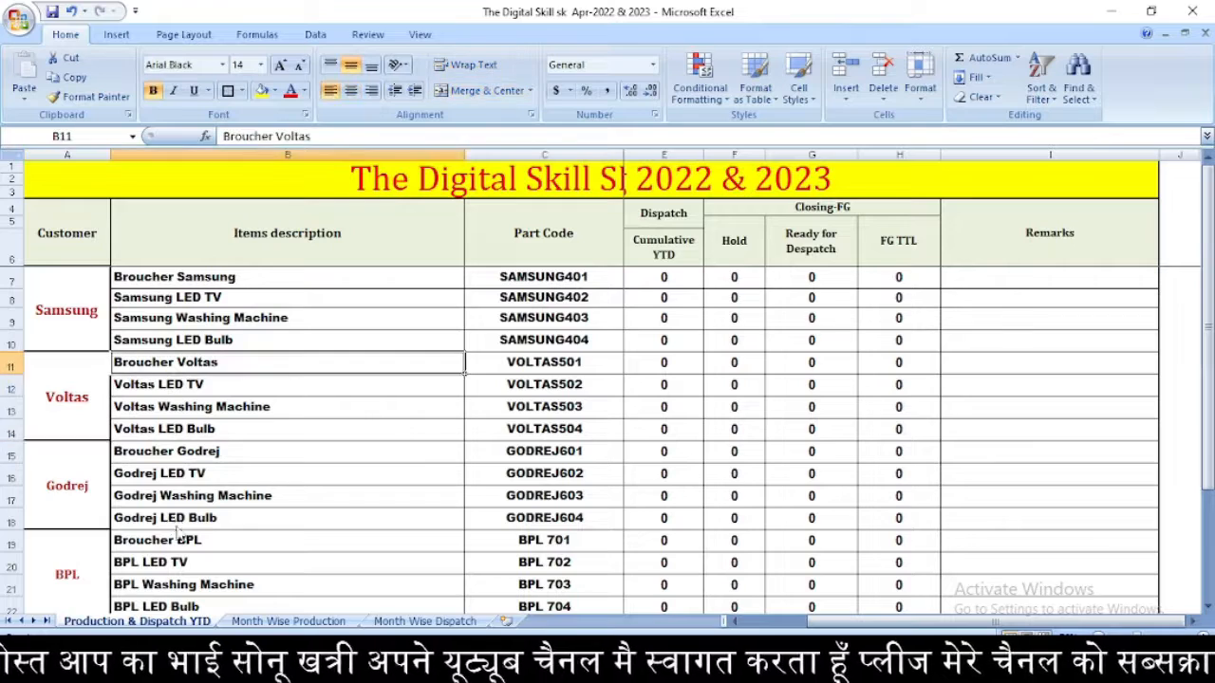
key(Up)
key(Up)
key(Up)
key(Up)
key(Down)
key(Down)
key(Down)
key(Down)
key(Down)
key(Down)
key(Down)
key(Down)
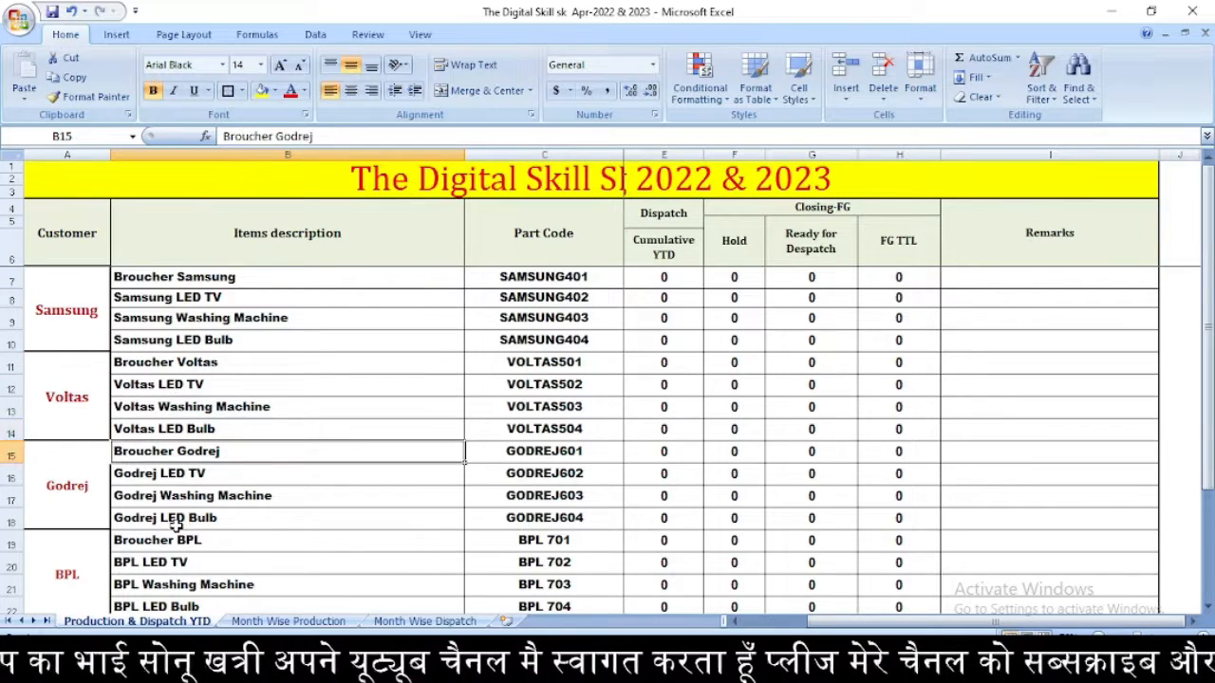
key(Up)
key(Up)
key(Up)
key(Up)
key(Up)
key(Up)
key(Up)
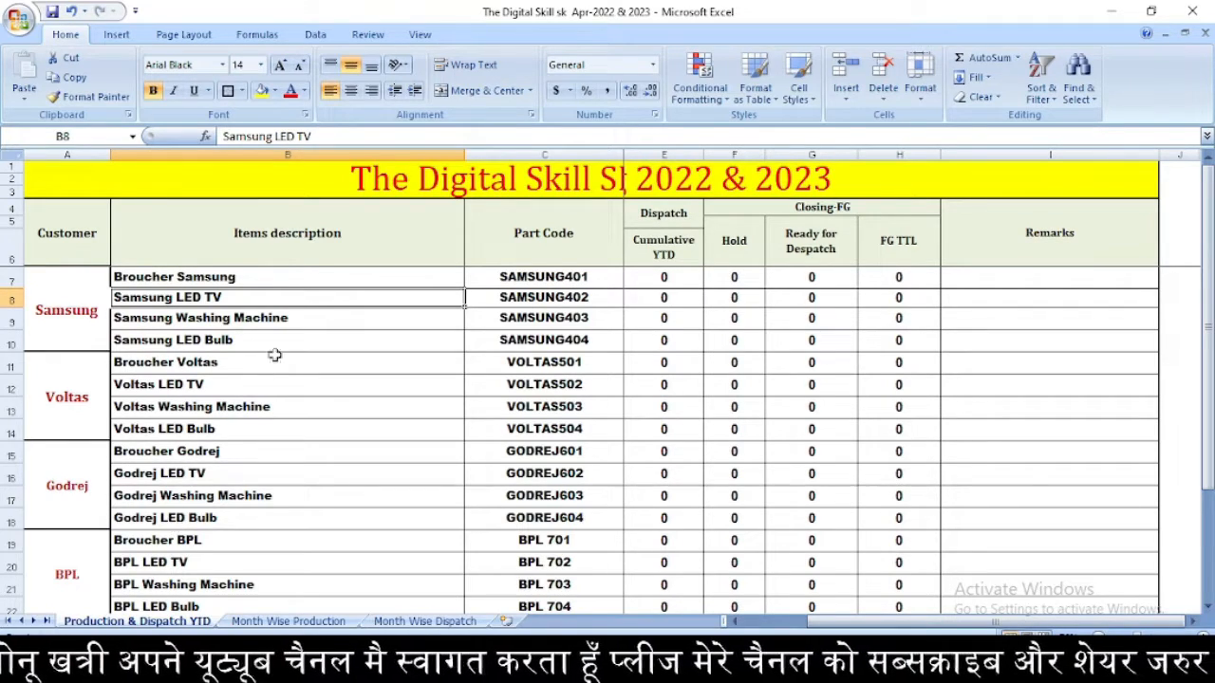
click(284, 262)
click(257, 285)
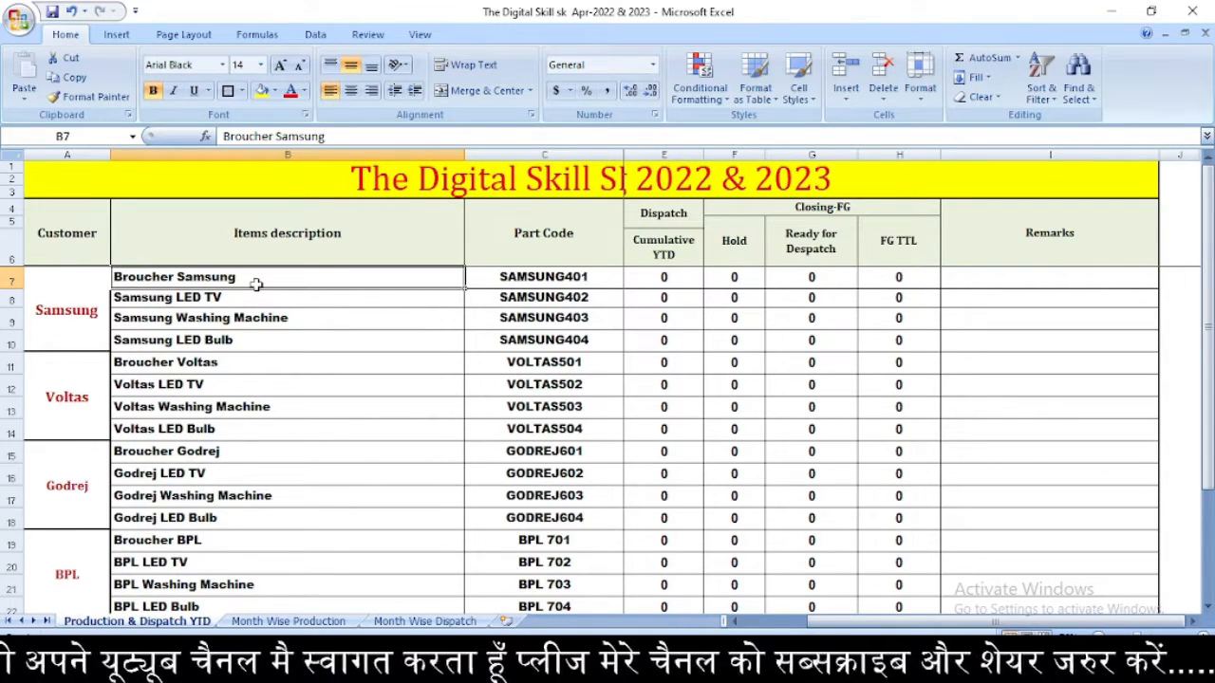
- Examine the Part Code column and the Production and Dispatch Cumulative YTD headings
click(471, 245)
click(487, 277)
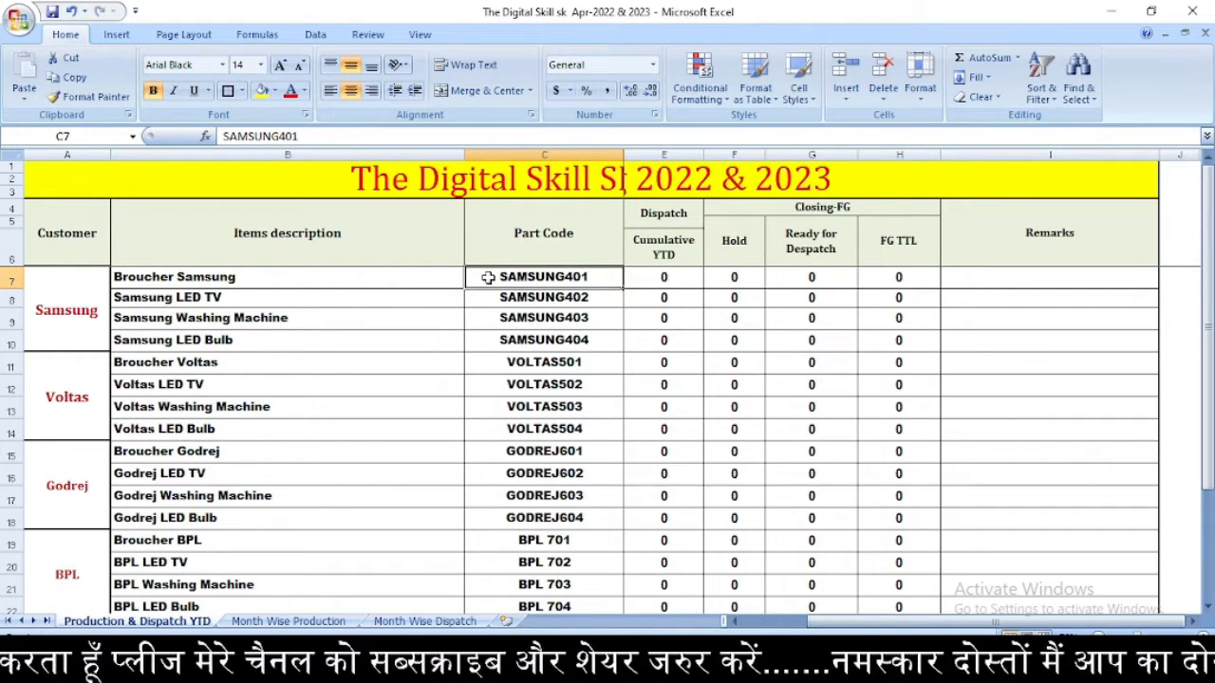
click(424, 363)
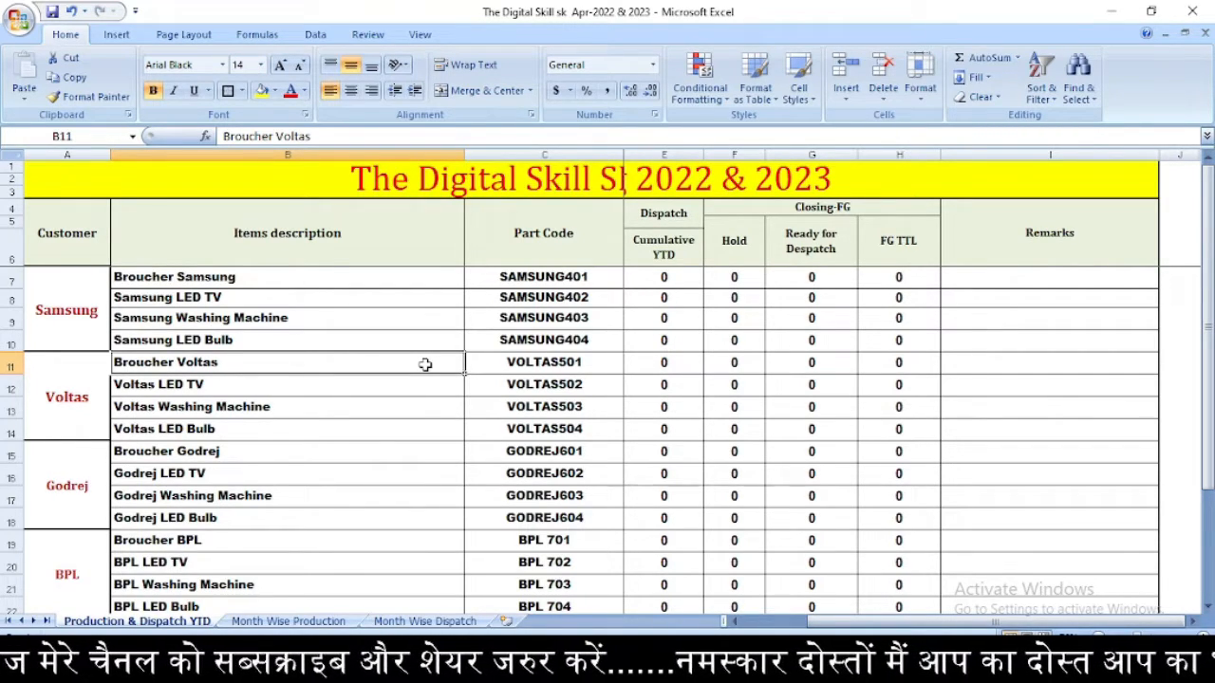
click(664, 234)
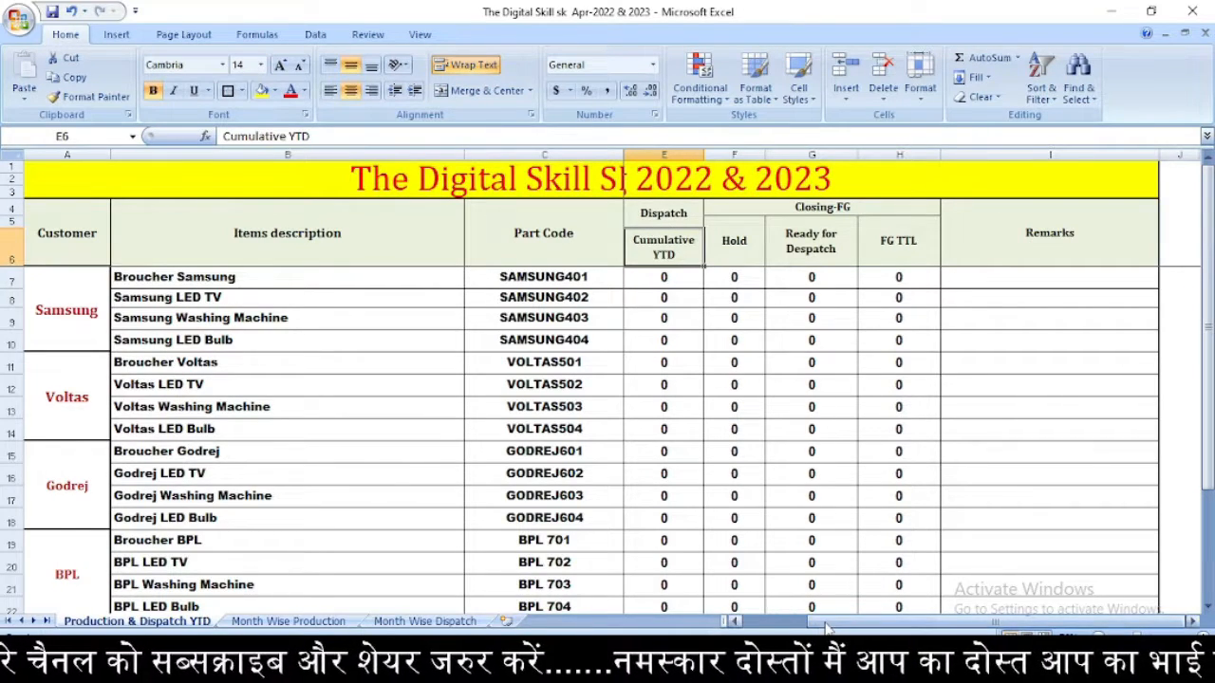
drag(786, 624, 777, 629)
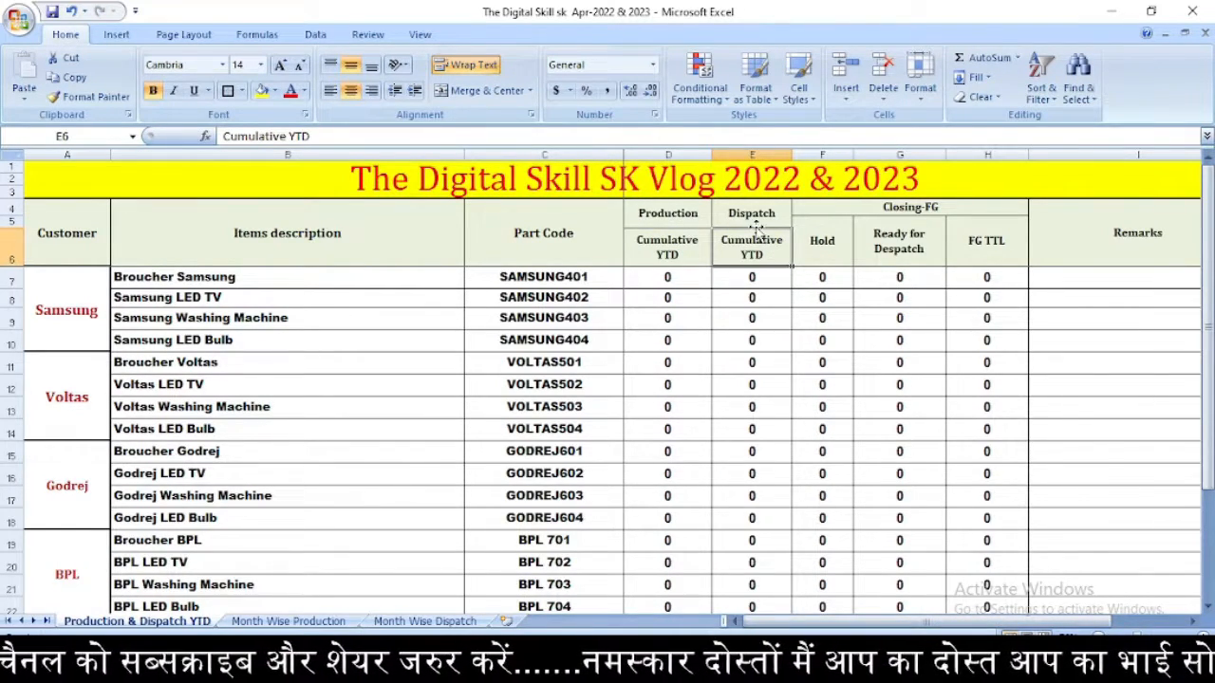
click(681, 211)
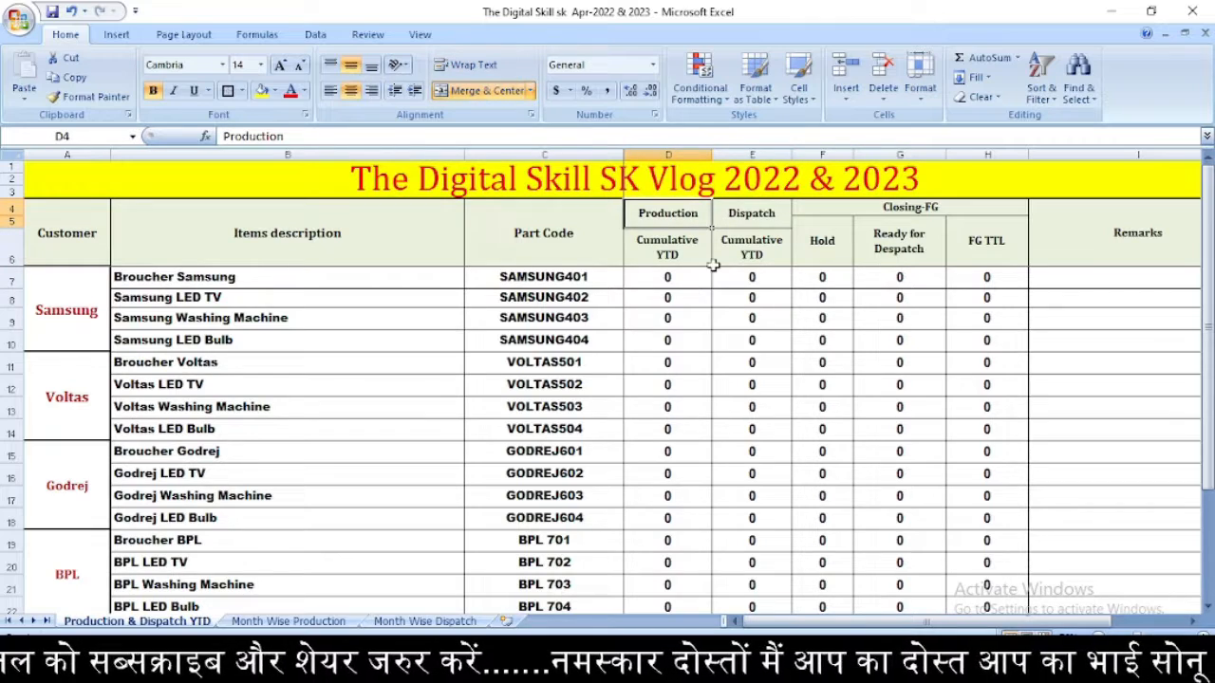
click(758, 220)
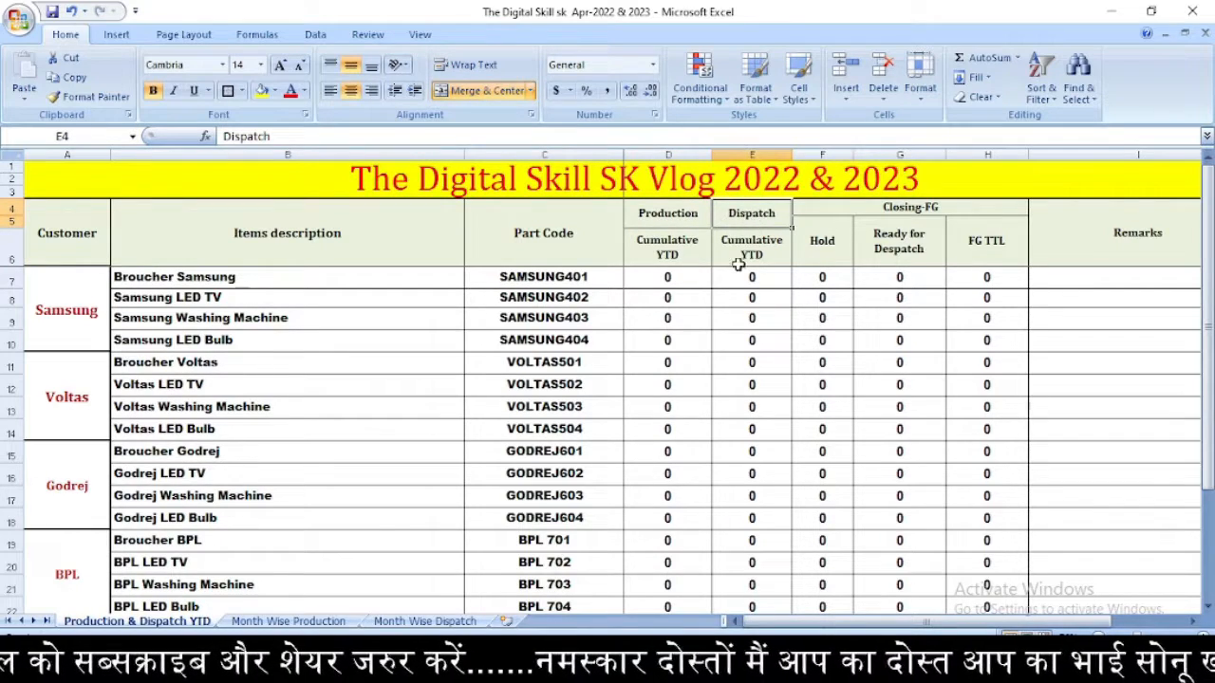
- Inspect the Closing-FG columns Hold, Ready for Despatch and FG TTL, including the row 7 formulas
click(822, 243)
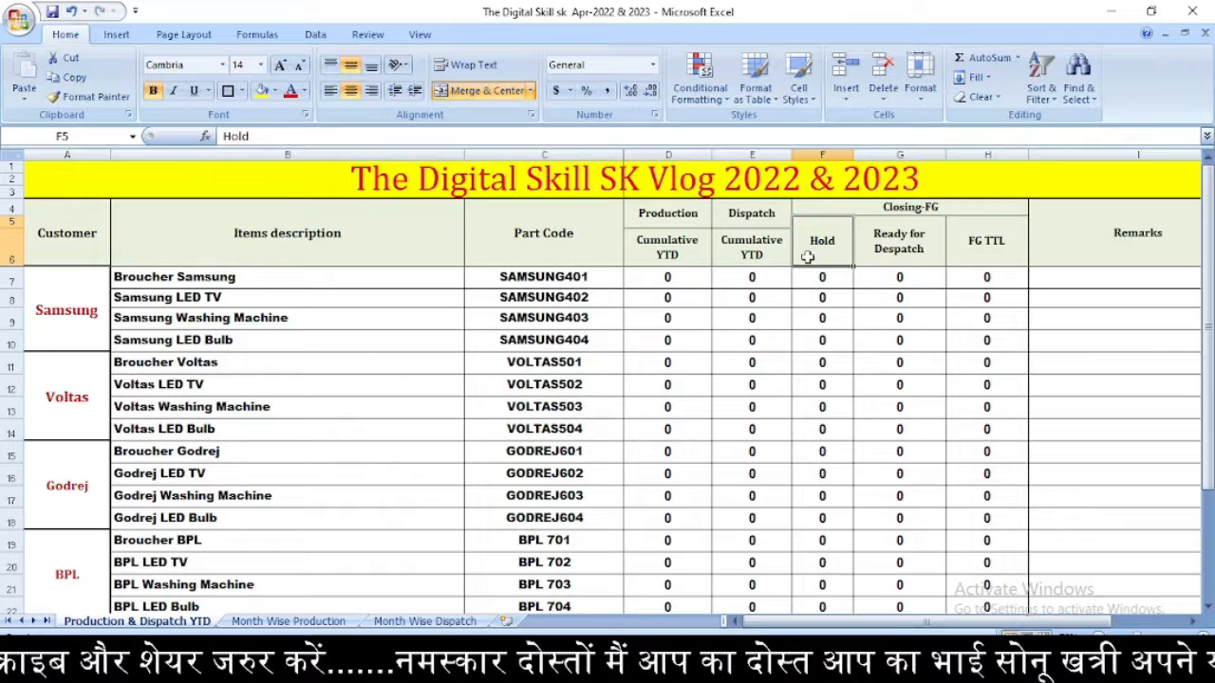
click(820, 278)
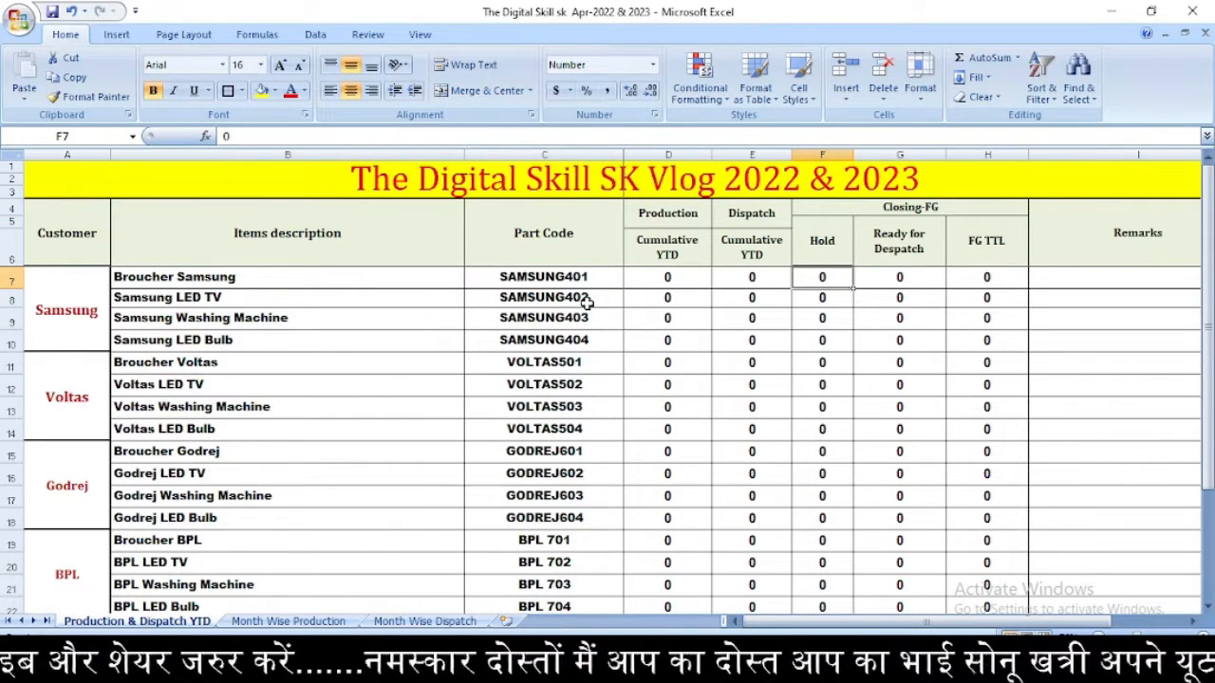
click(839, 300)
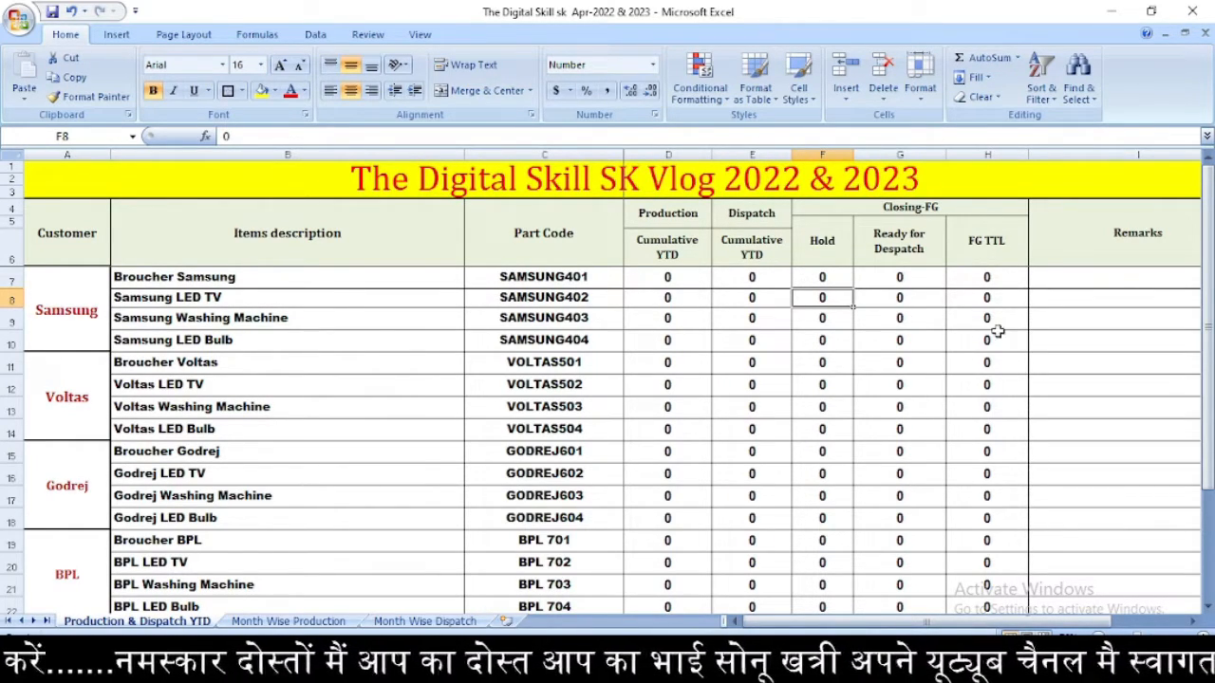
click(1052, 300)
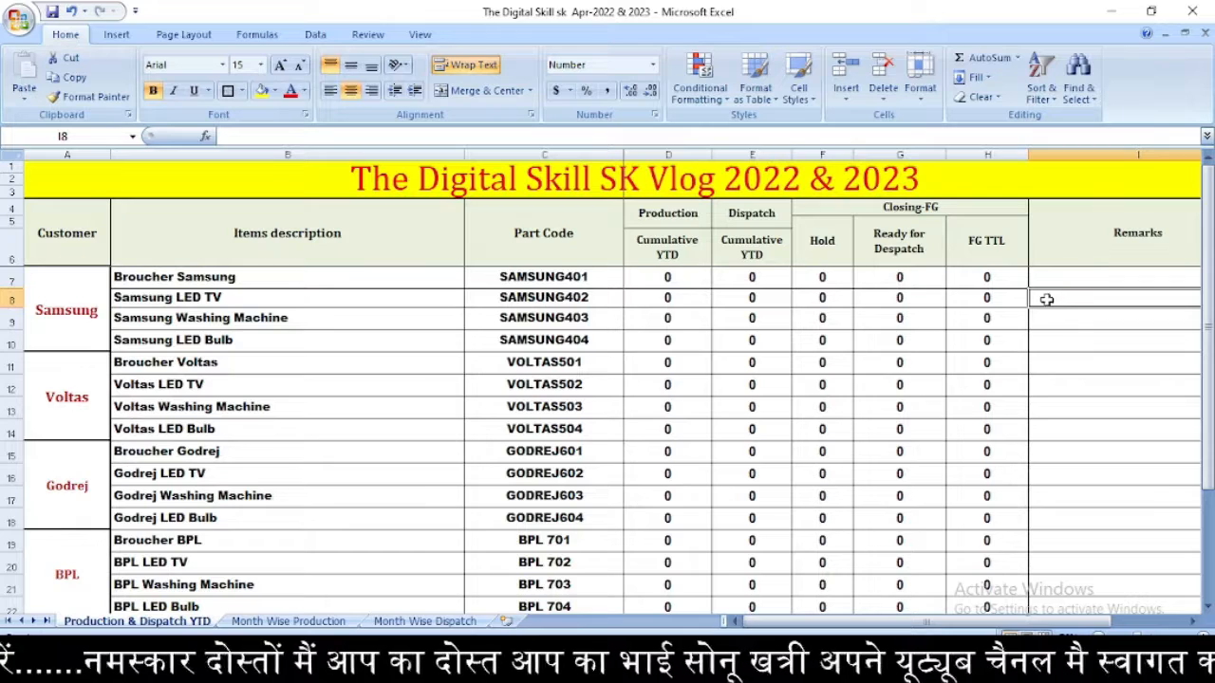
click(896, 279)
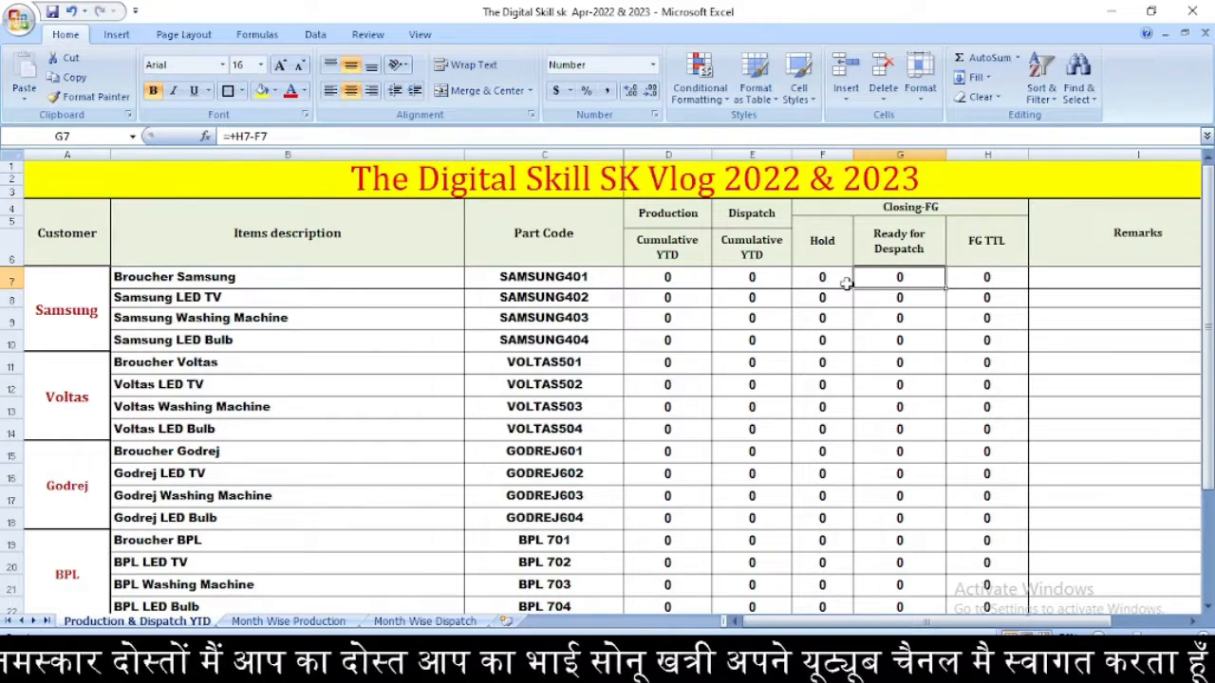
click(979, 278)
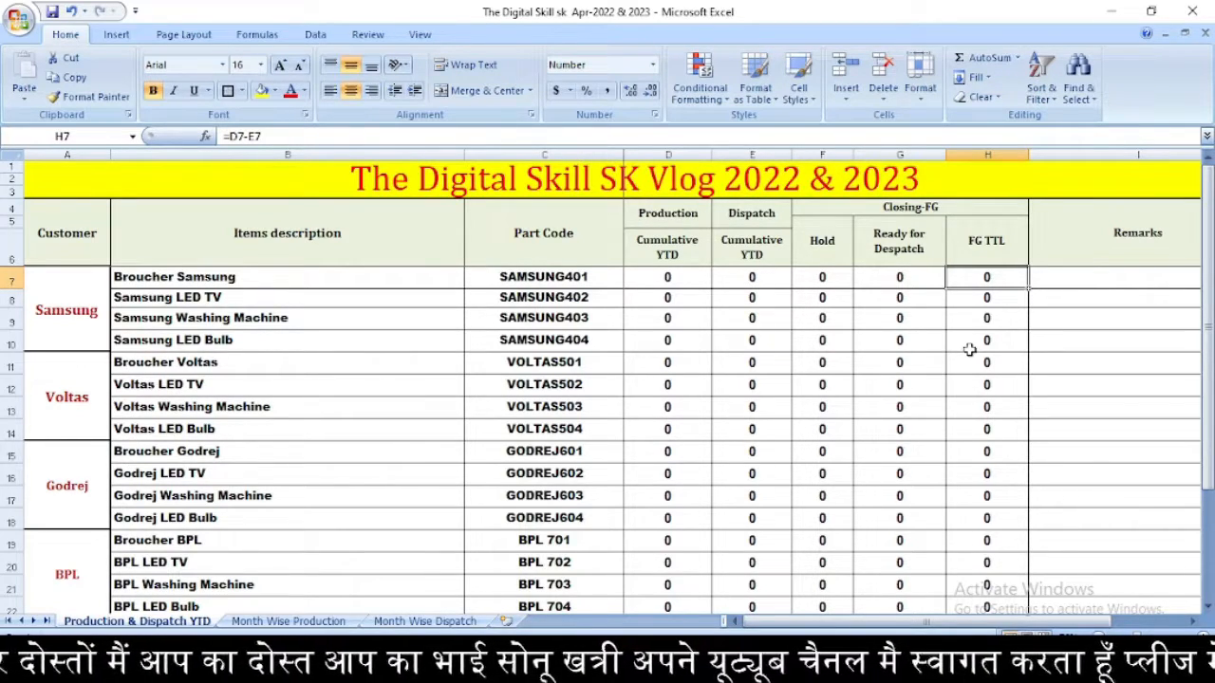
- Look through the Remarks column from row 7 down past the end of the table
click(1092, 276)
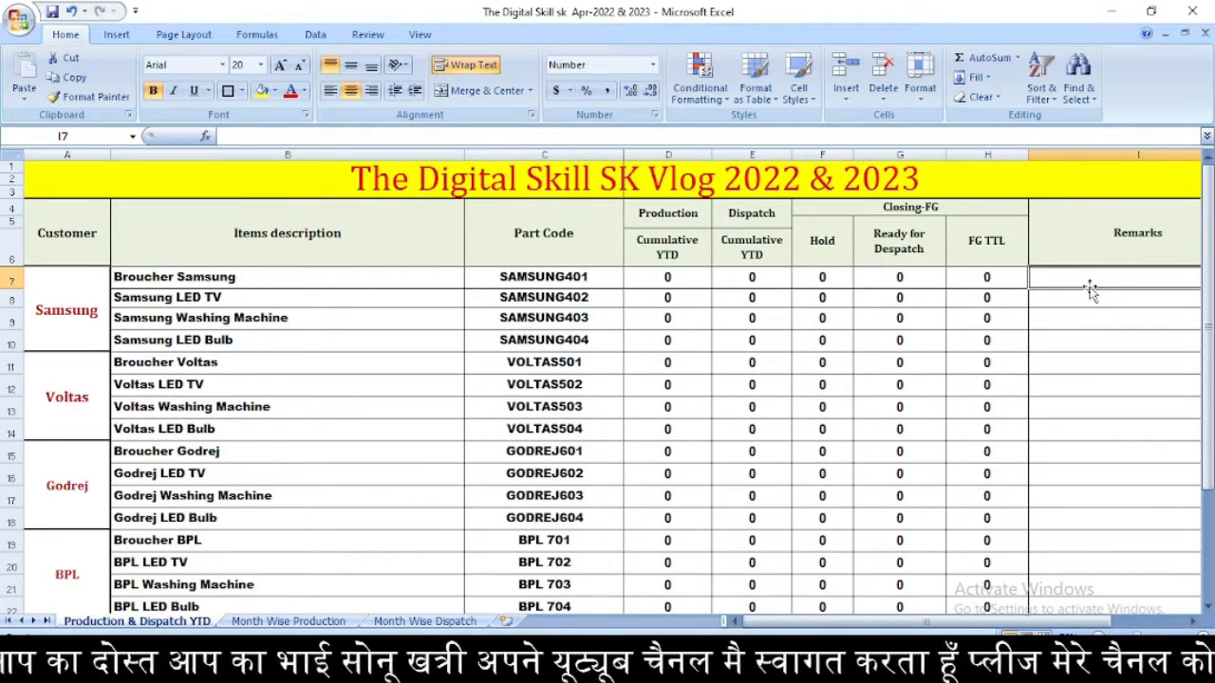
click(1126, 316)
click(1124, 281)
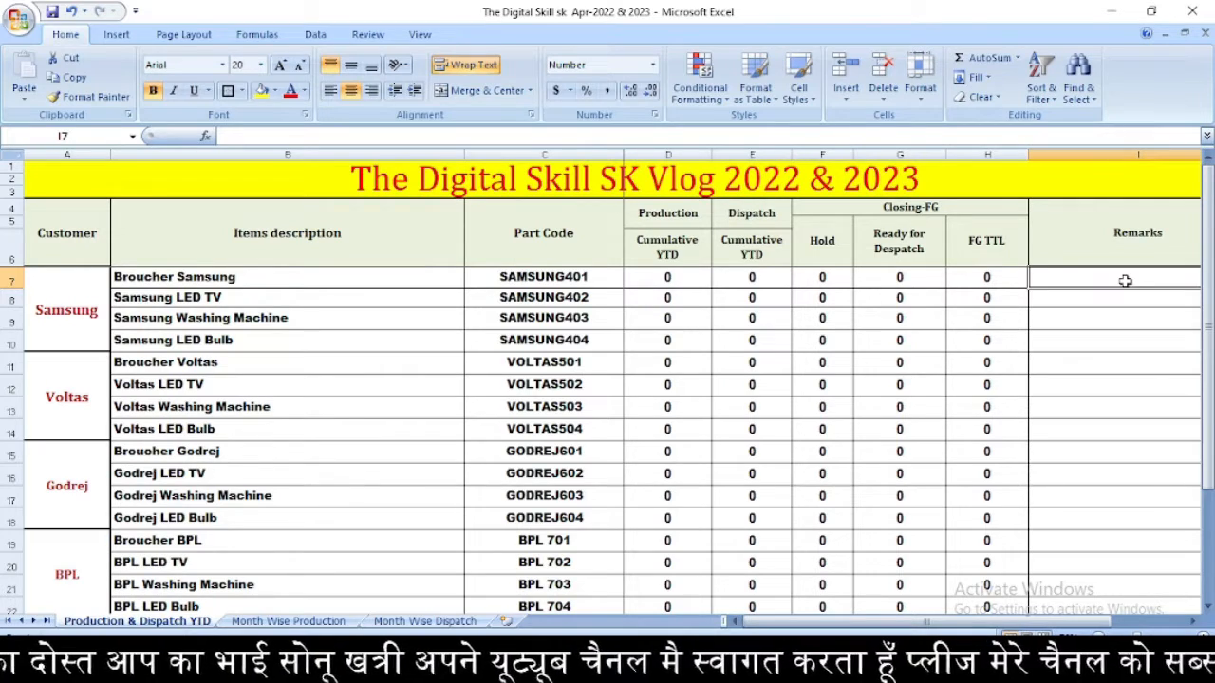
click(1064, 327)
key(Down)
key(Down)
key(Down)
key(Down)
key(Down)
key(Down)
key(Down)
key(Down)
key(Down)
key(Down)
key(Down)
key(Down)
key(Down)
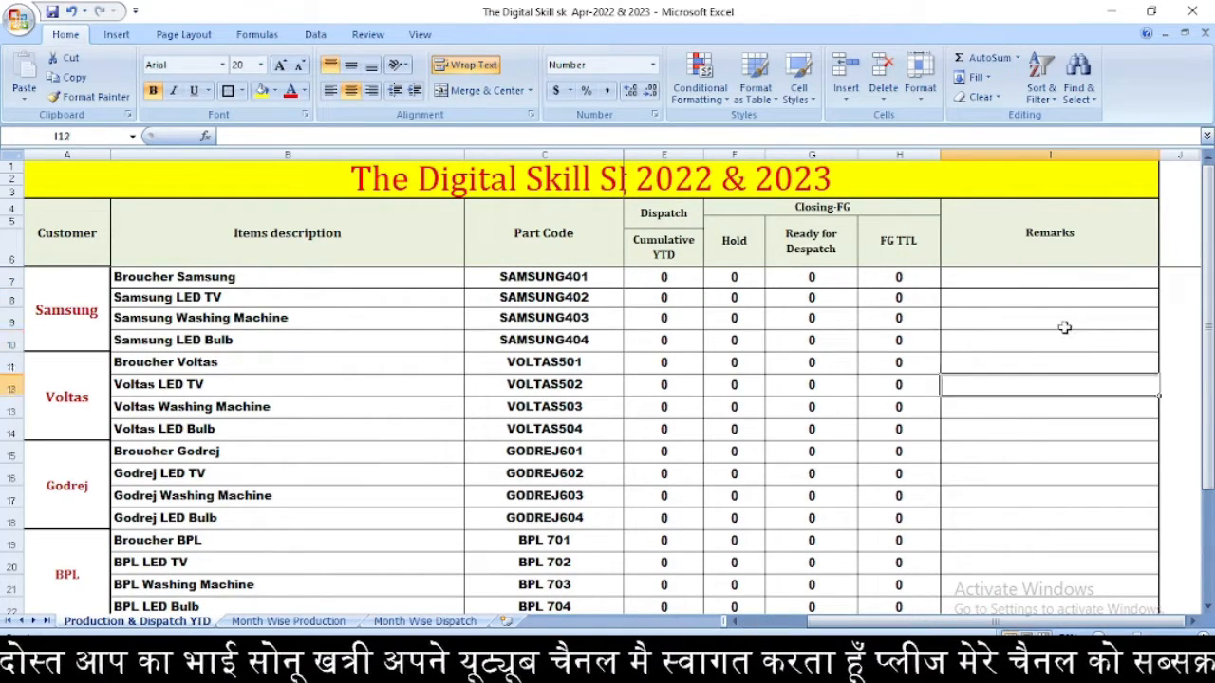
key(Down)
key(Down)
key(Down)
key(Down)
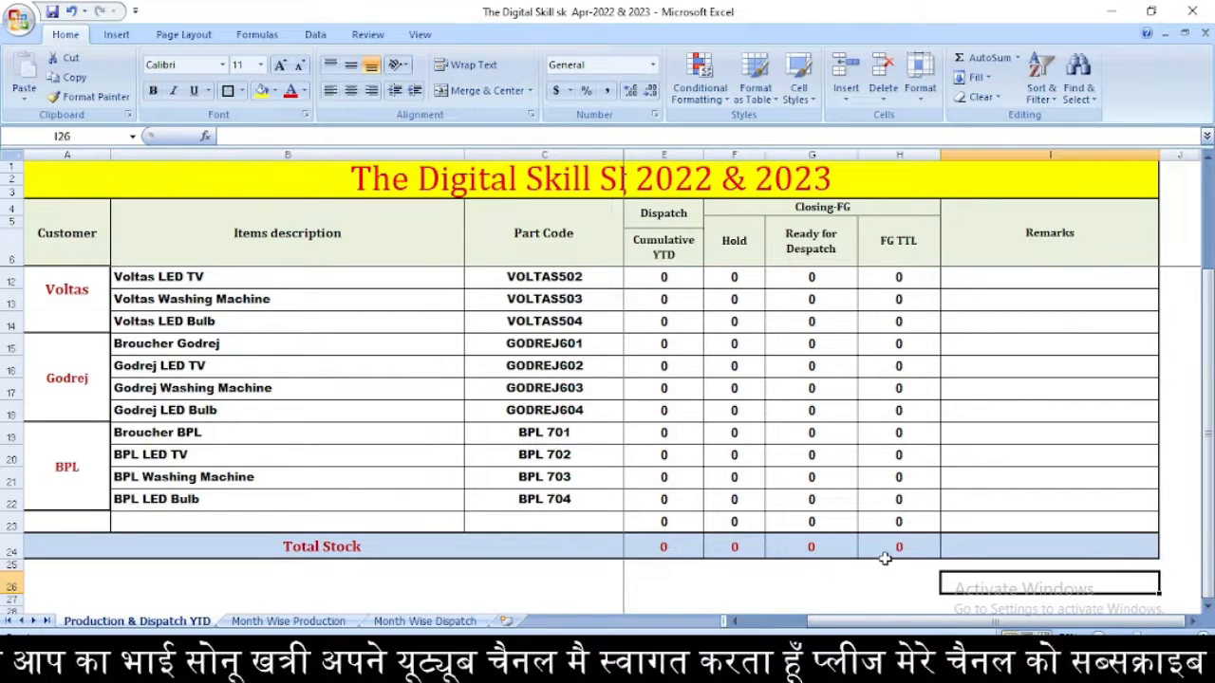
- Inspect the Total Stock row's formulas for Production, Dispatch, Hold, Ready for Despatch and FG TTL
drag(882, 621, 812, 622)
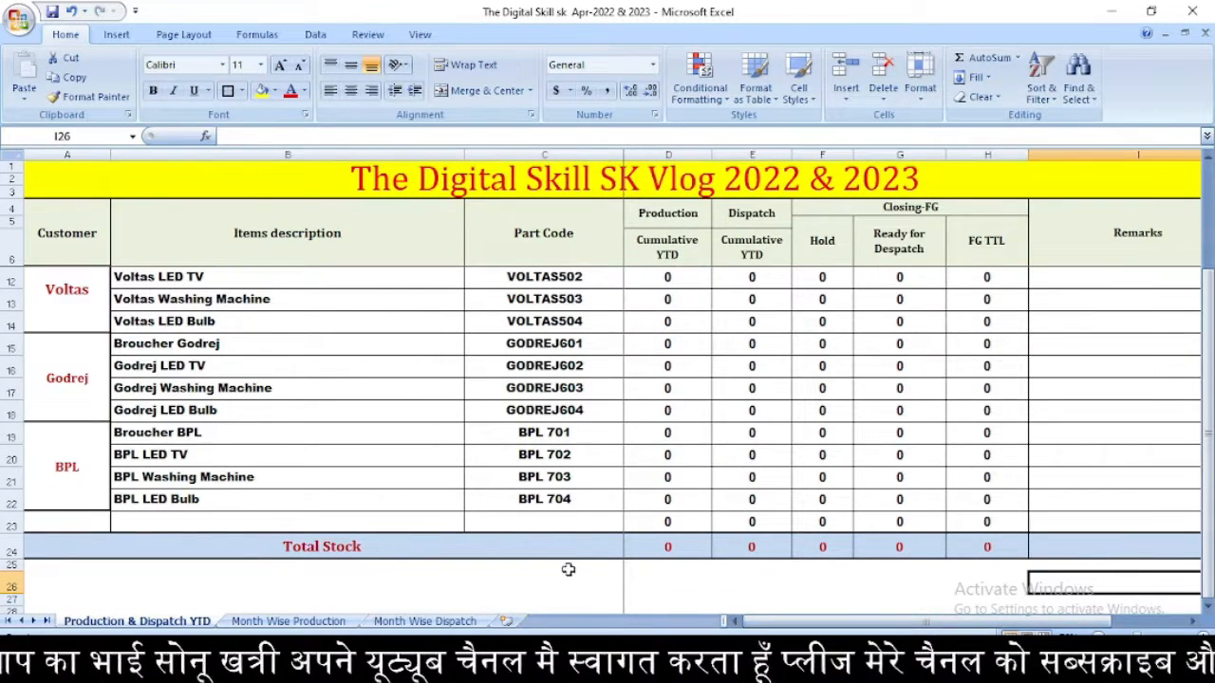
click(602, 566)
click(743, 545)
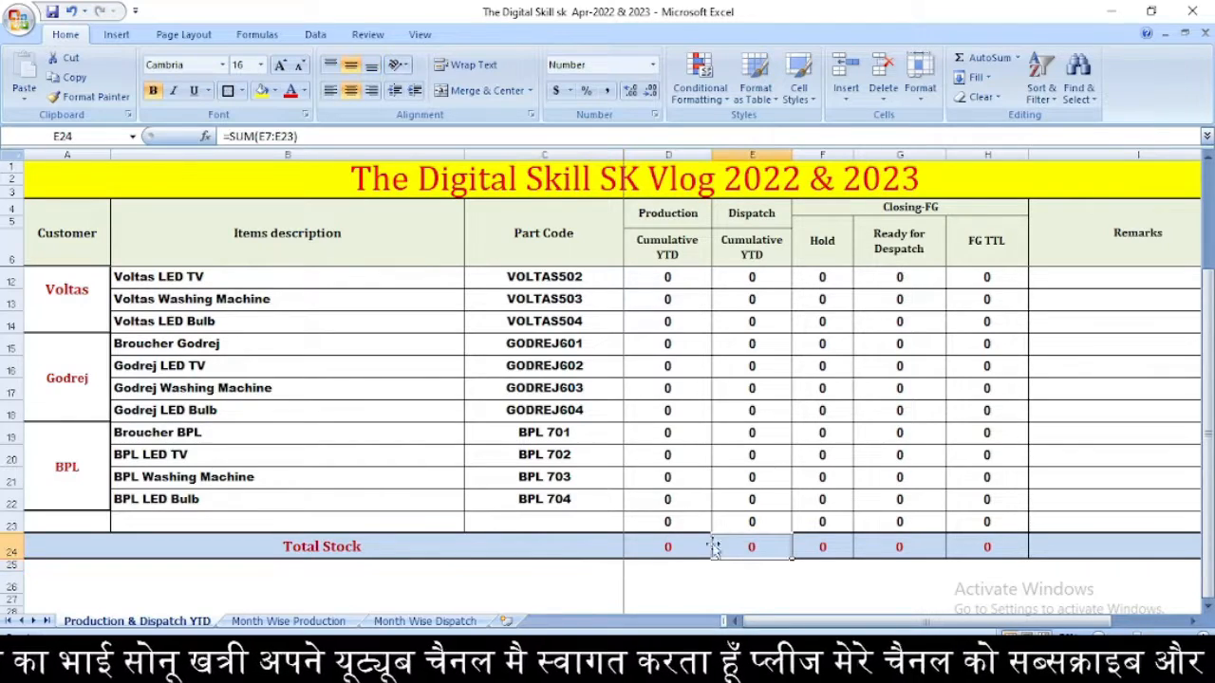
click(686, 545)
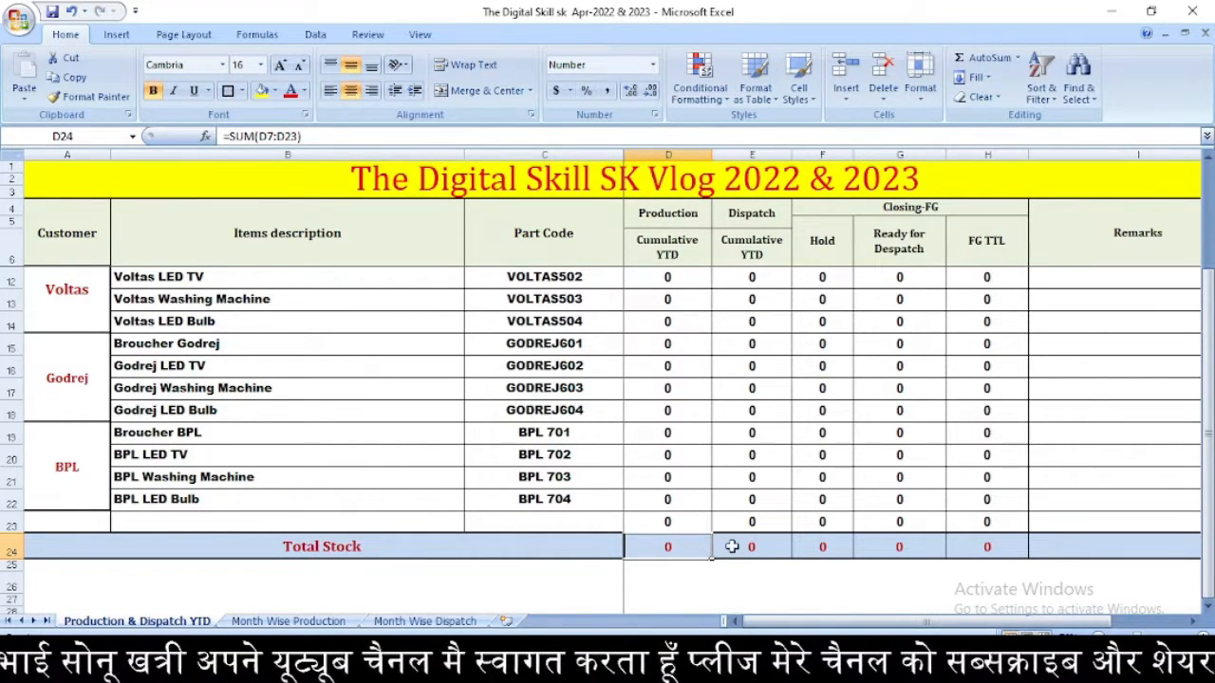
click(727, 546)
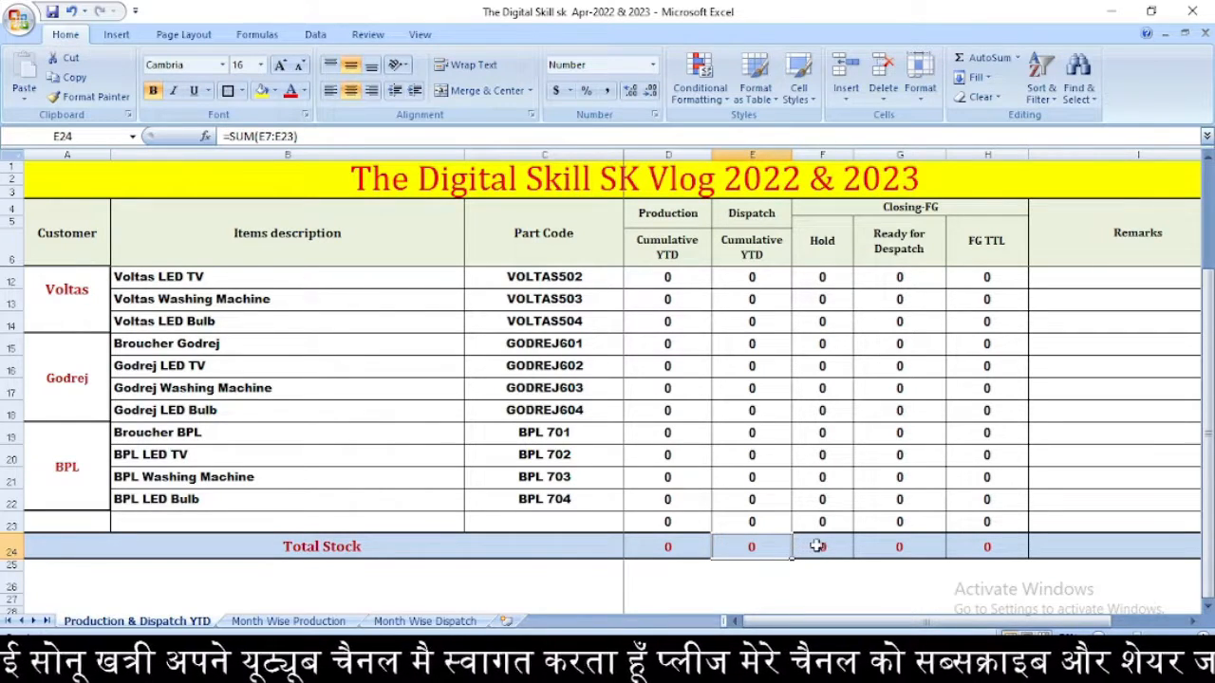
click(818, 546)
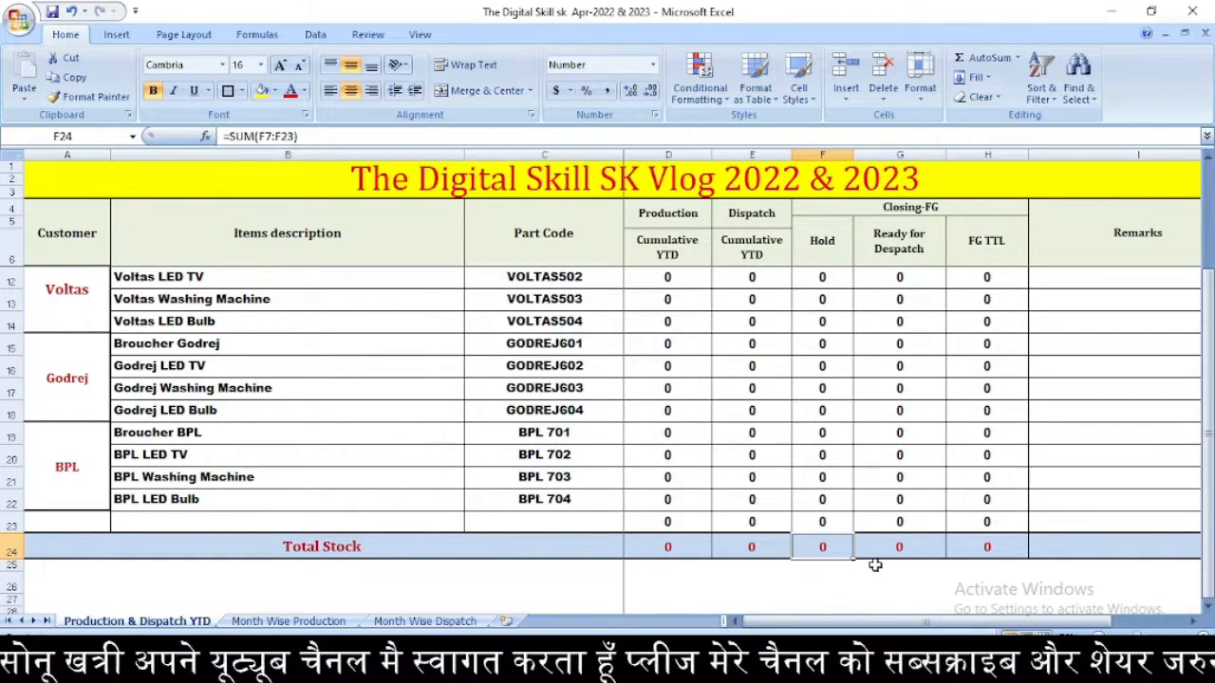
click(900, 547)
click(977, 545)
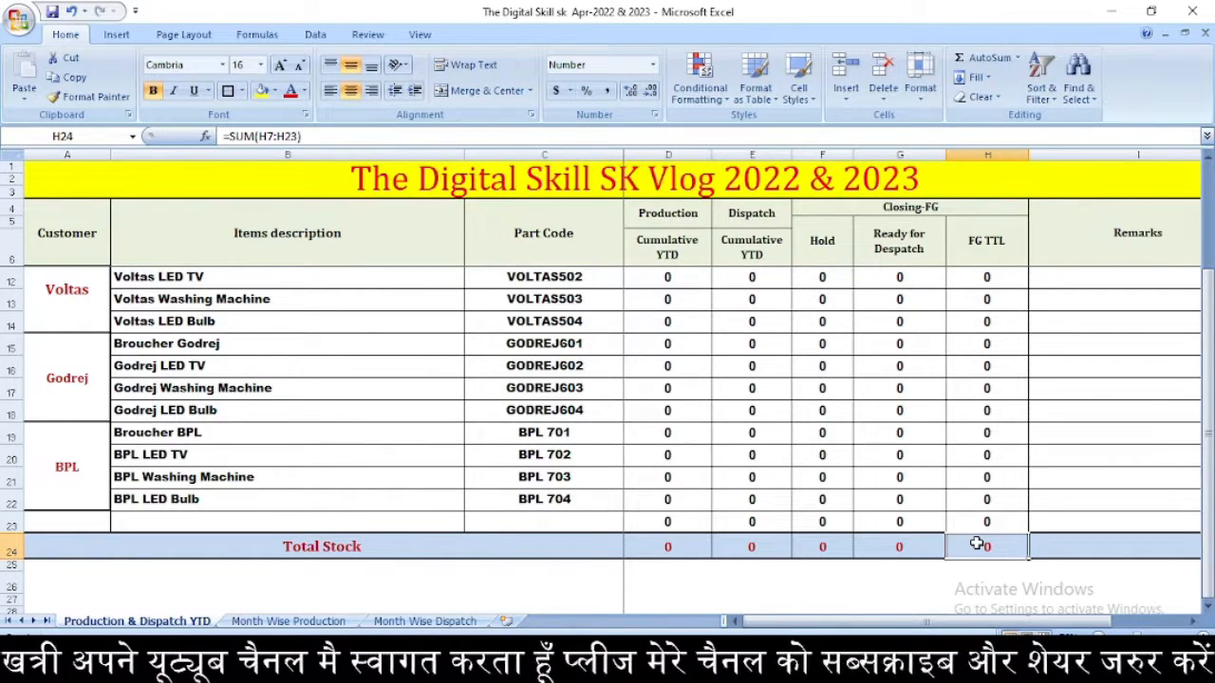
- Return to the first rows of the YTD table, then look over the Month Wise Production sheet's items and monthly columns
click(799, 581)
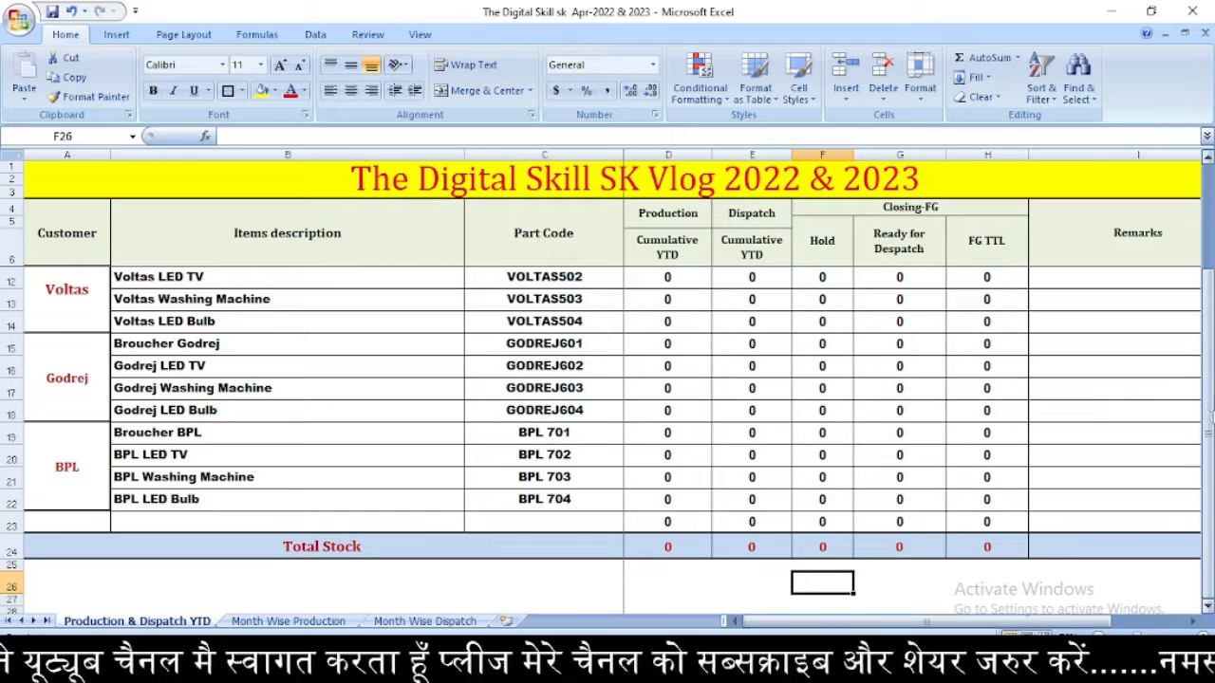
drag(1211, 392, 1208, 315)
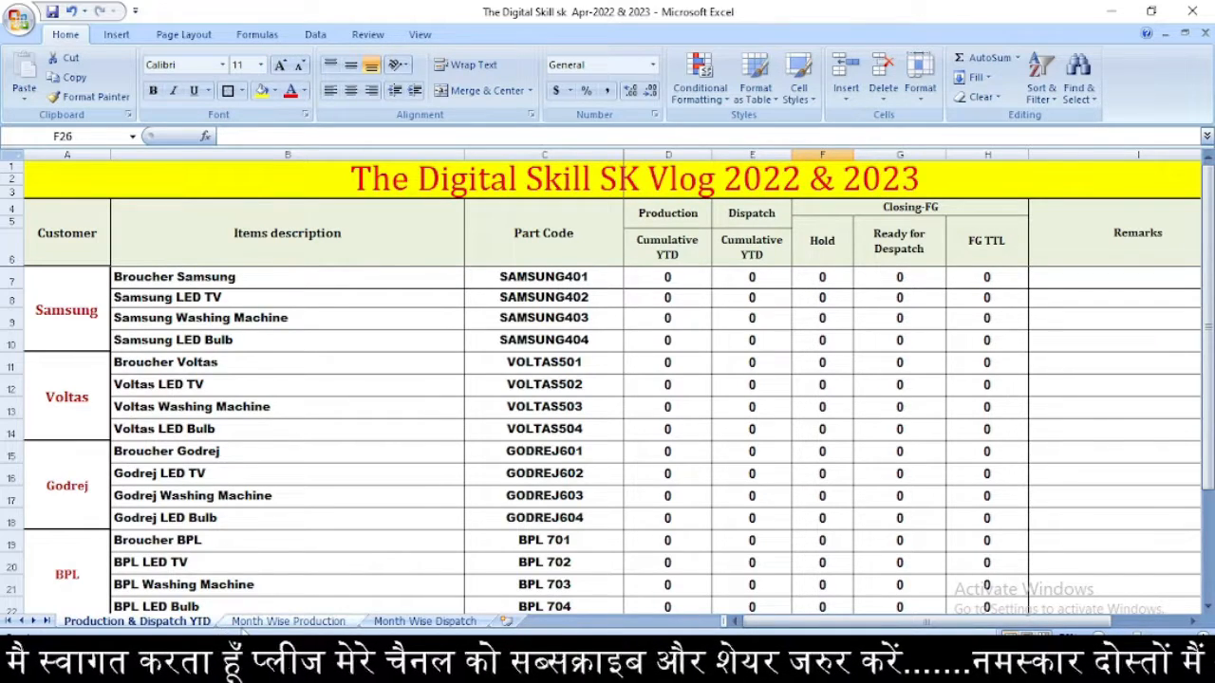
key(ctrl+Page_Down)
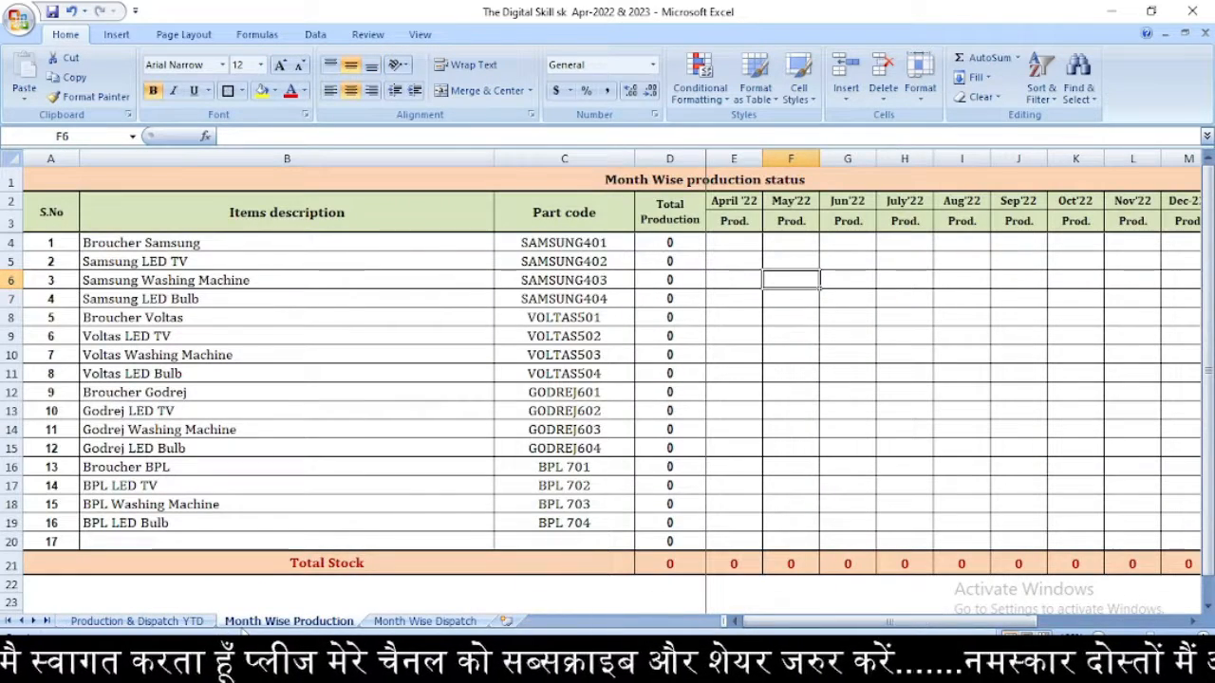
click(674, 392)
click(866, 347)
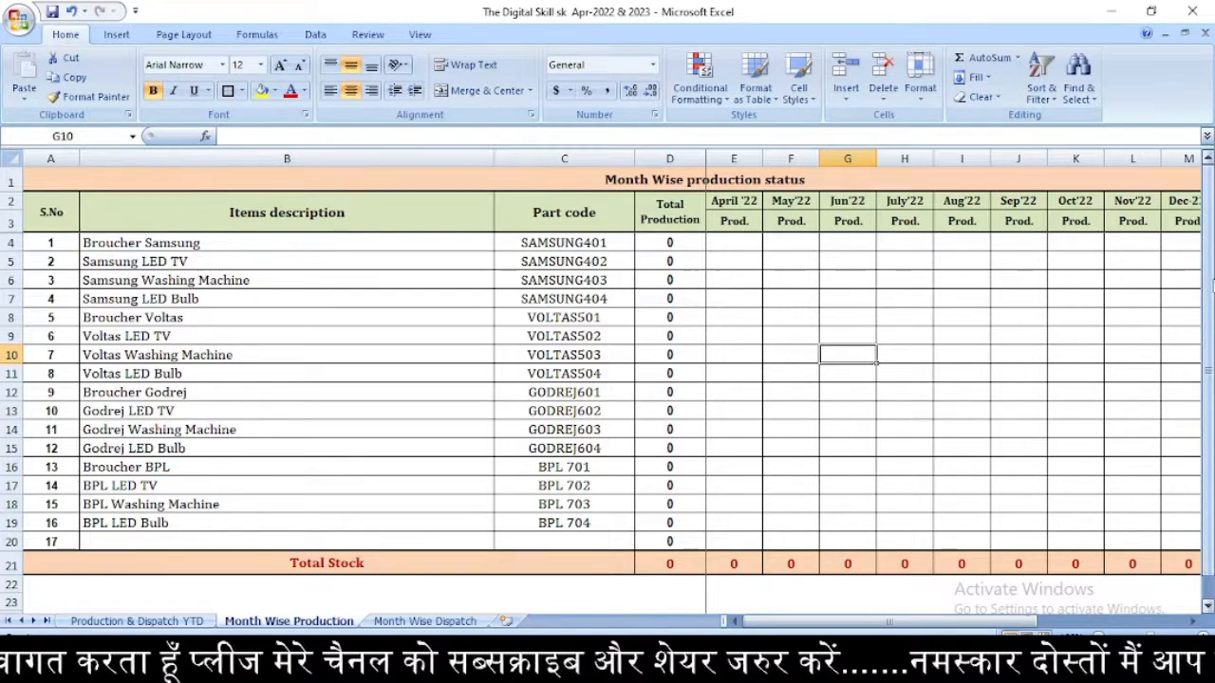
key(Up)
key(Up)
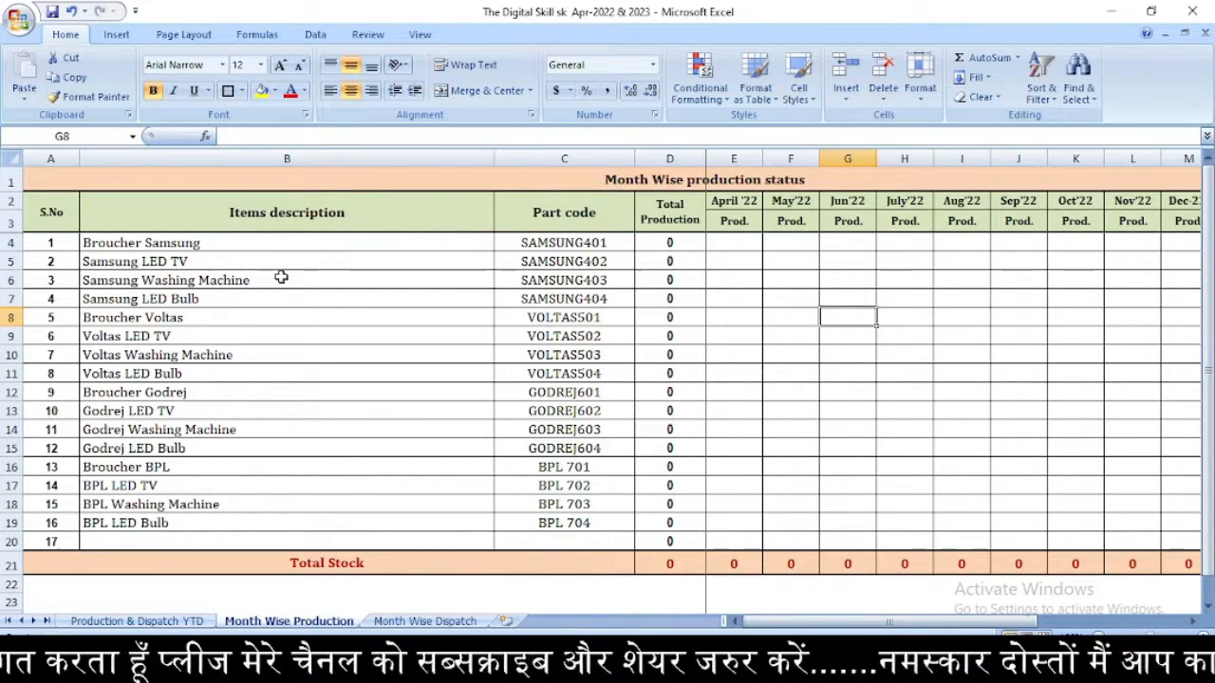
- Compare the Broucher Samsung item description between the Month Wise Production and Production & Dispatch YTD sheets
click(185, 243)
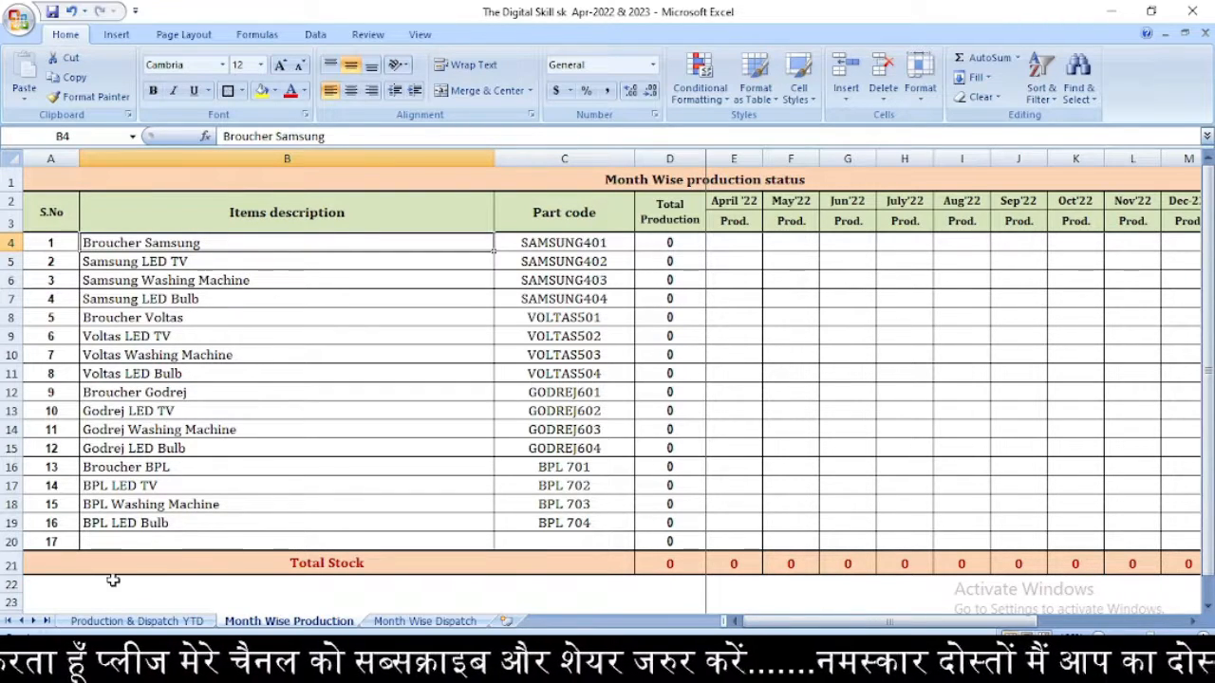
click(123, 621)
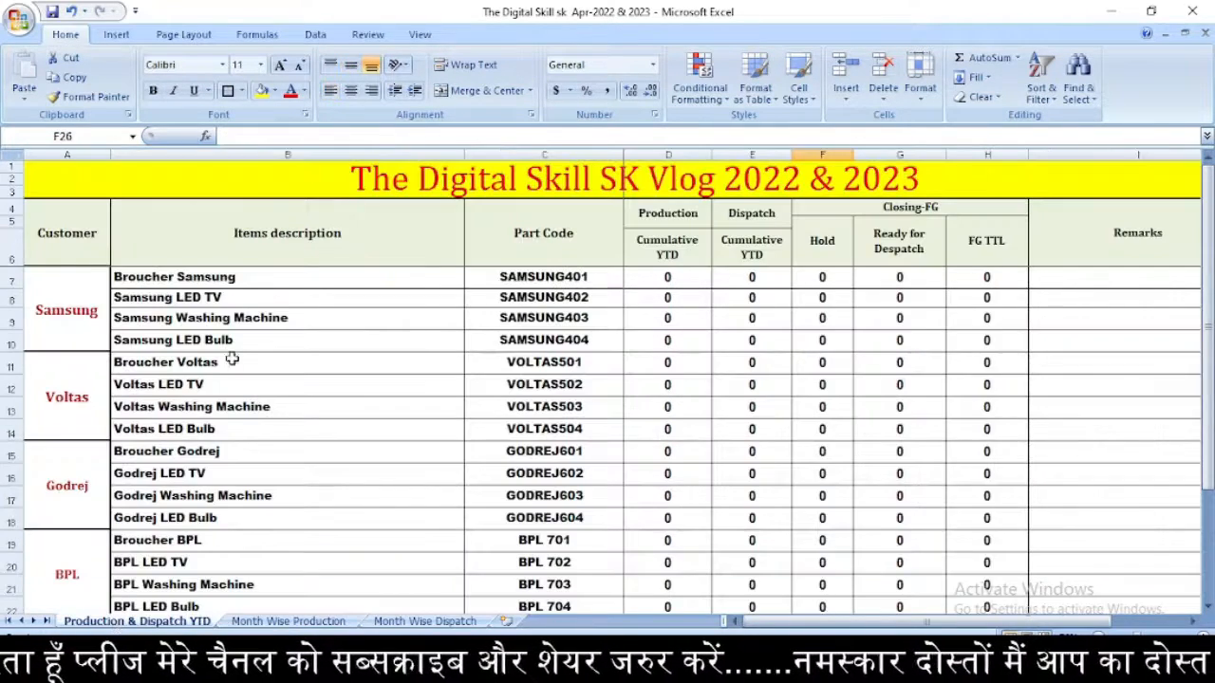
click(232, 278)
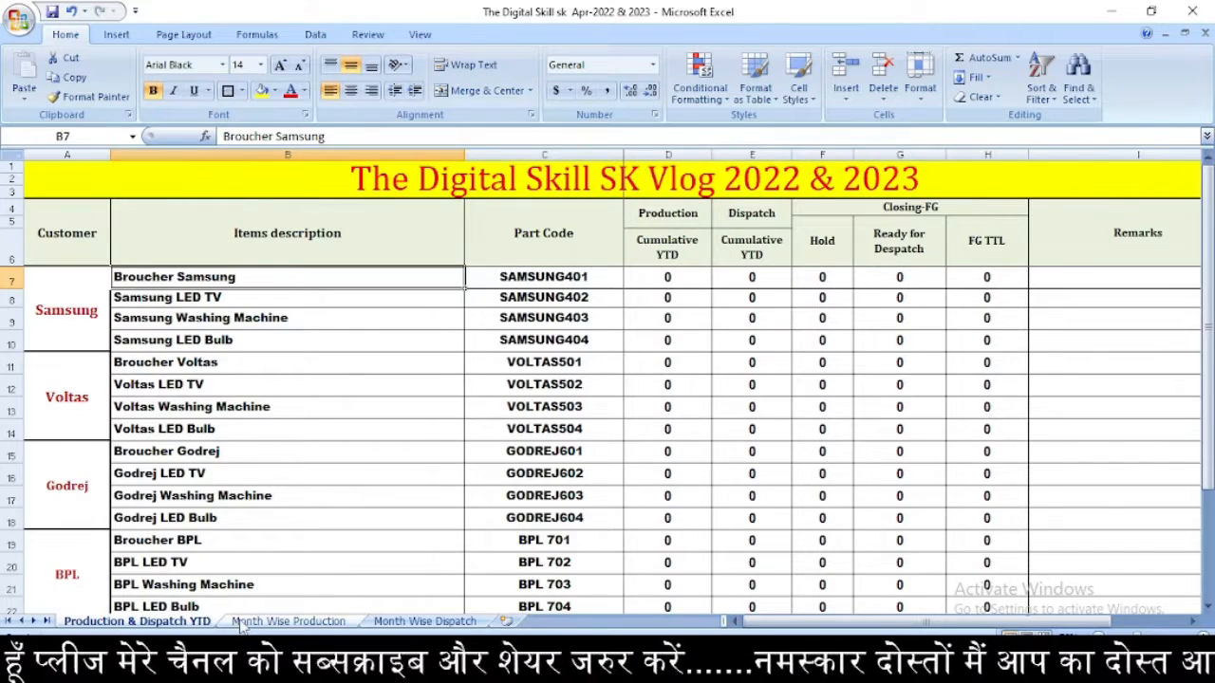
key(ctrl+Page_Down)
click(307, 355)
click(383, 254)
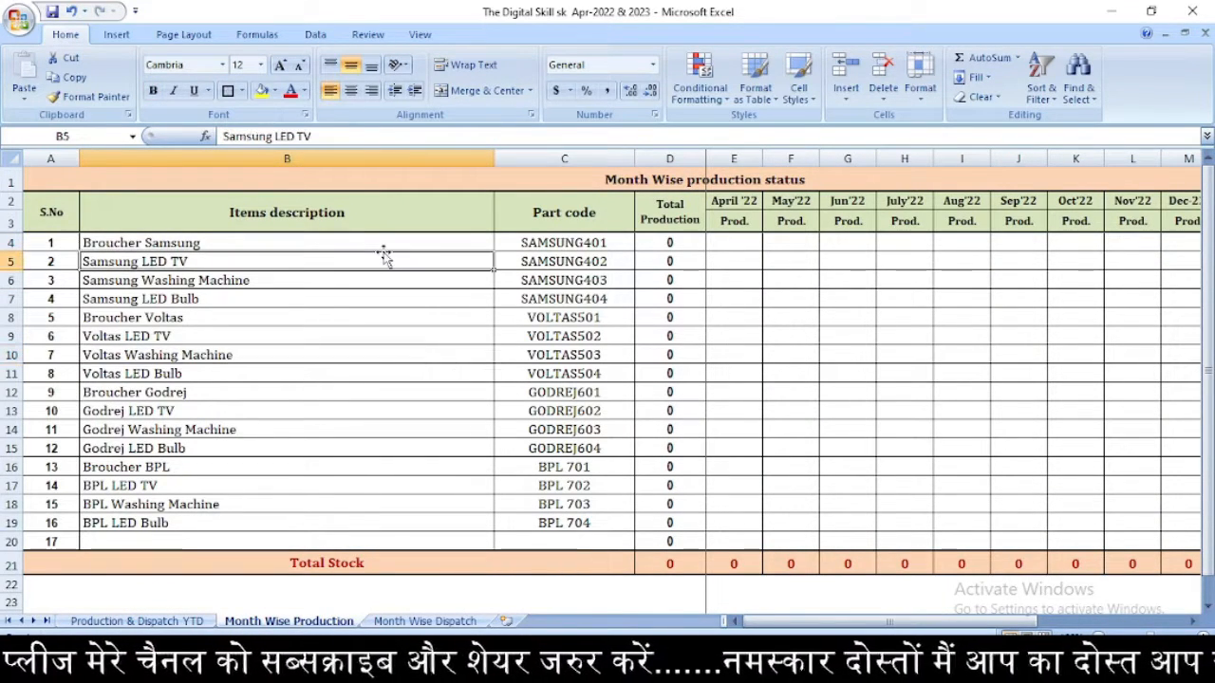
click(370, 244)
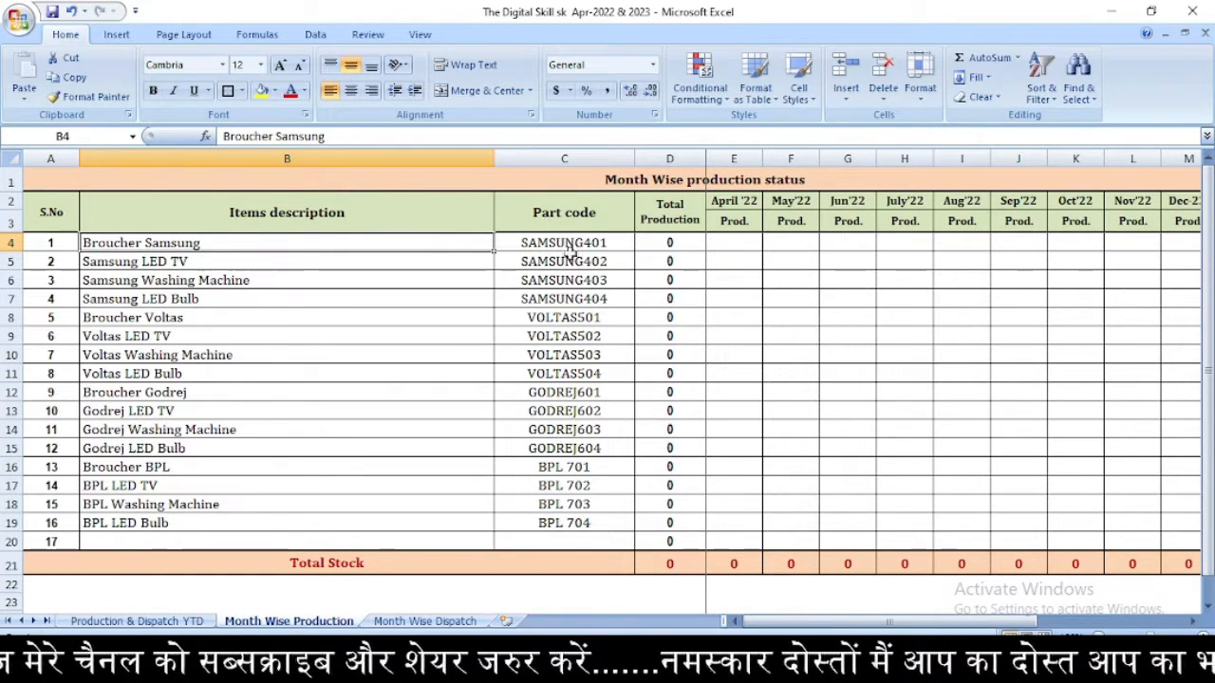
- Inspect the Total Production, April '22 and May'22 columns of the Month Wise Production sheet
click(669, 280)
click(734, 280)
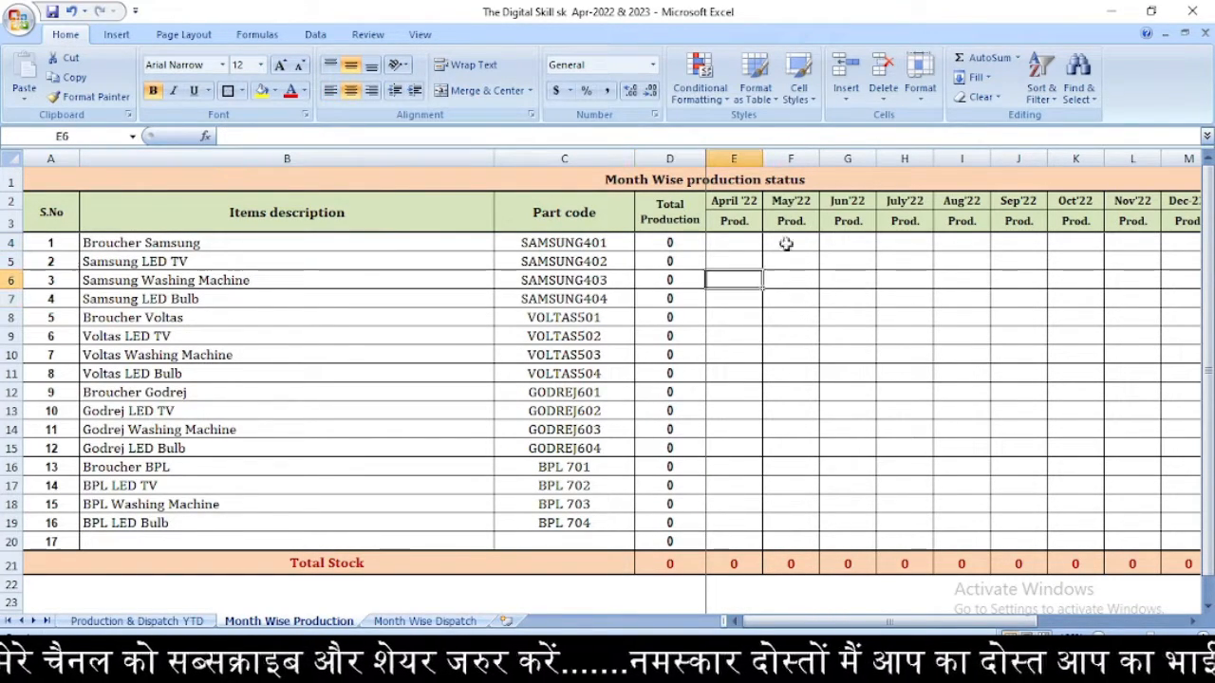
click(750, 242)
click(788, 220)
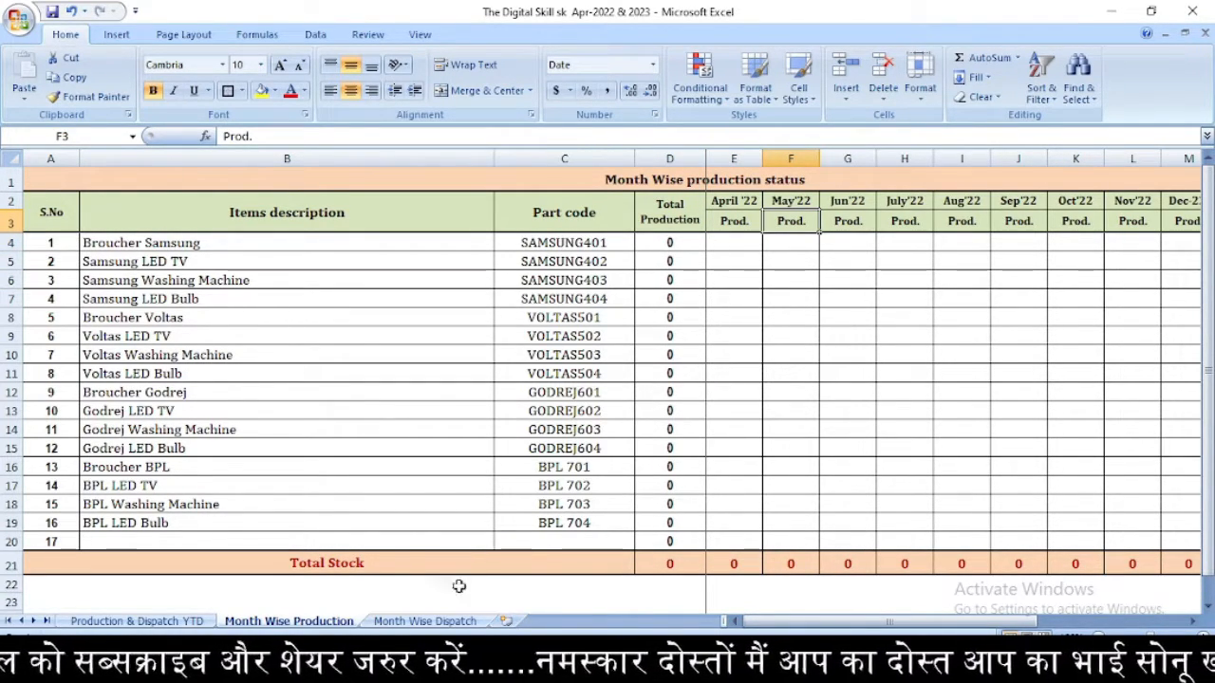
- Examine the monthly Dispatch columns from April '22 to July'22 on the Month Wise Dispatch sheet
click(439, 621)
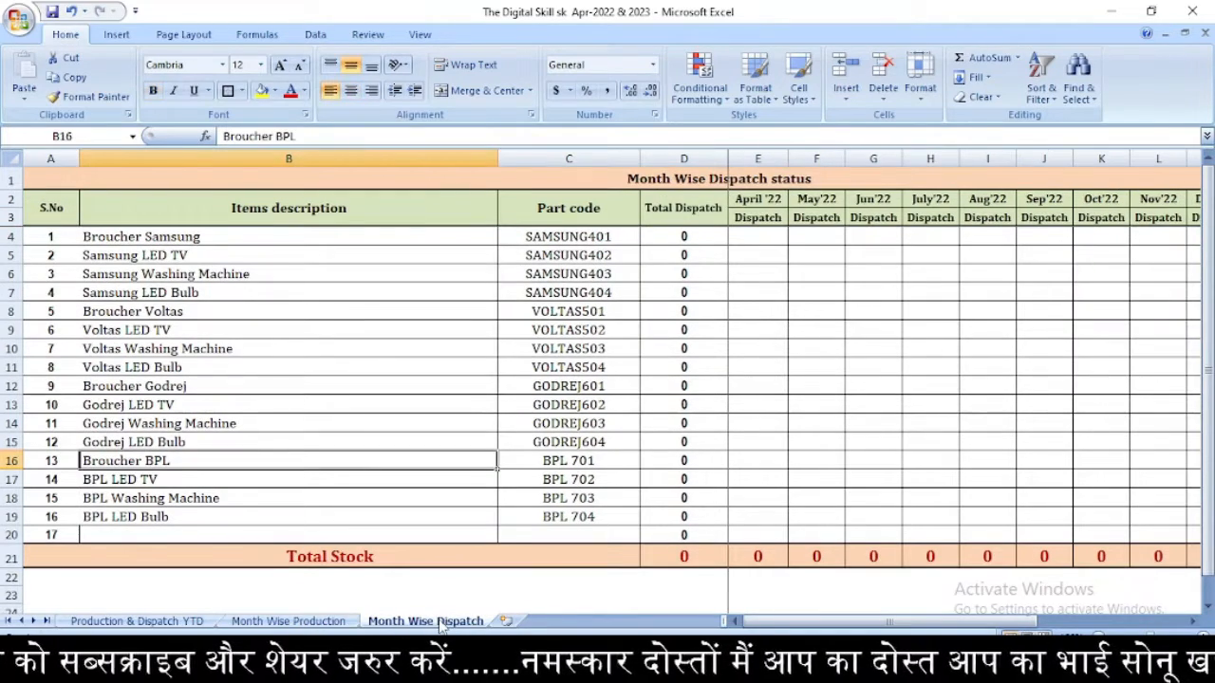
click(733, 459)
click(801, 354)
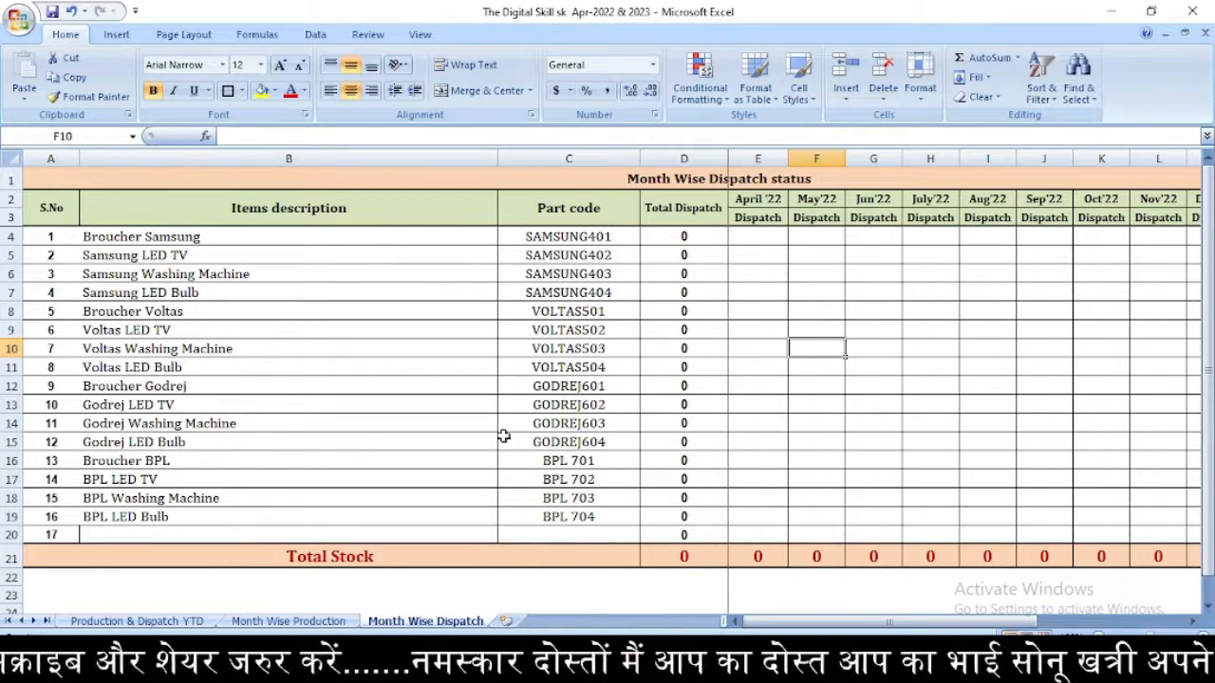
click(757, 381)
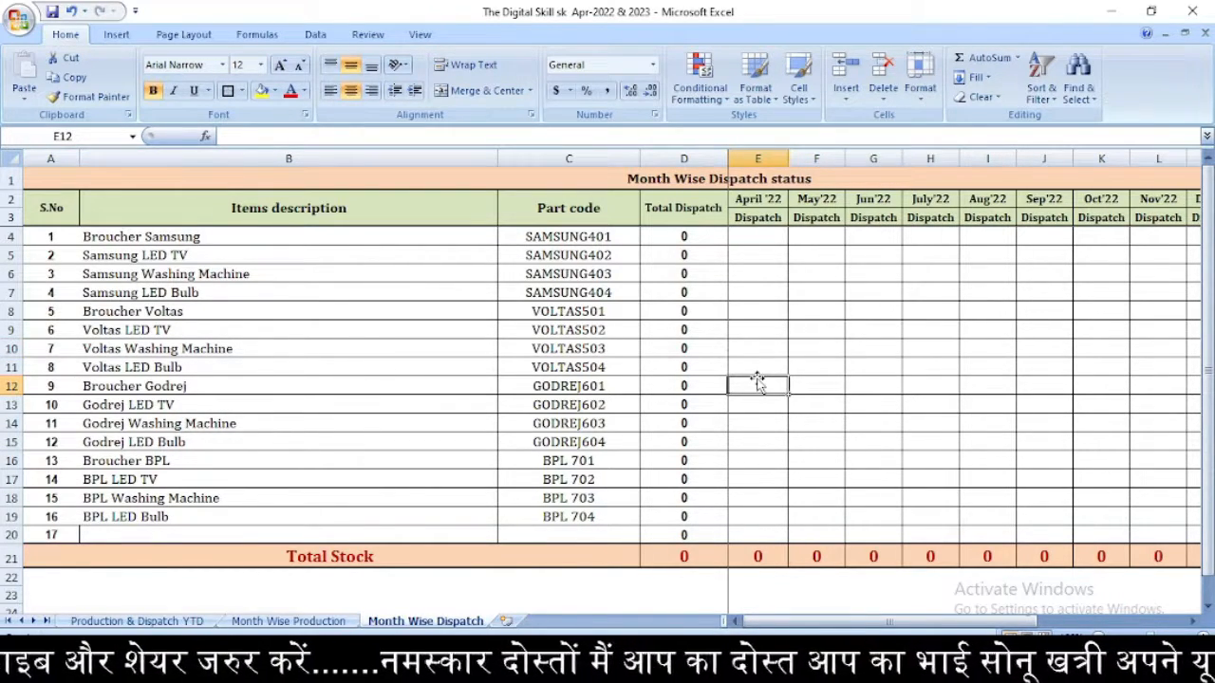
click(761, 328)
click(761, 352)
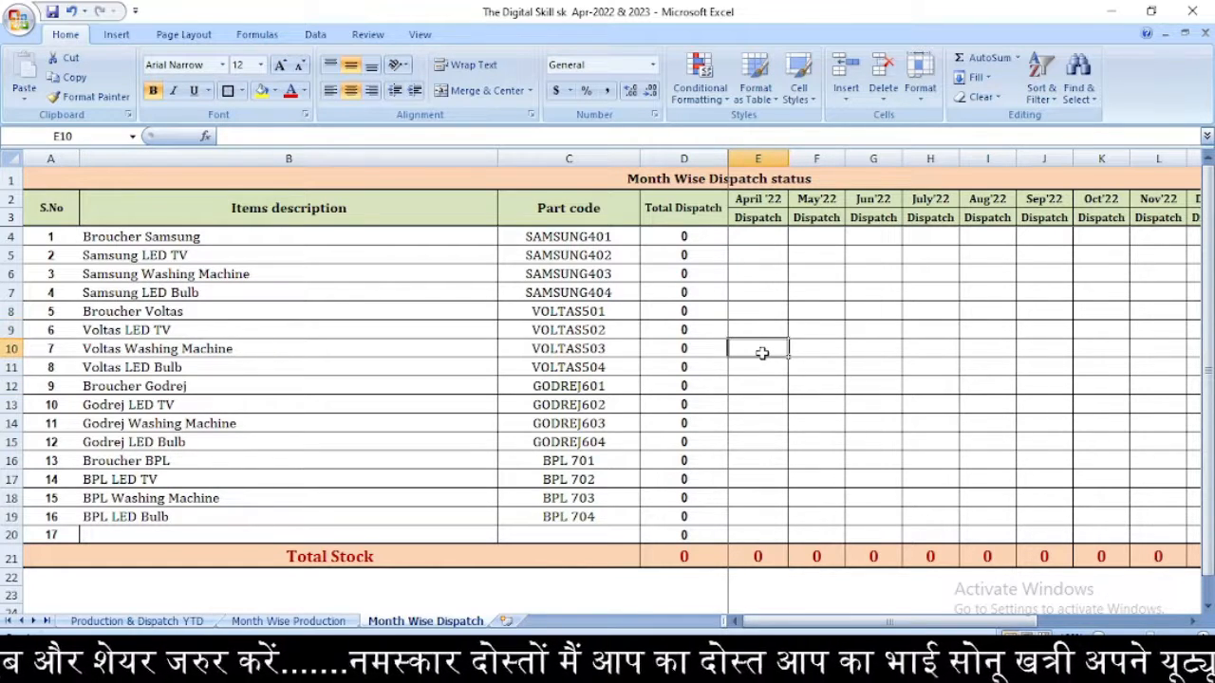
click(777, 272)
click(837, 272)
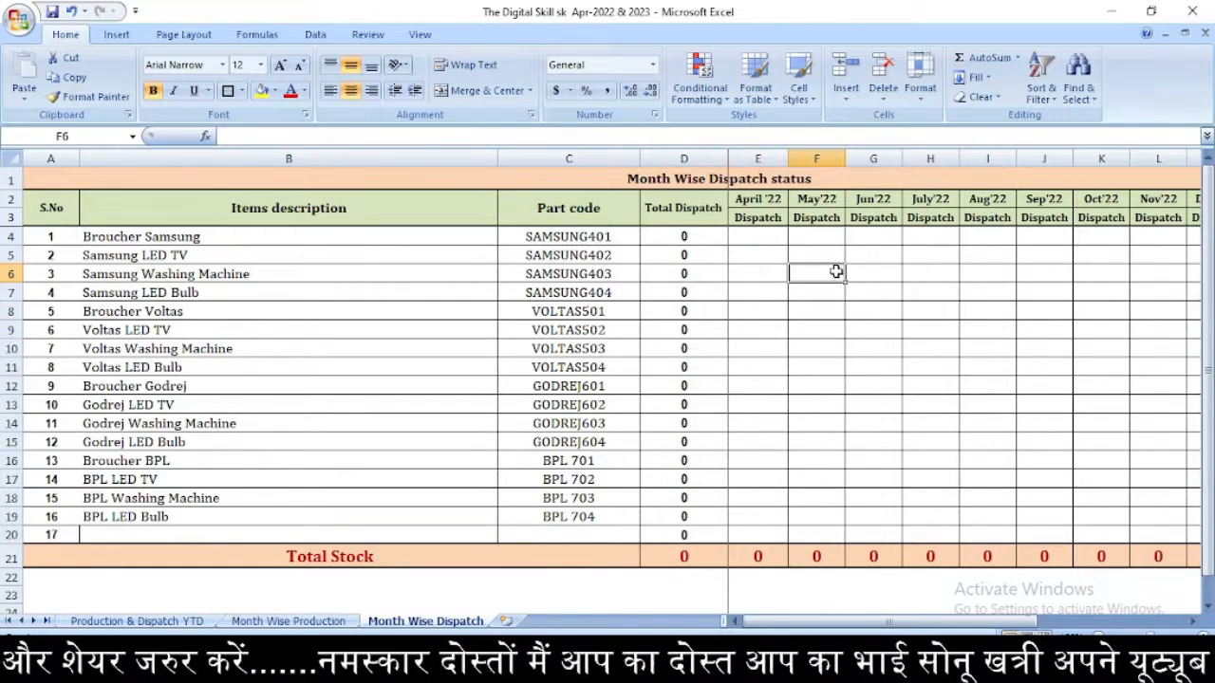
click(874, 313)
click(934, 295)
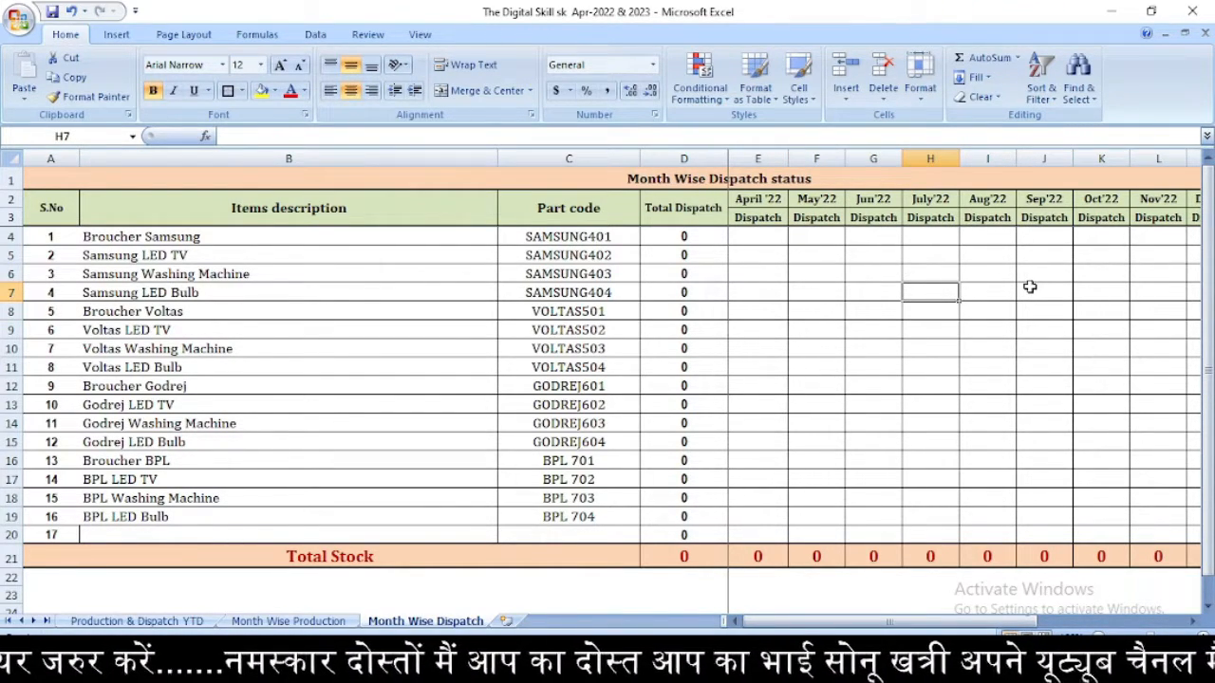
click(896, 296)
click(800, 323)
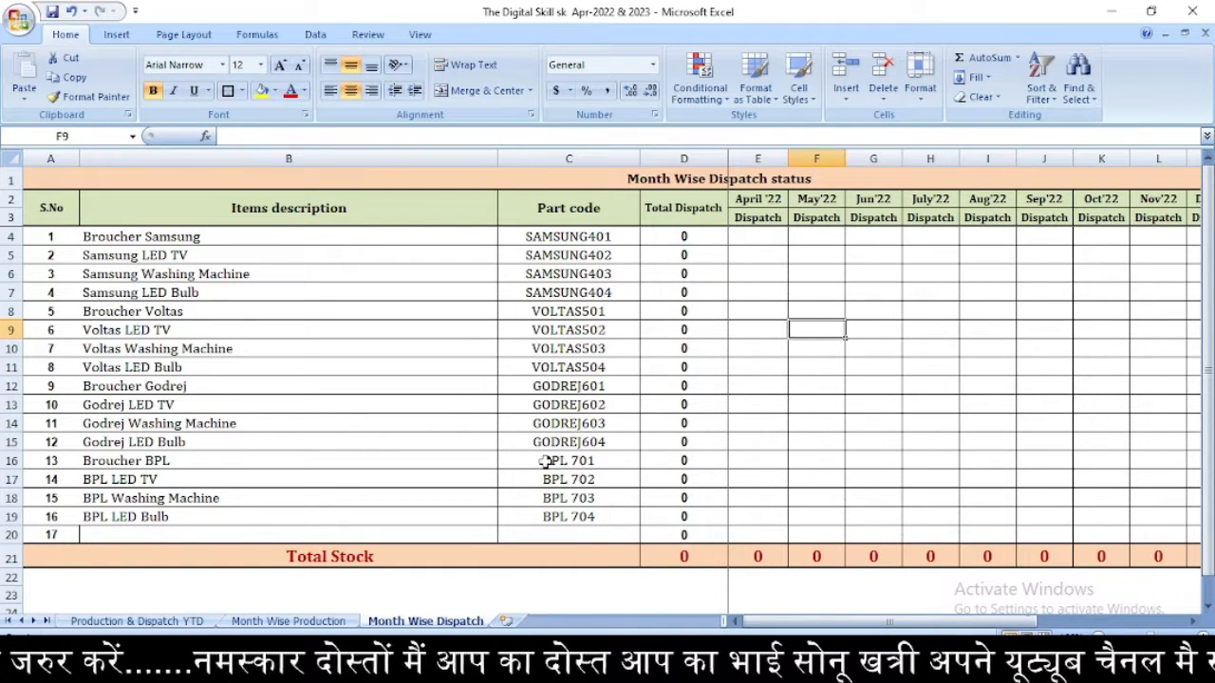
- Go back to the Month Wise Production sheet and look over the April '22 Prod. cells beside the Samsung and Voltas items
click(290, 621)
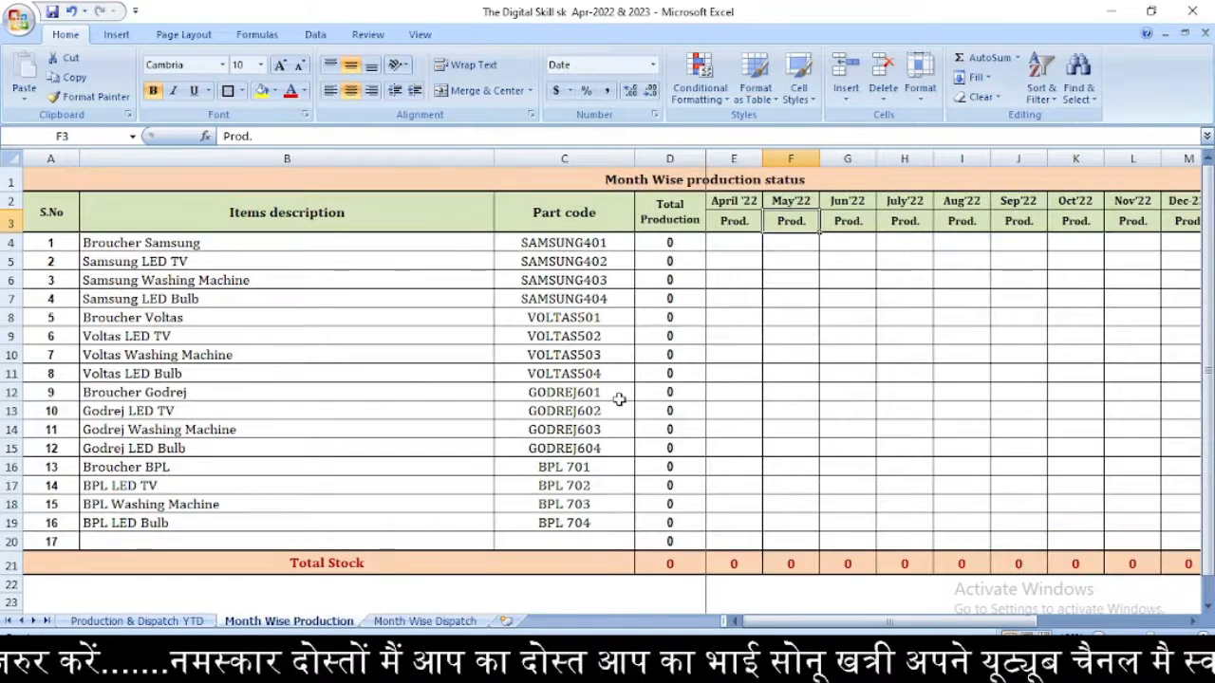
click(750, 325)
click(826, 302)
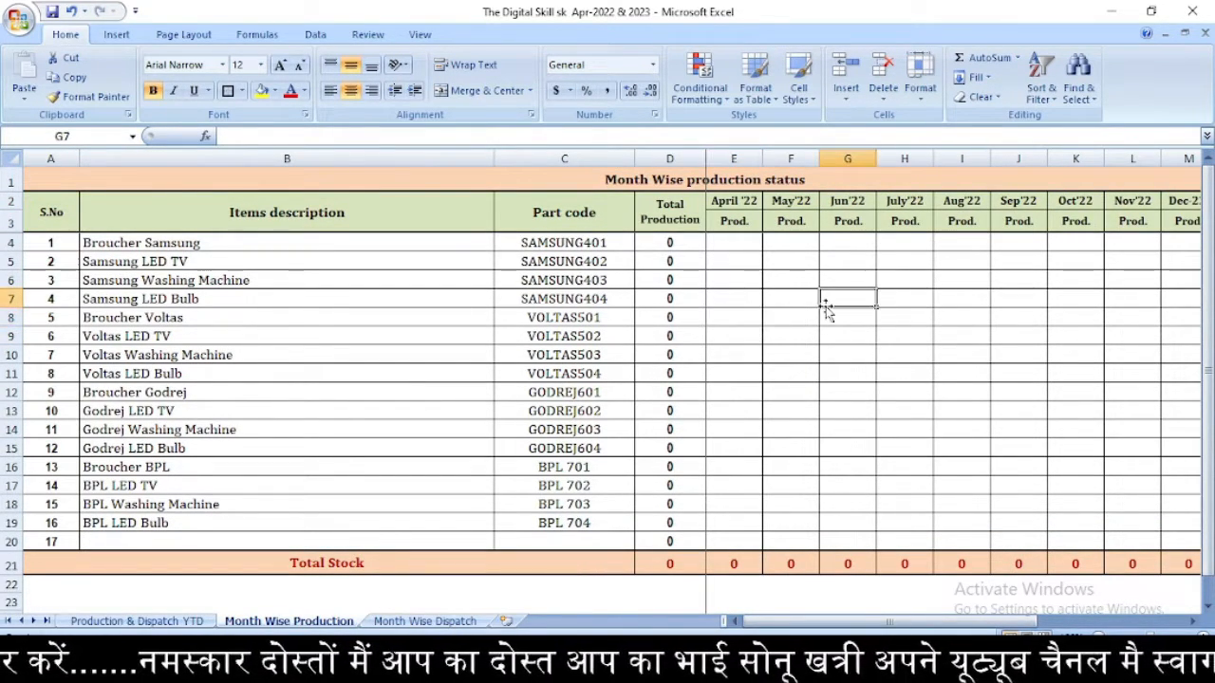
click(734, 285)
click(740, 262)
click(739, 296)
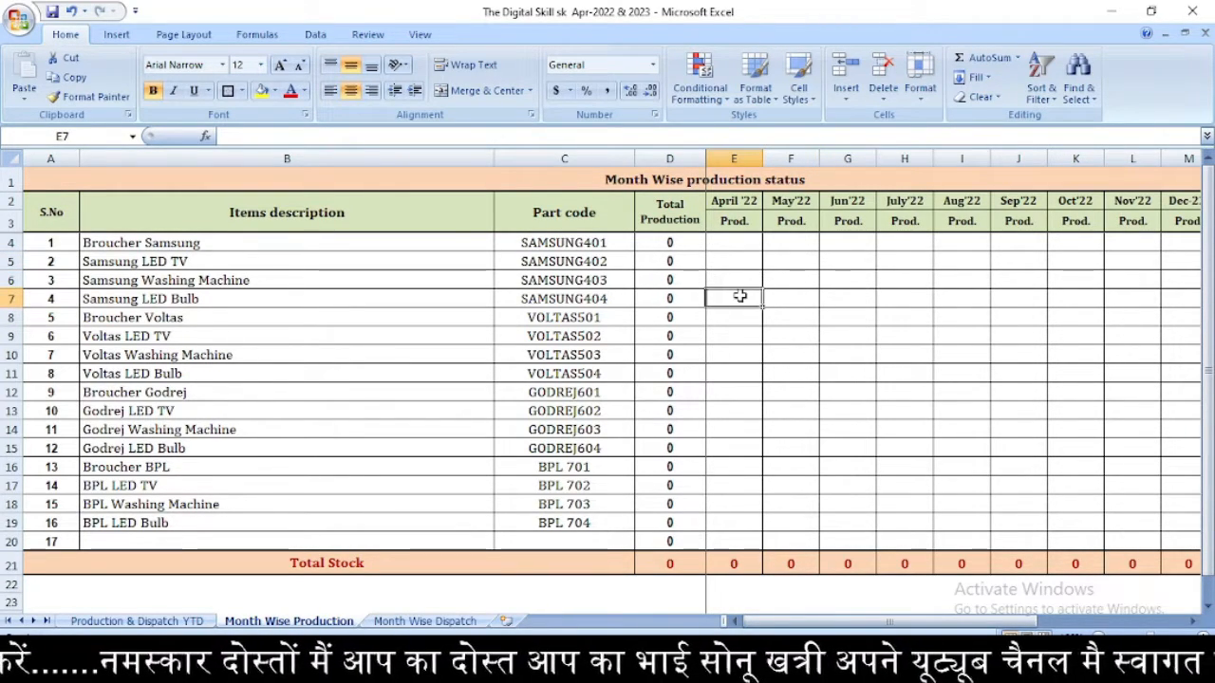
click(738, 279)
click(736, 317)
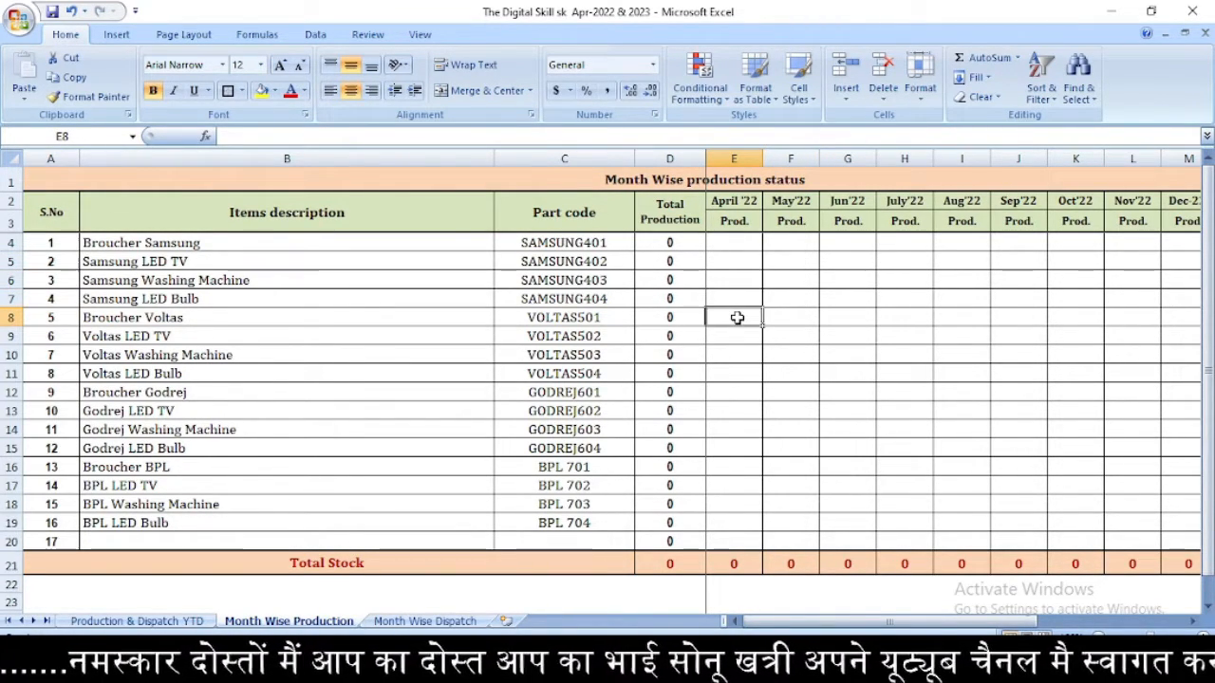
click(803, 301)
click(731, 333)
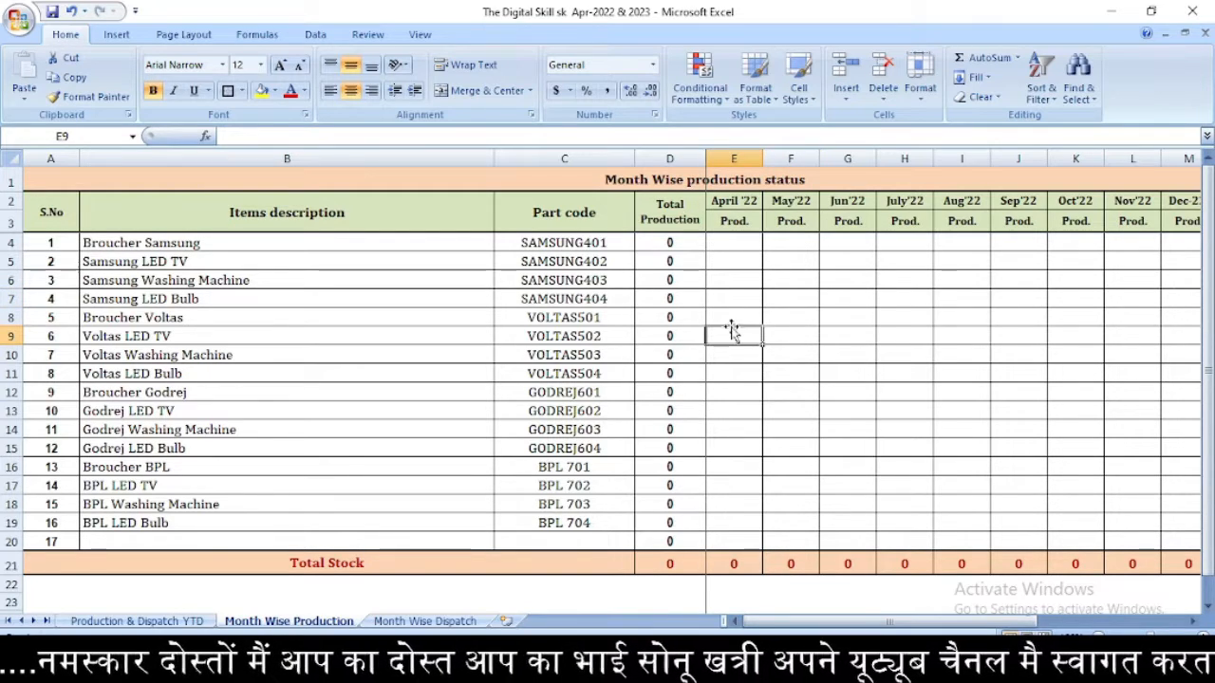
click(737, 298)
click(733, 335)
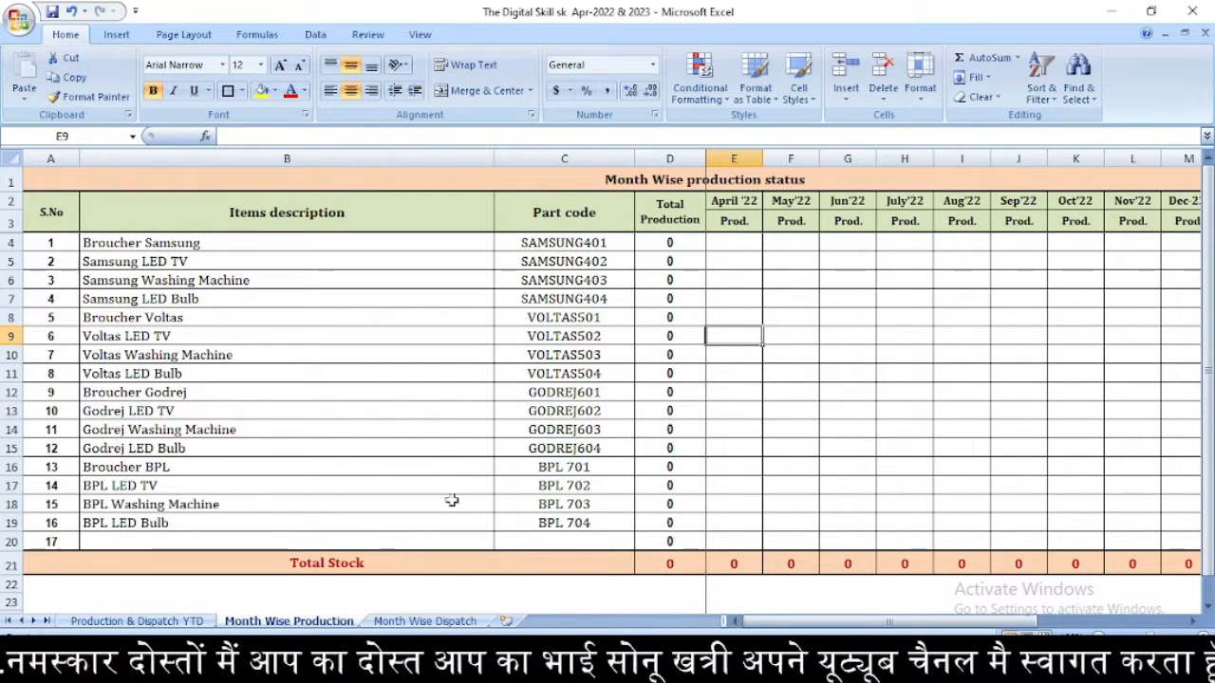
- Add a new worksheet at the end of the workbook and rename it Production & Dispatch
click(142, 621)
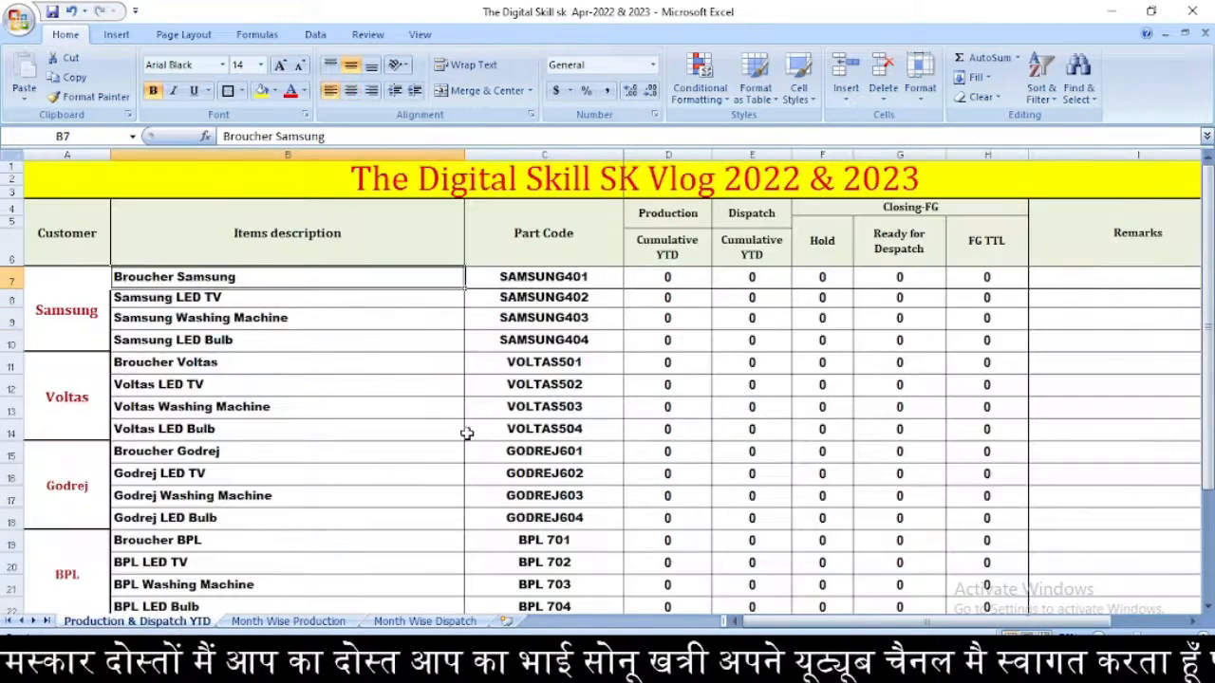
click(637, 354)
click(507, 620)
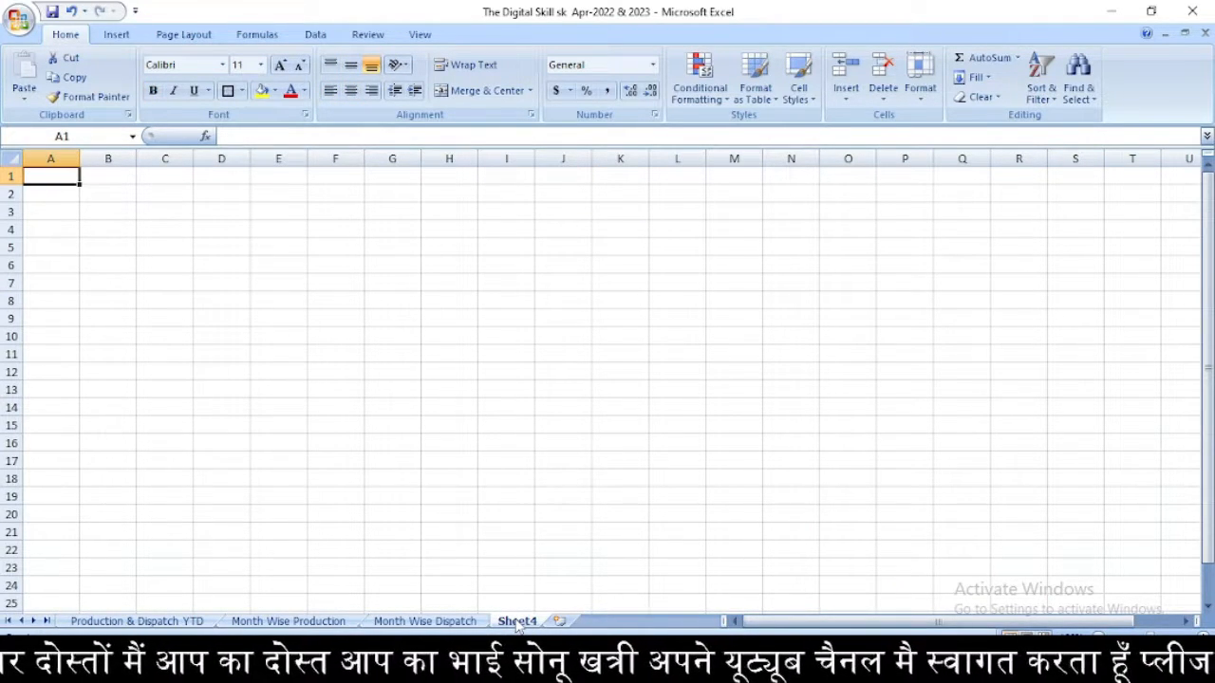
right_click(517, 622)
click(690, 354)
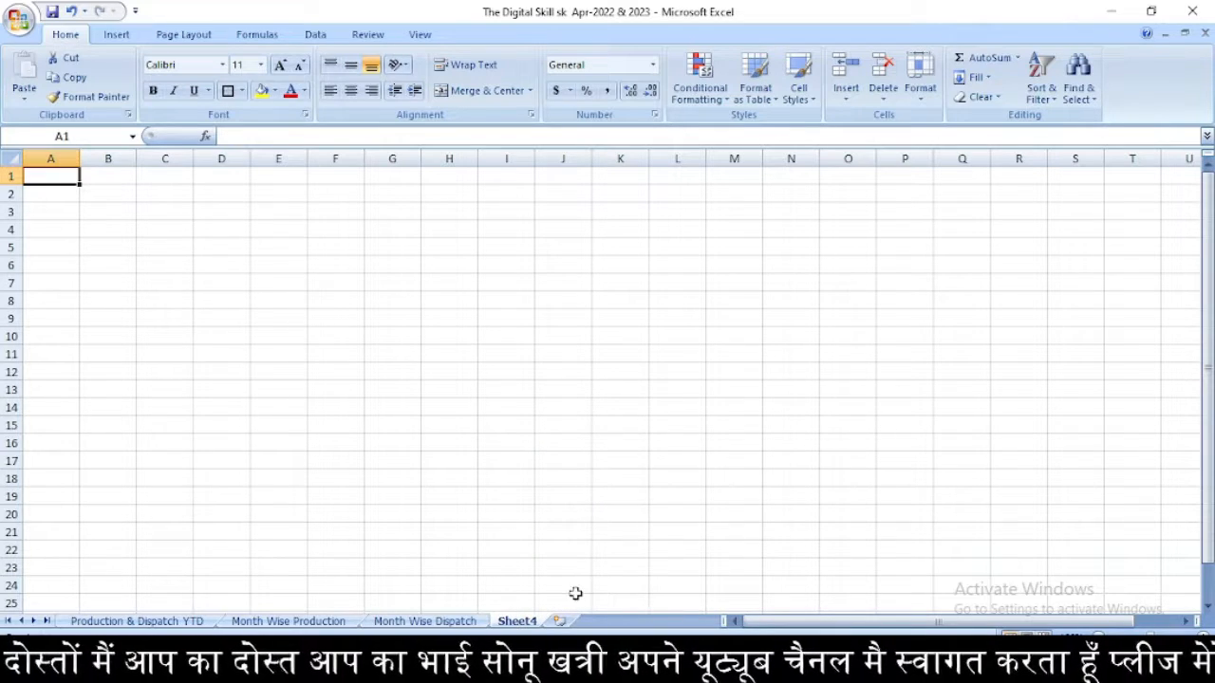
right_click(523, 626)
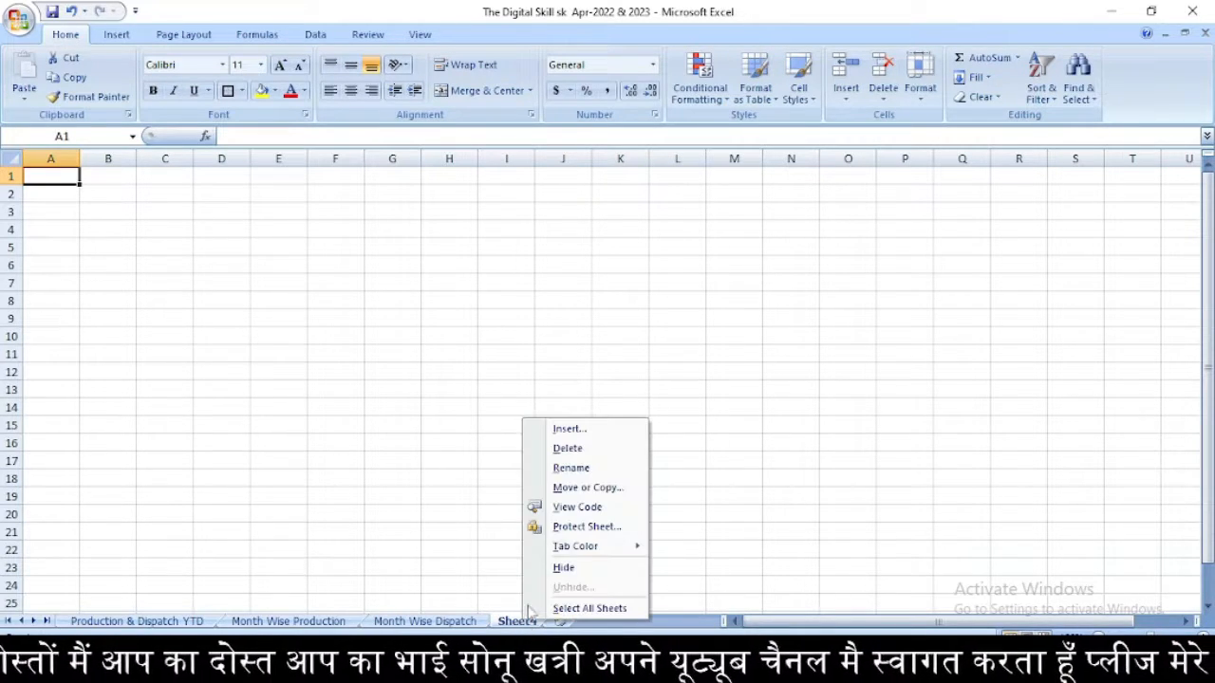
click(571, 468)
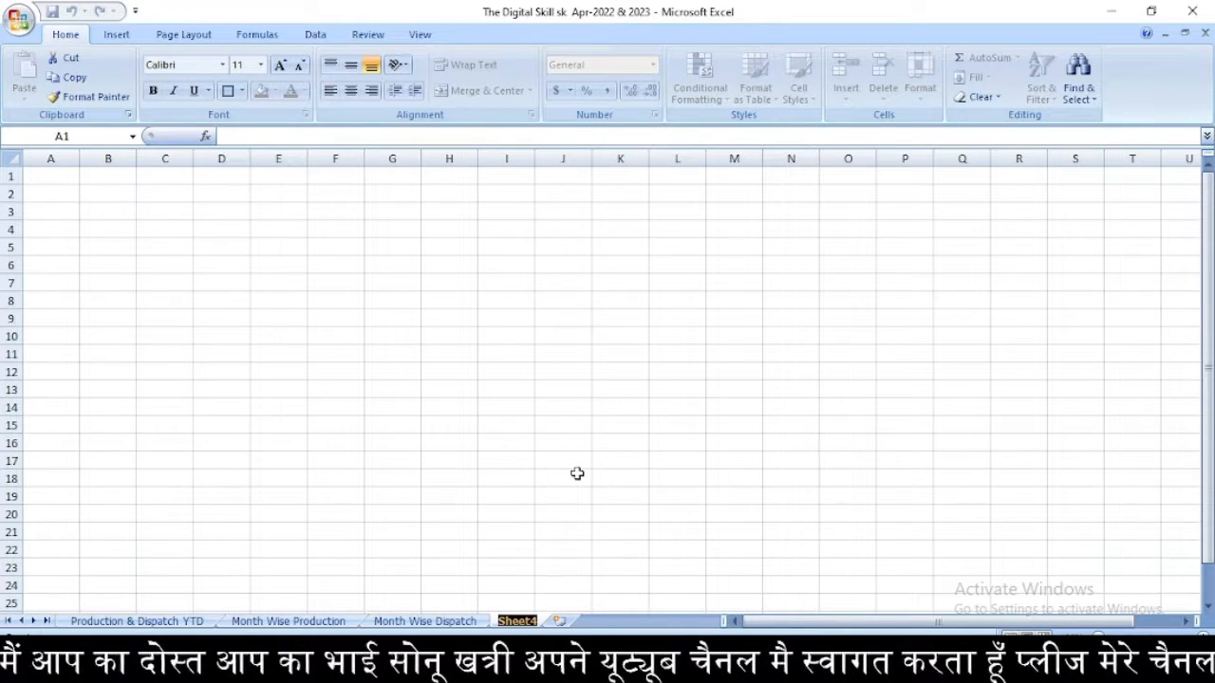
text(Produ)
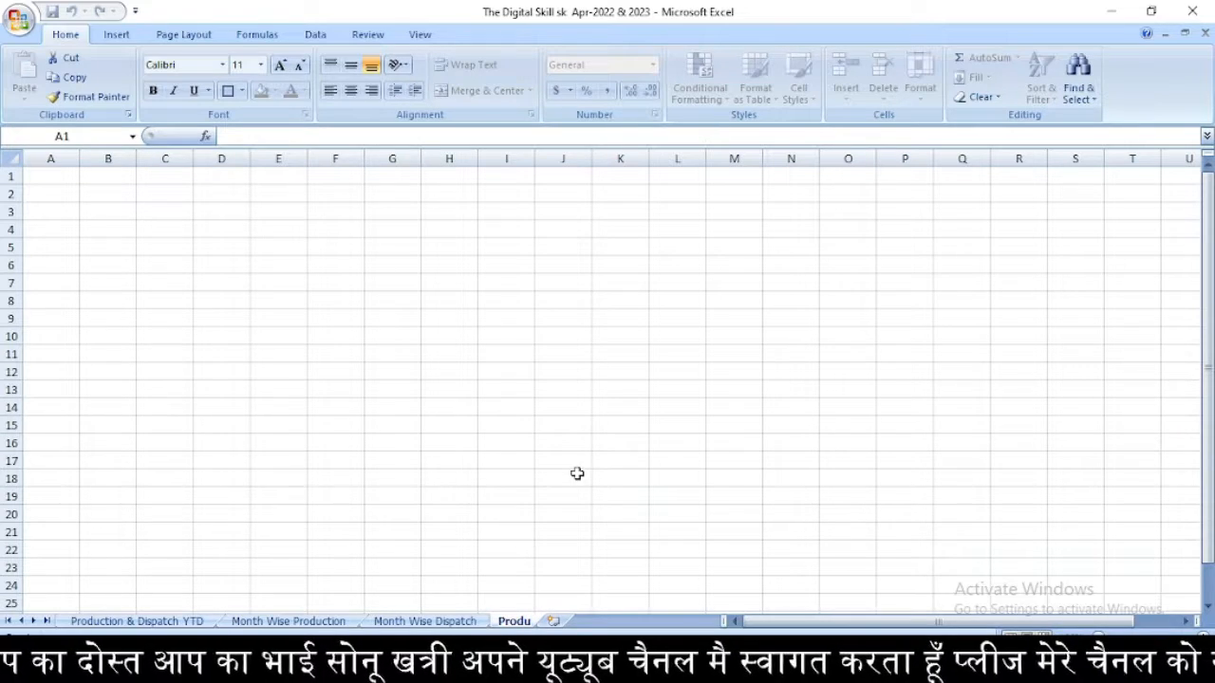
text(ction & Dispatch)
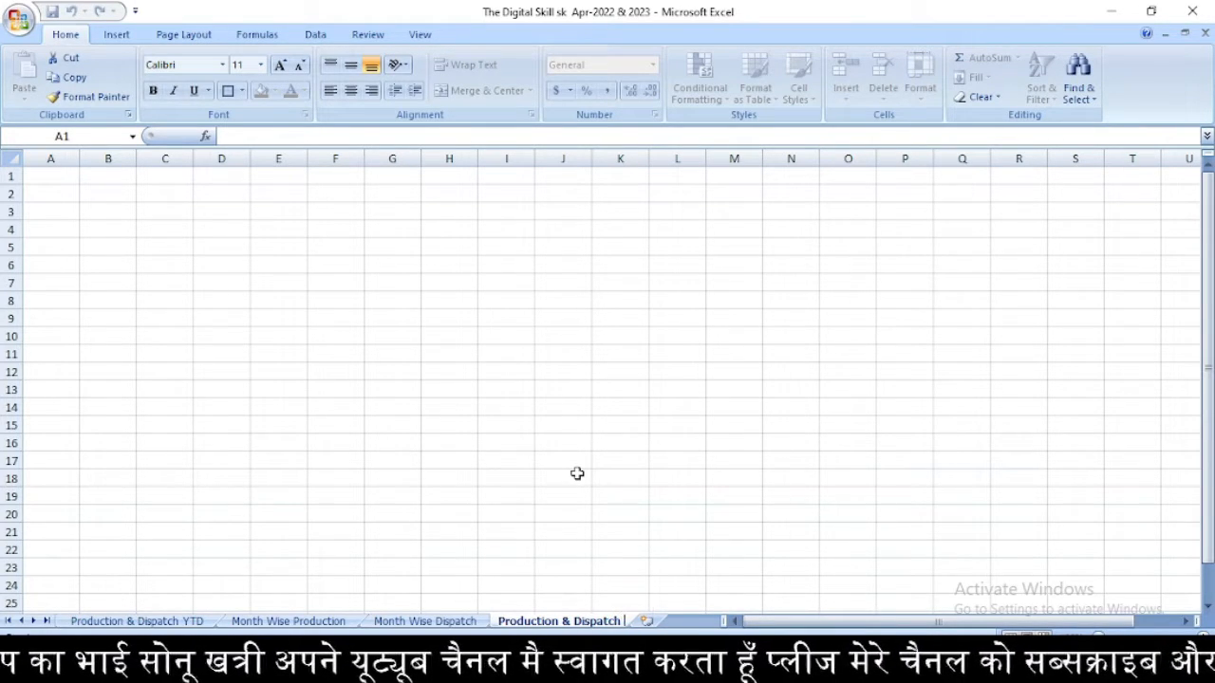
click(663, 563)
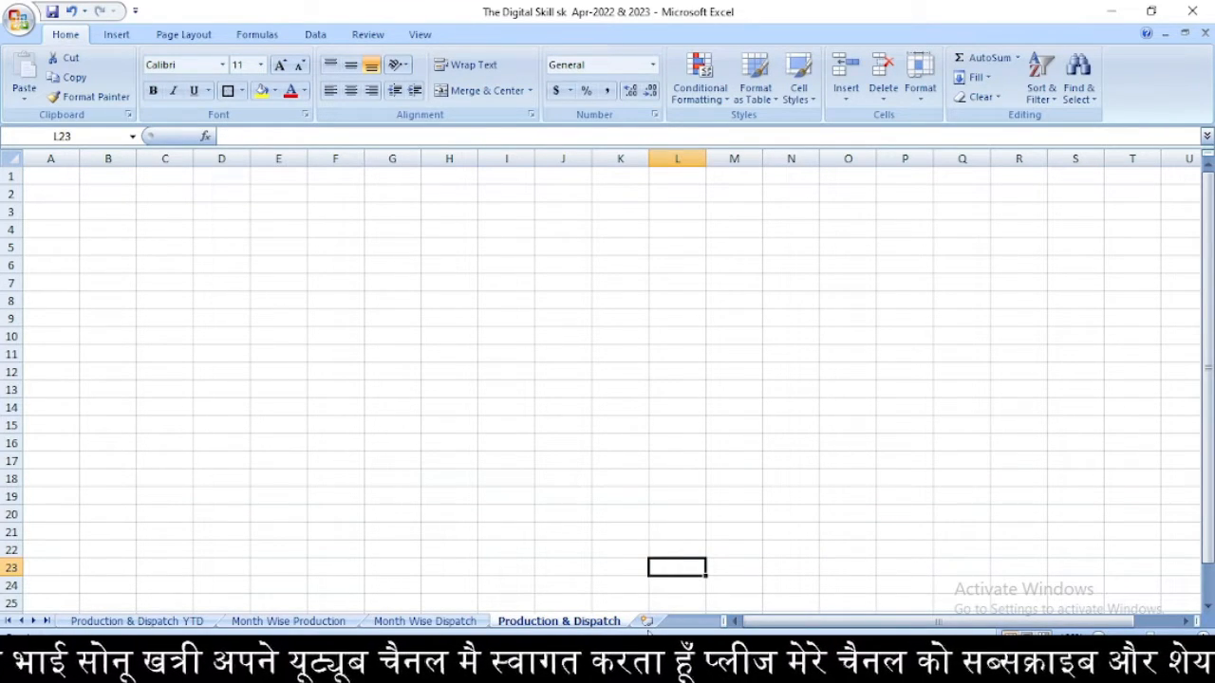
- Add a new worksheet at the end of the workbook and rename it Month Wise Pro
click(645, 621)
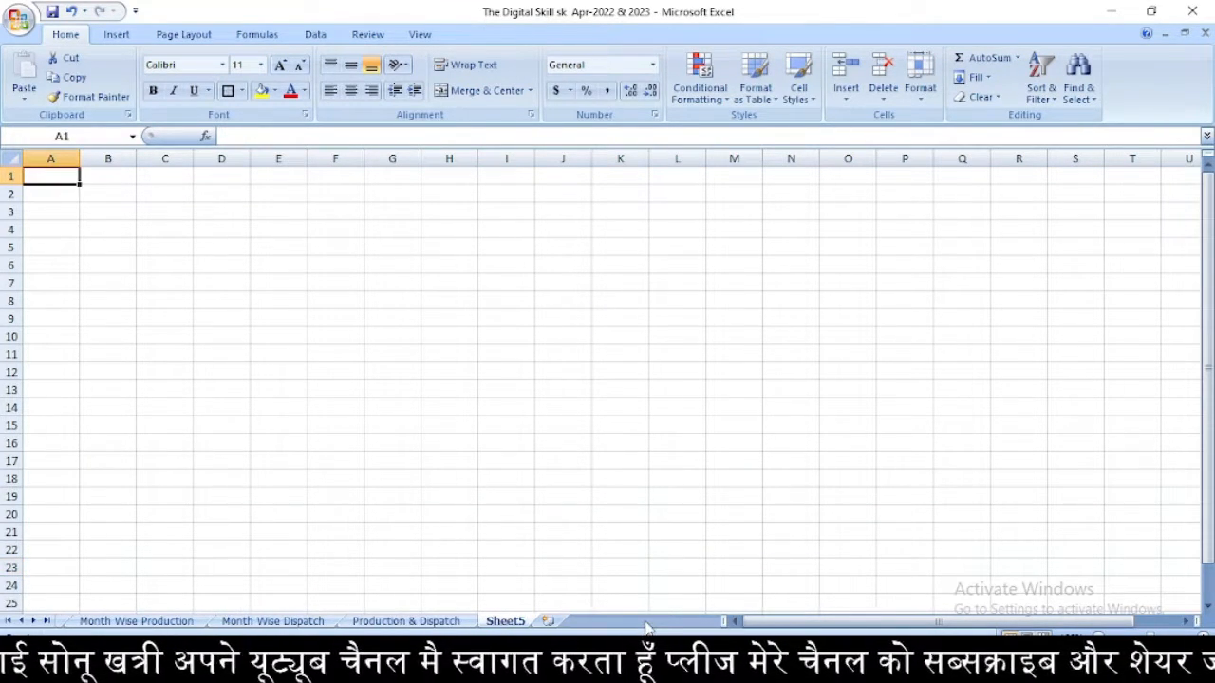
right_click(497, 626)
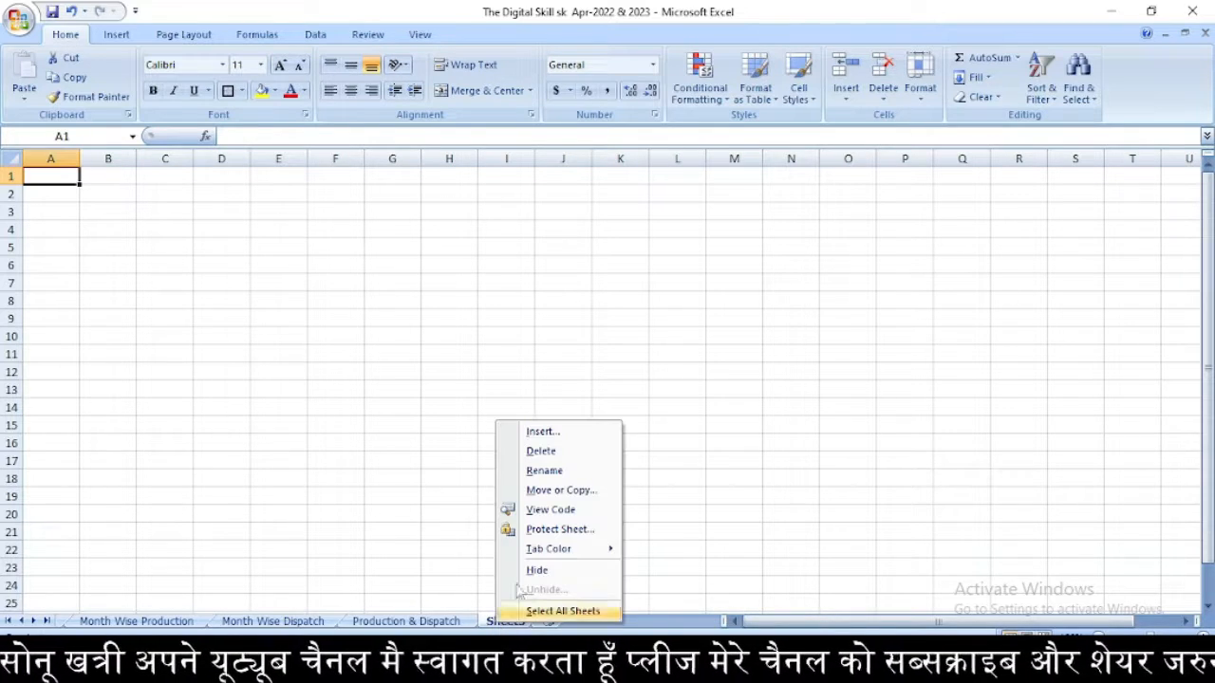
click(539, 467)
text(Ma)
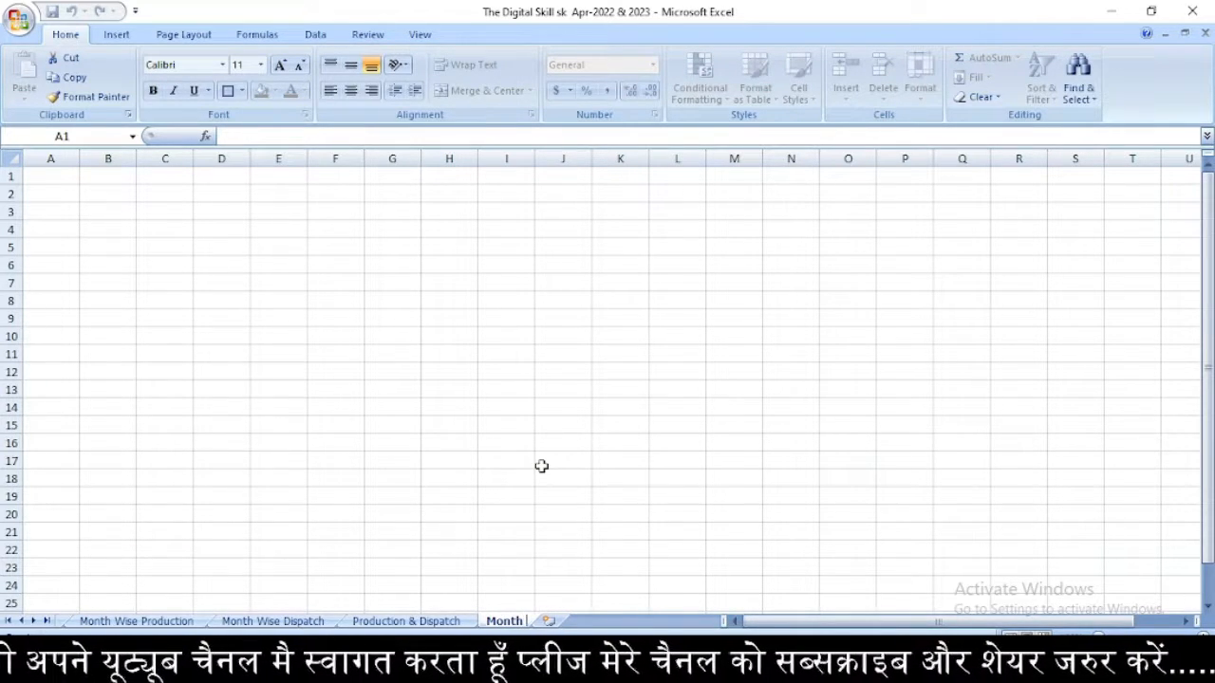
text(nth Wise Pro)
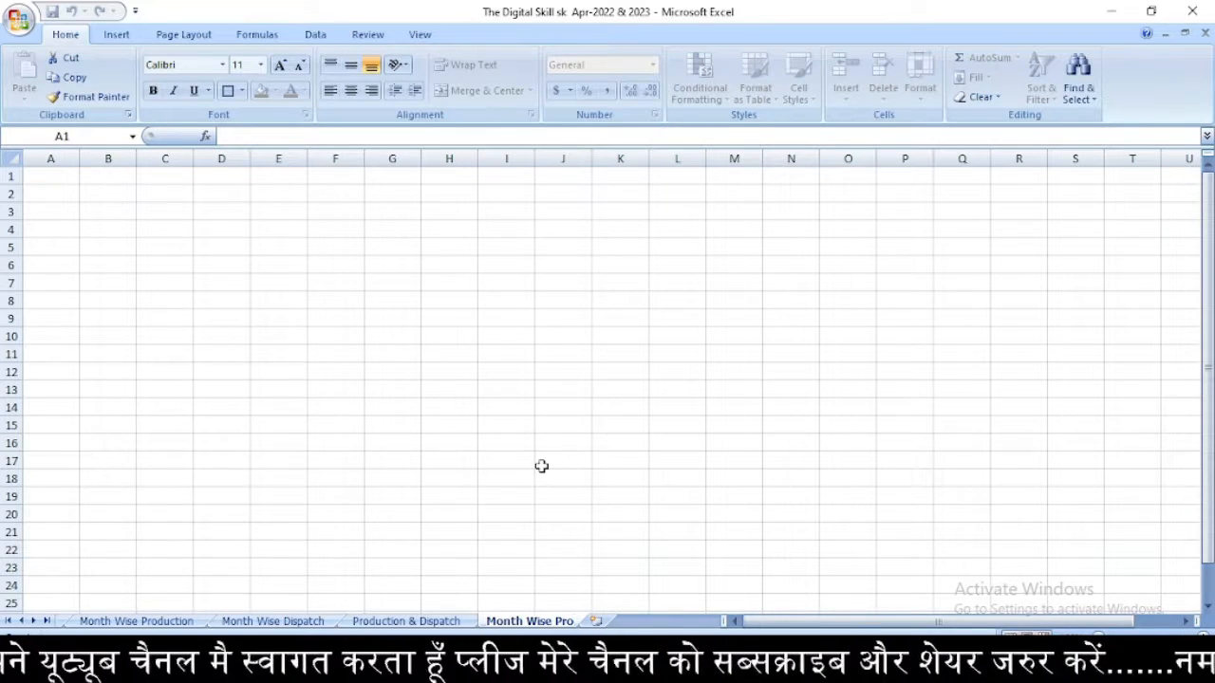
click(613, 464)
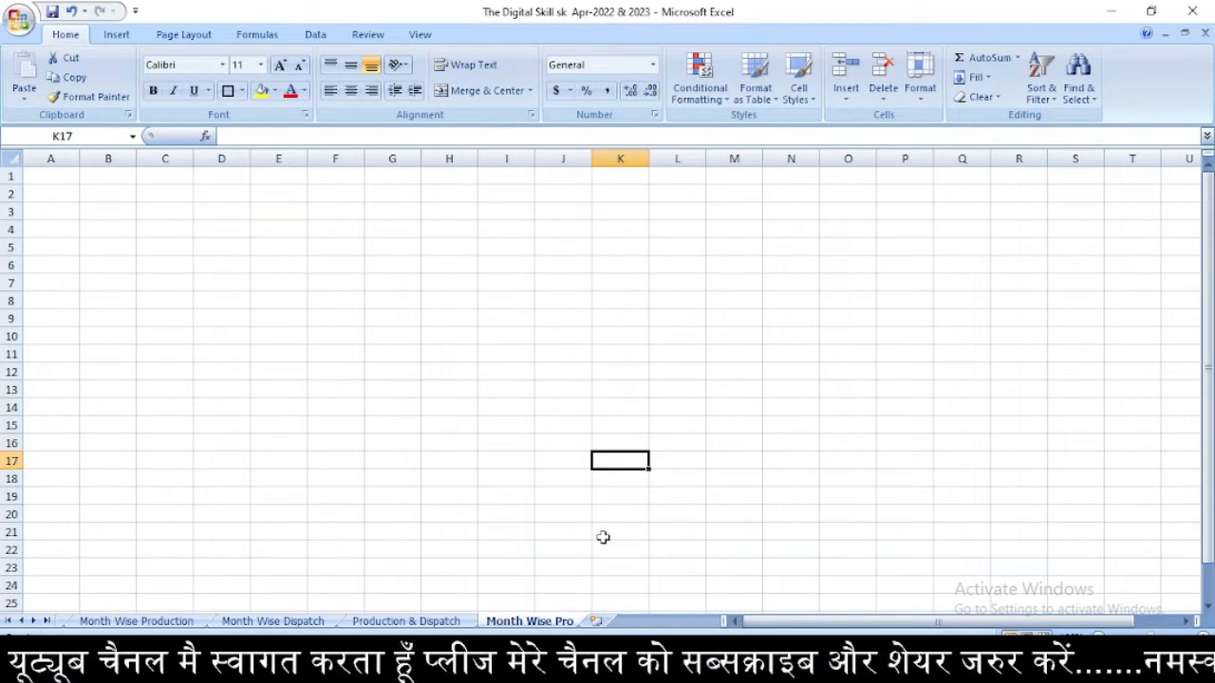
- Add another worksheet after Month Wise Pro and rename it Month Wise Dis
click(596, 621)
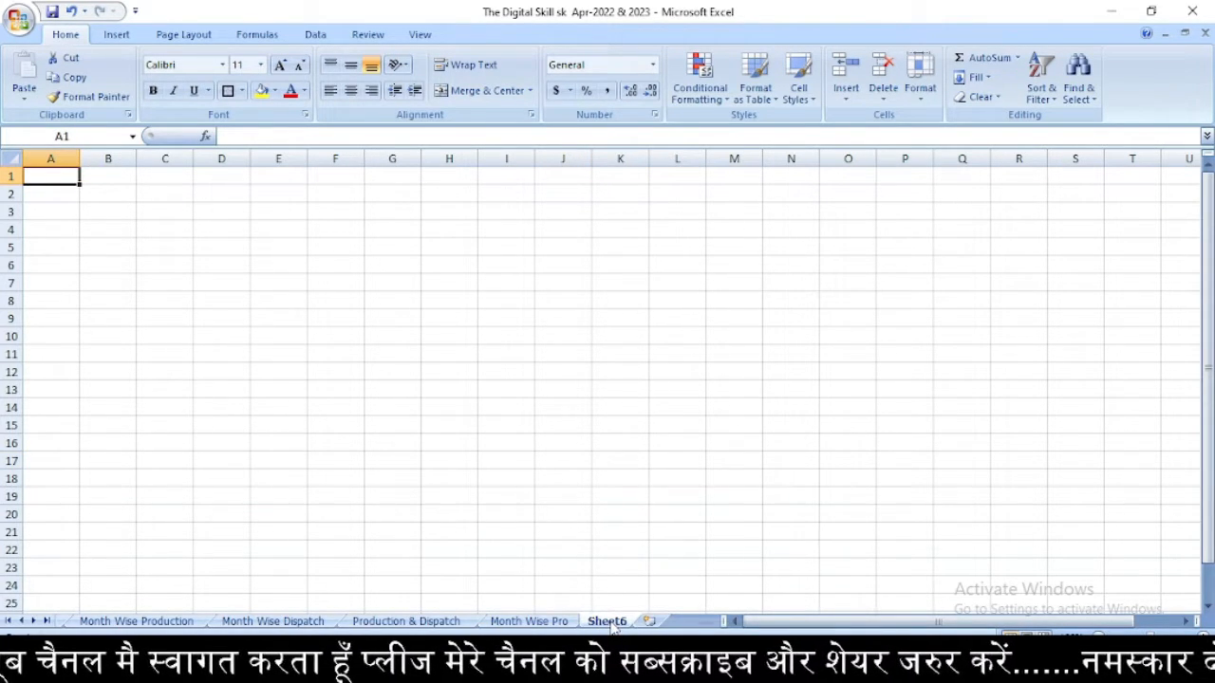
right_click(612, 623)
click(654, 467)
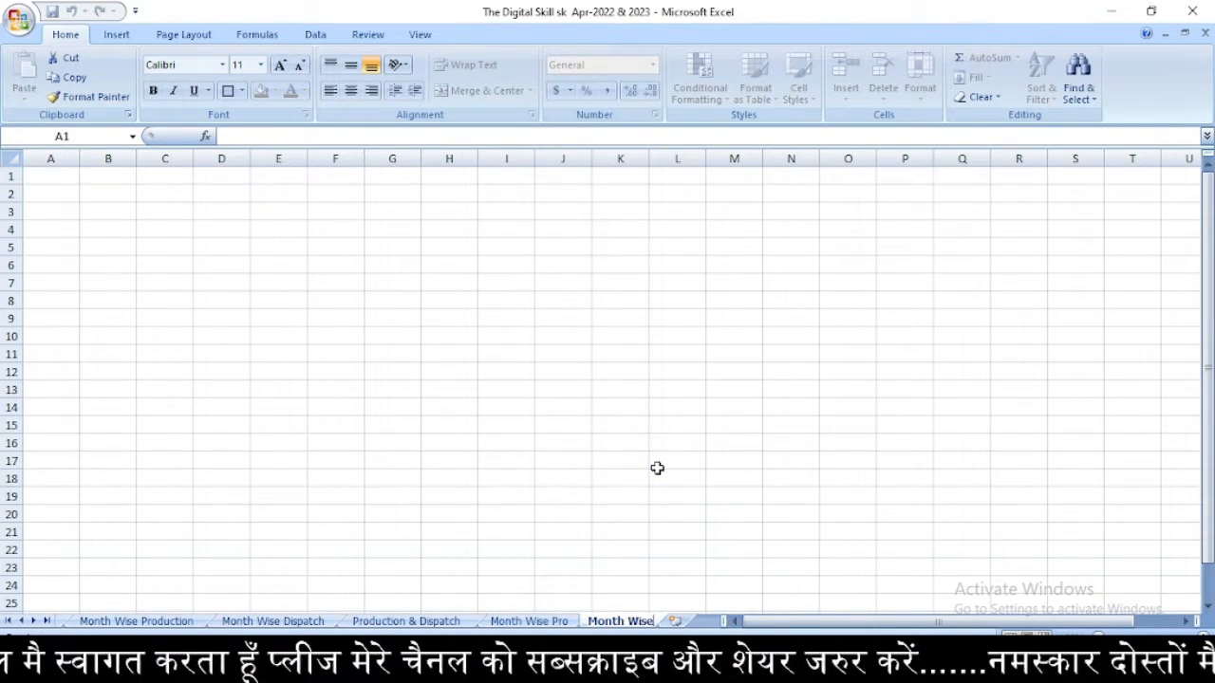
text(Month Wise Di)
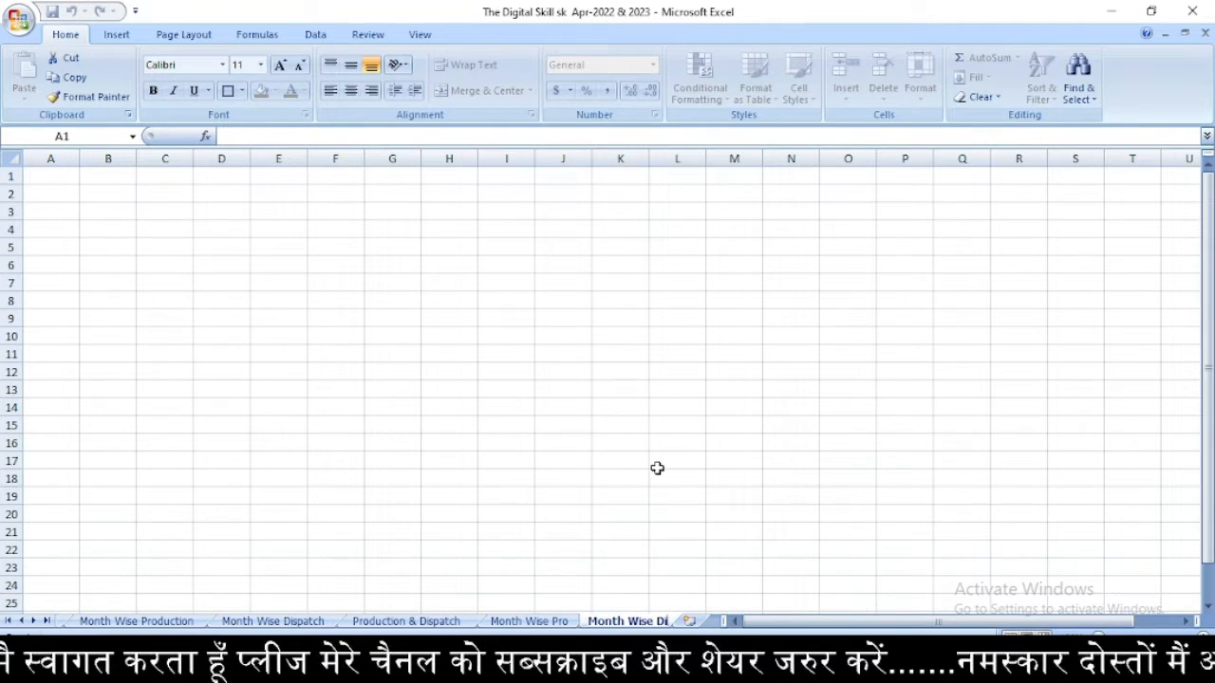
text(s)
click(658, 528)
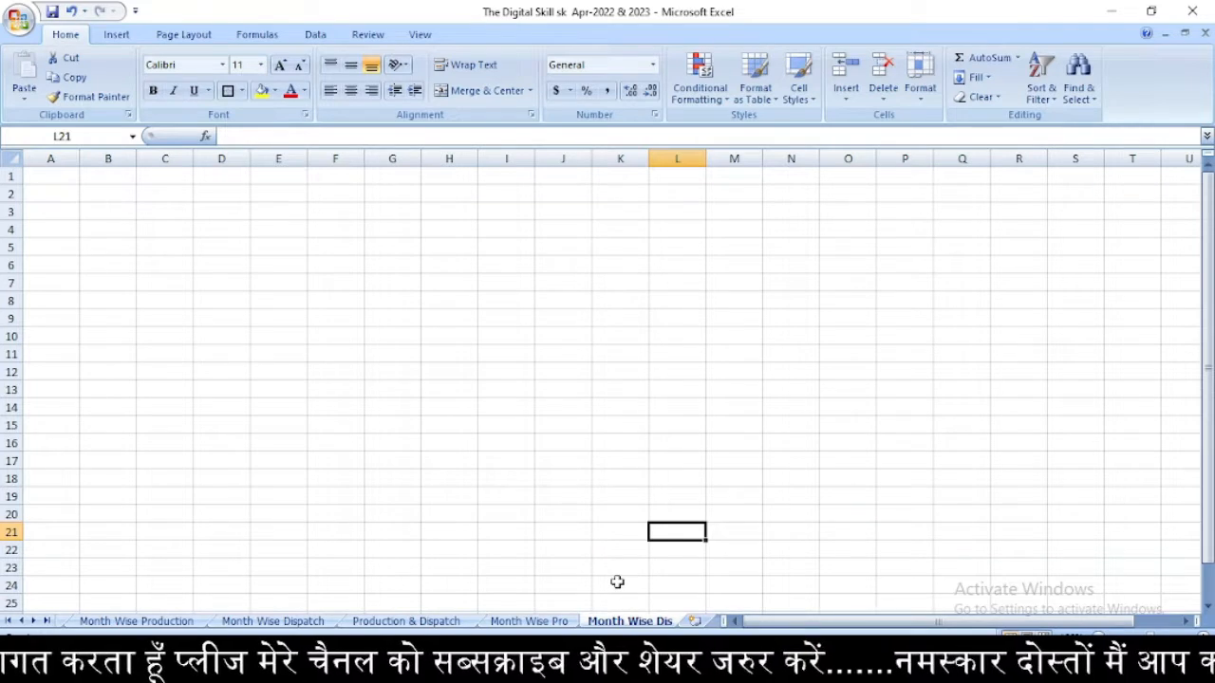
- Look through the new Production & Dispatch sheet and the existing month-wise sheets, ending on the item and part code columns of Production & Dispatch YTD
click(459, 622)
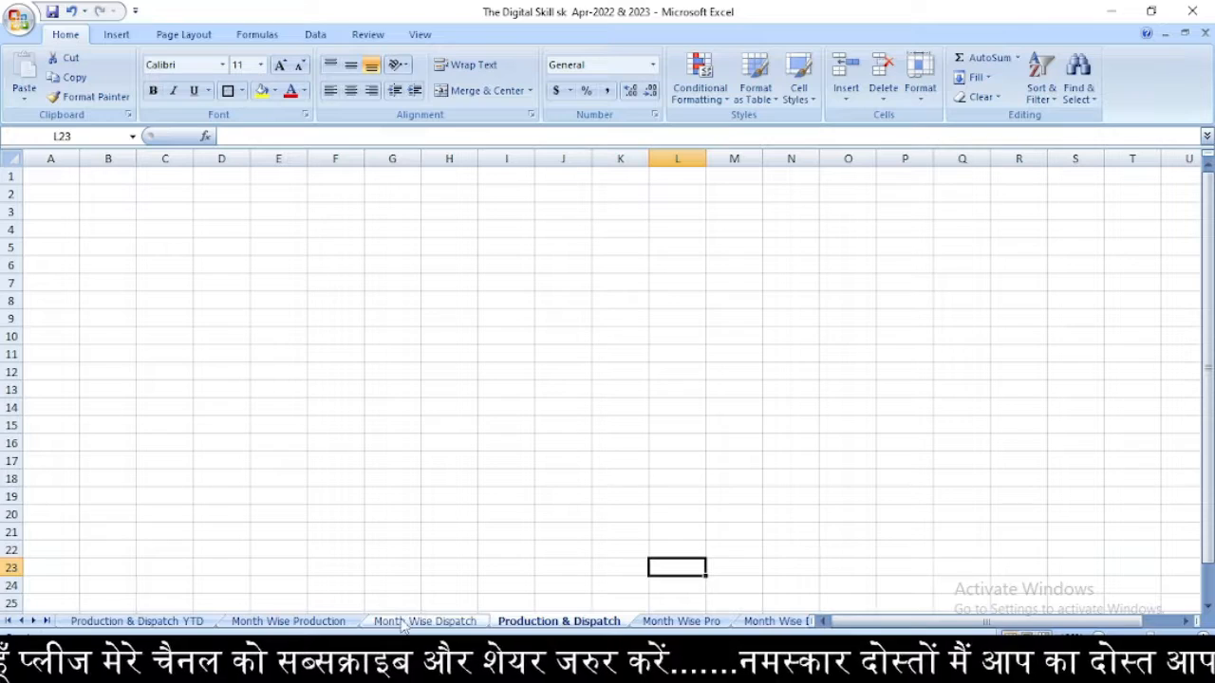
click(287, 621)
click(422, 621)
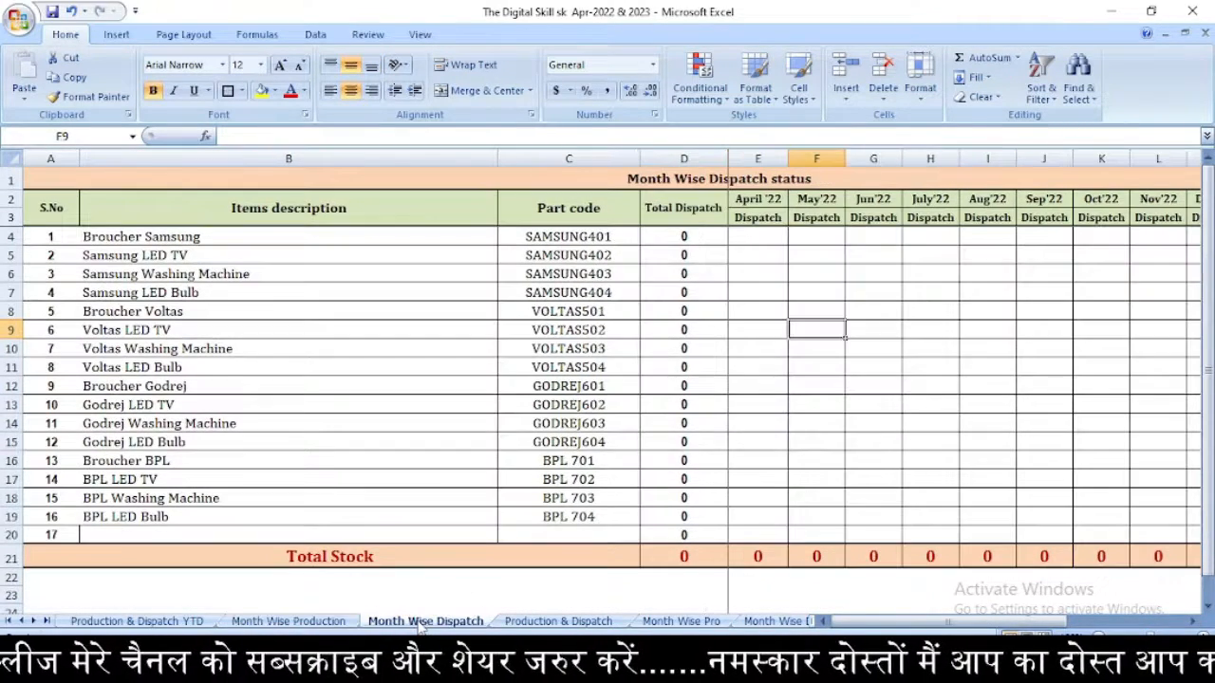
click(136, 620)
click(411, 496)
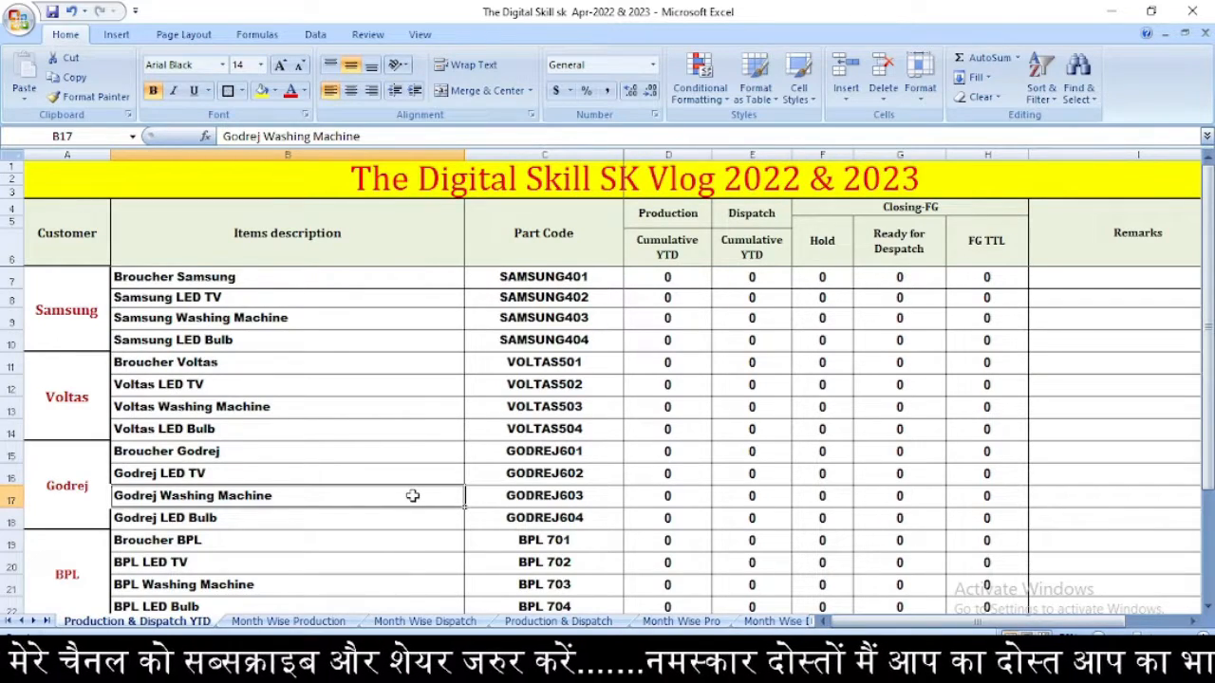
click(515, 358)
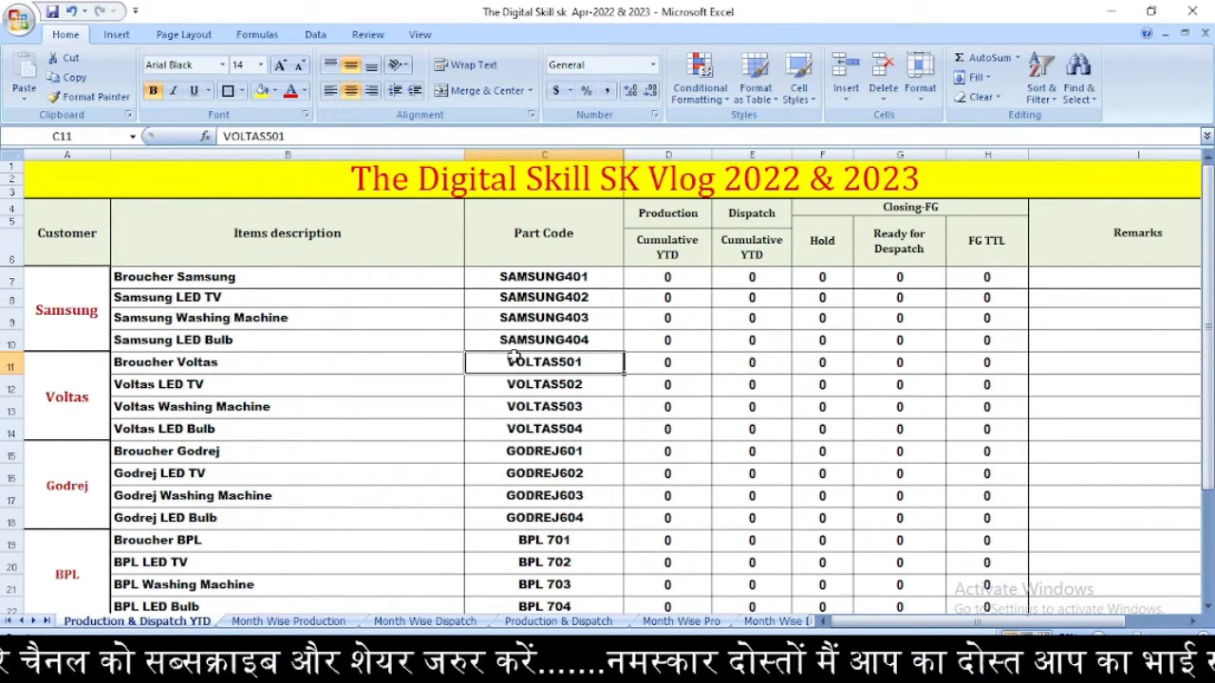
- Copy the merged title banner from the Production & Dispatch YTD sheet to cell A1 of the Production & Dispatch sheet
click(238, 184)
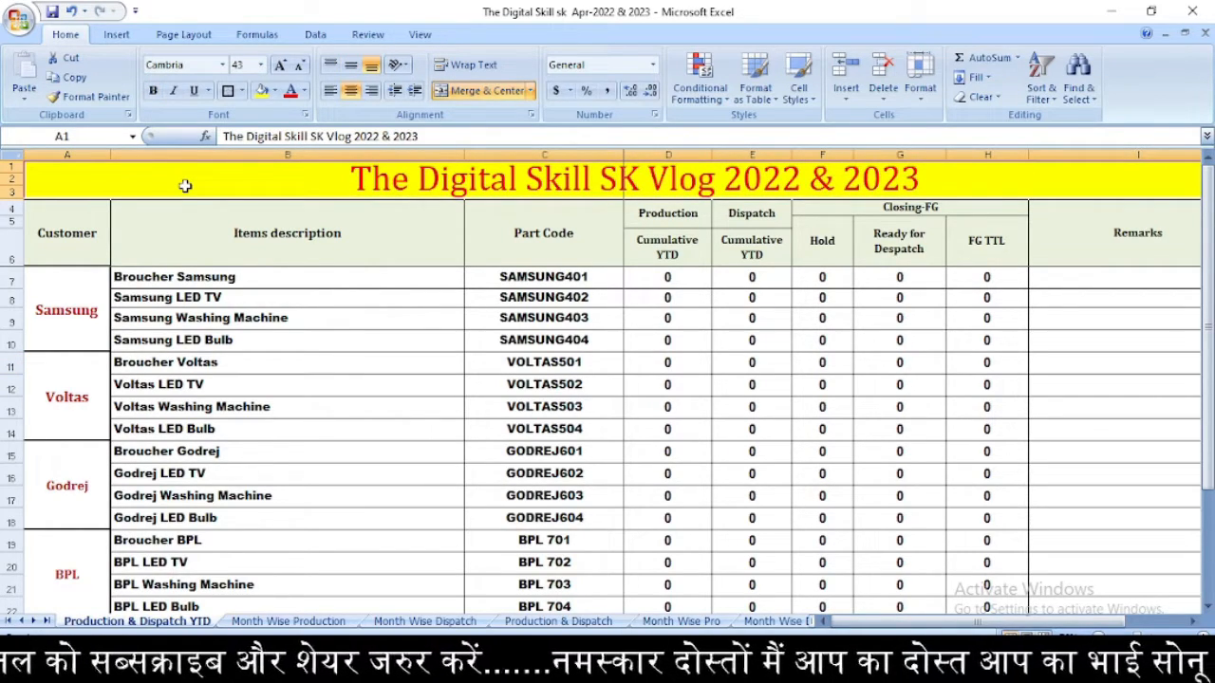
key(ctrl+c)
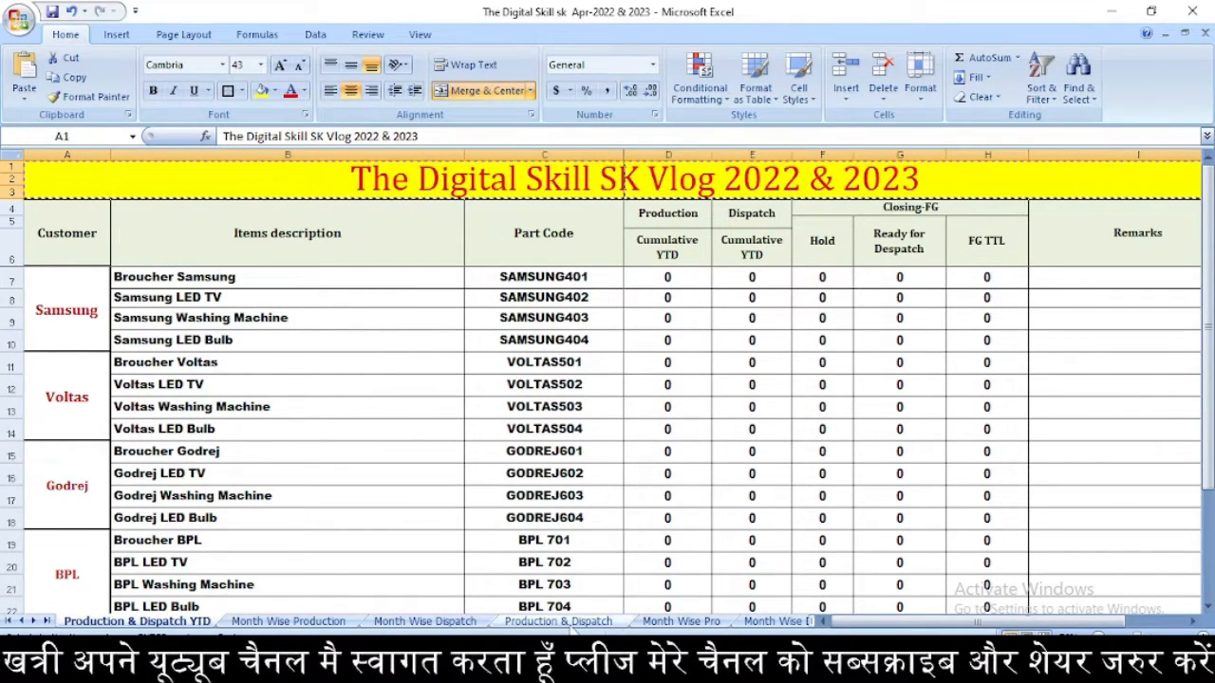
click(558, 621)
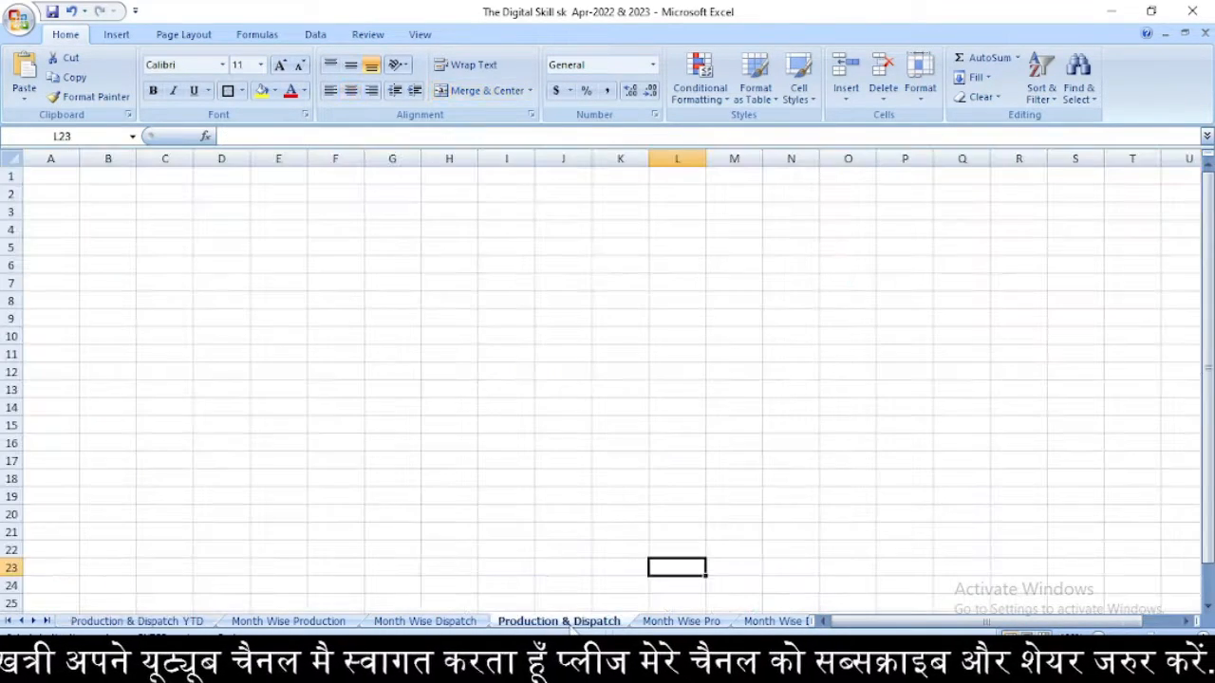
click(65, 178)
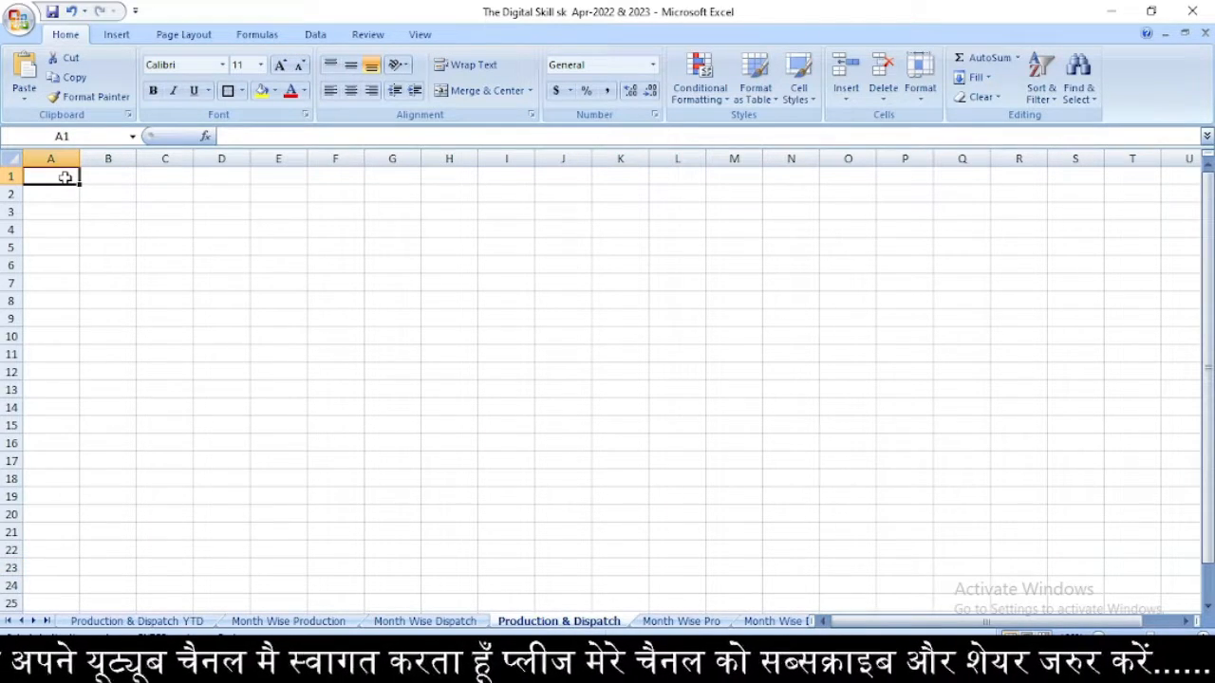
key(ctrl+v)
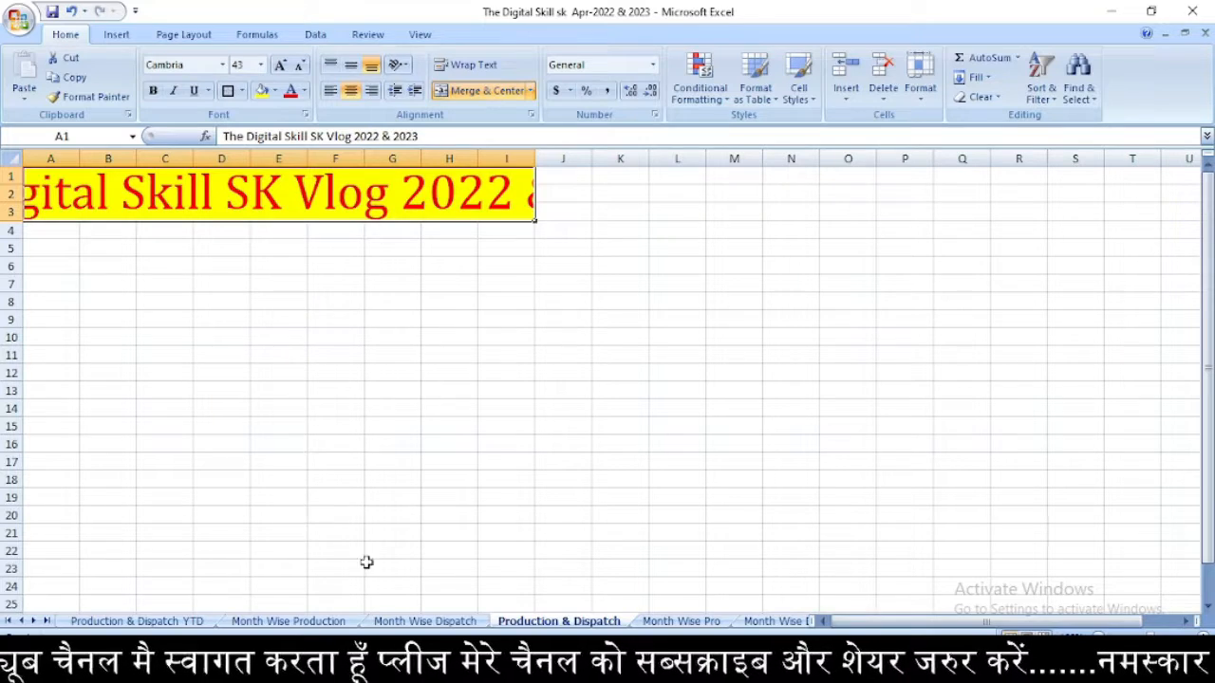
- Copy the header block from Customer to Remarks on the Production & Dispatch YTD sheet to cell A4 of the Production & Dispatch sheet
click(211, 623)
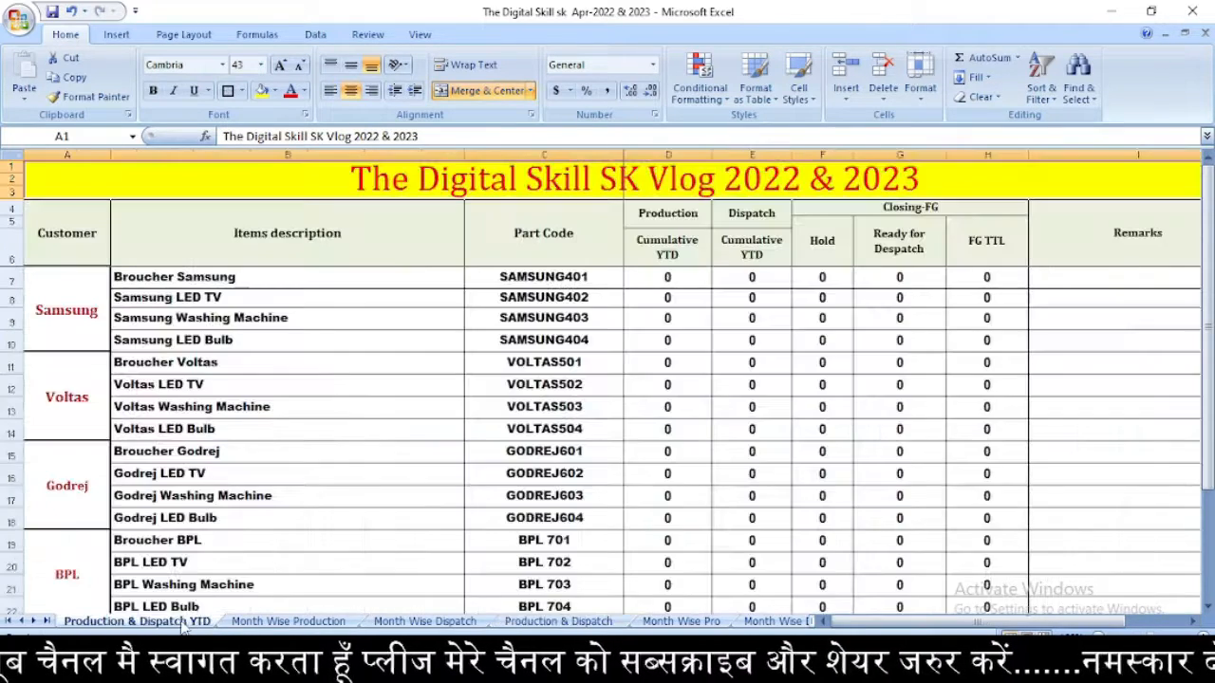
click(87, 226)
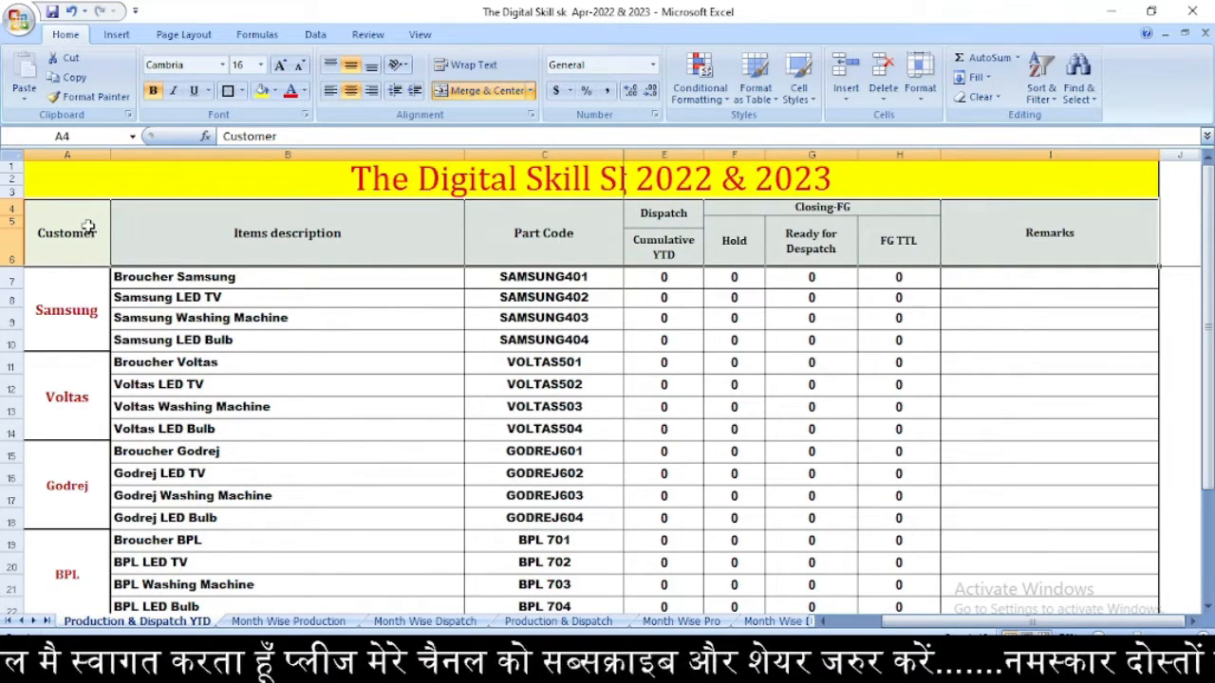
key(ctrl+c)
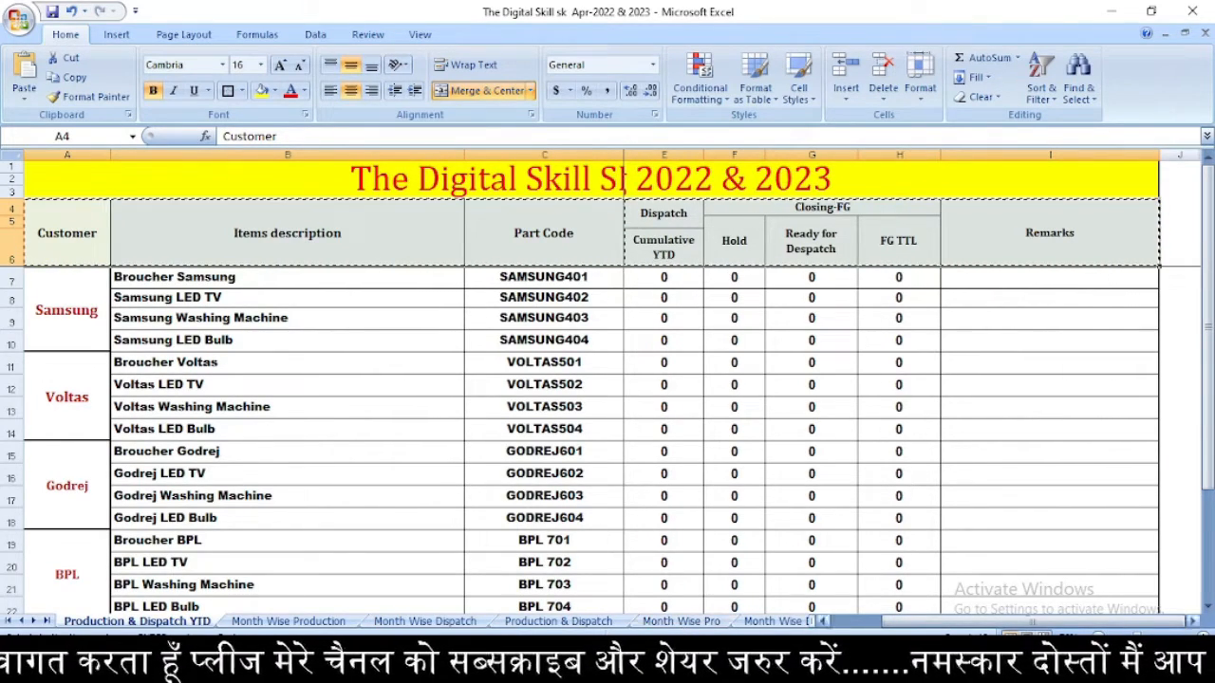
drag(832, 624, 906, 626)
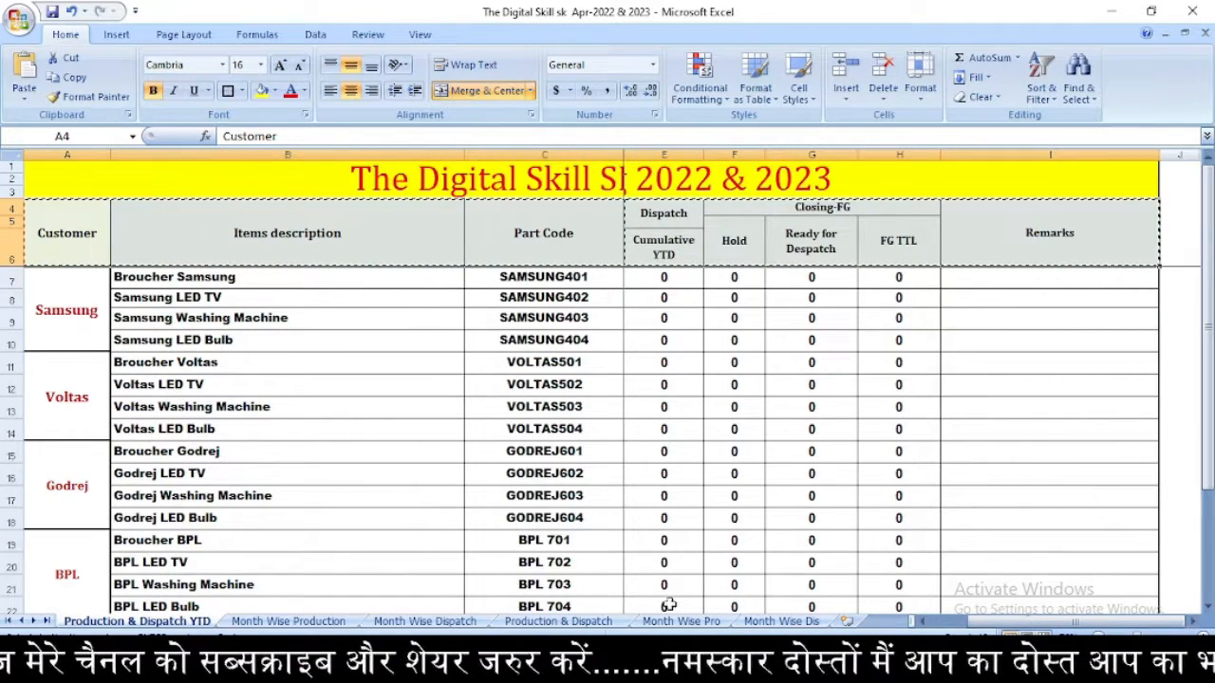
click(606, 624)
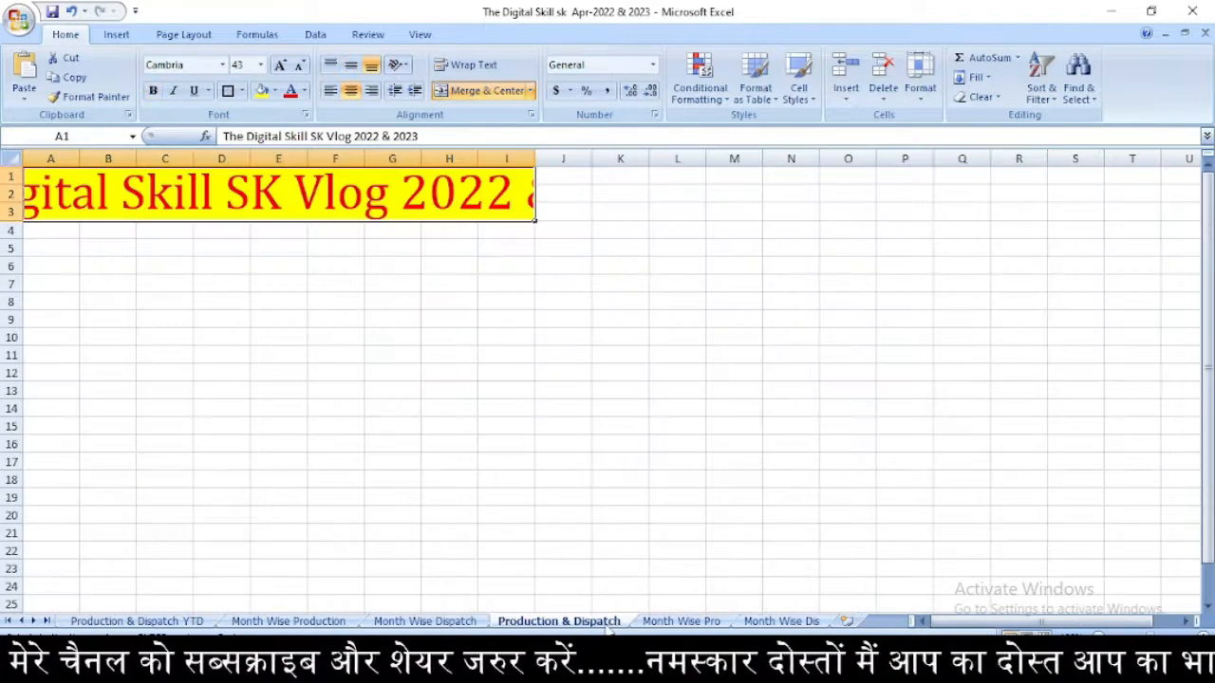
click(70, 236)
key(ctrl+v)
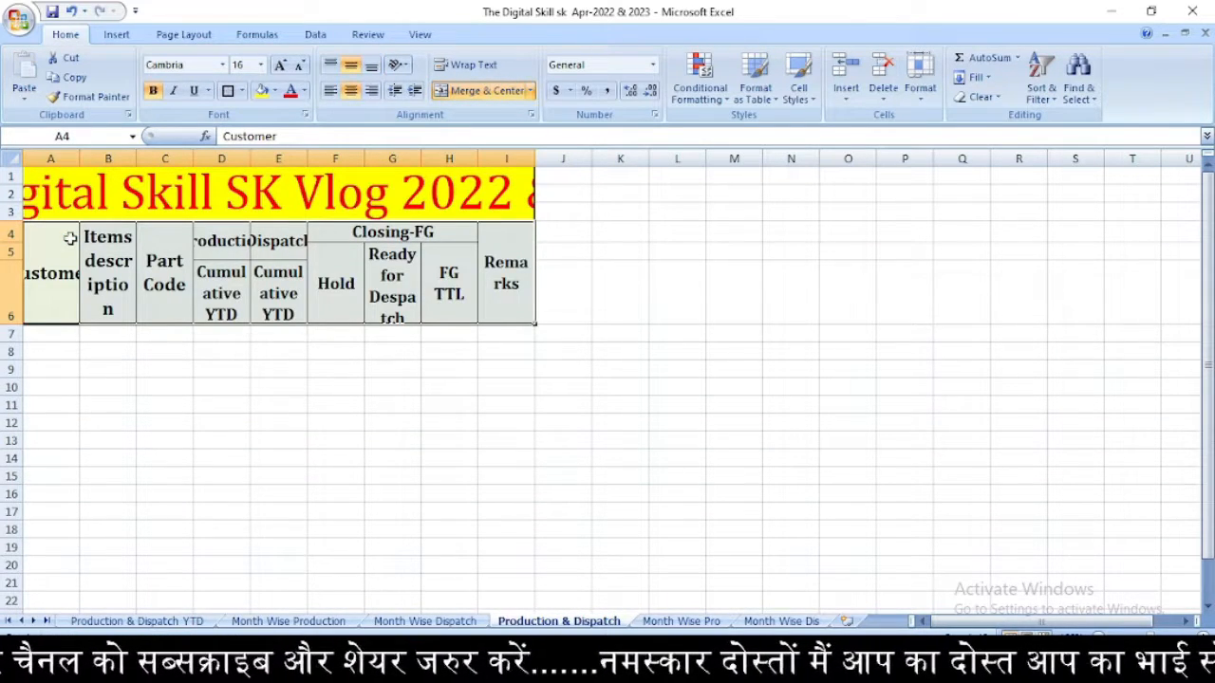
- Widen columns A to I of the Production & Dispatch sheet to fit the title and headings, giving extra width to Items description and Part Code
double_click(81, 159)
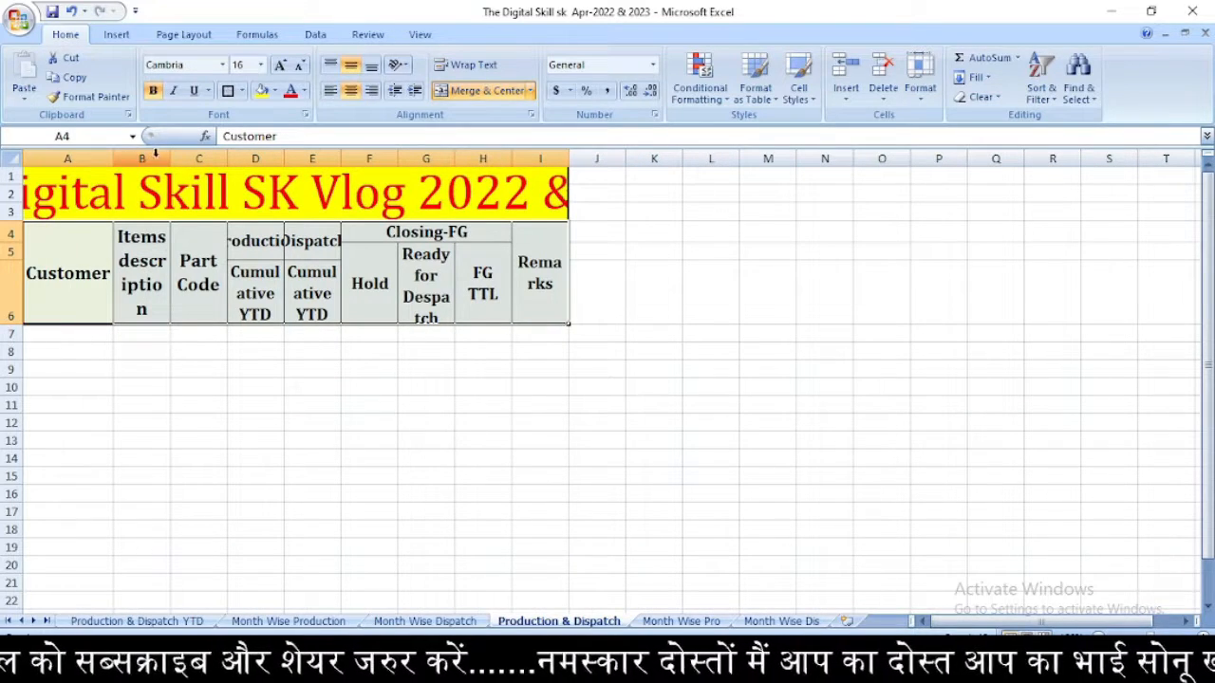
drag(170, 158, 1098, 161)
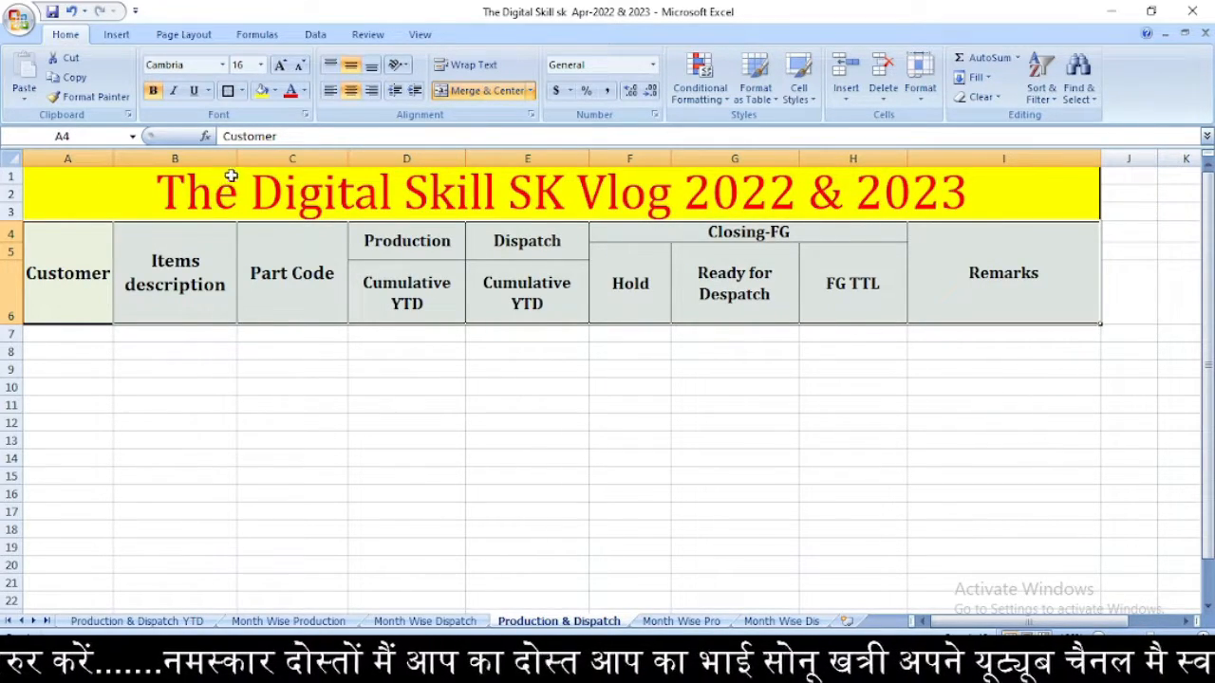
drag(237, 159, 331, 164)
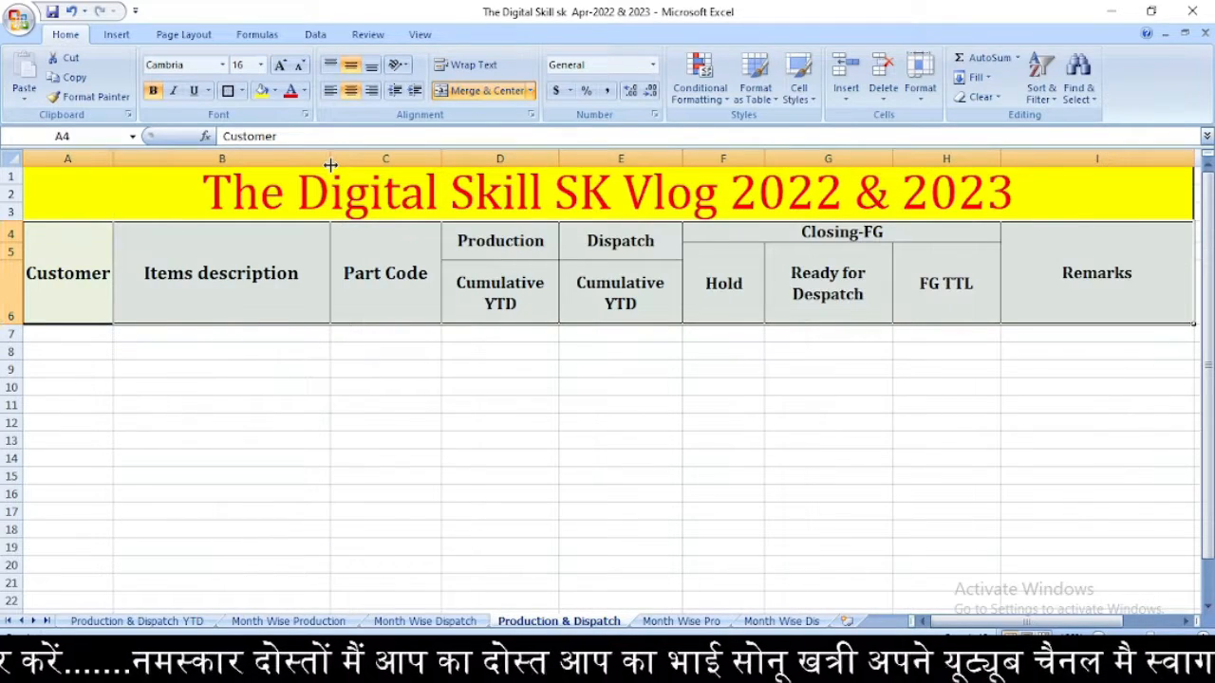
drag(442, 159, 477, 162)
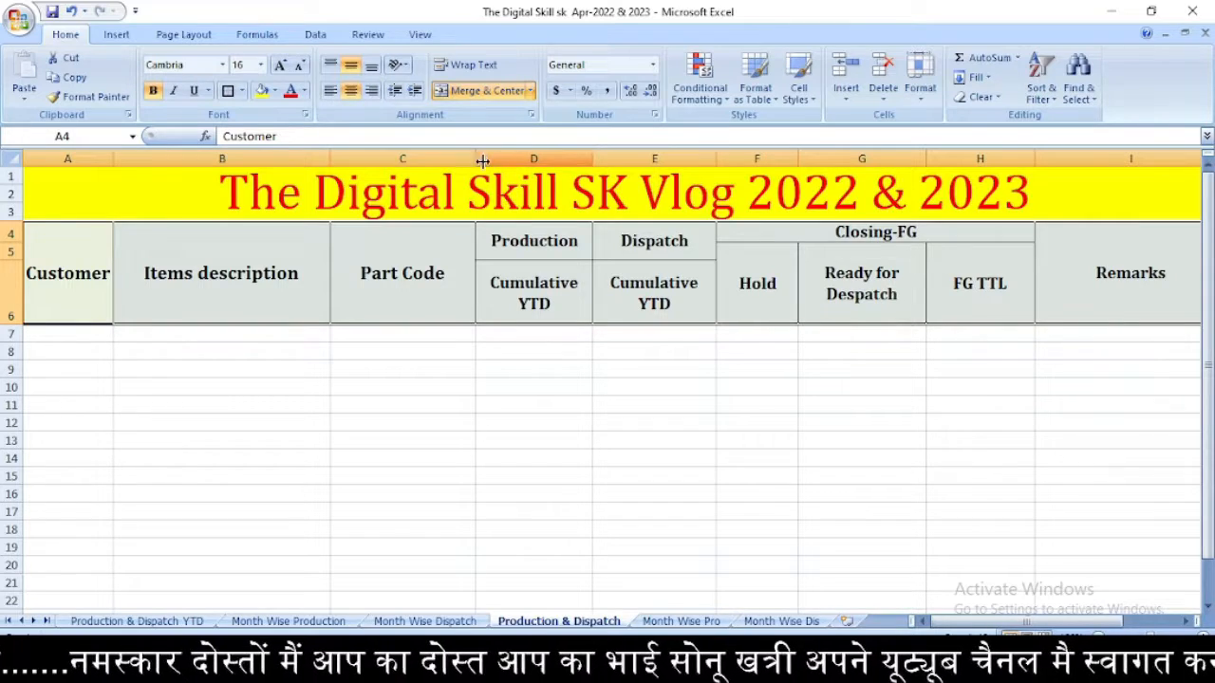
drag(480, 160, 492, 163)
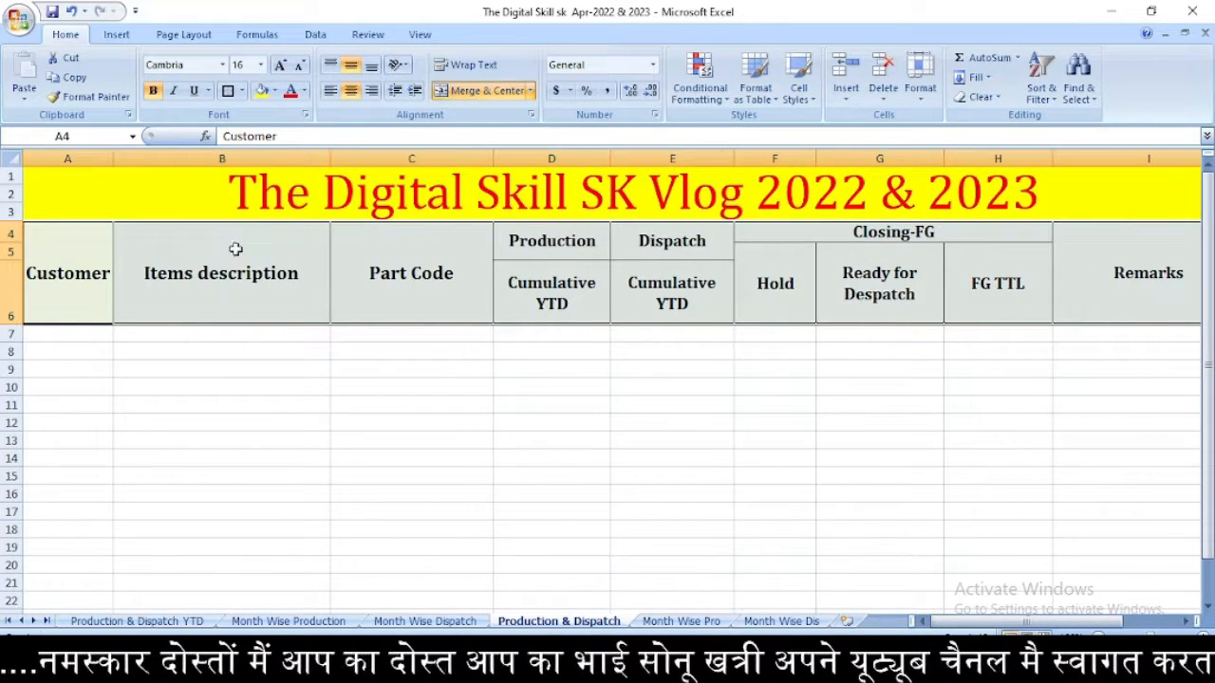
- Reduce the heights of header rows 4 to 6 on the Production & Dispatch sheet
drag(14, 261, 11, 236)
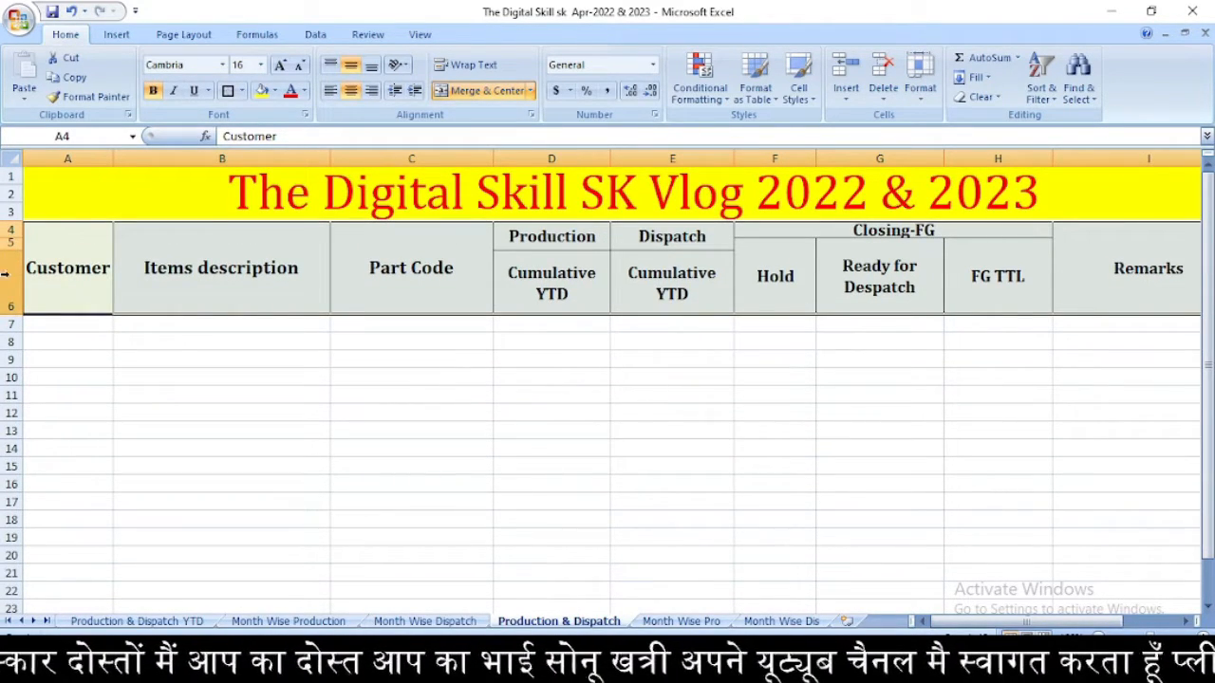
drag(11, 316, 10, 296)
click(178, 390)
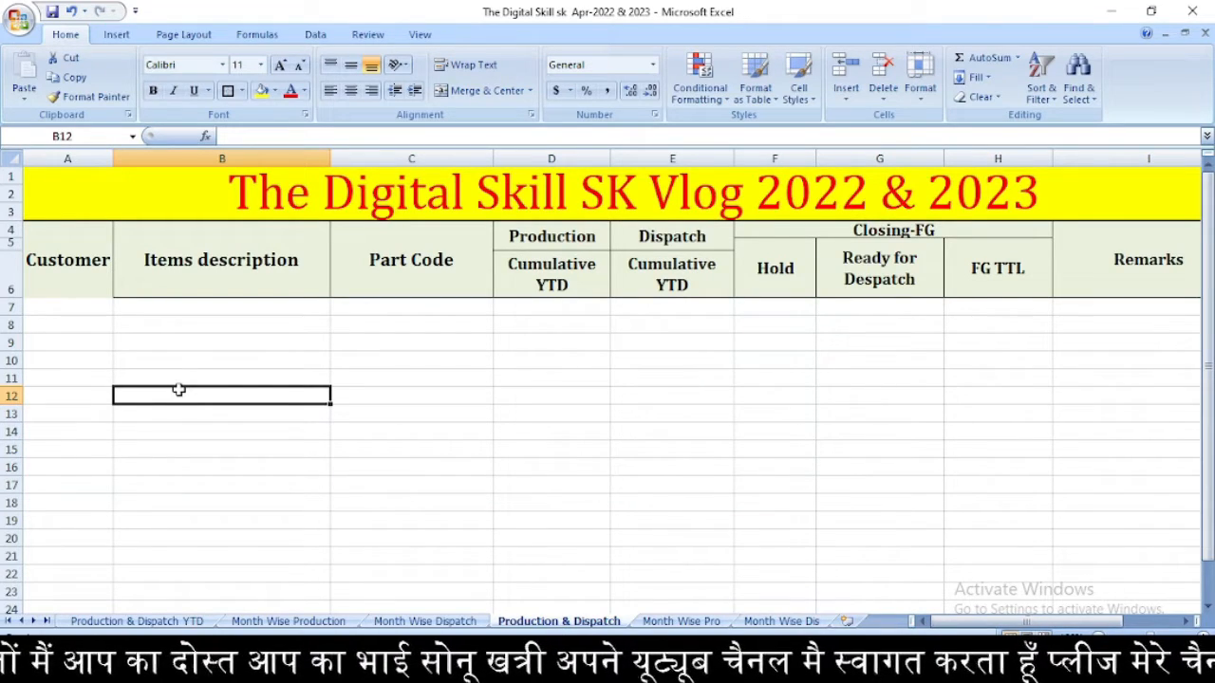
- Copy the customer, item description and part code block through the Total Stock row from Production & Dispatch YTD to cell A7 of Production & Dispatch
click(137, 621)
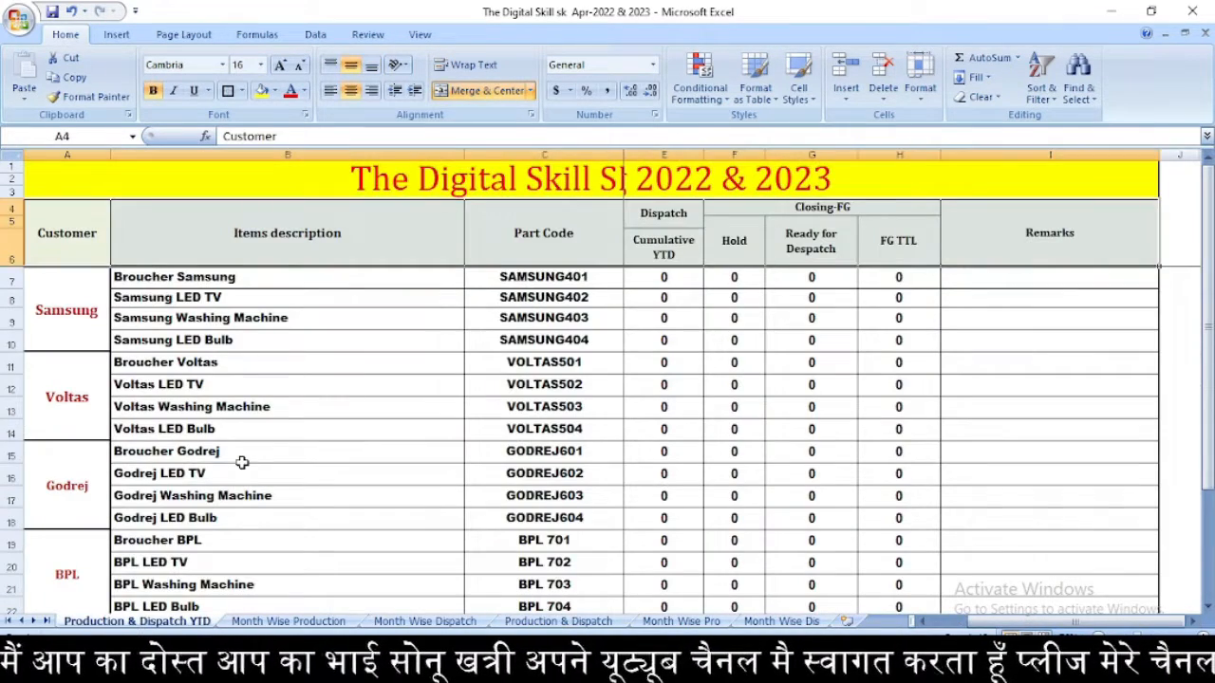
click(242, 461)
click(105, 311)
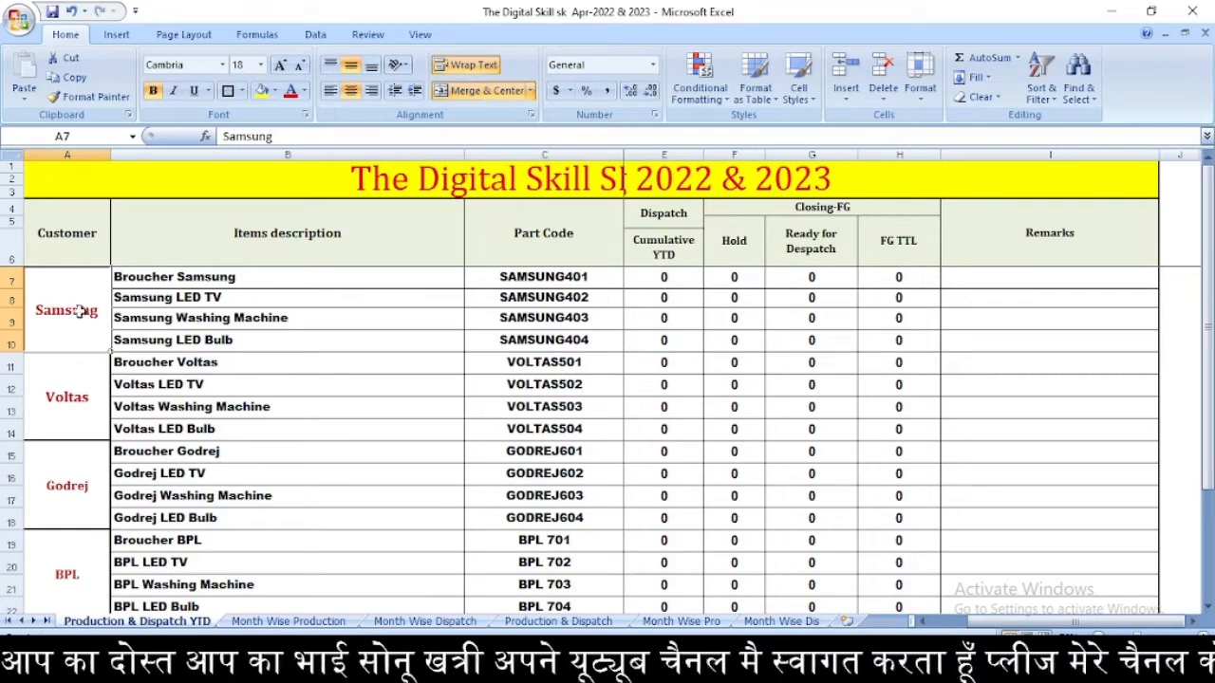
drag(86, 311, 531, 462)
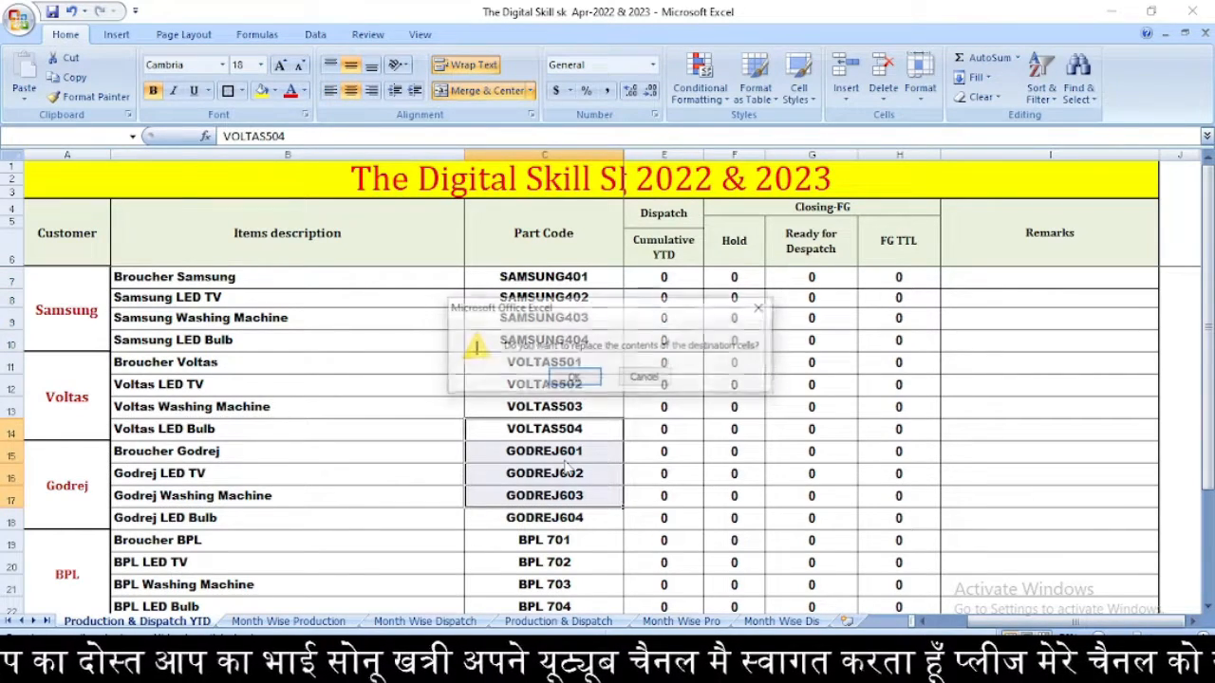
click(645, 377)
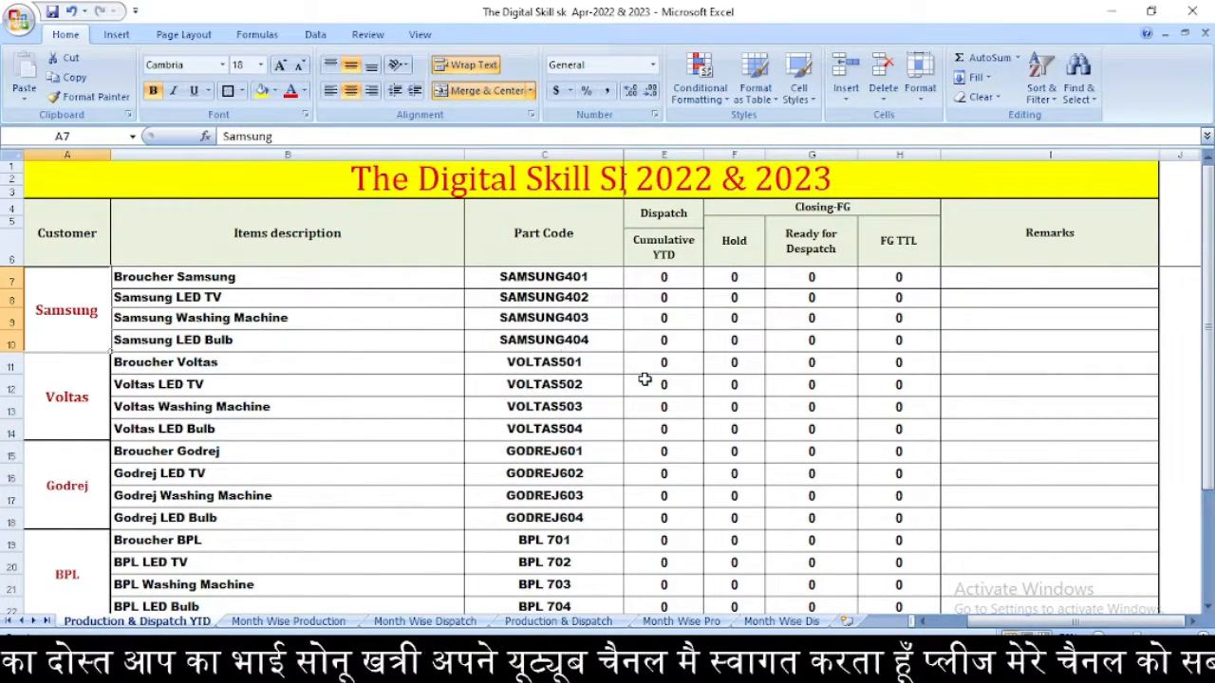
drag(89, 294, 237, 445)
click(85, 324)
drag(83, 313, 549, 562)
key(ctrl+c)
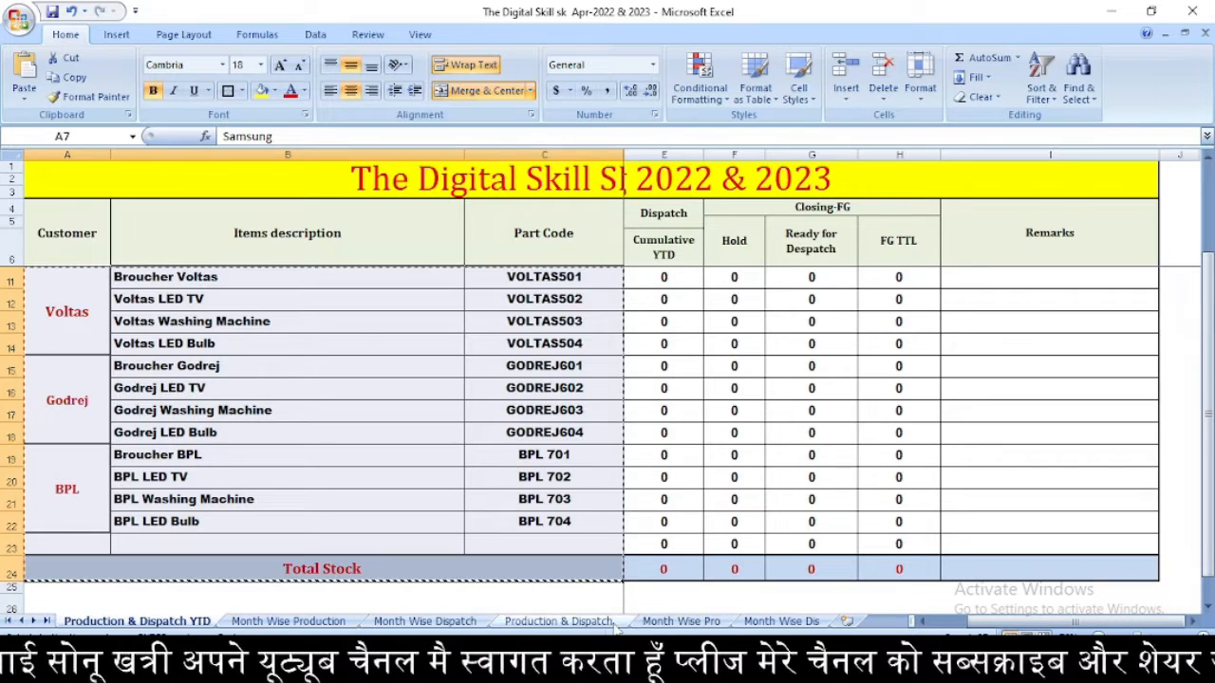
click(560, 621)
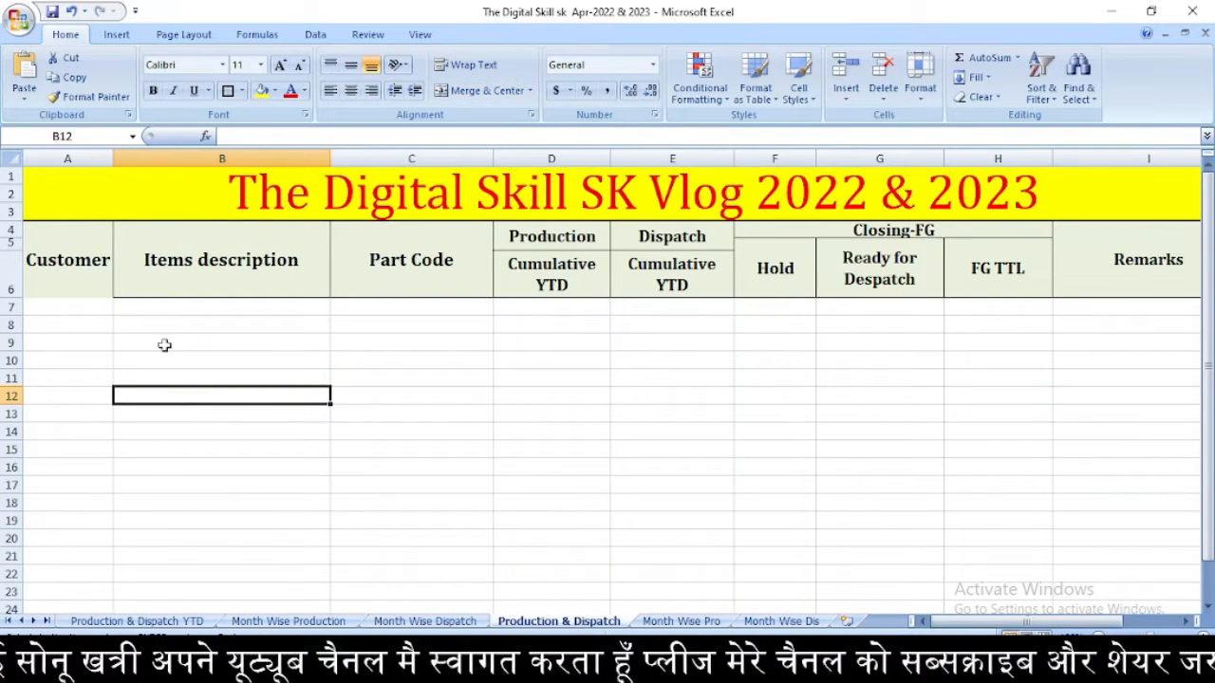
click(94, 305)
key(ctrl+v)
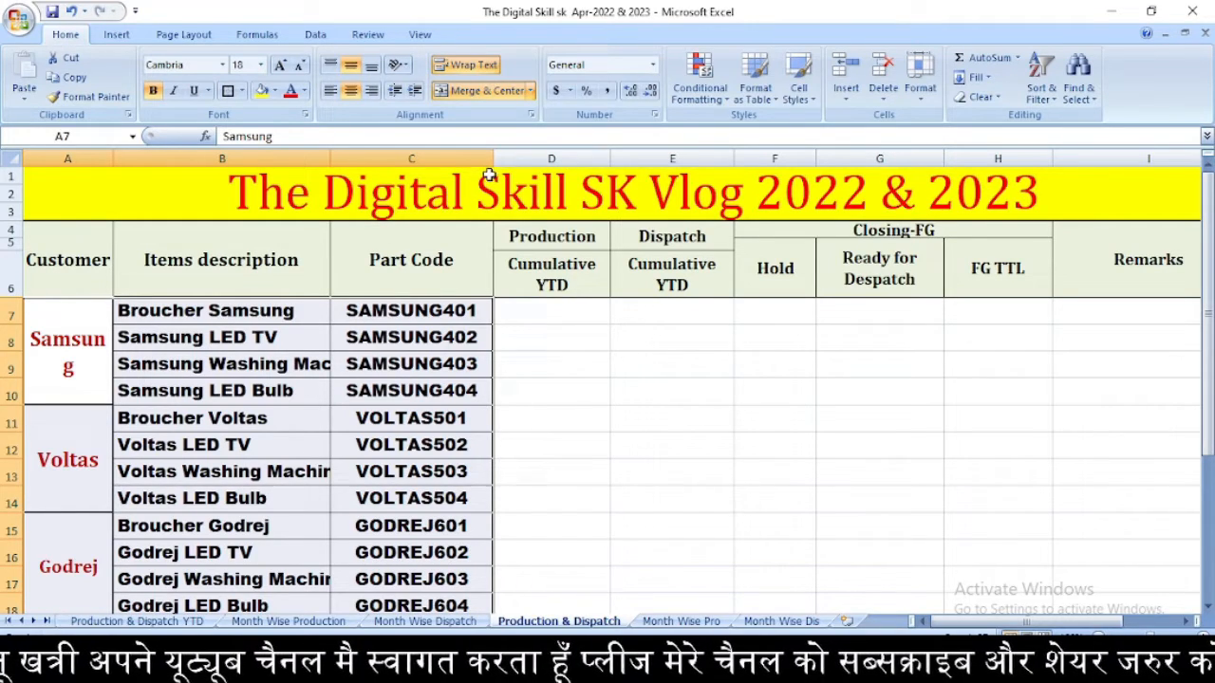
- Widen the Part Code and Items description columns to fit the item text and slightly reduce the height of header row 6
drag(493, 161, 536, 160)
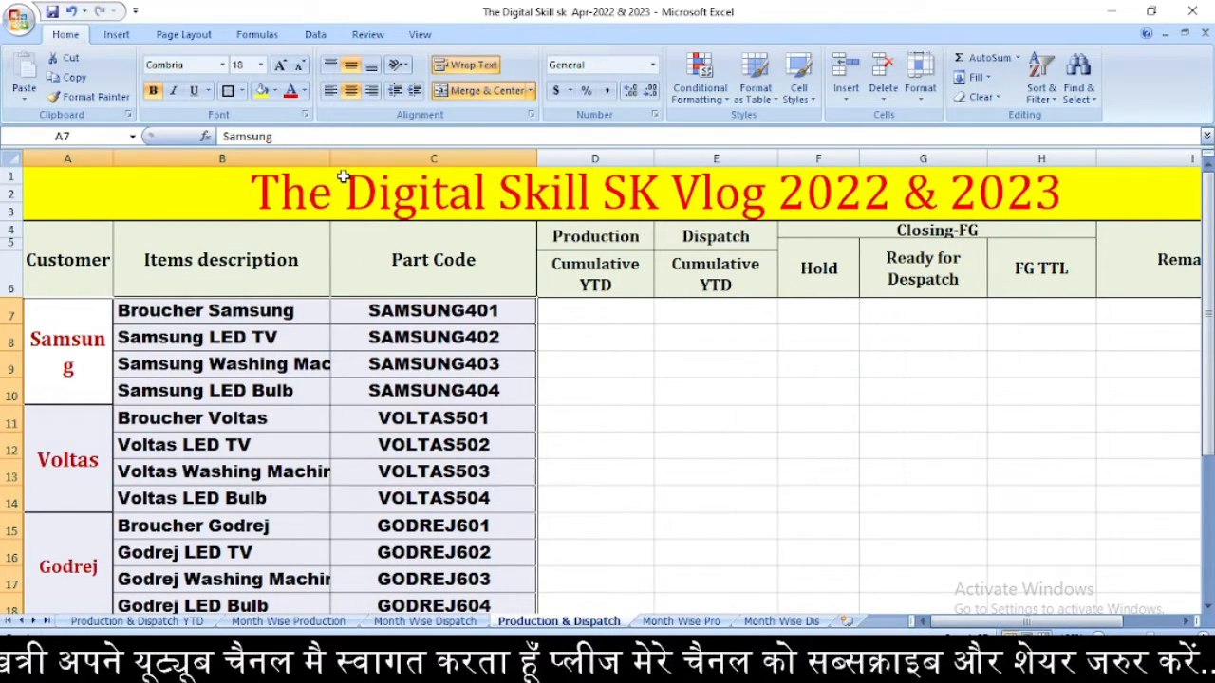
drag(332, 161, 378, 164)
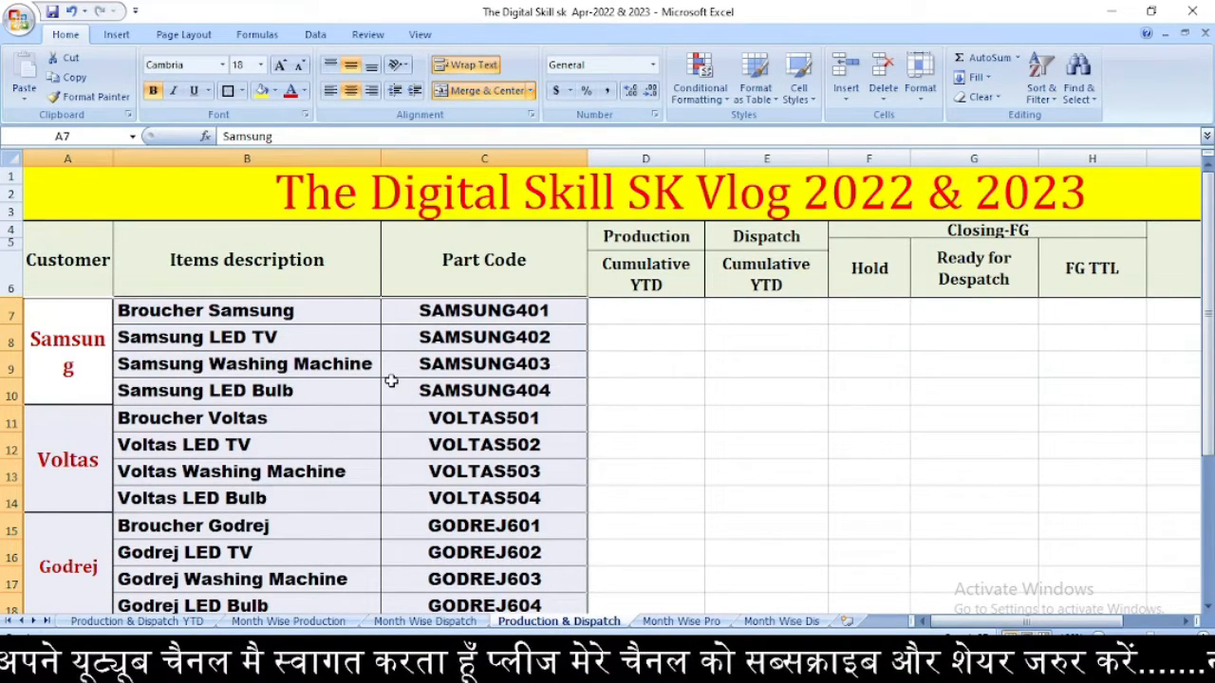
click(391, 380)
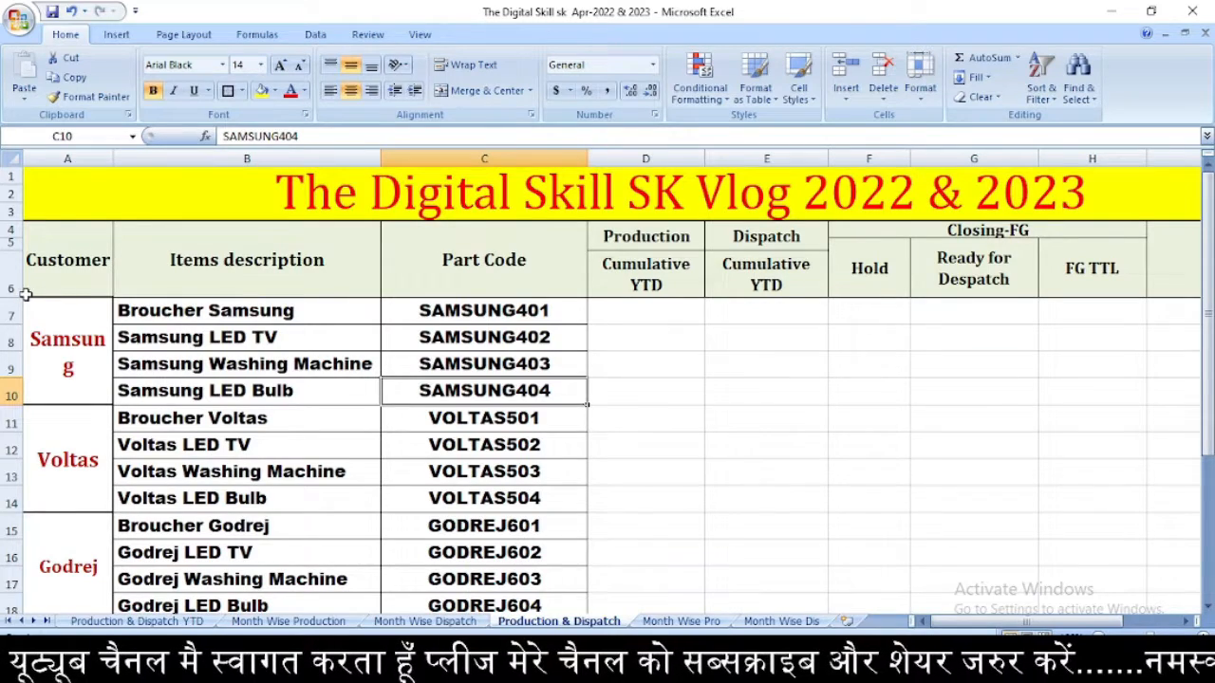
drag(12, 296, 12, 292)
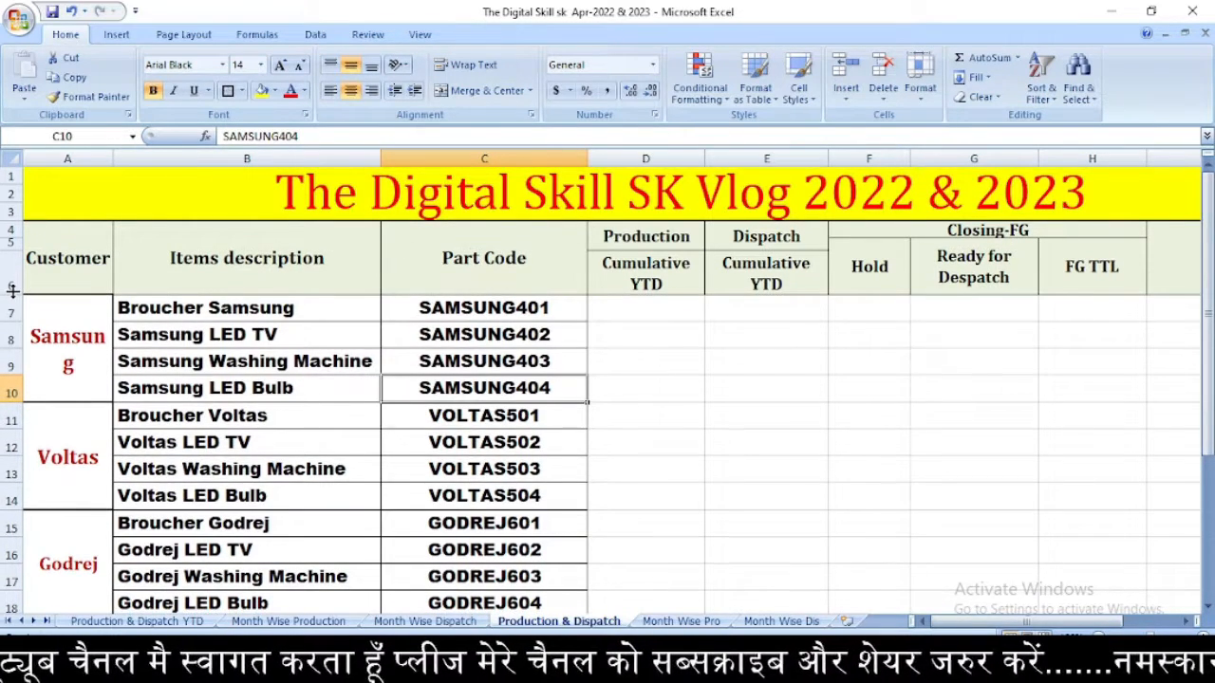
- Set the font size of the item descriptions and part codes in B7:C22 to 12
click(124, 334)
drag(144, 309, 411, 580)
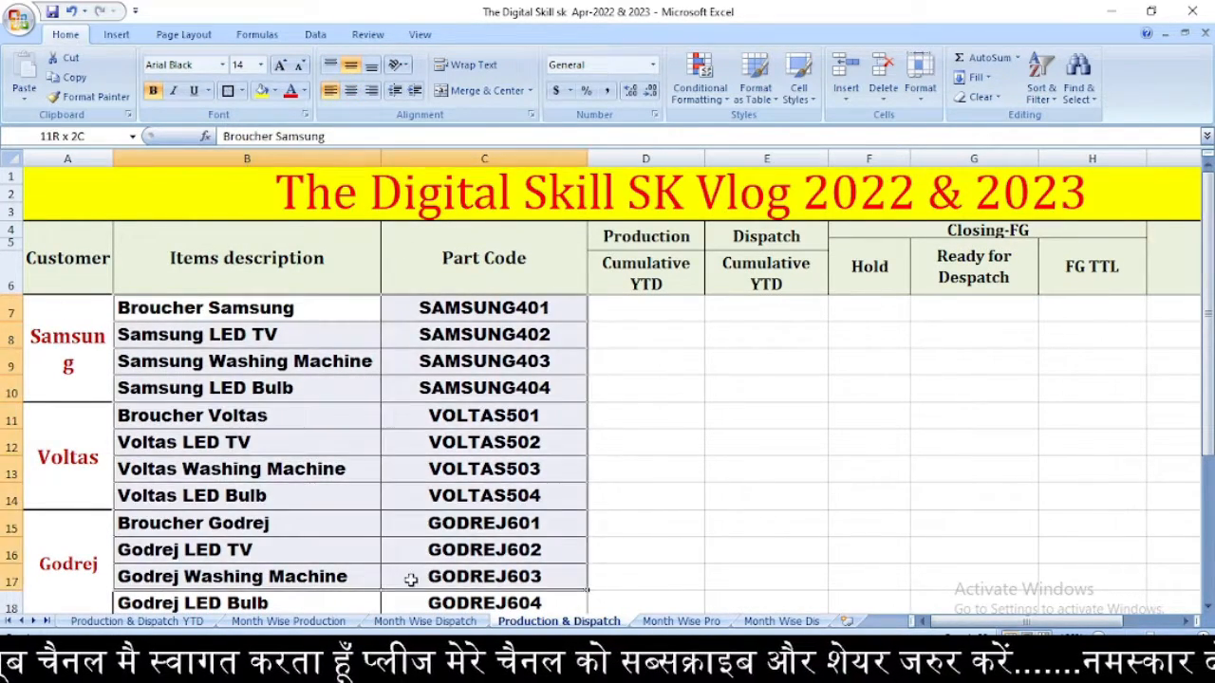
drag(482, 596, 467, 622)
drag(481, 539, 471, 565)
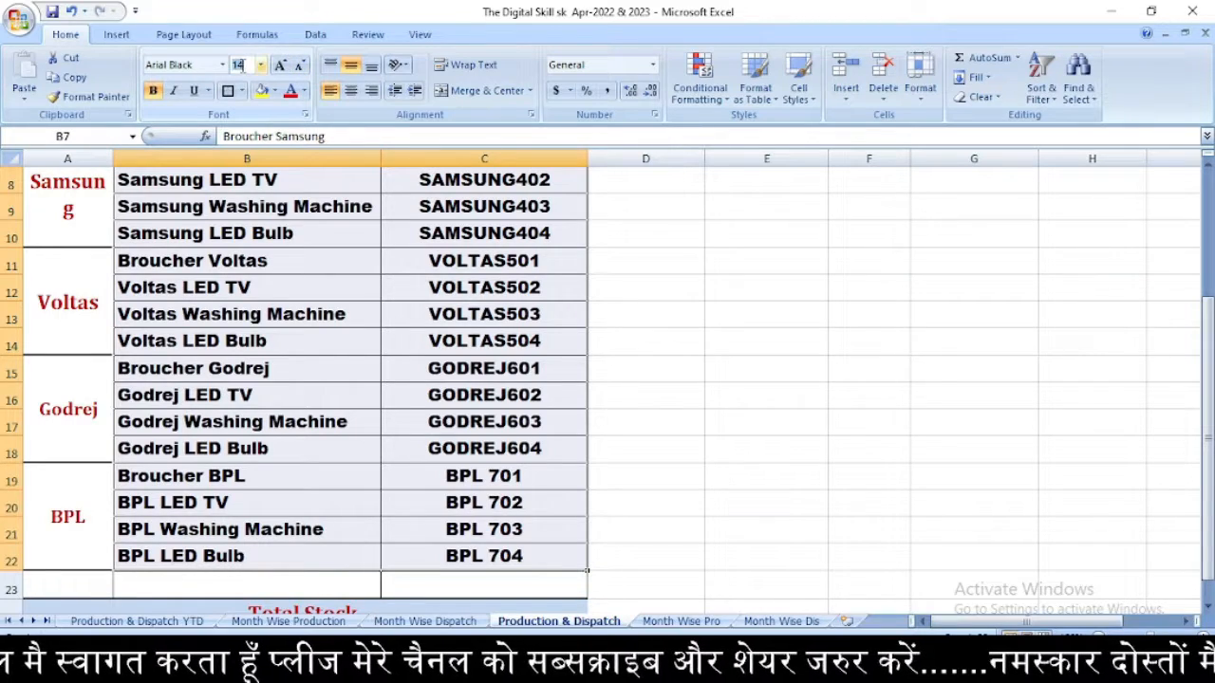
key(Return)
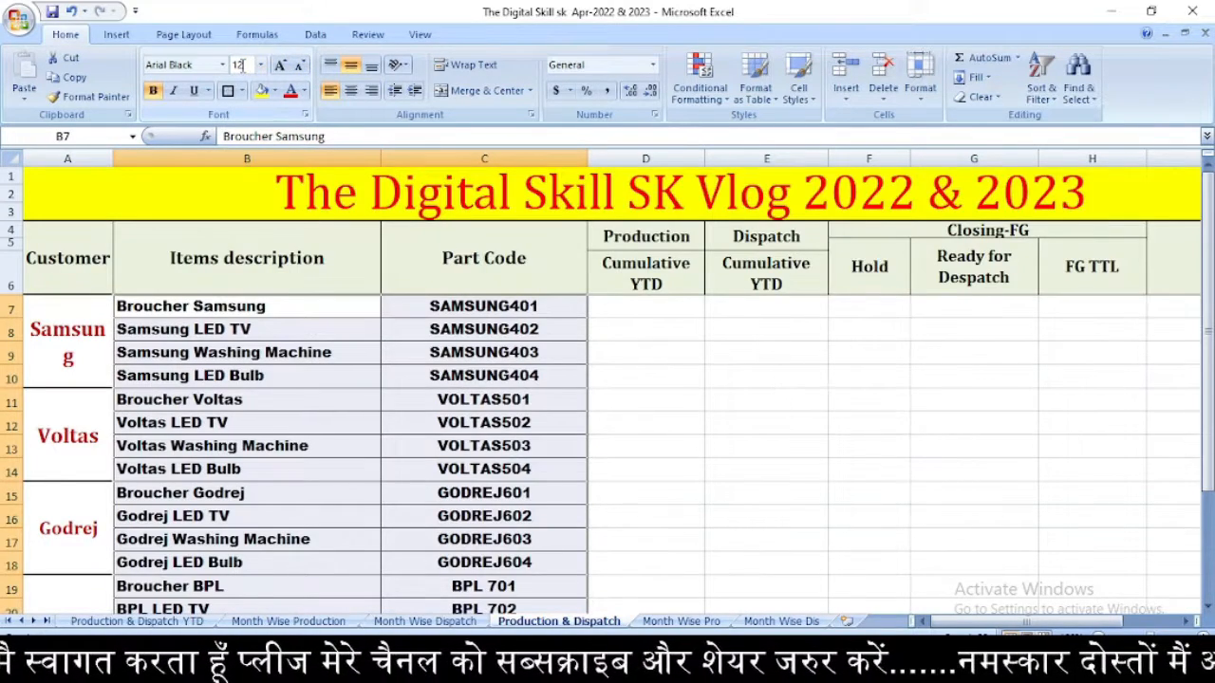
- Apply all borders to the empty cells D7:I24 of the Production & Dispatch table
click(674, 426)
drag(607, 310, 897, 588)
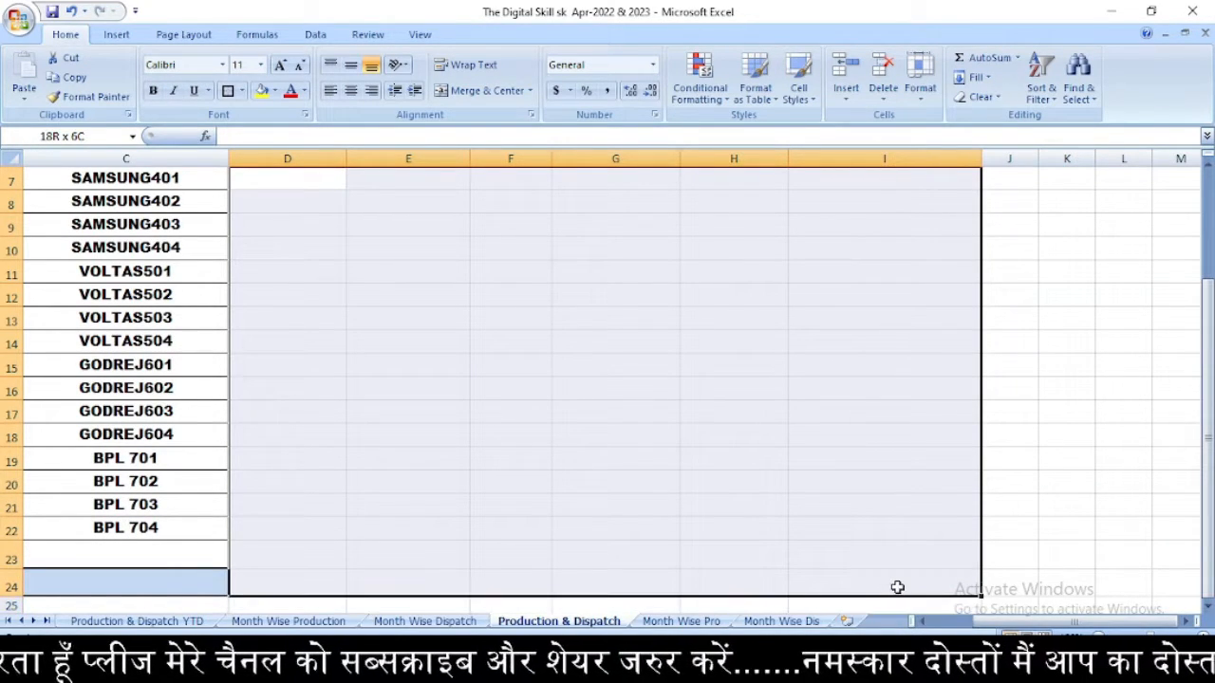
click(242, 90)
click(250, 233)
click(615, 294)
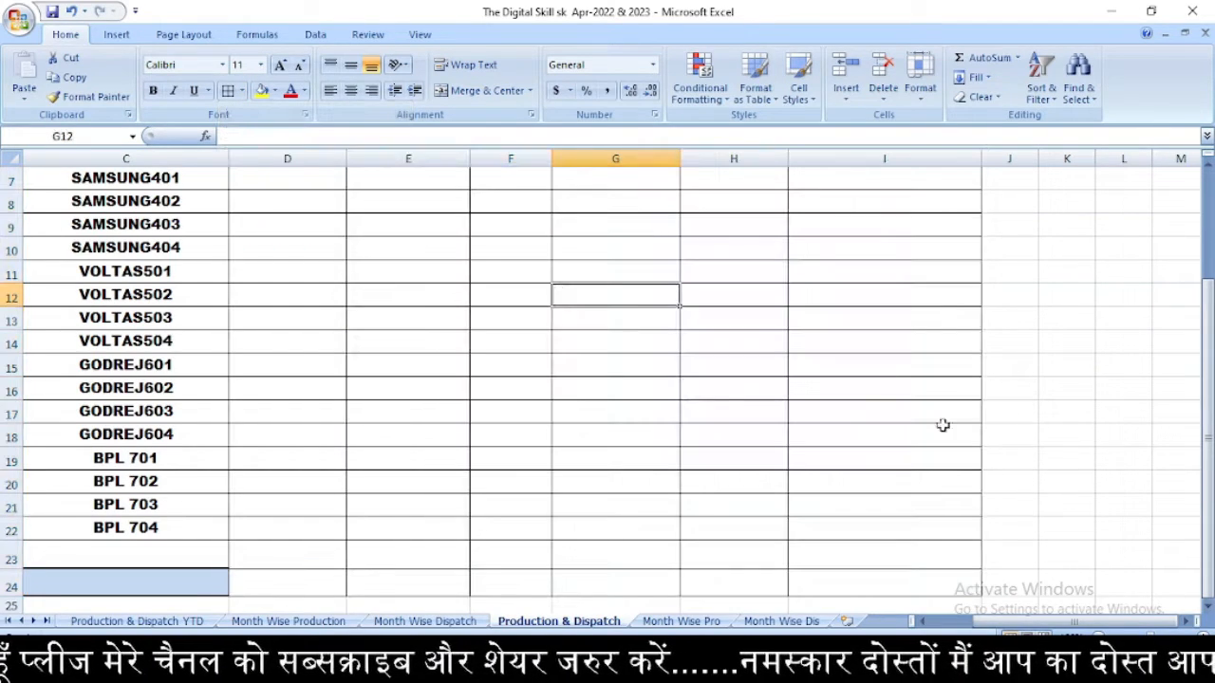
drag(1008, 624, 961, 624)
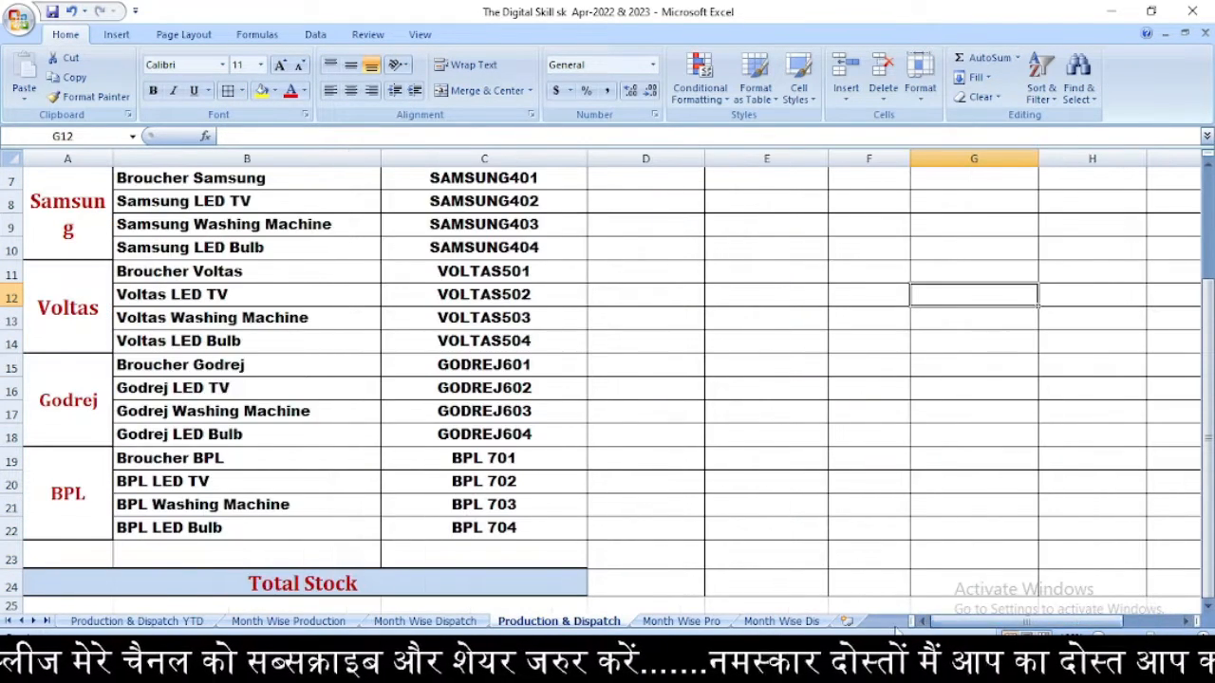
click(982, 524)
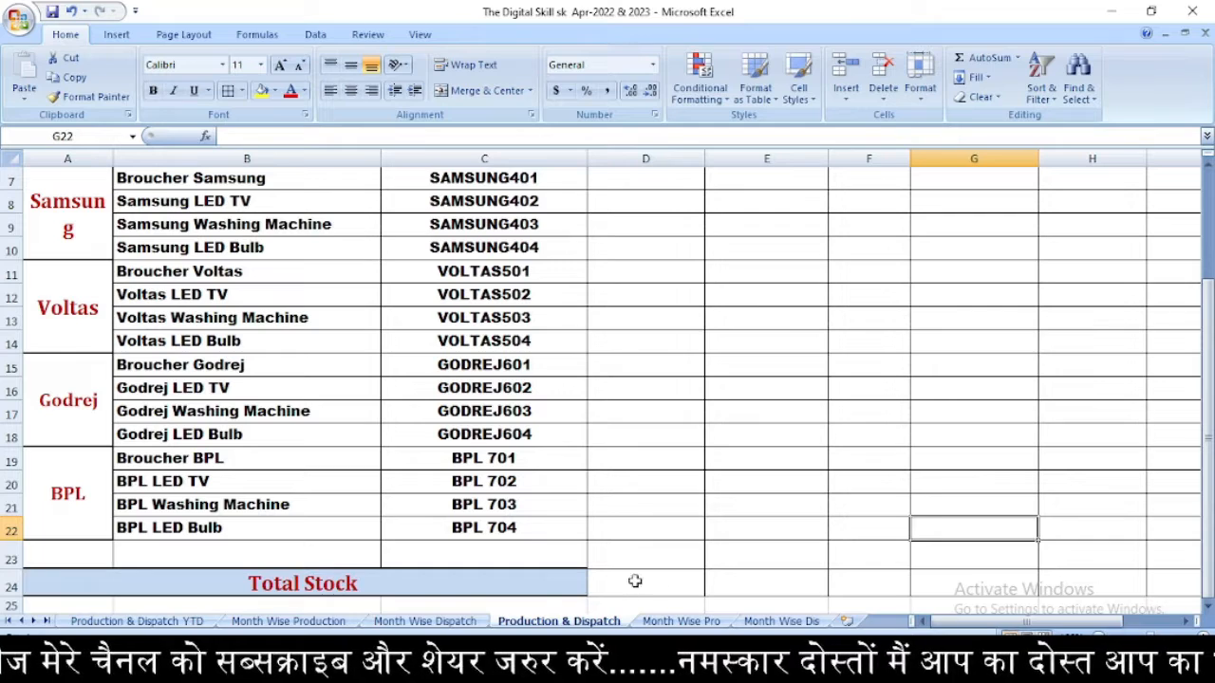
- Fill cells D24:I24 of the Total Stock row with the light blue of its label cell
drag(650, 583, 959, 583)
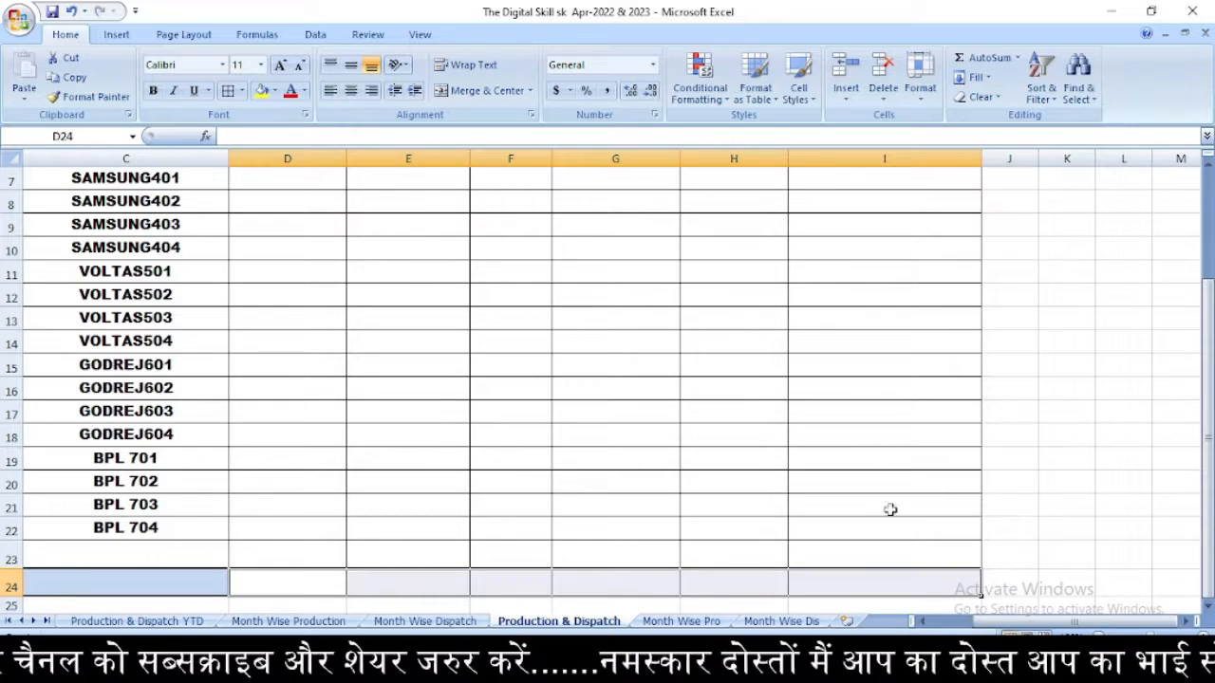
click(274, 90)
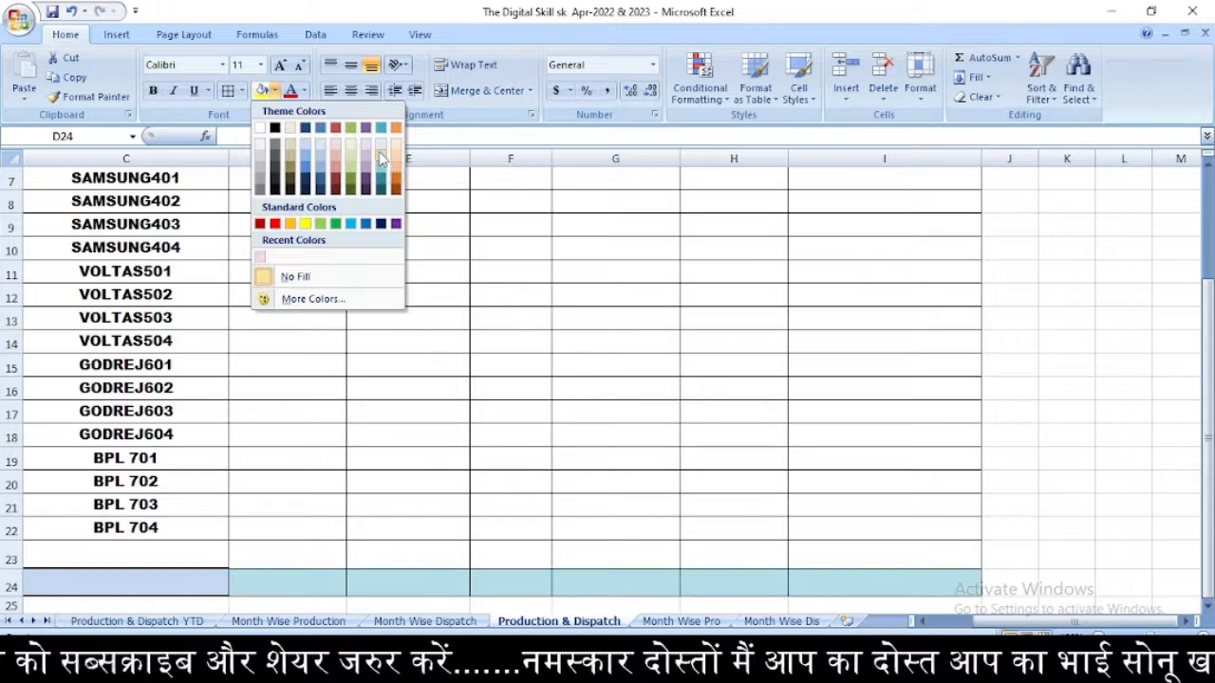
click(322, 163)
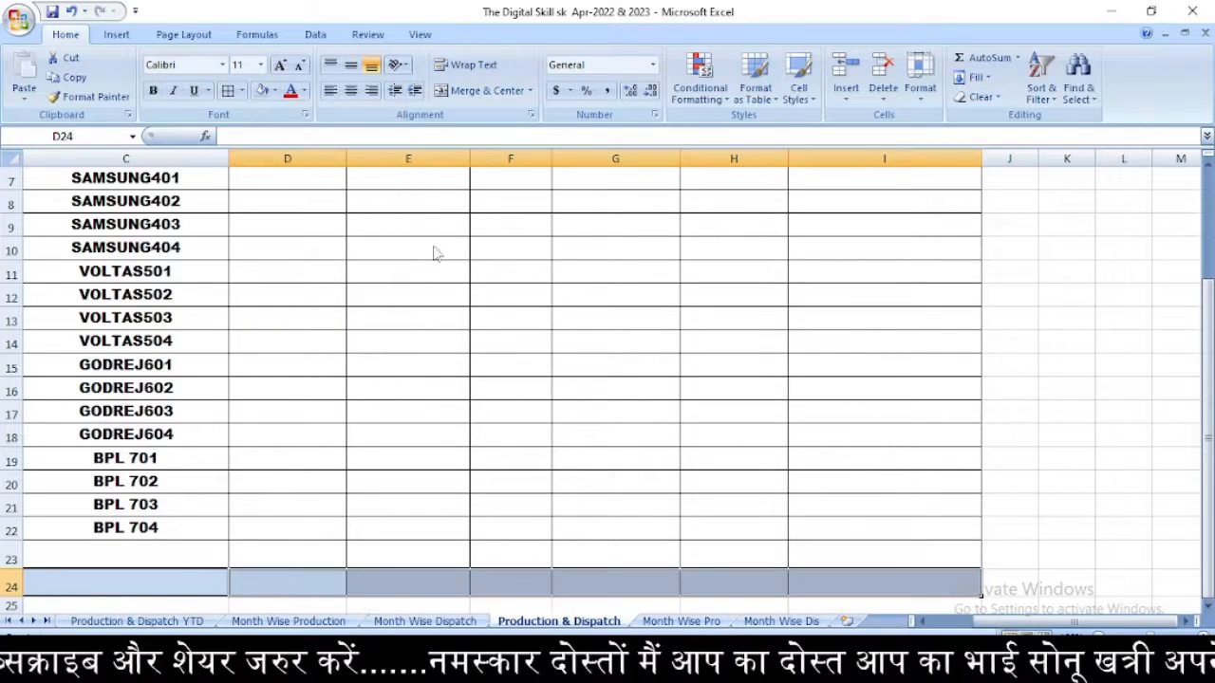
click(625, 362)
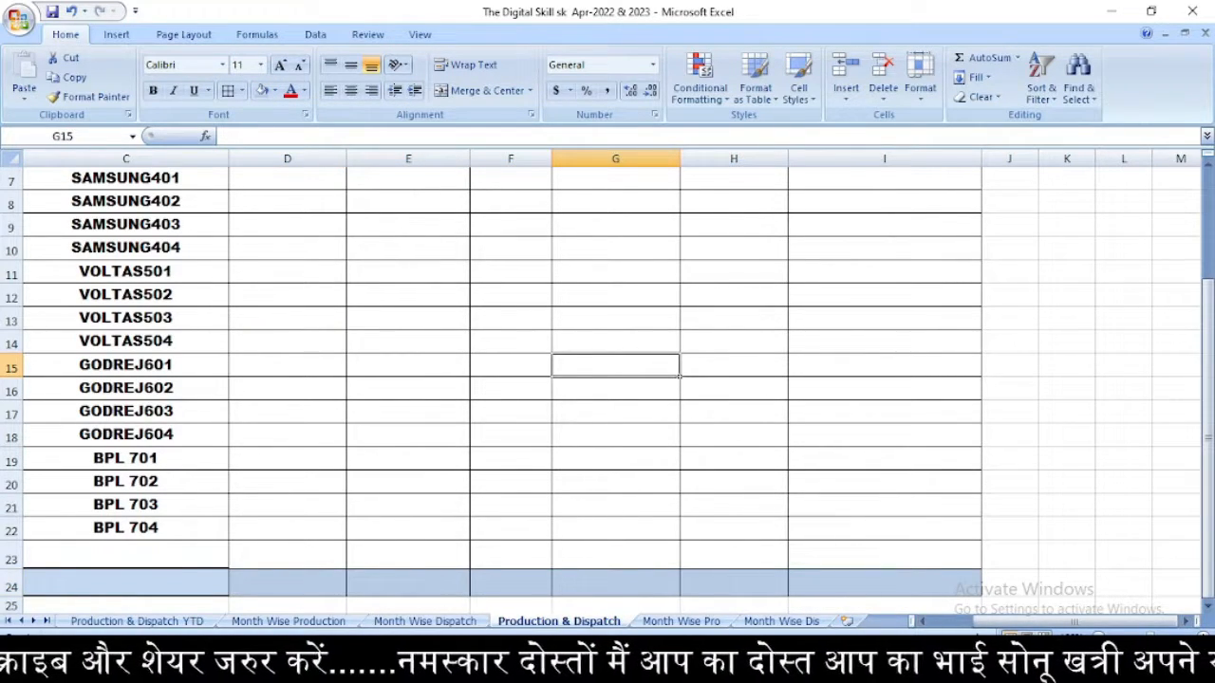
drag(1008, 626, 972, 627)
click(892, 433)
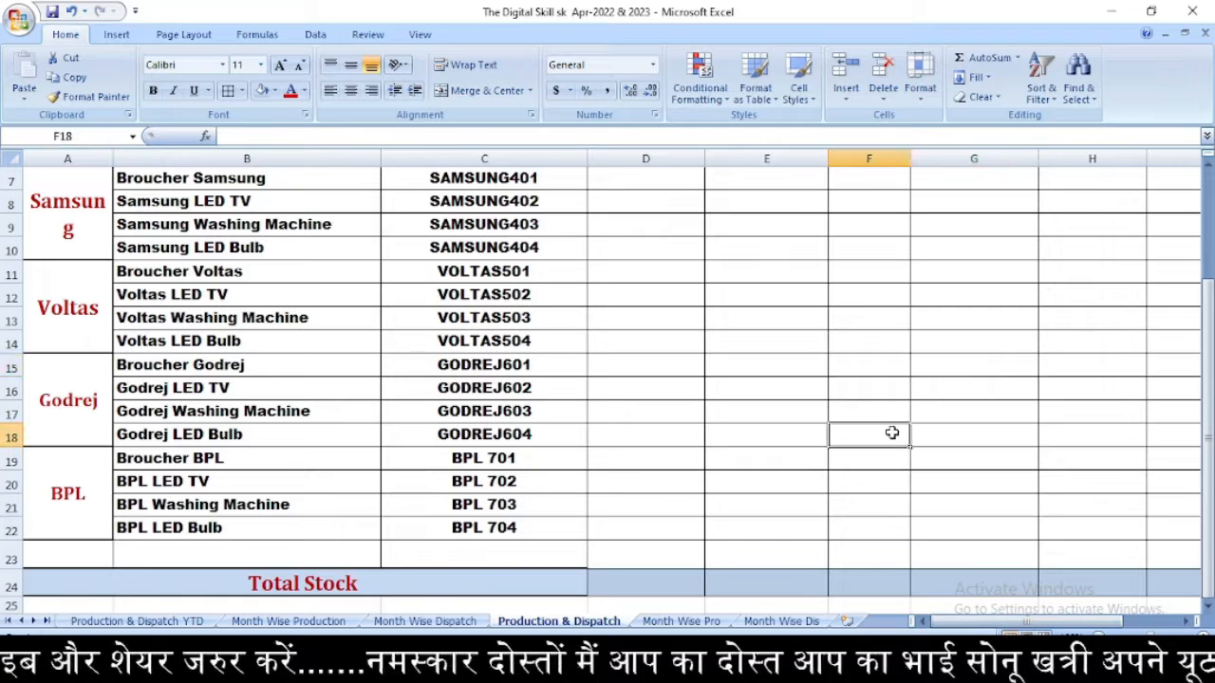
drag(1207, 344, 1207, 330)
click(848, 372)
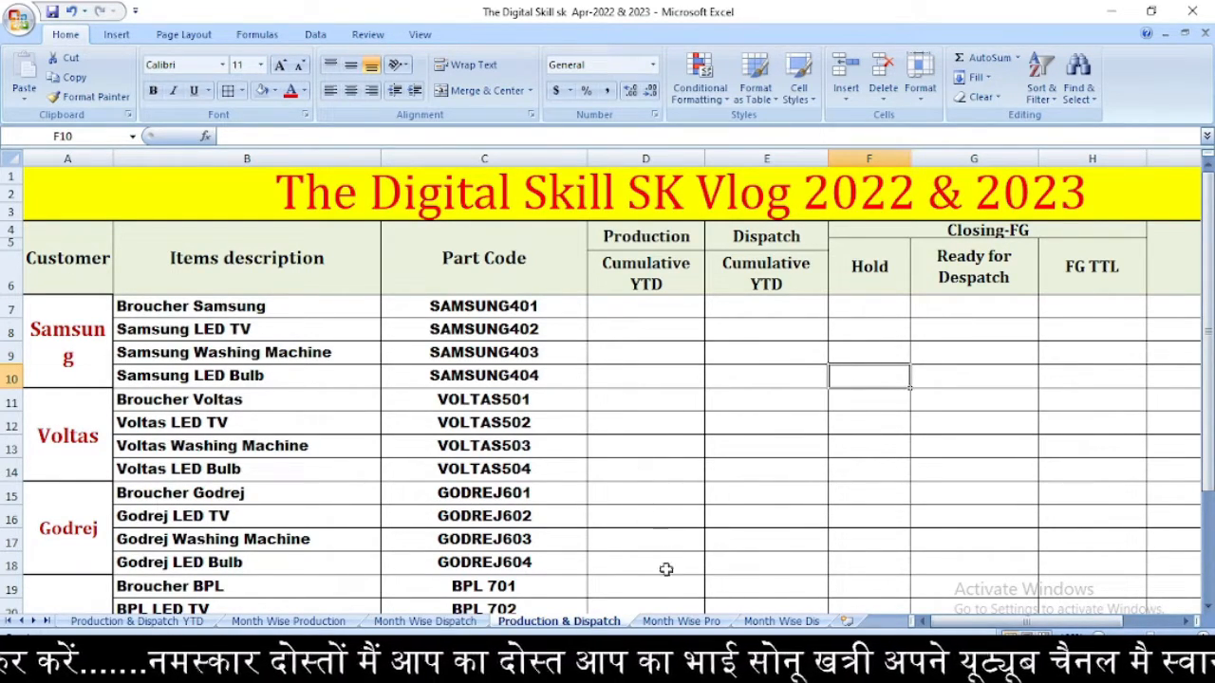
- Copy the entire contents of the Month Wise Production sheet to cell A1 of the Month Wise Pro sheet
click(681, 621)
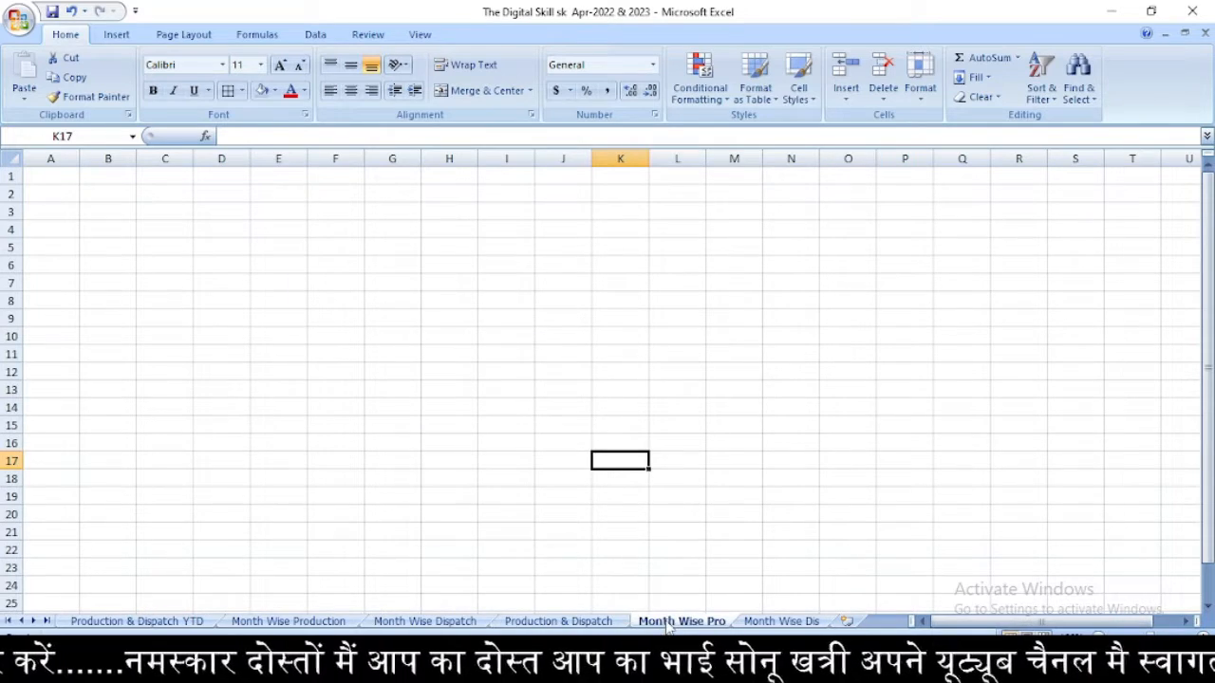
click(694, 479)
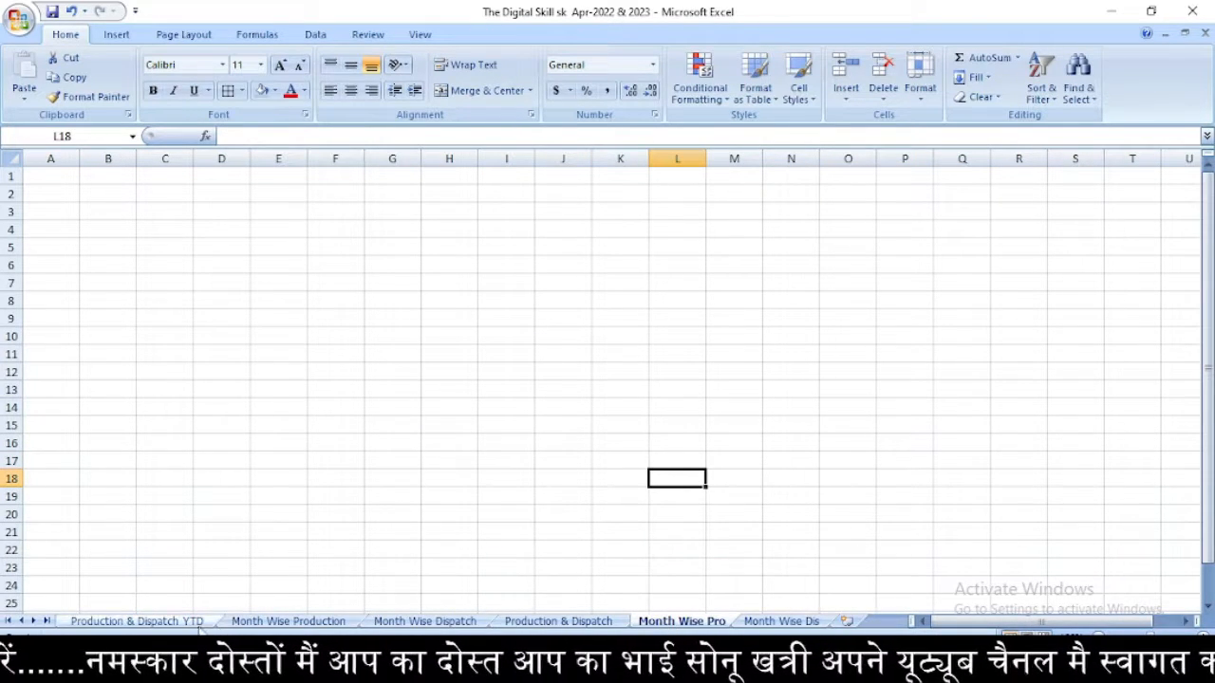
click(264, 624)
click(402, 334)
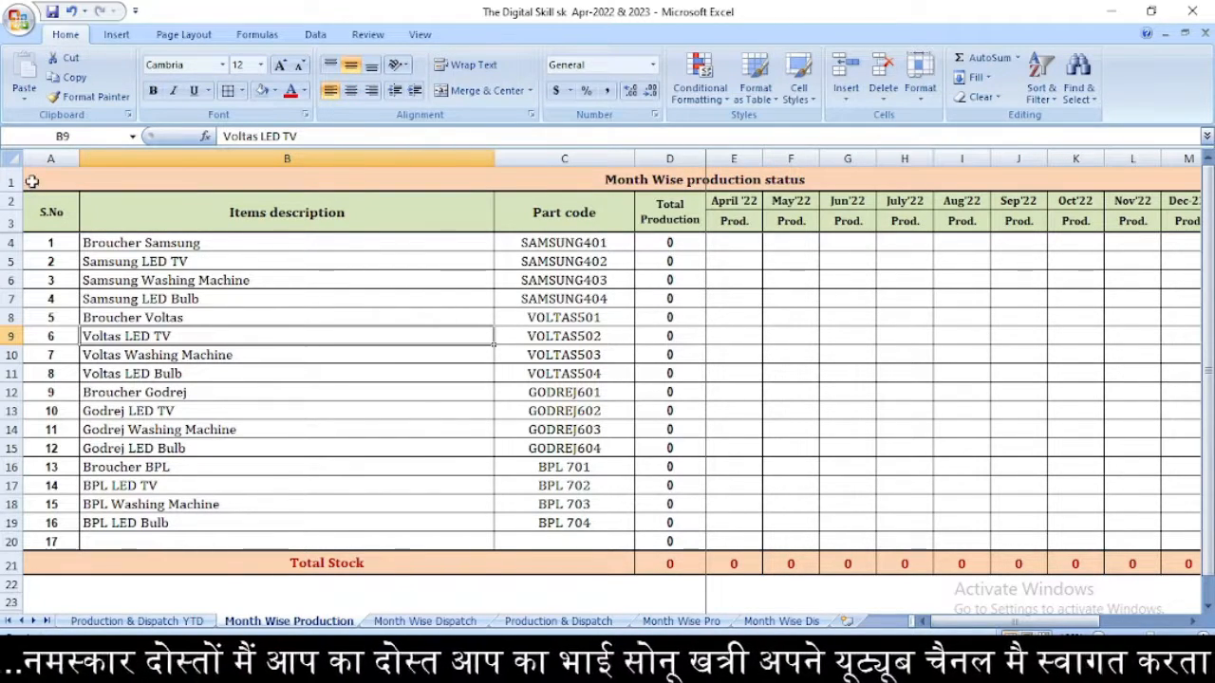
drag(33, 181, 32, 206)
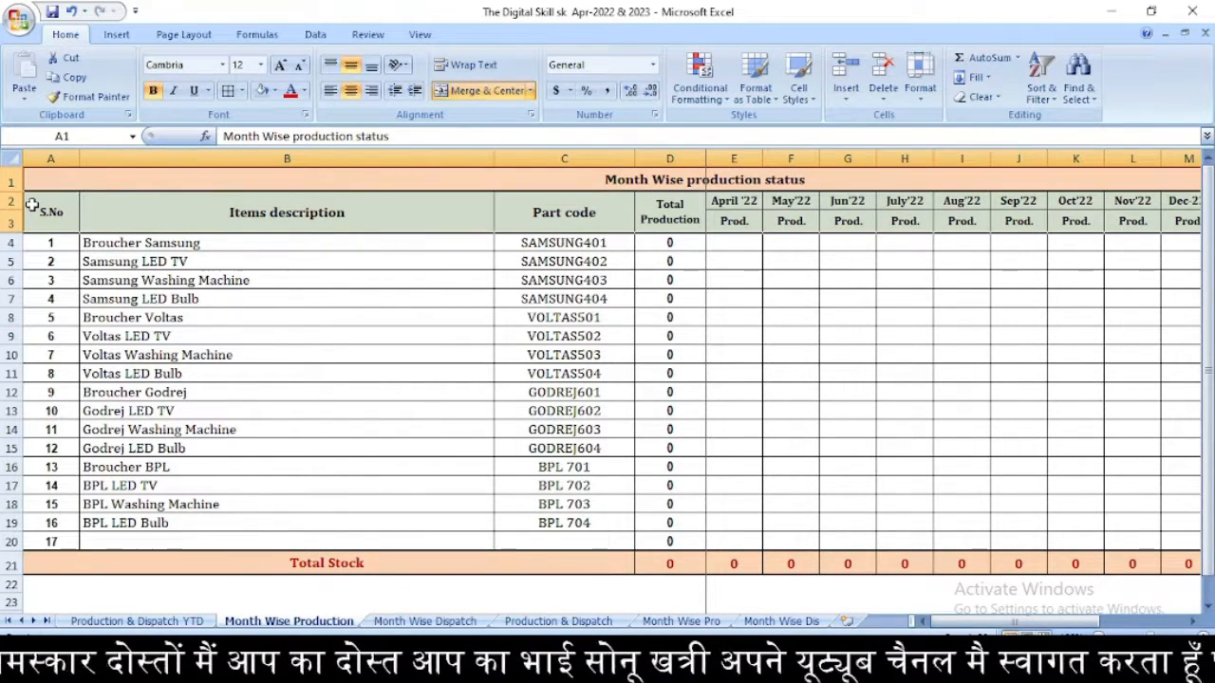
click(16, 158)
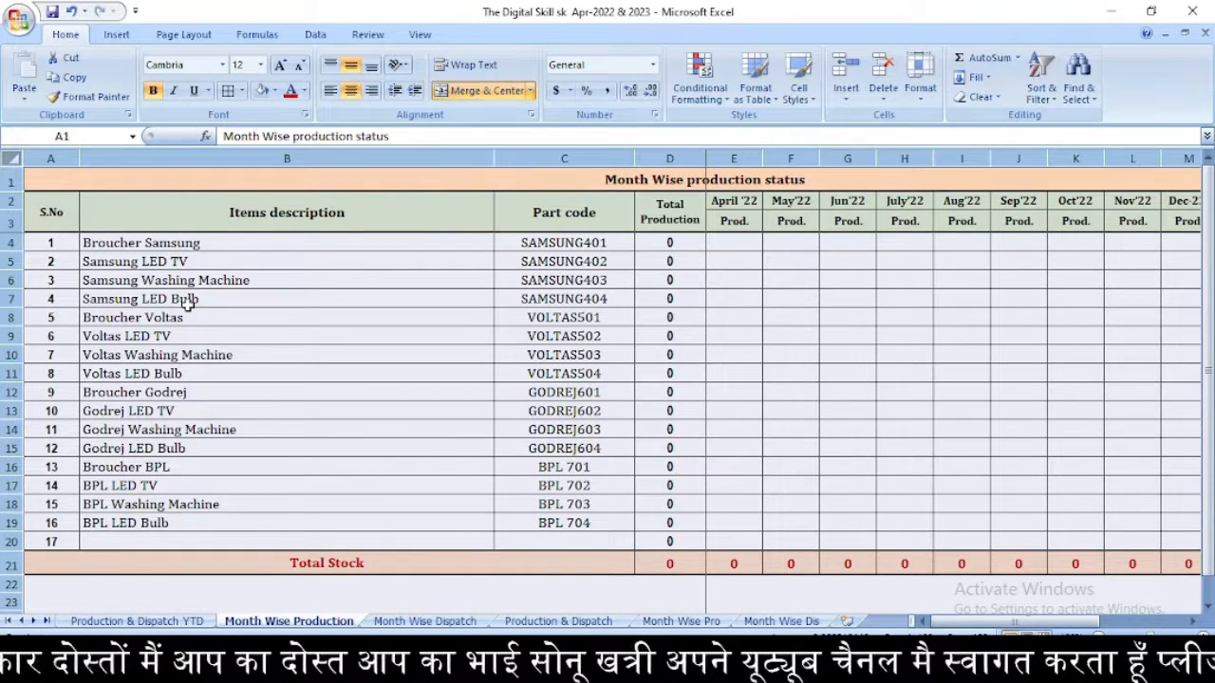
click(703, 622)
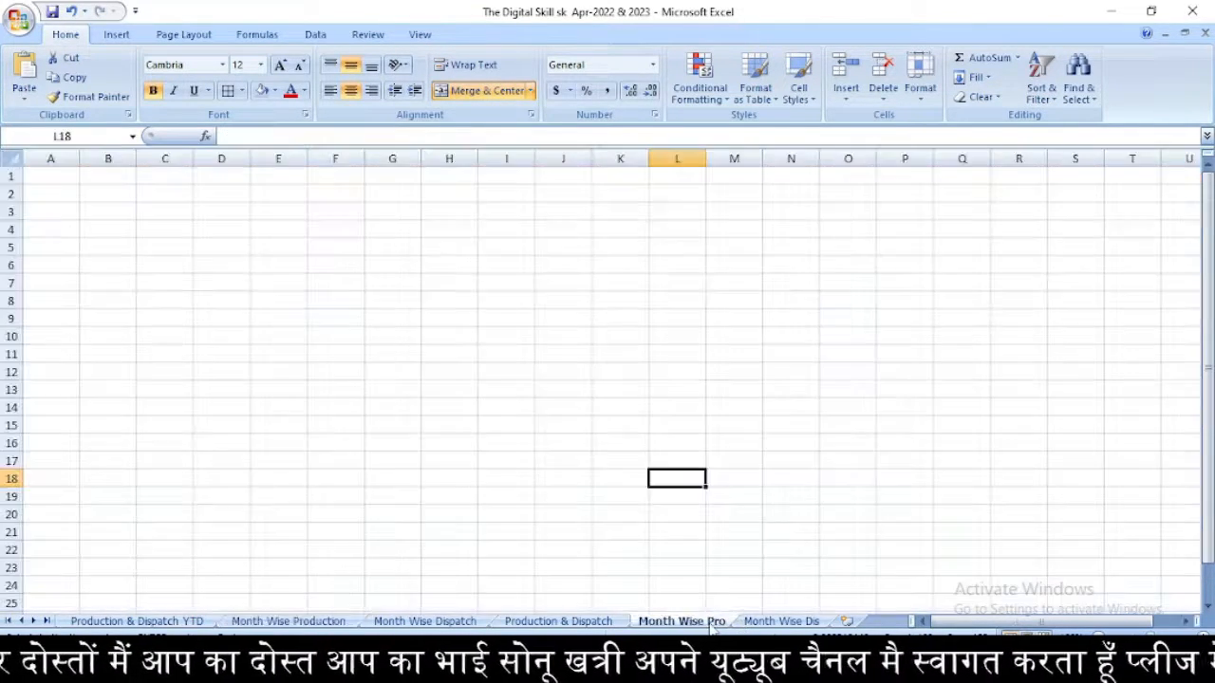
click(61, 181)
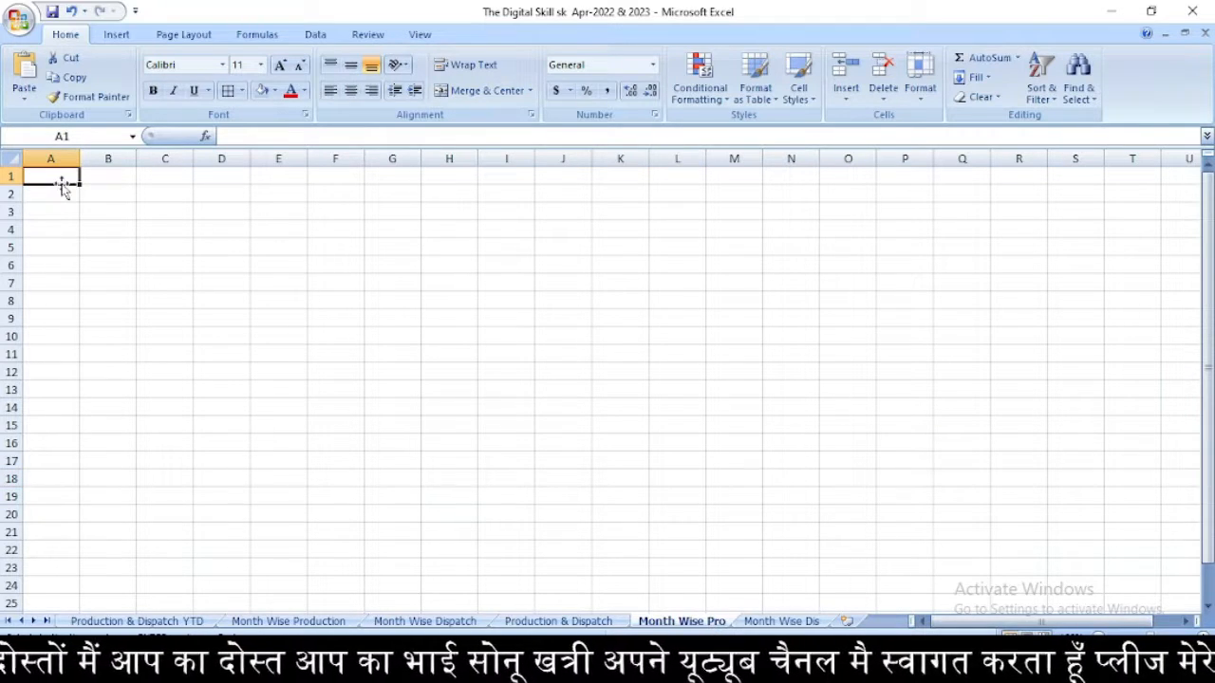
key(ctrl+v)
click(669, 317)
click(841, 313)
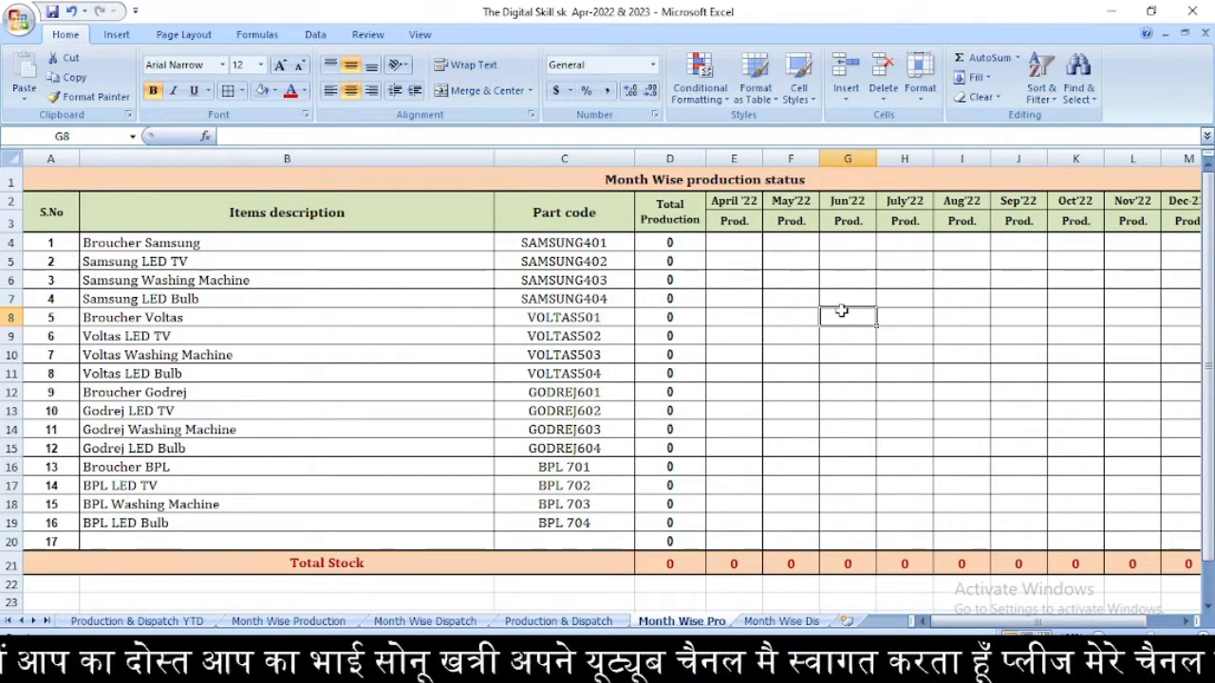
- Copy the entire contents of the Month Wise Dispatch sheet to cell A1 of the Month Wise Dis sheet
click(442, 621)
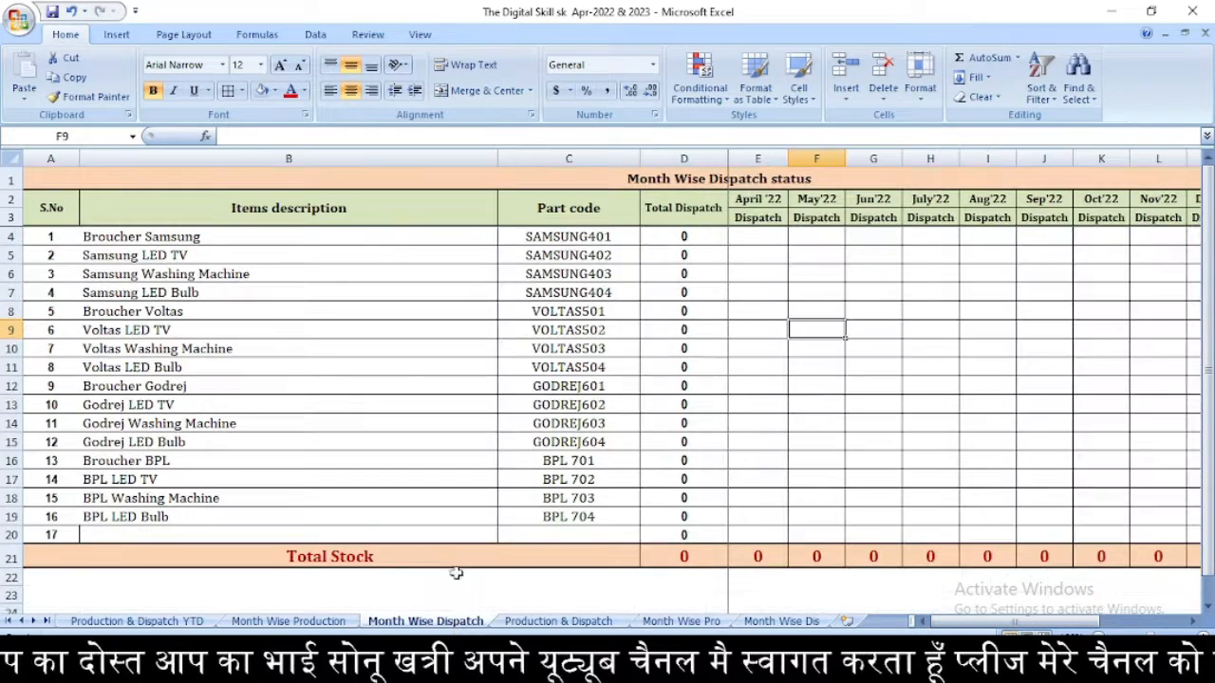
click(12, 159)
key(ctrl+c)
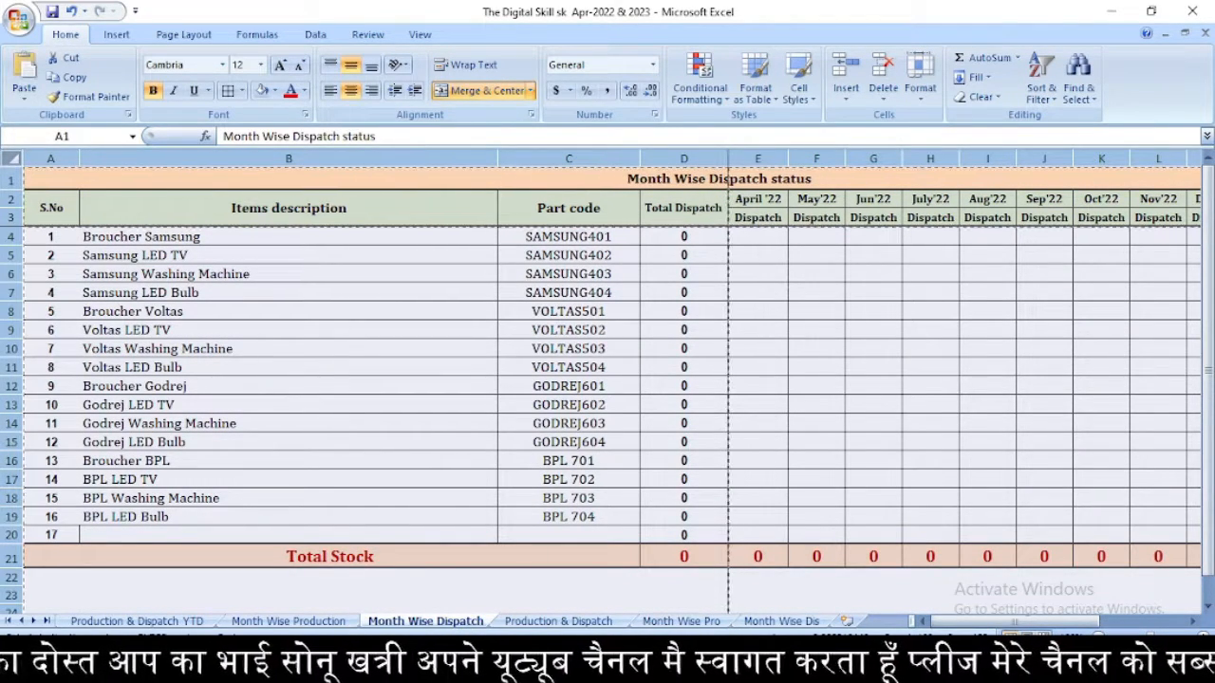
click(781, 621)
click(43, 179)
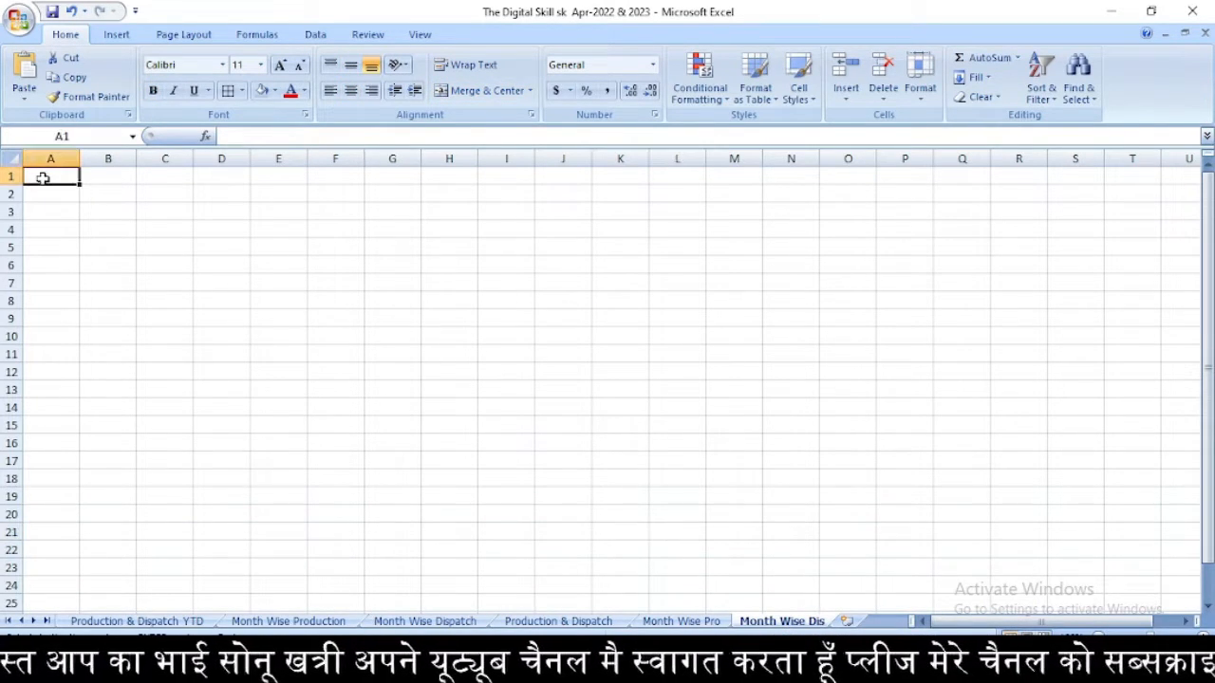
key(ctrl+v)
click(675, 298)
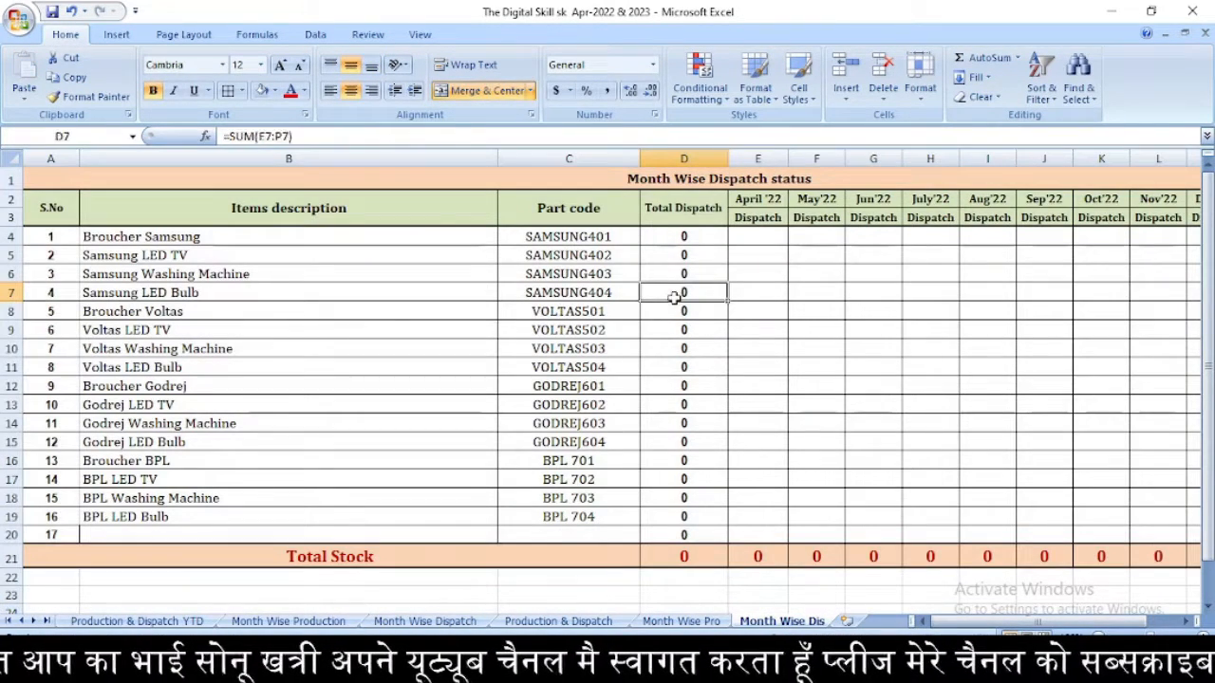
click(906, 314)
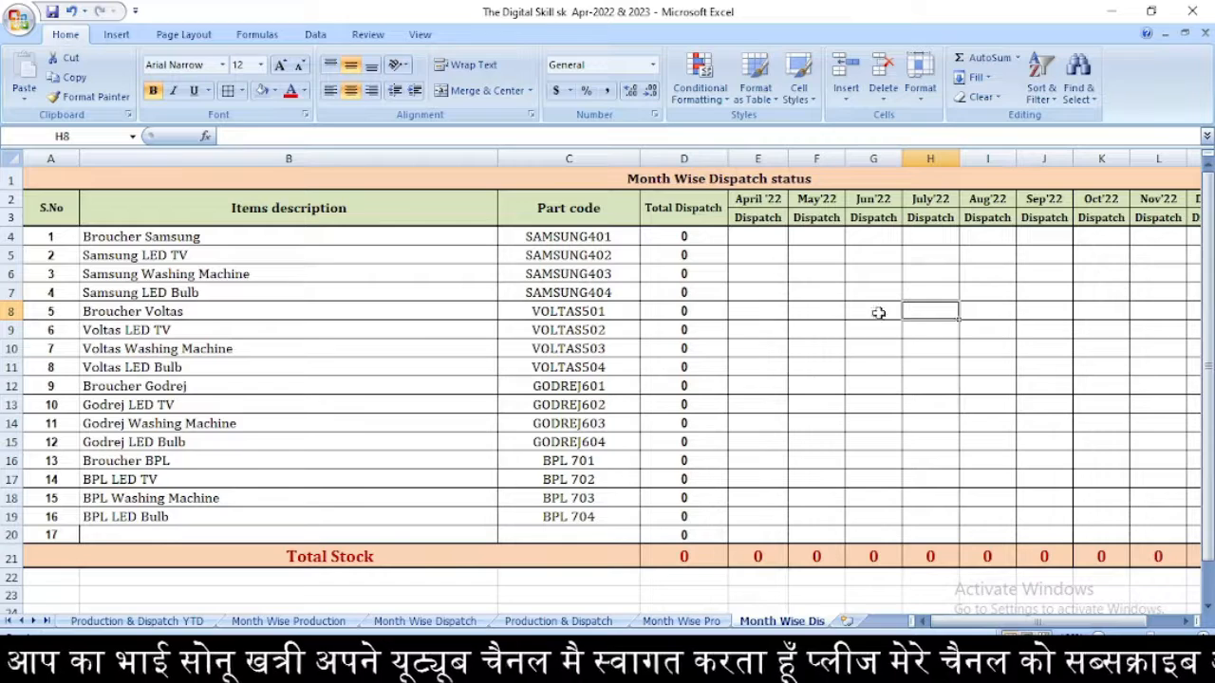
- Examine the title, the serial number, item description and part code columns, and the Total Production formula on the Month Wise Pro sheet
click(686, 623)
click(779, 351)
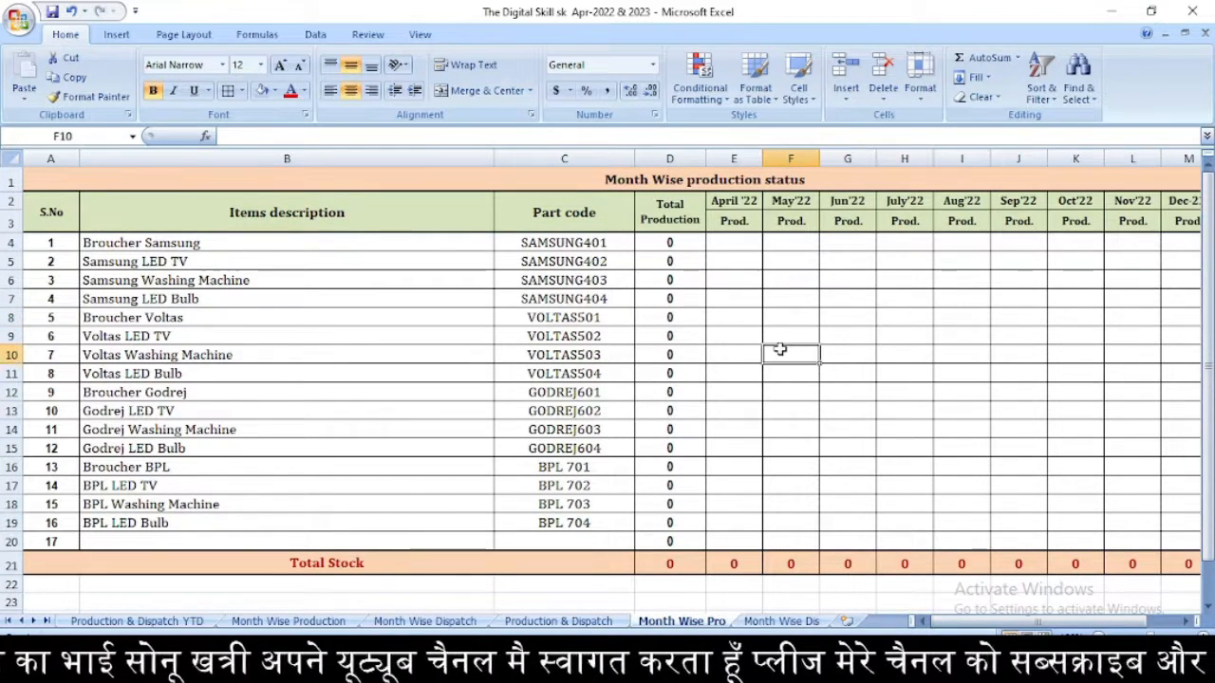
click(669, 180)
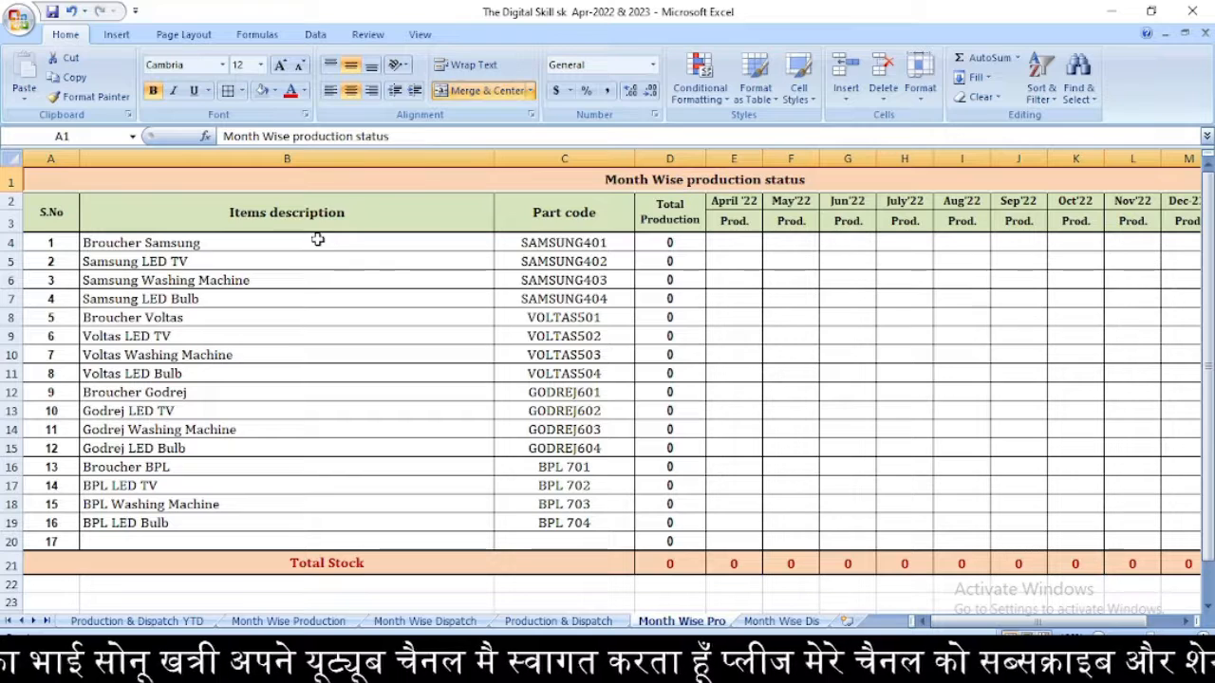
click(260, 246)
click(69, 209)
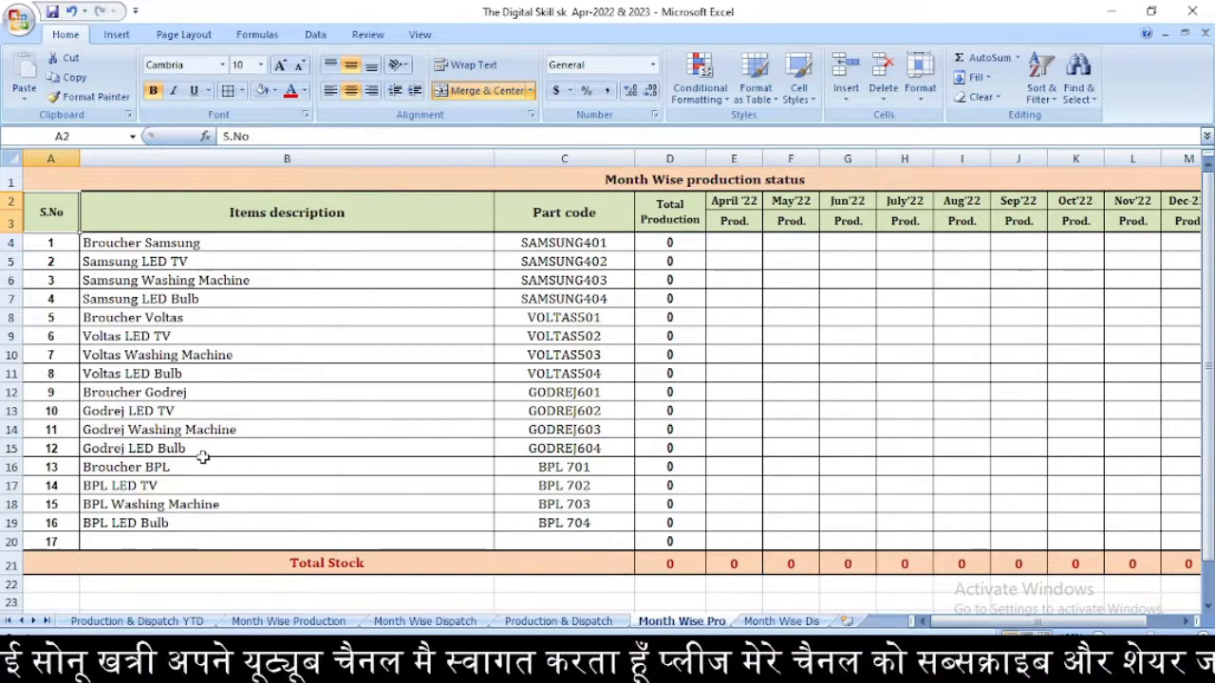
click(307, 218)
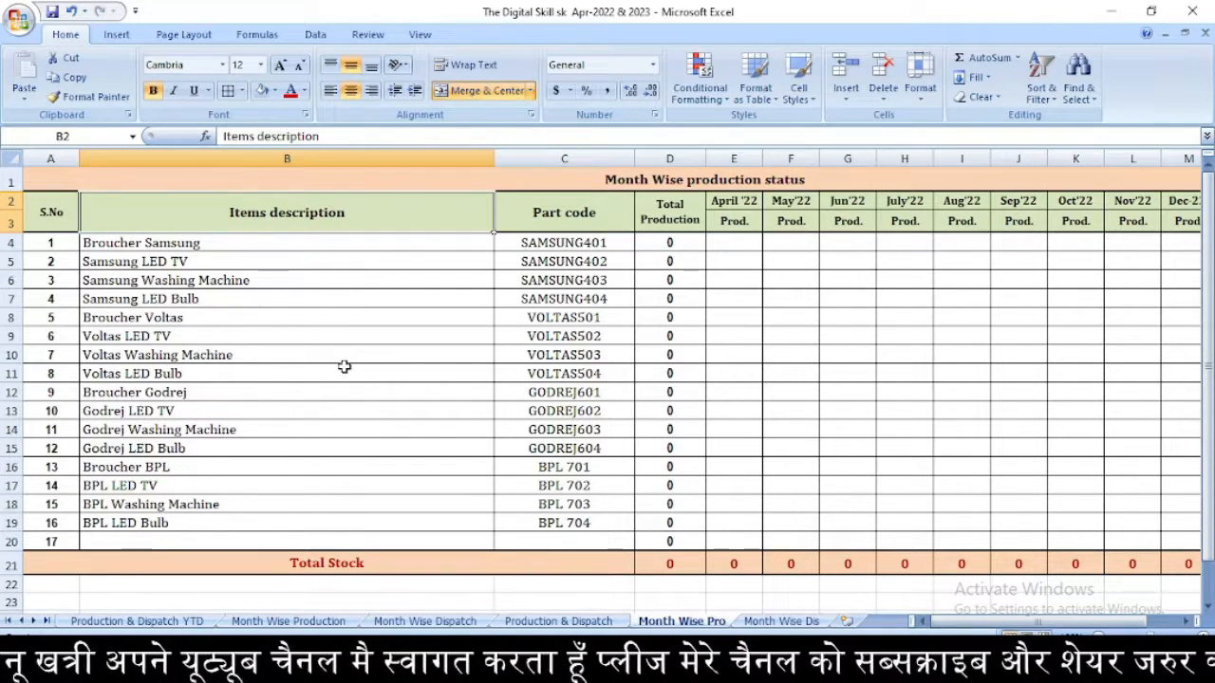
click(564, 224)
click(573, 323)
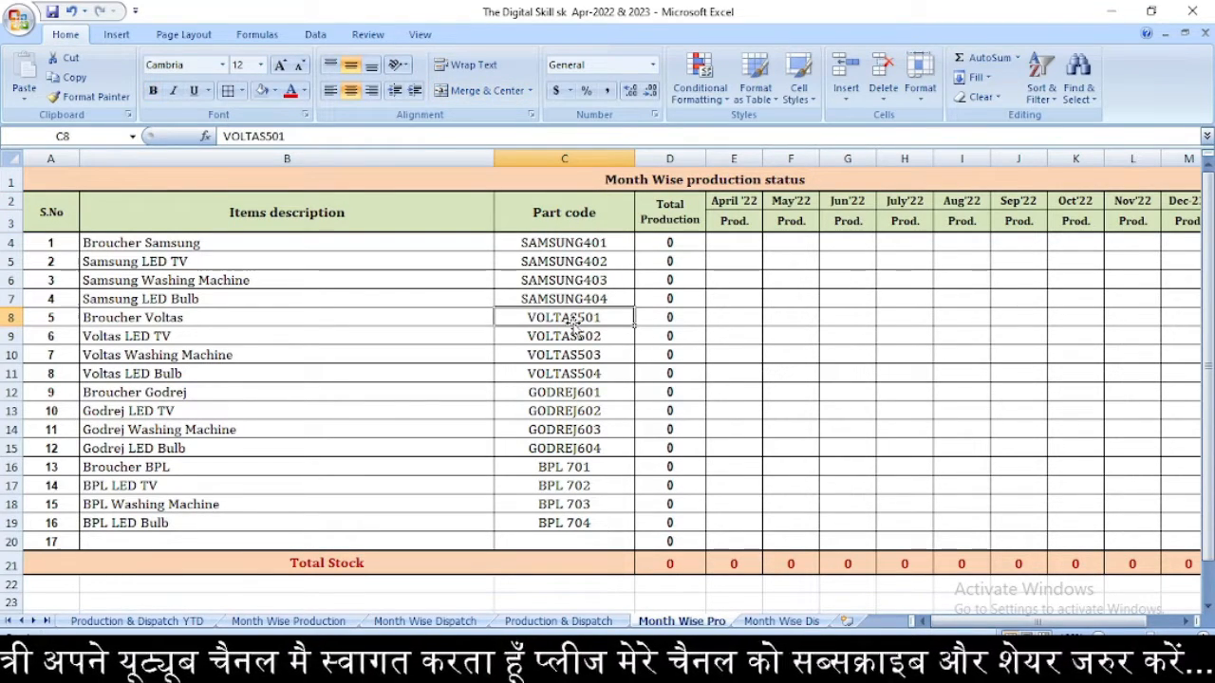
click(687, 243)
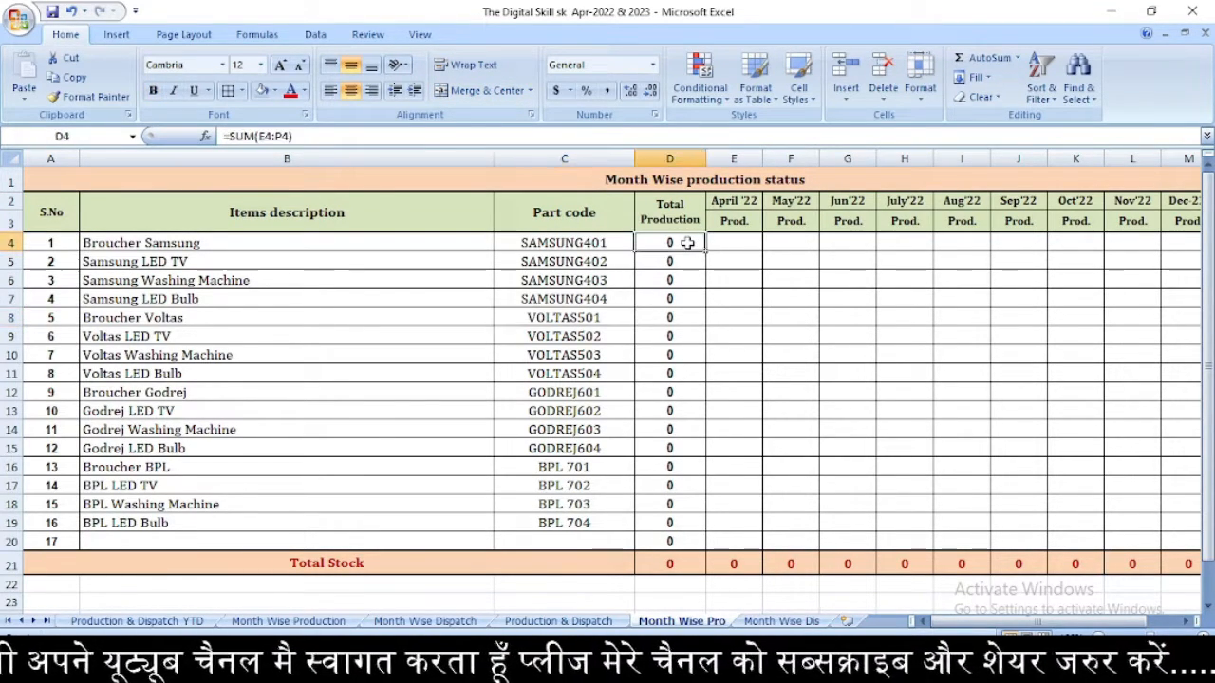
click(843, 340)
click(724, 242)
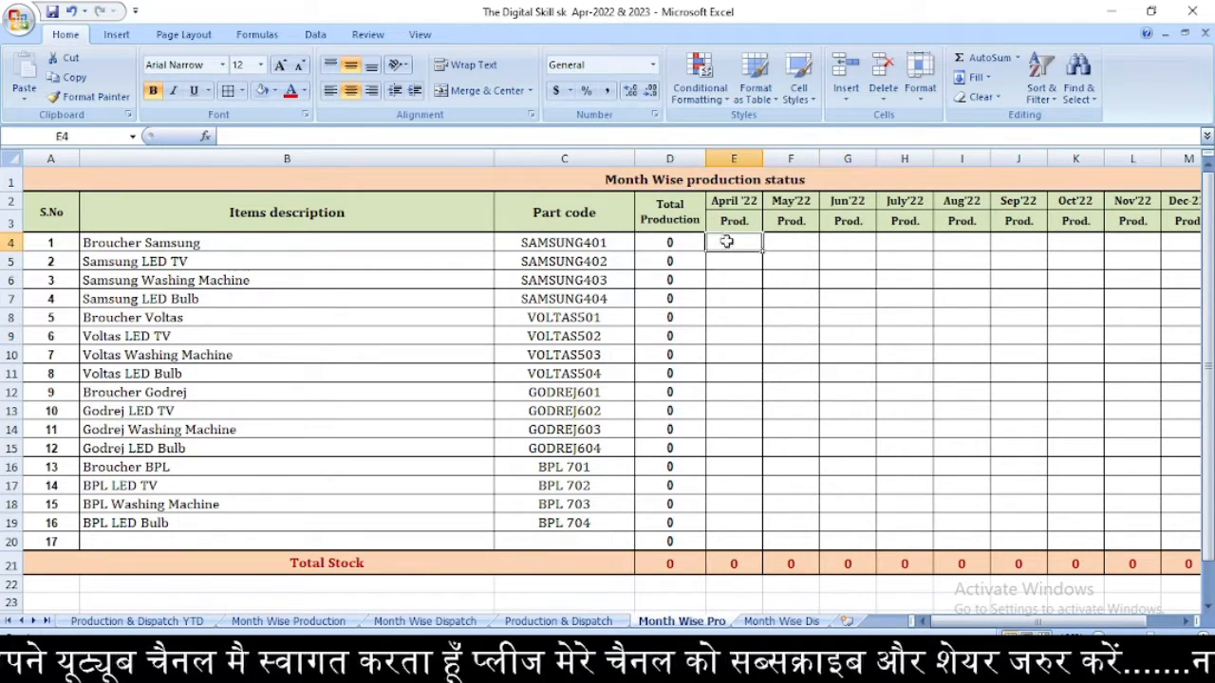
- Review the month and Prod. headings in rows 2 and 3 of the Month Wise Pro table, starting from April '22
click(736, 204)
click(739, 223)
click(792, 201)
click(790, 222)
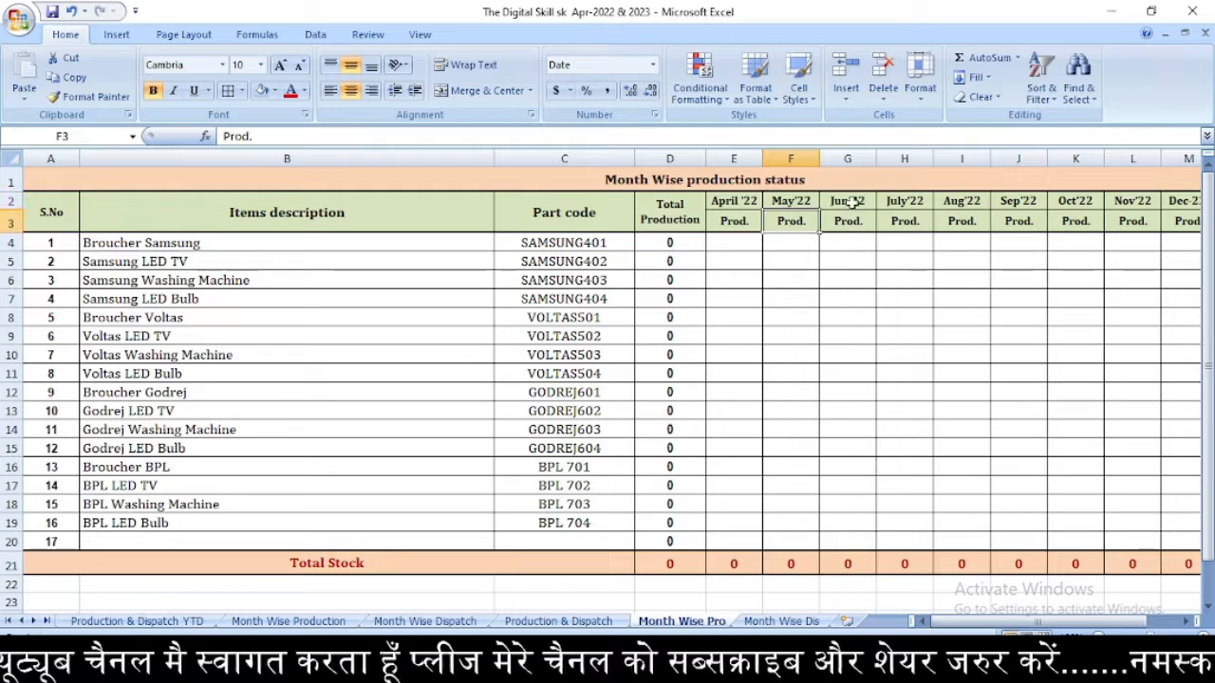
click(851, 201)
click(961, 221)
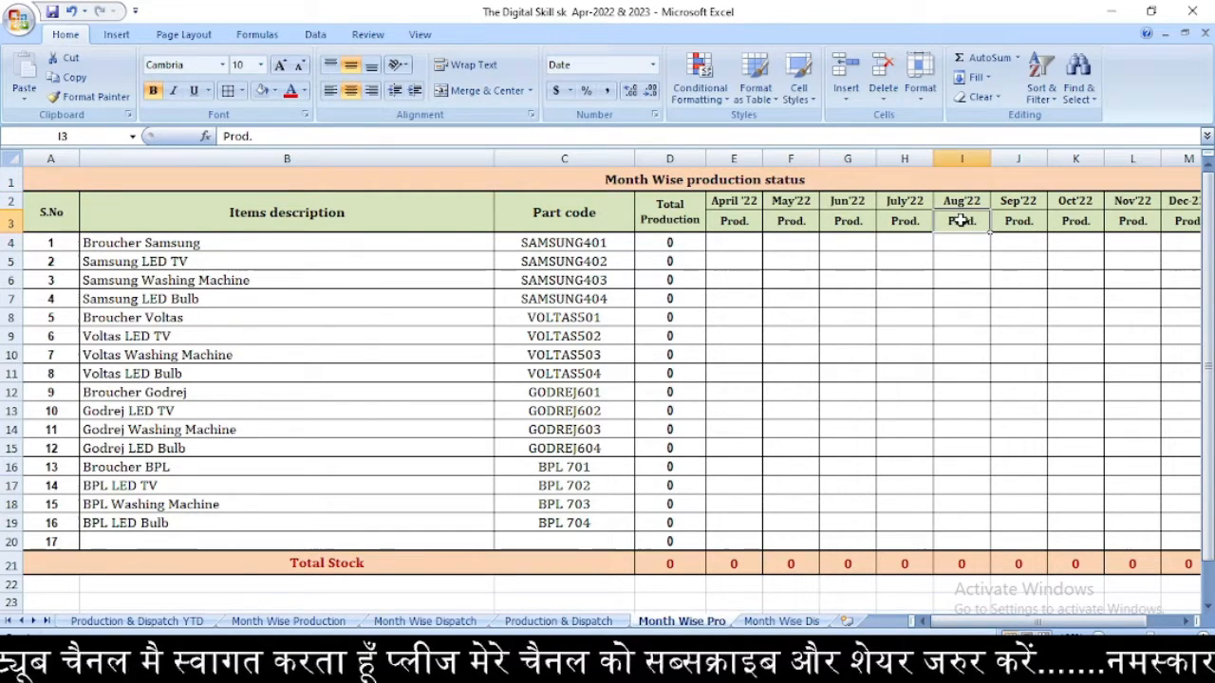
click(1099, 217)
click(1079, 201)
key(Right)
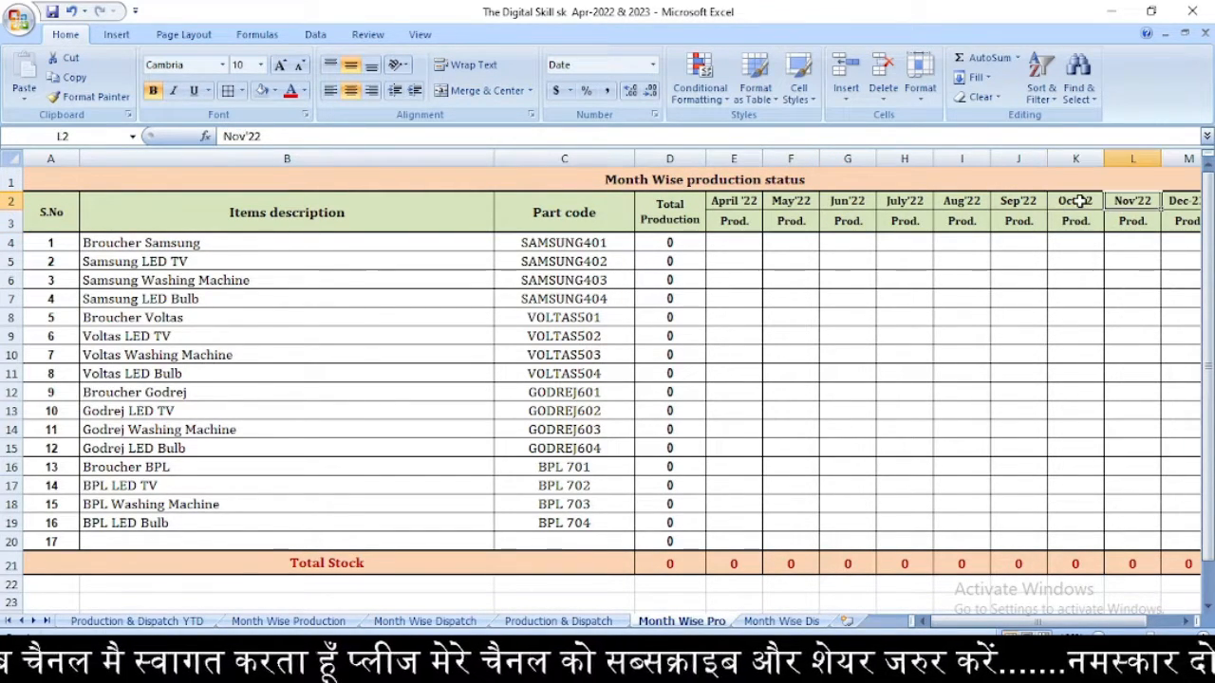
key(Right)
key(Right)
key(Right)
key(Left)
key(Left)
key(Left)
key(Left)
key(Left)
key(Left)
key(Left)
key(Left)
key(Left)
key(Left)
key(Left)
key(Left)
key(Left)
key(Left)
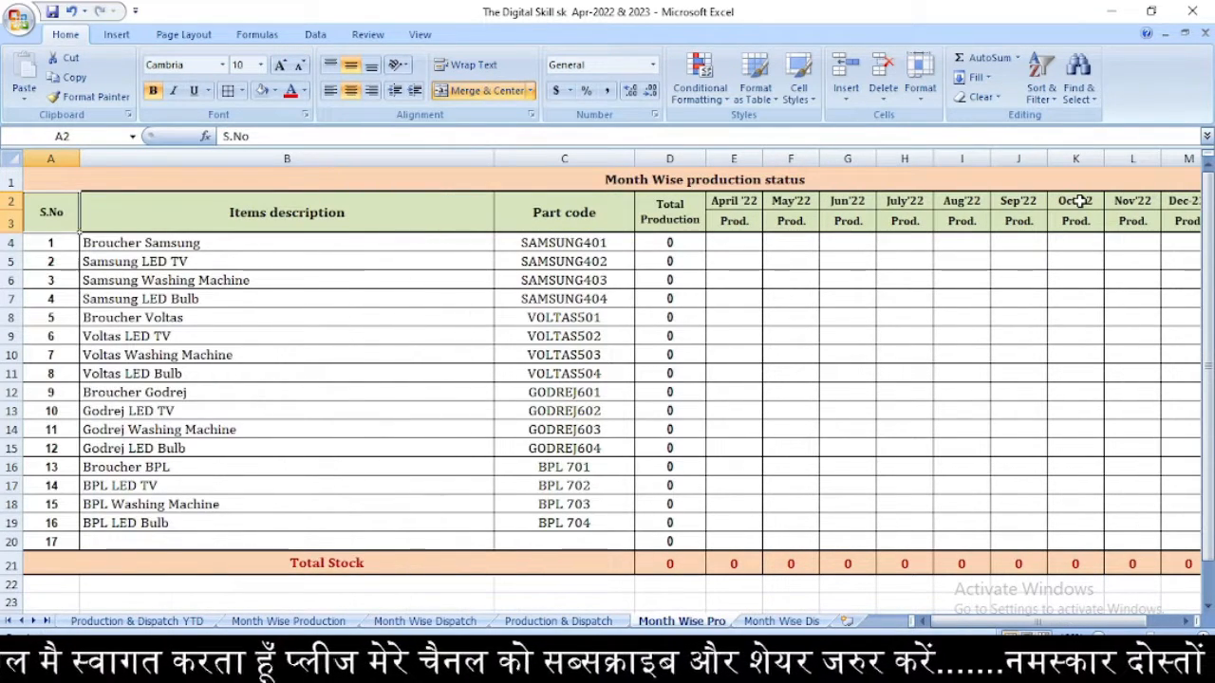
- Inspect the monthly entry cells of the Broucher Samsung row and its Total Production formula in D4
key(Right)
key(Right)
key(Right)
key(Right)
key(Down)
key(Down)
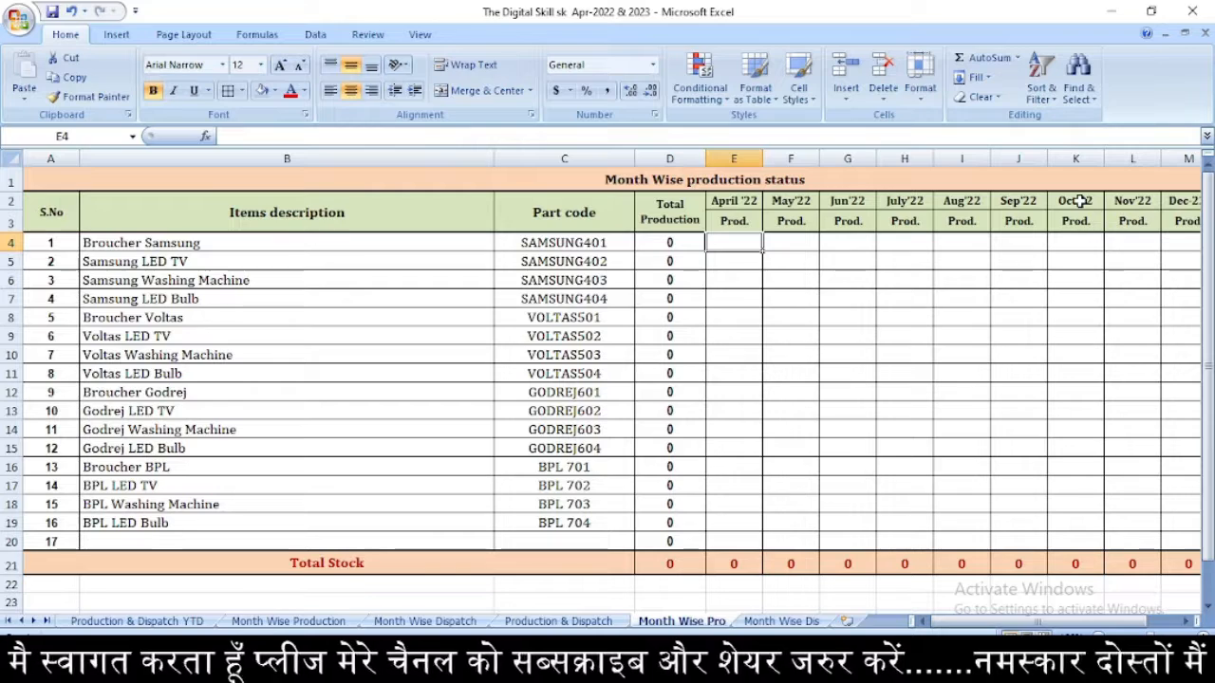
key(Right)
key(Right)
key(Right)
key(Right)
key(Right)
key(Right)
key(Left)
key(Left)
key(Left)
key(Left)
key(Left)
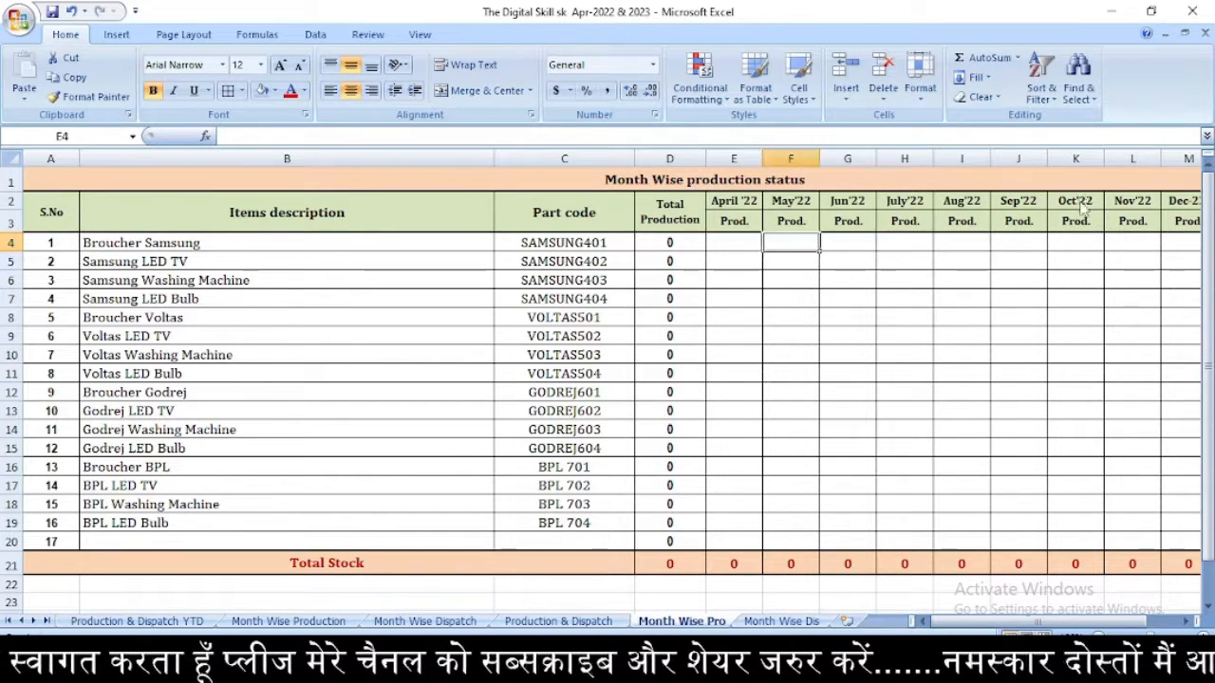
key(Left)
key(Left)
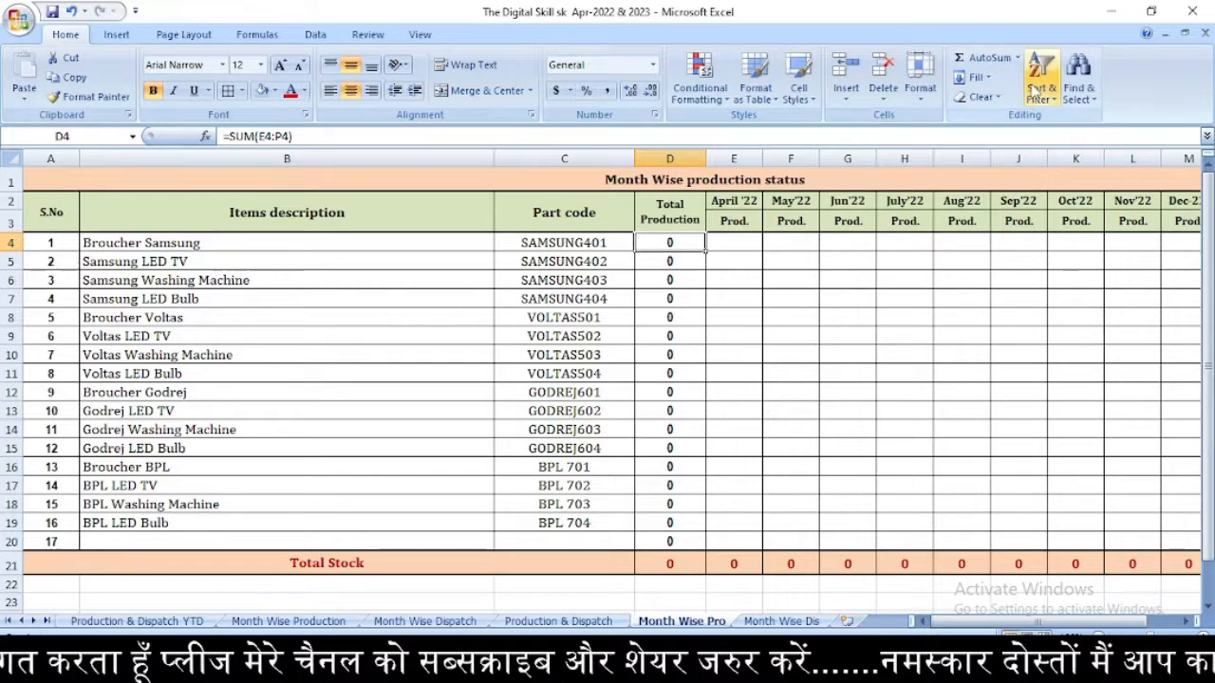
click(730, 243)
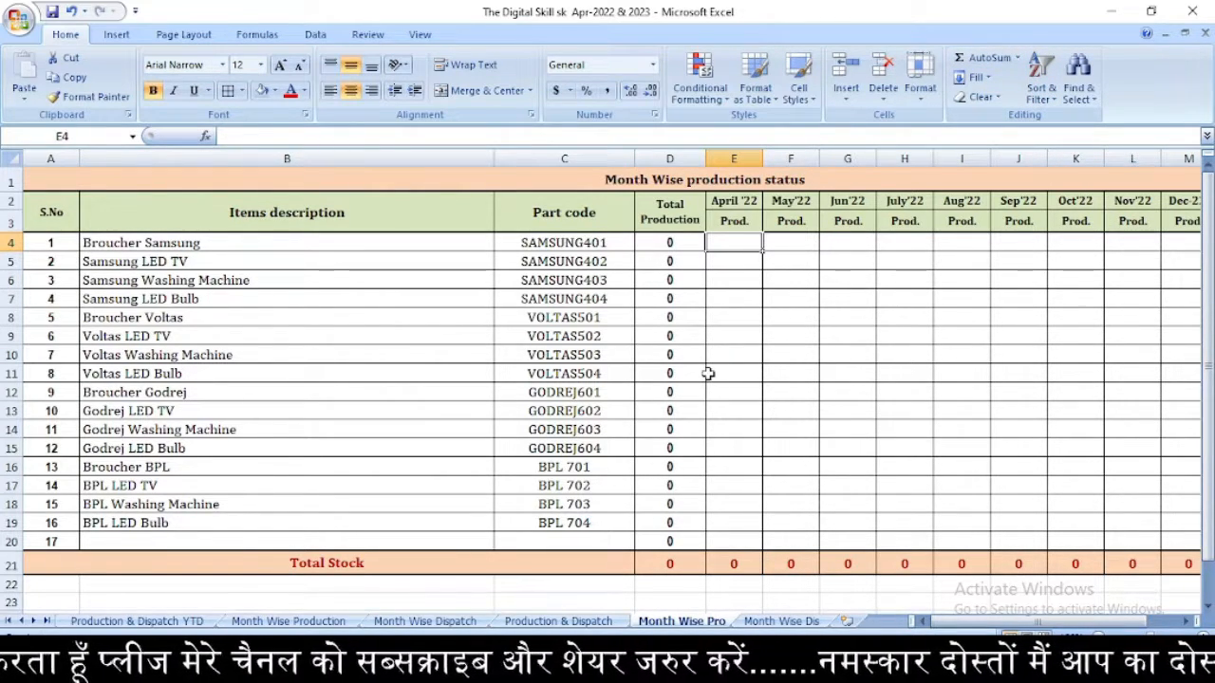
- Sum the April '22 production cells E4:E20 in the Total Stock cell E21 and fill the formula across to F21
click(729, 564)
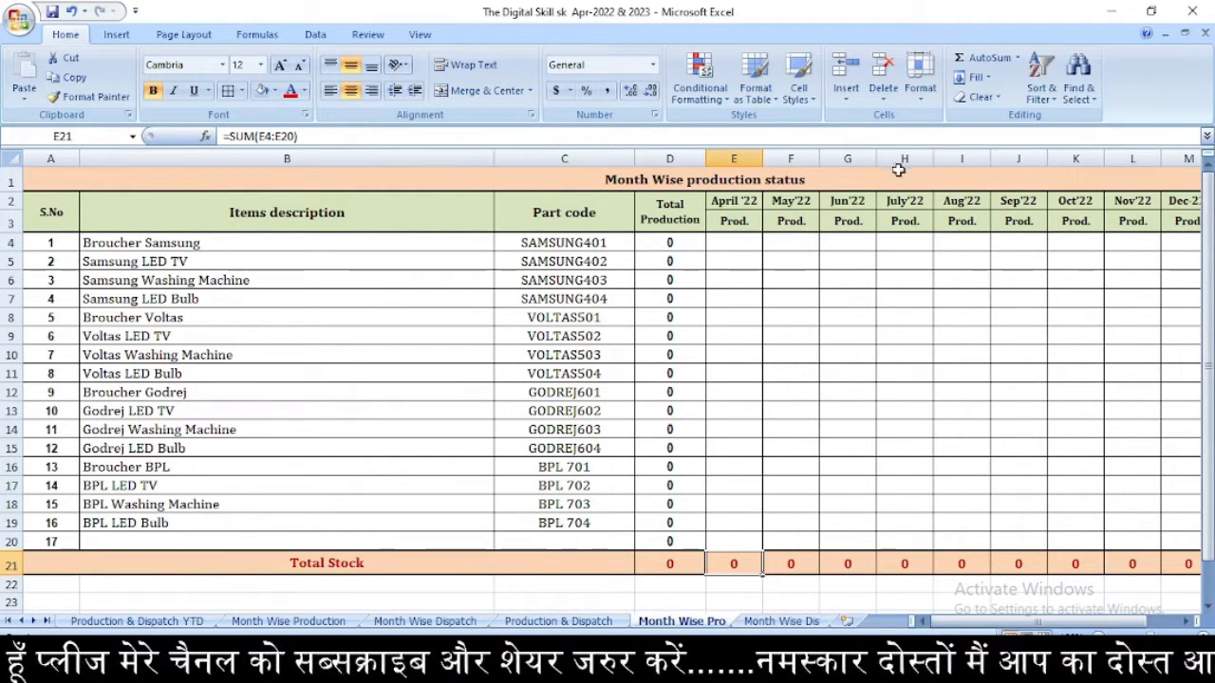
click(990, 59)
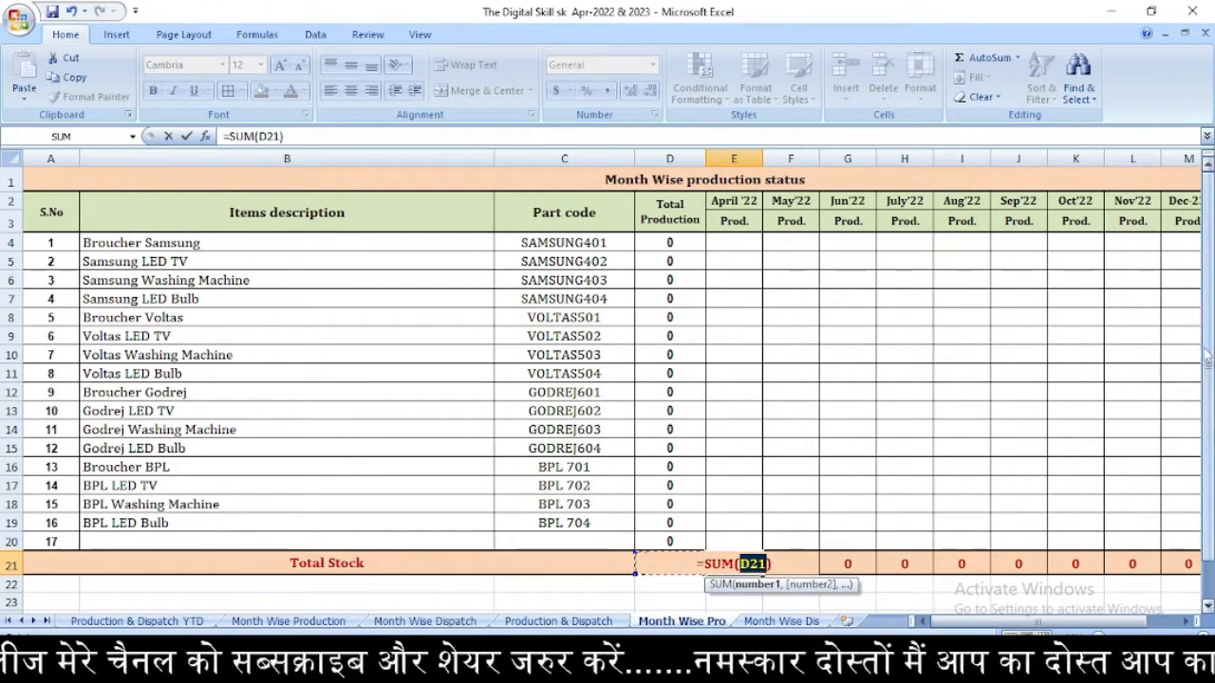
drag(728, 241, 723, 537)
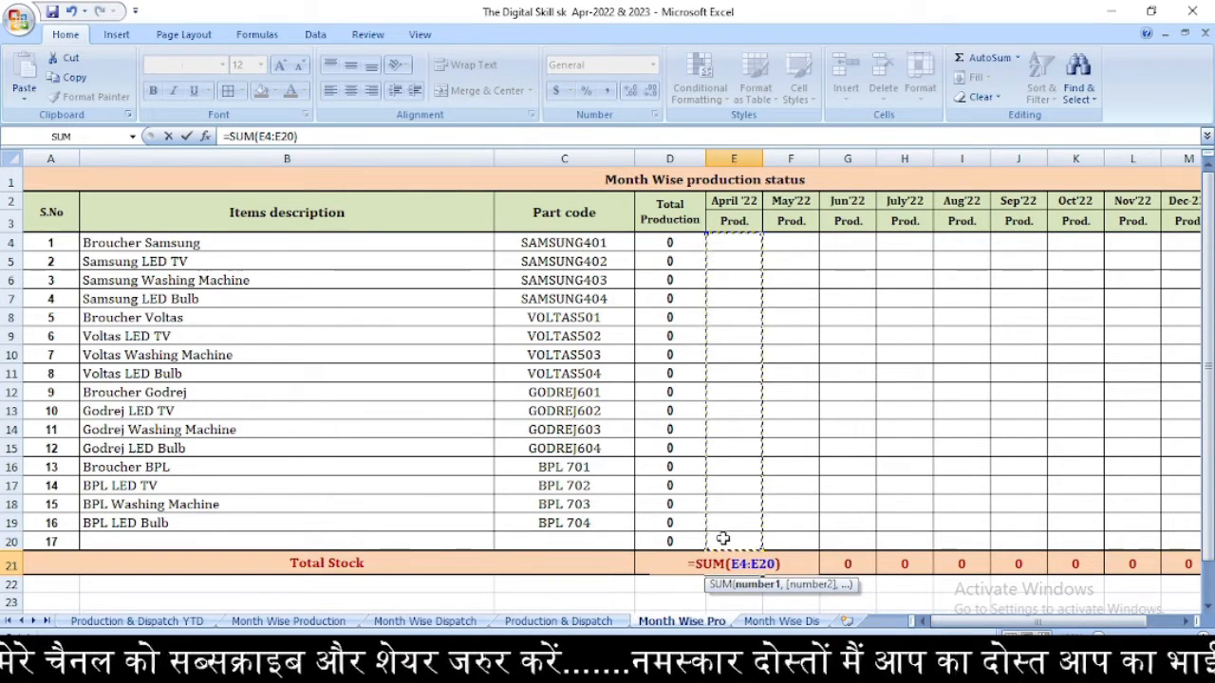
key(Return)
click(750, 565)
drag(762, 573, 792, 563)
click(817, 389)
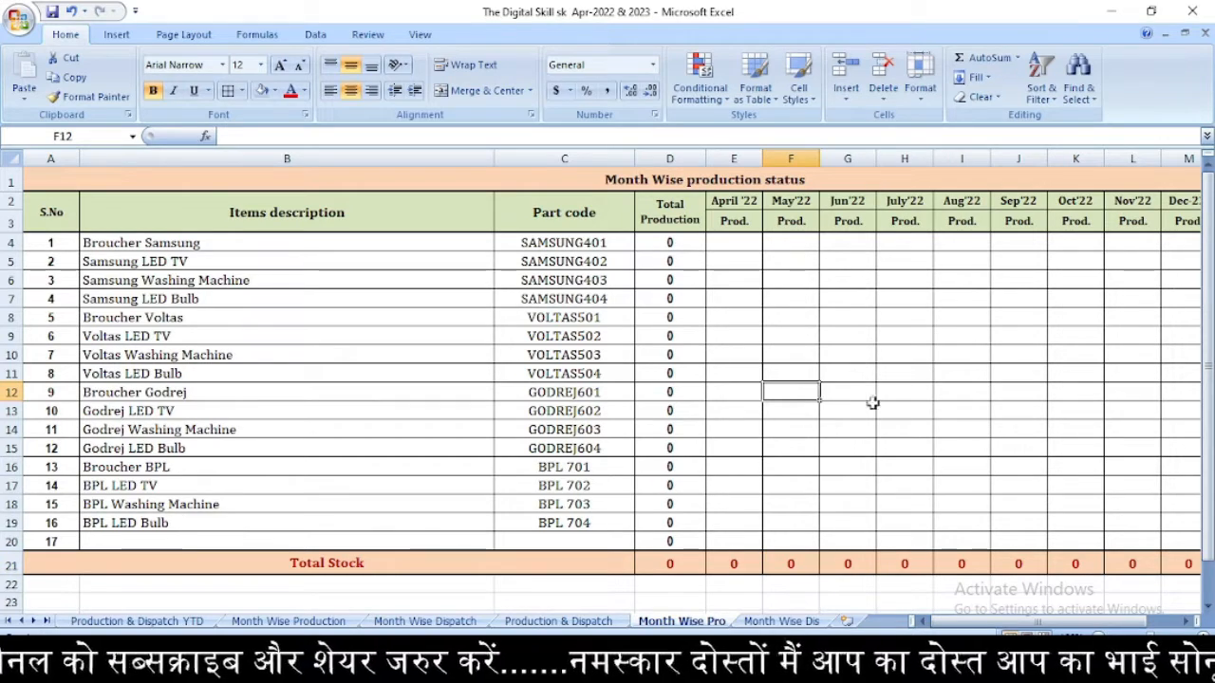
- Try to total the Broucher Samsung row's monthly production in D4 with AutoSum
click(667, 243)
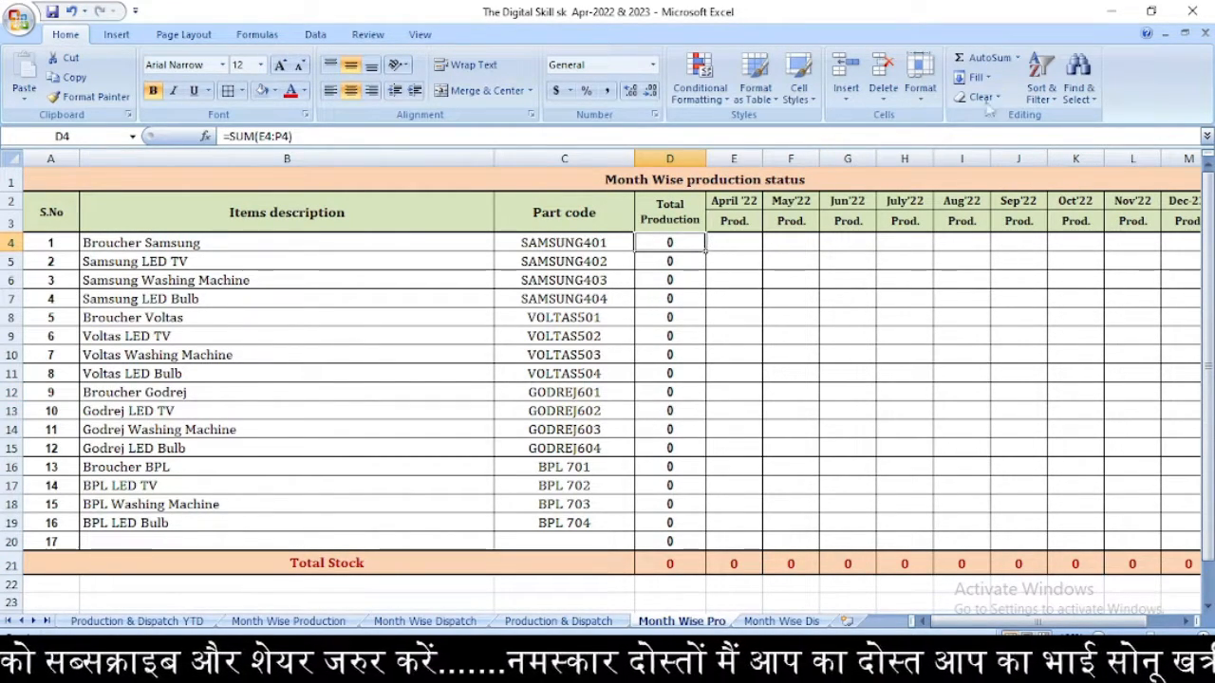
click(987, 57)
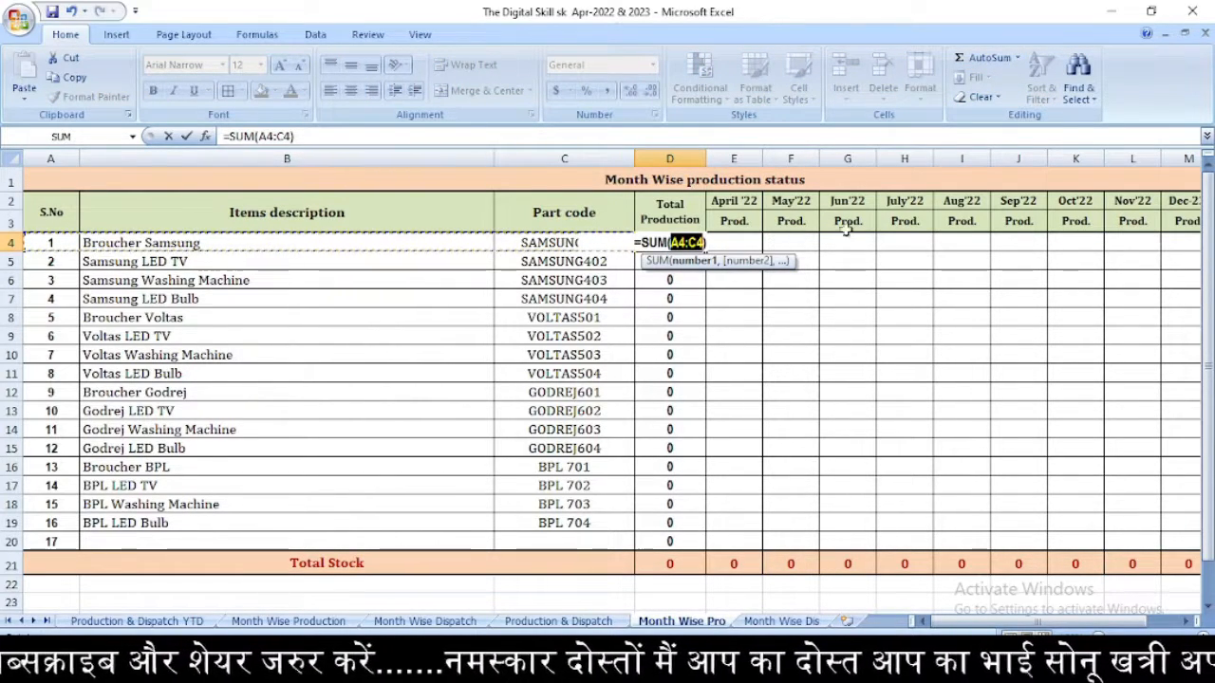
drag(944, 623, 952, 624)
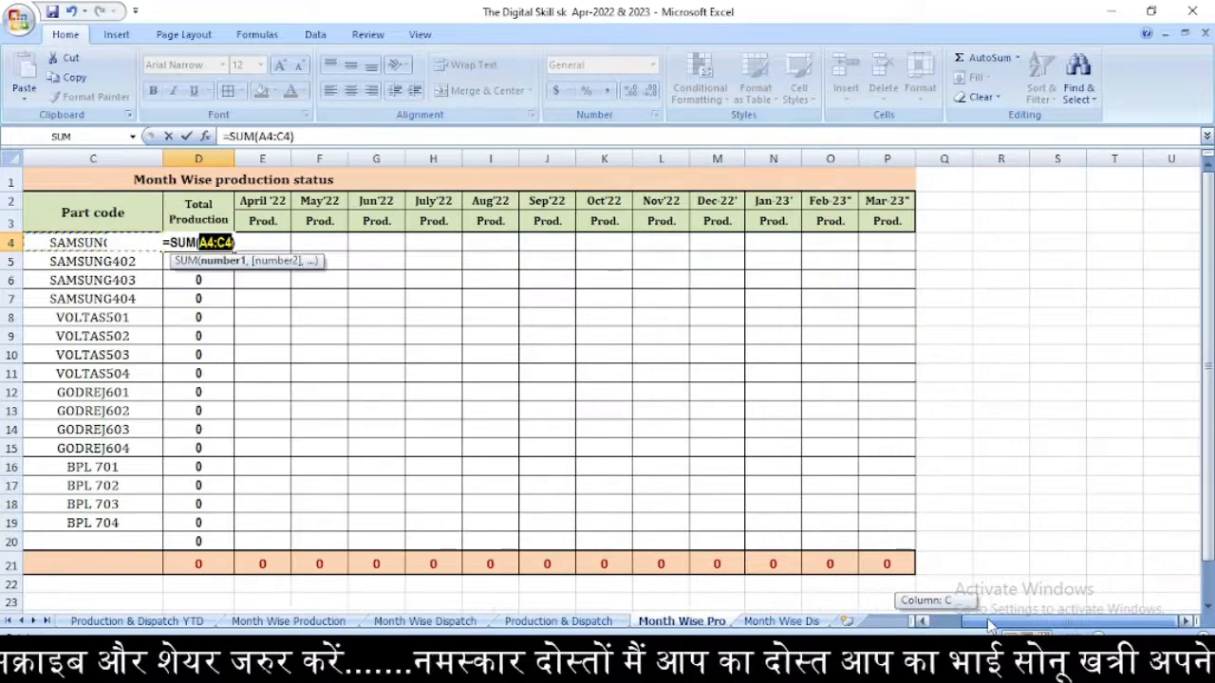
click(289, 242)
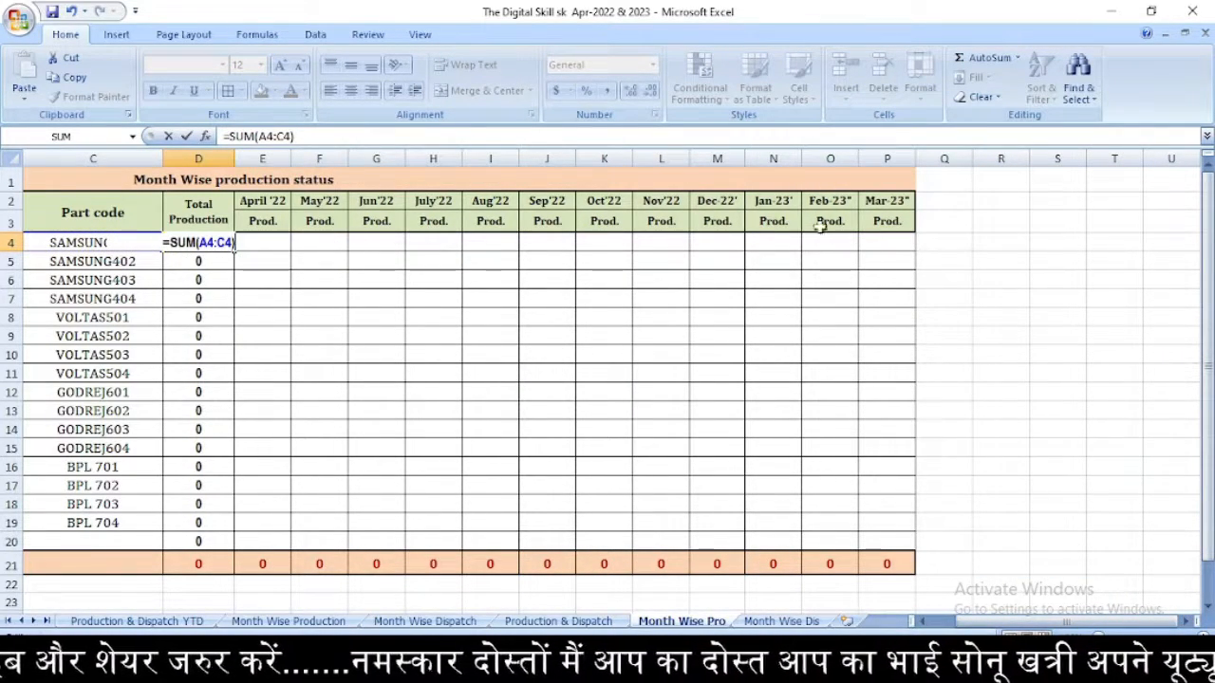
drag(887, 245, 249, 242)
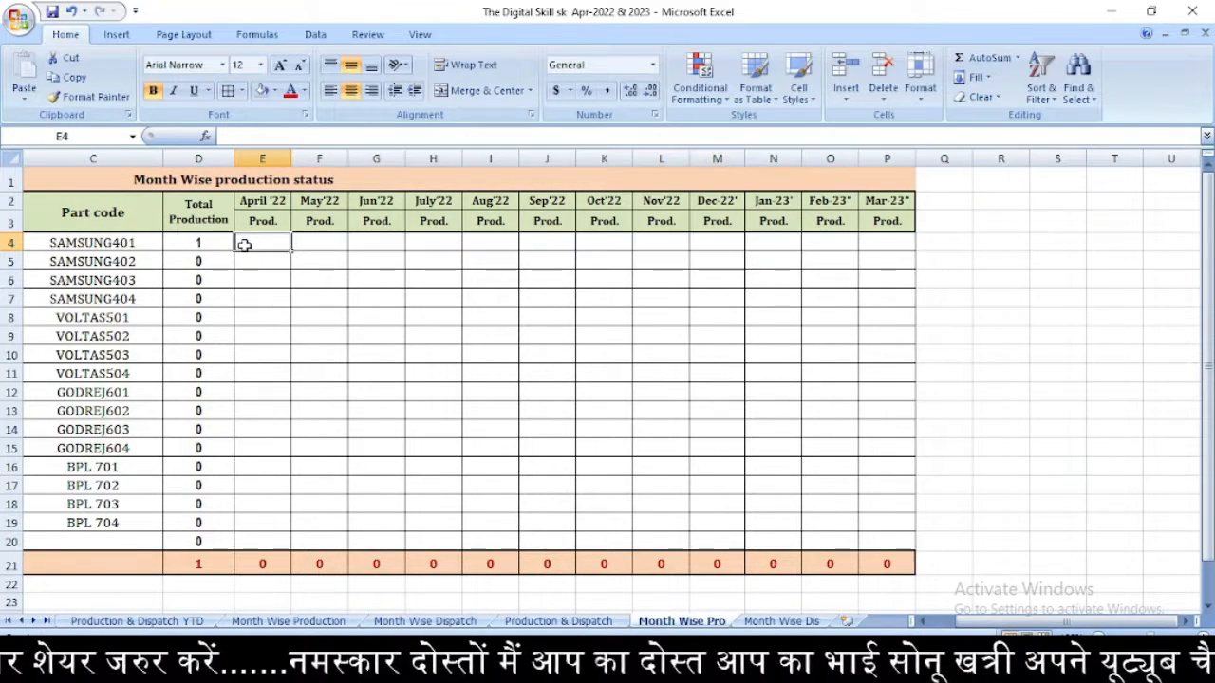
- Enter the formula =sum(E4:P4) in the Broucher Samsung row's Total Production cell D4
click(206, 242)
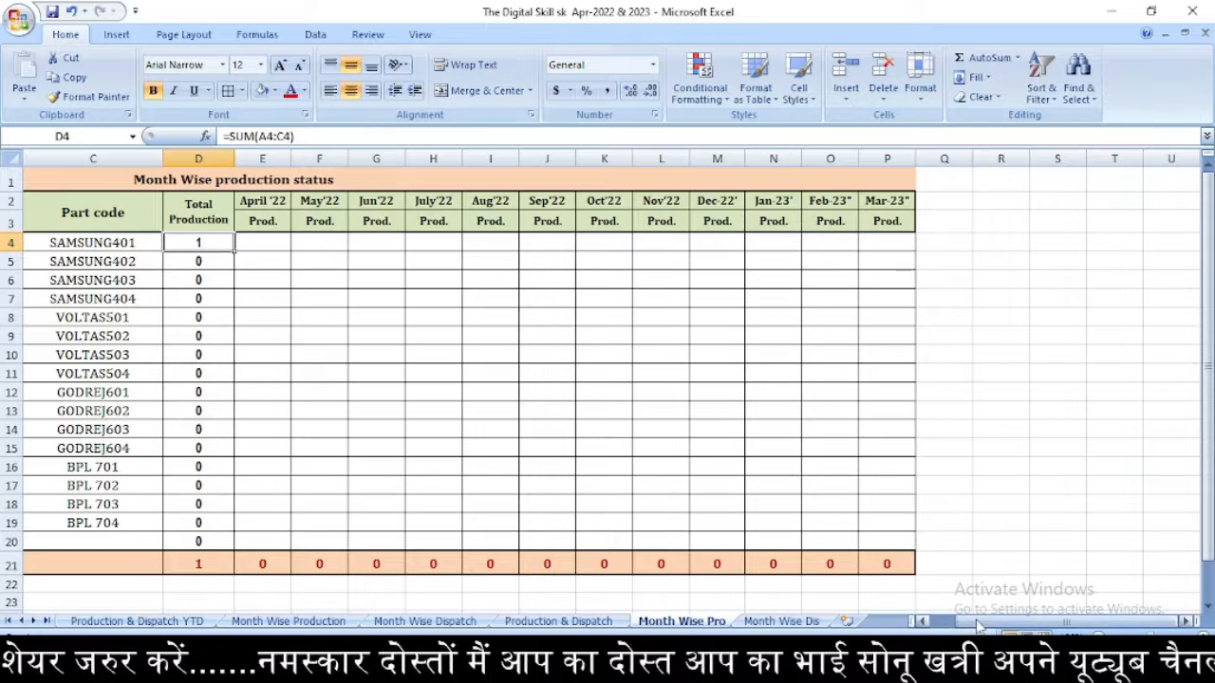
drag(978, 624, 954, 623)
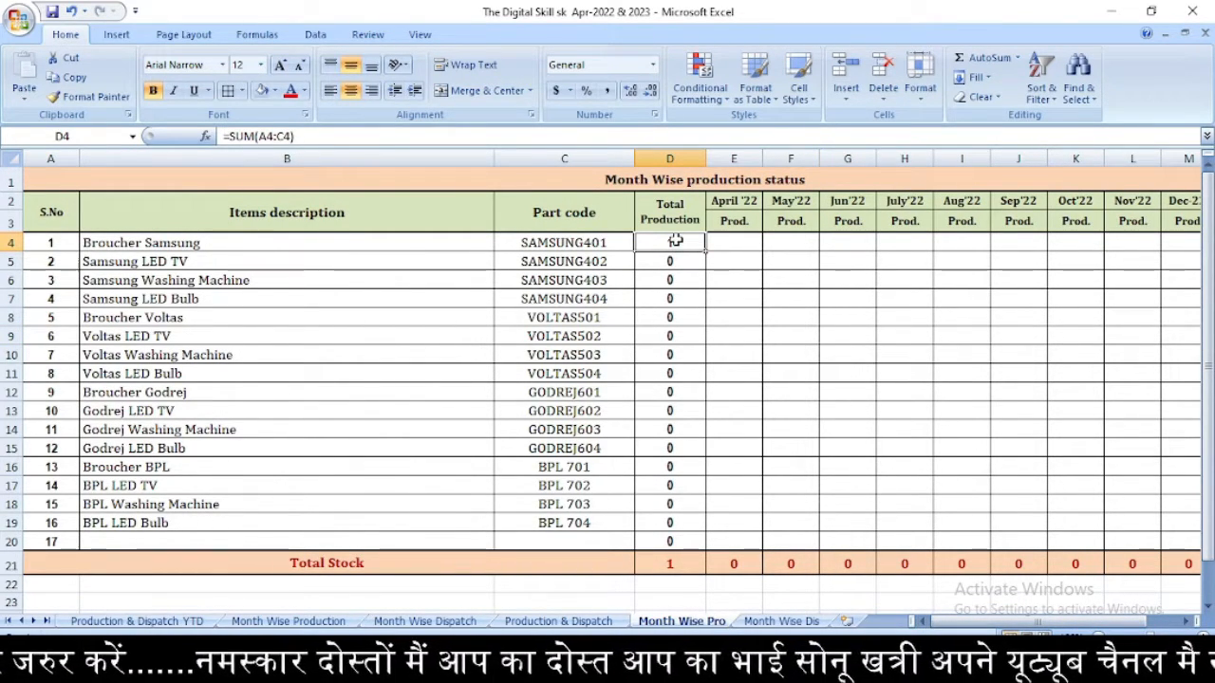
text(=s)
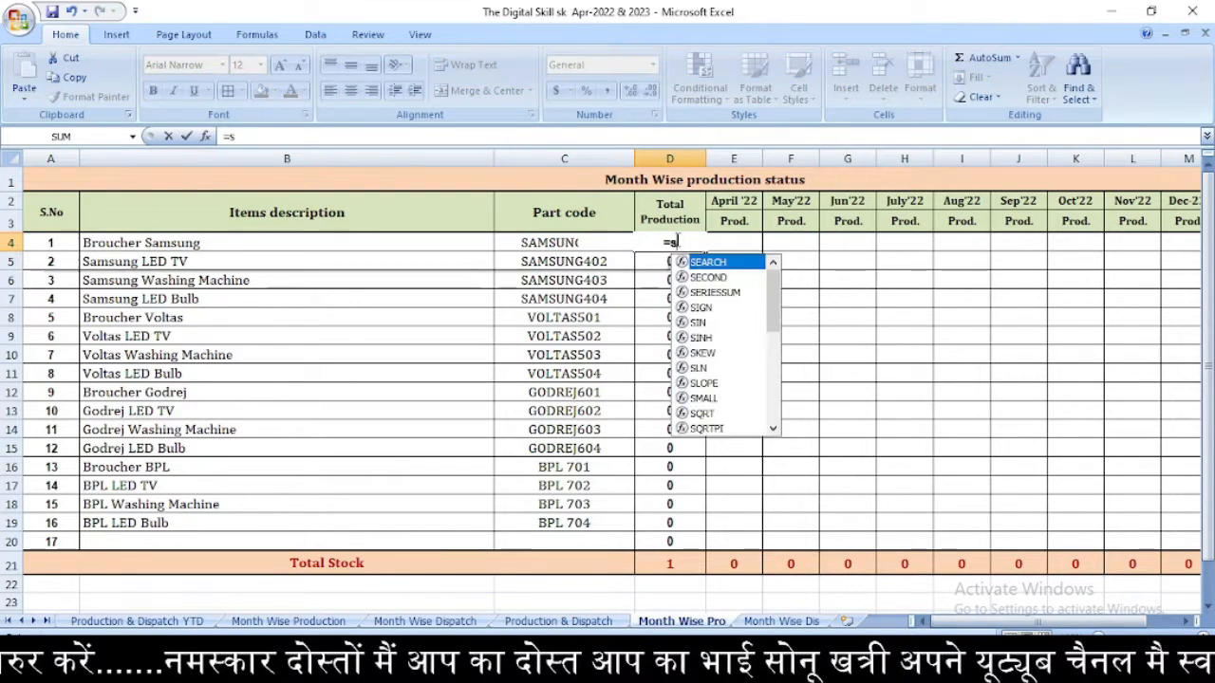
text(um()
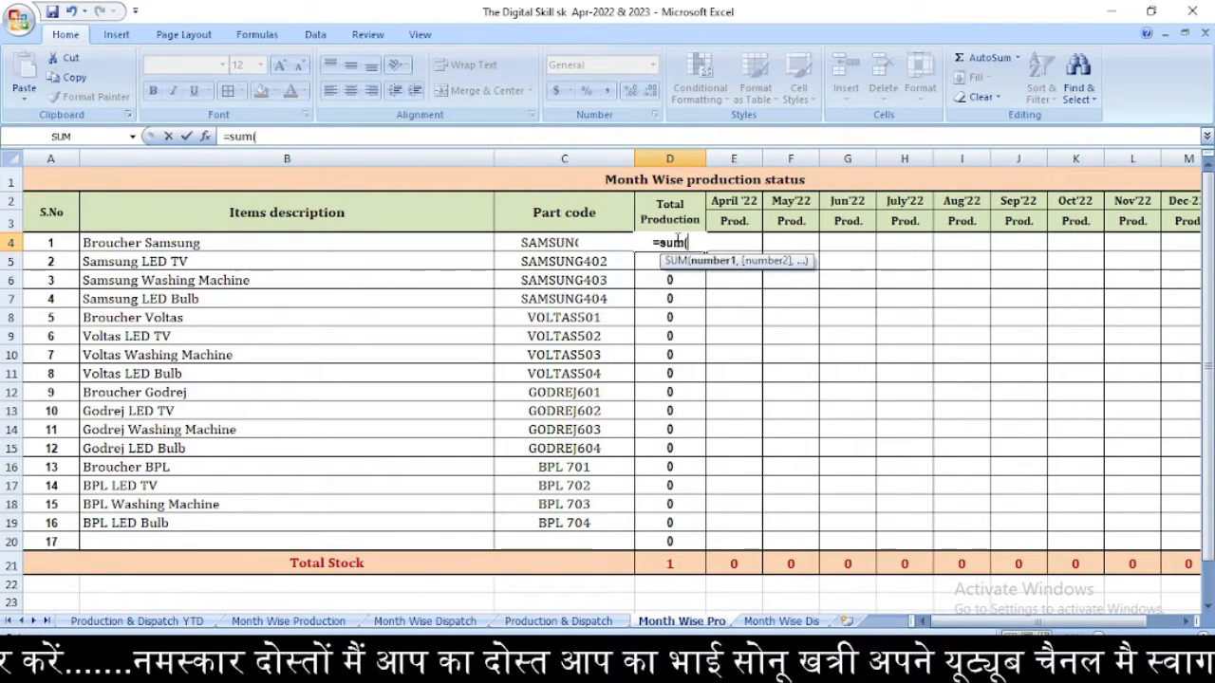
click(773, 244)
click(744, 241)
drag(745, 245, 1158, 244)
key(shift+Right)
key(shift+Right)
key(shift+Right)
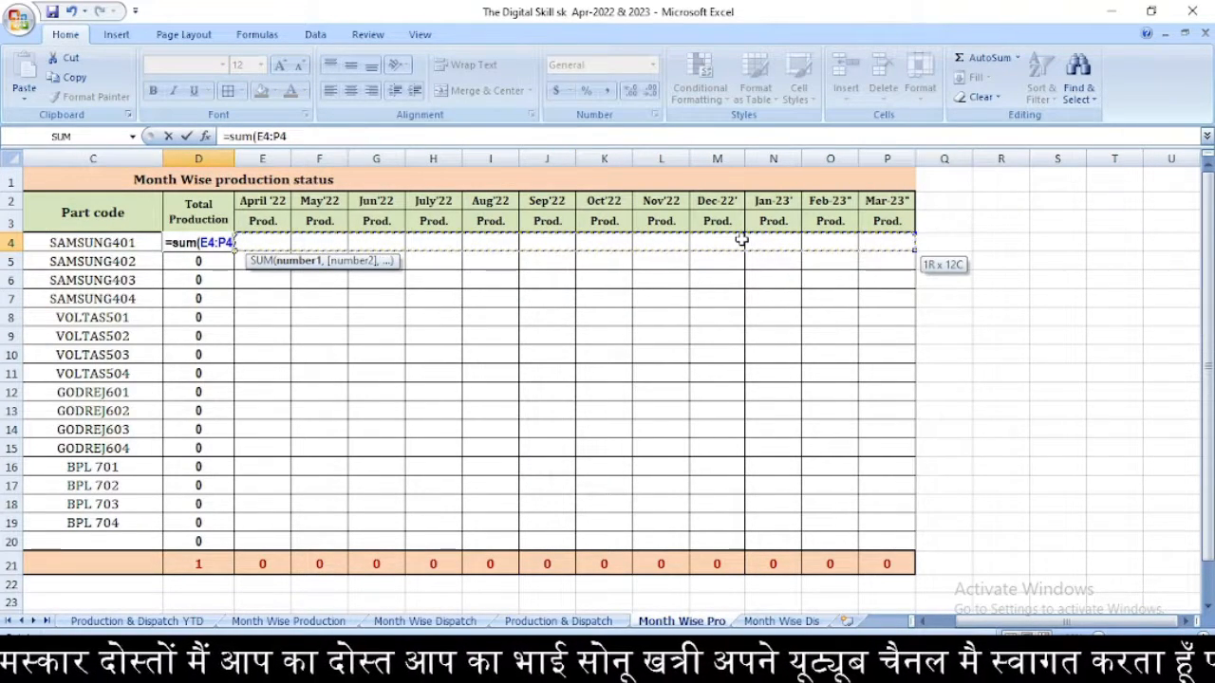
key(Return)
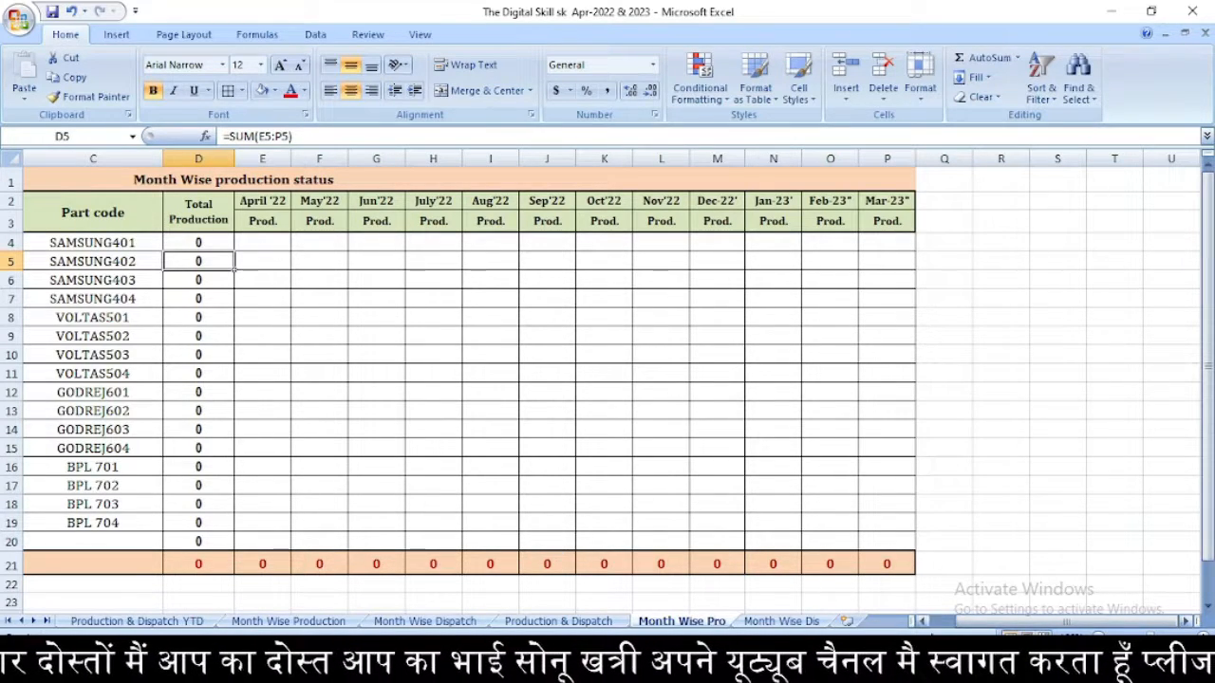
- Enter production of 255 for Broucher Samsung in April '22 and 55 for Samsung Washing Machine in May'22
drag(1016, 622, 970, 622)
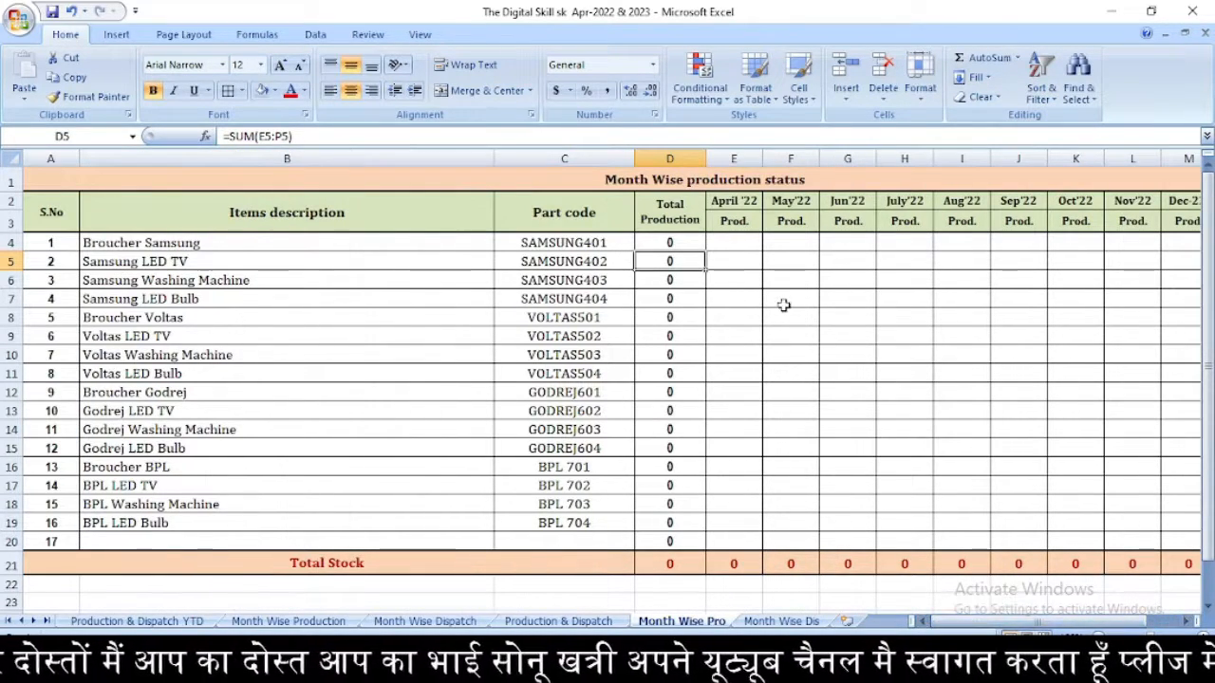
click(747, 242)
text(255)
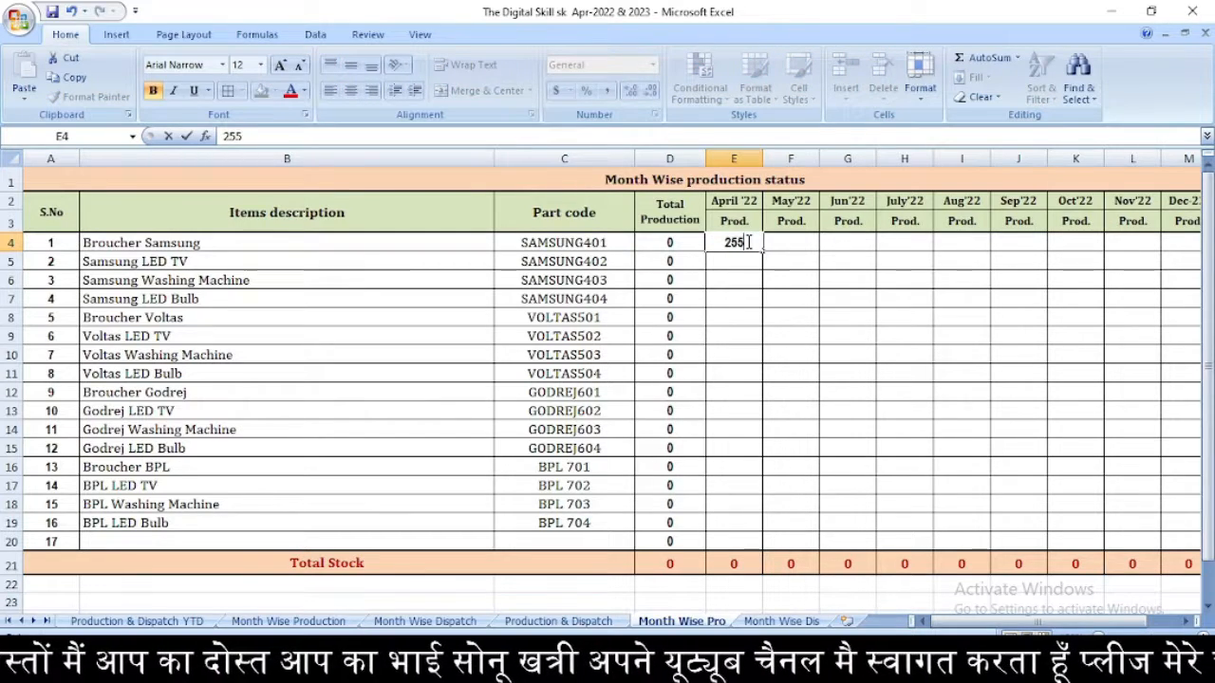
key(Return)
click(781, 277)
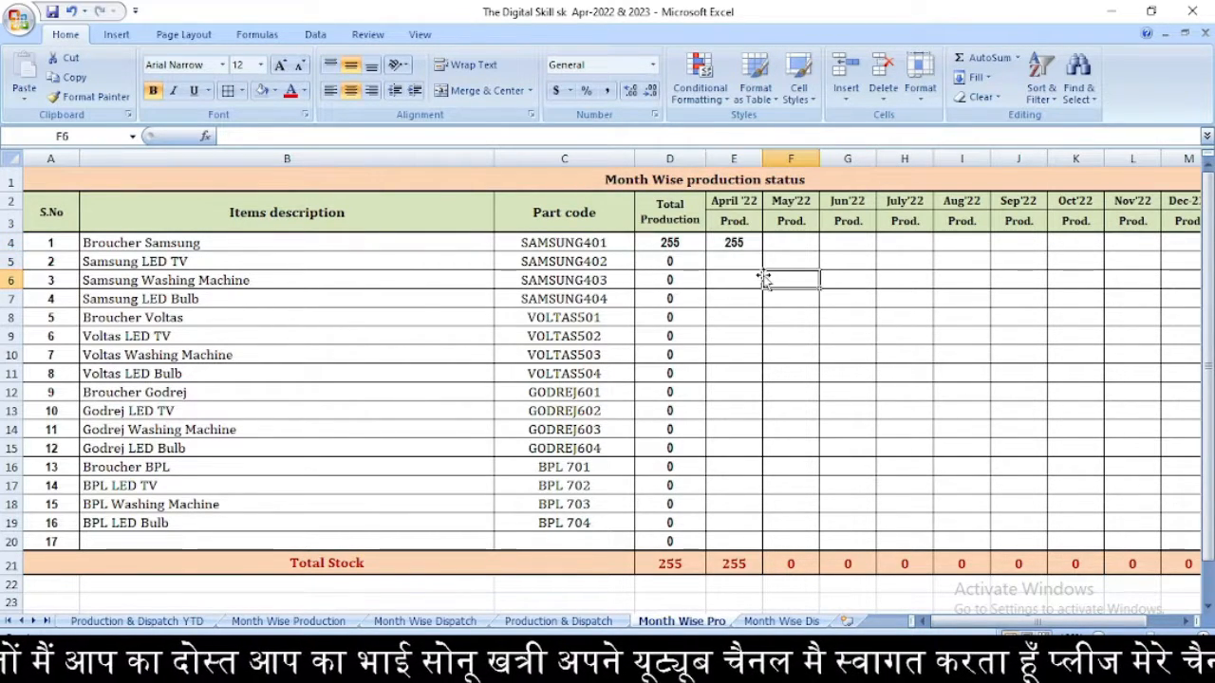
text(55)
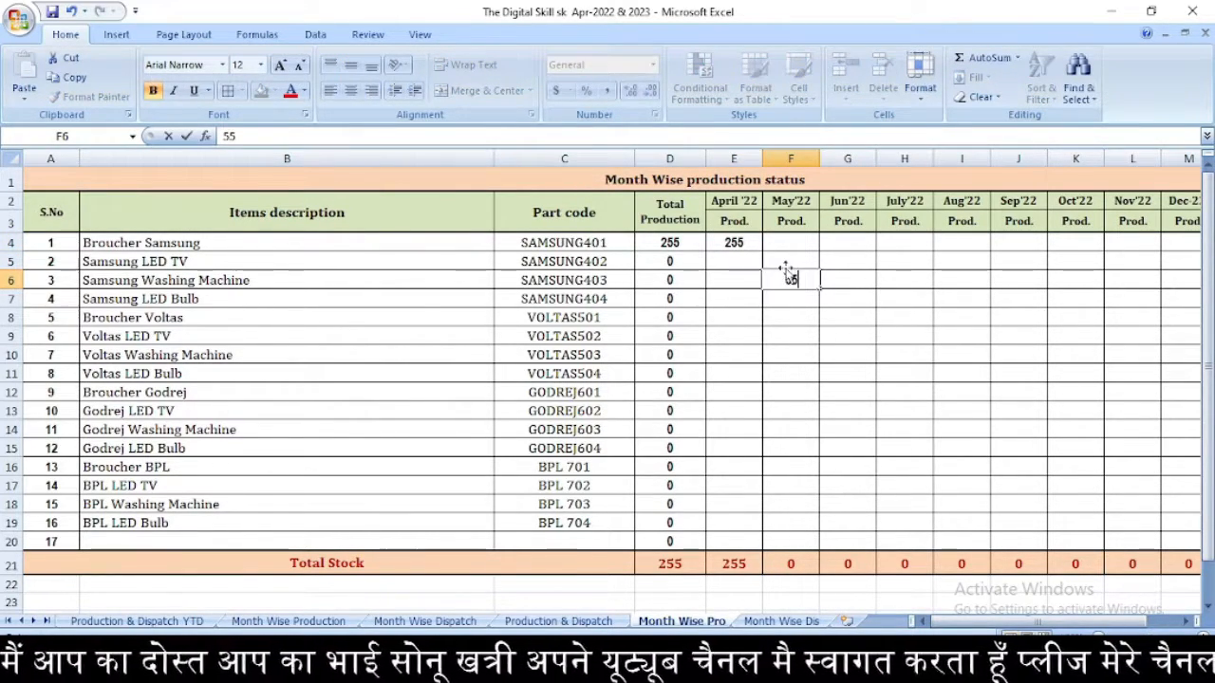
key(Return)
- Enter production of 555 for Voltas LED TV in April '22 and 5556 for Voltas LED Bulb in July'22
click(749, 332)
text(555)
key(Return)
click(880, 363)
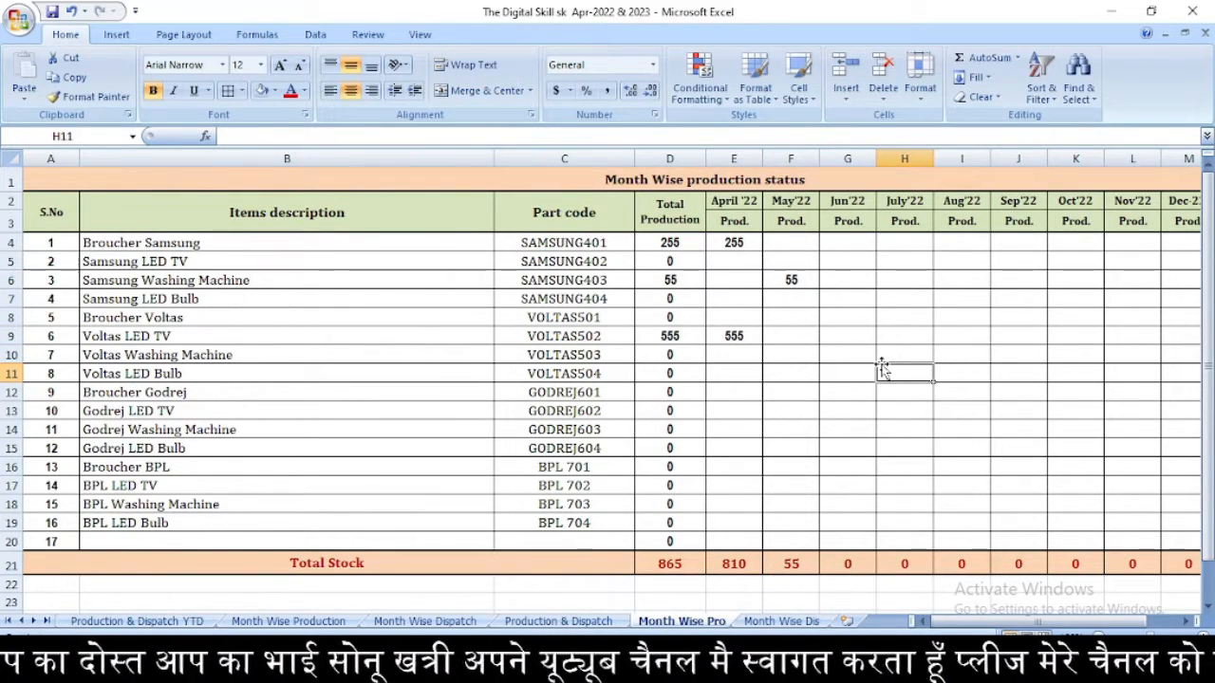
text(5556)
key(Return)
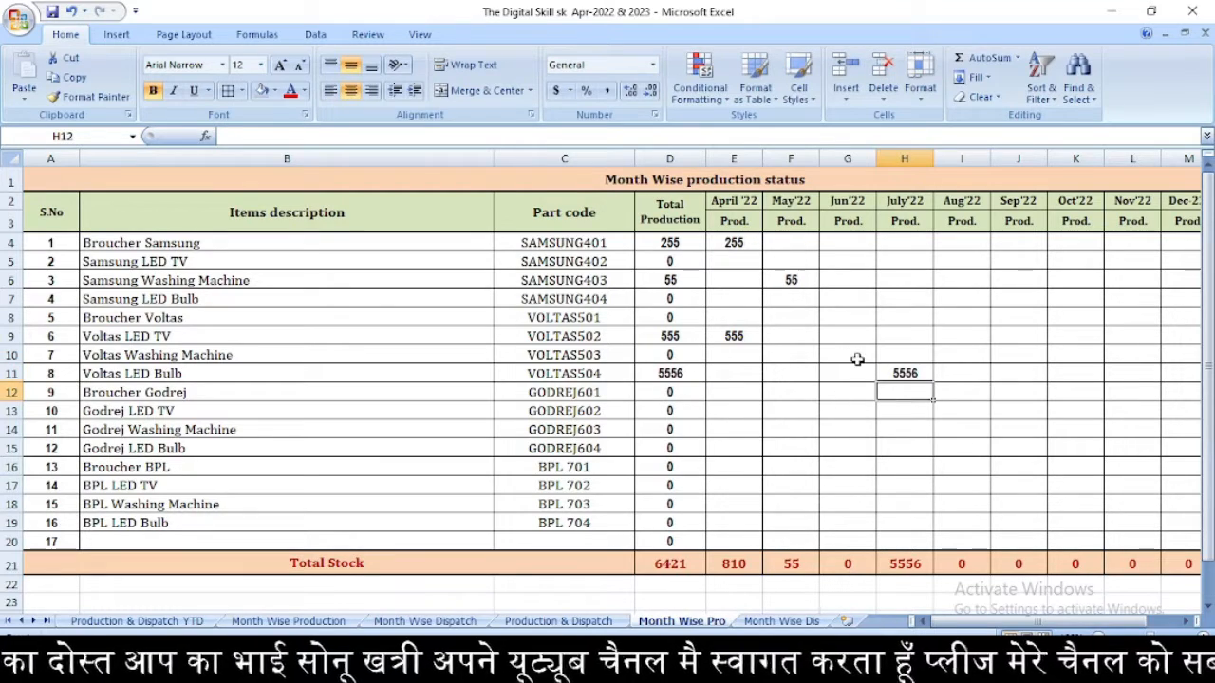
- Check the July'22 production entry against its Total Stock sum and review the Total Production formulas in D4 and D21
click(905, 374)
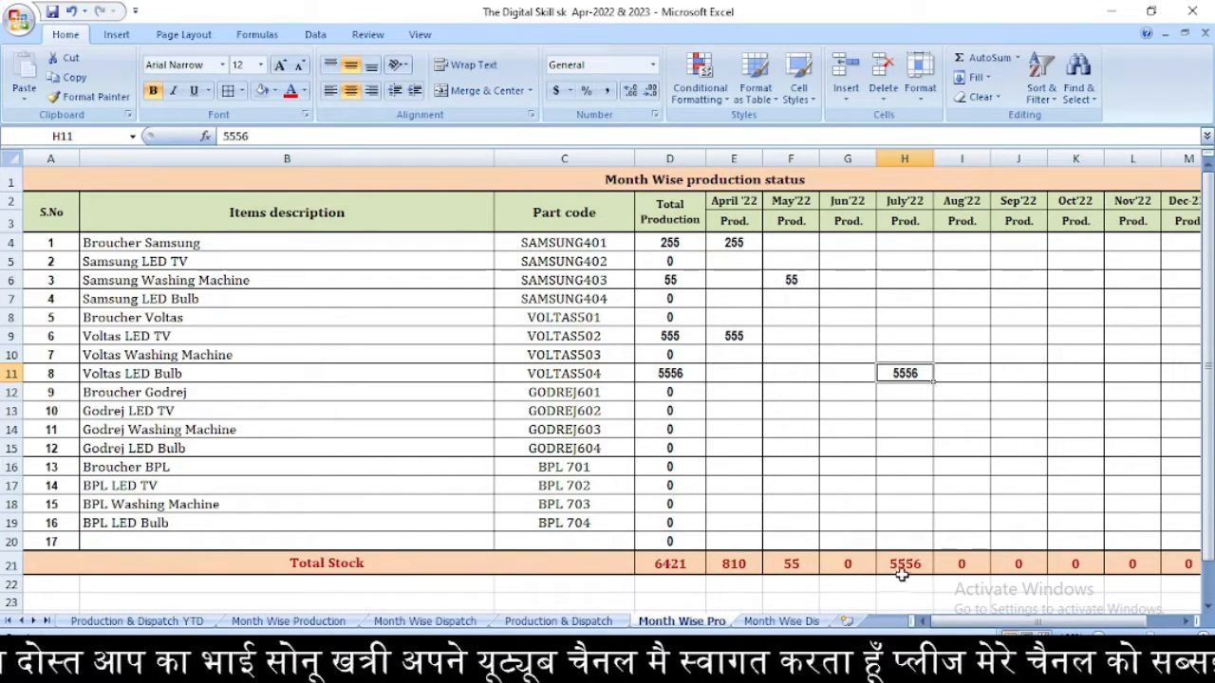
click(903, 566)
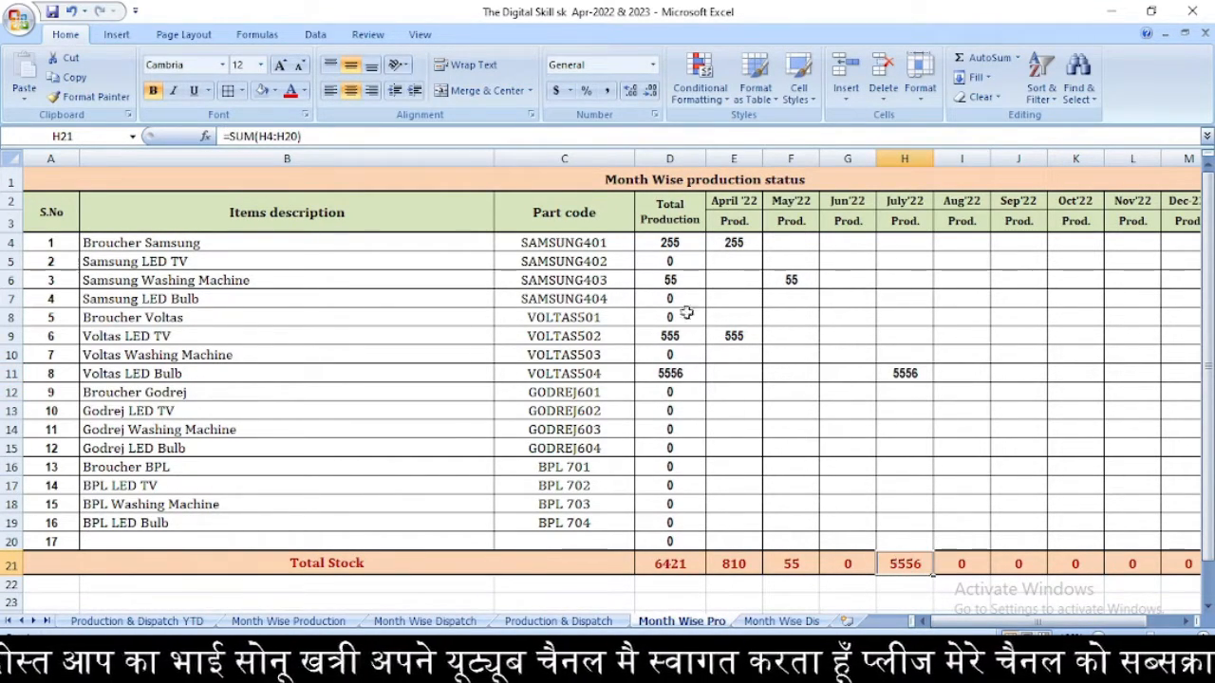
click(687, 244)
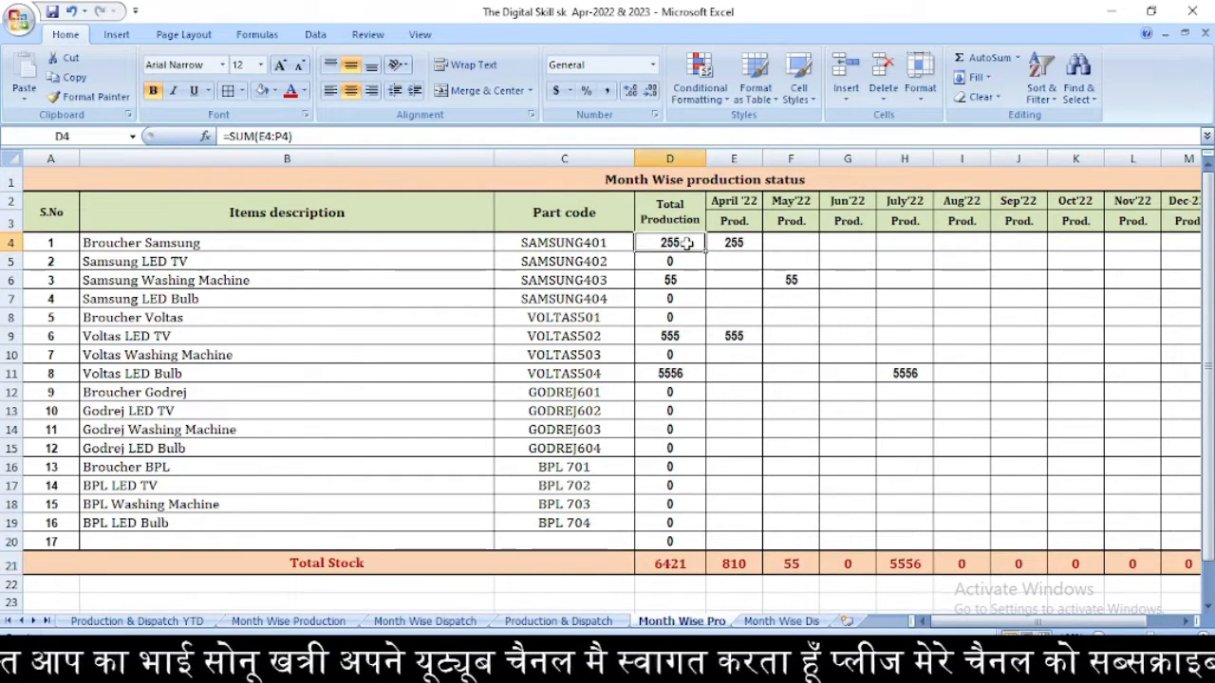
click(670, 566)
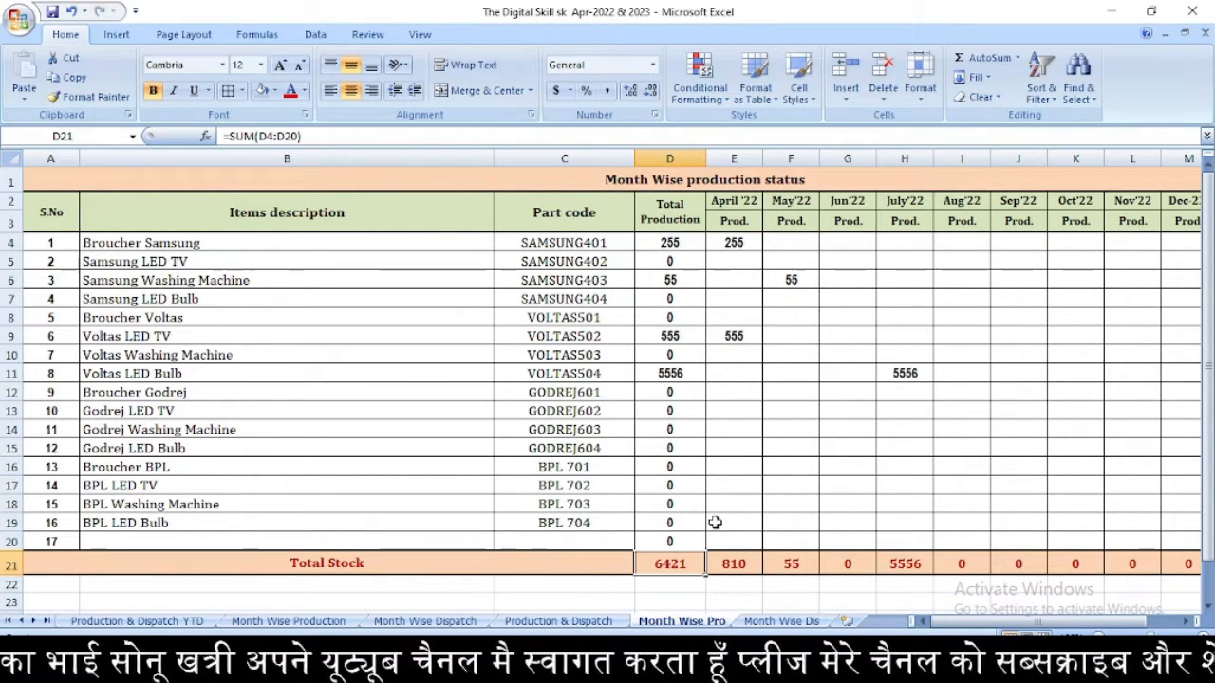
click(828, 371)
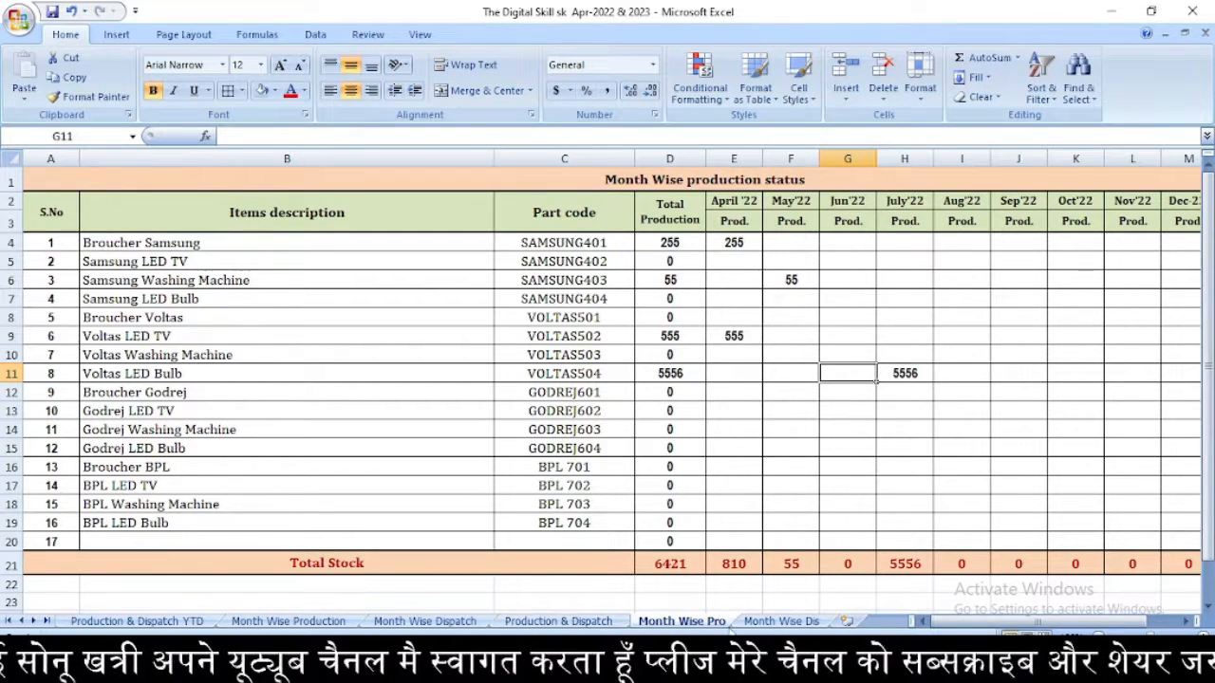
- On the Month Wise Dis sheet, enter dispatch of 545 for Broucher Samsung in April '22 and 554 for Samsung LED Bulb in July'22
click(781, 621)
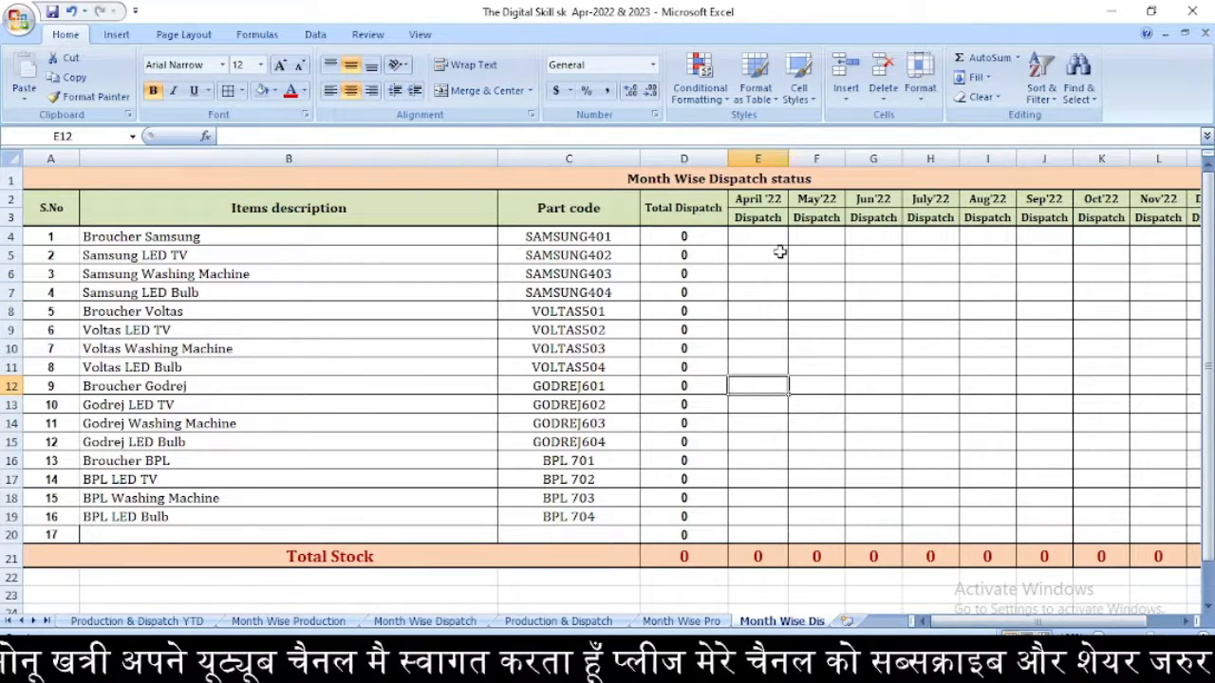
click(765, 221)
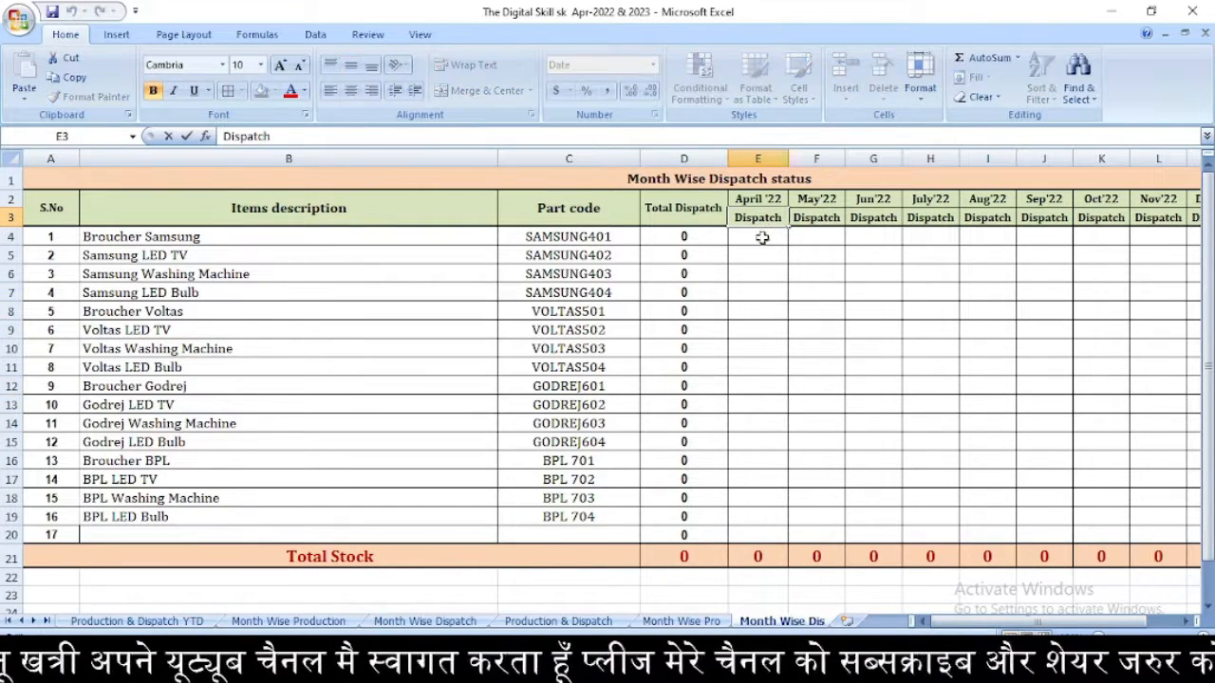
click(792, 258)
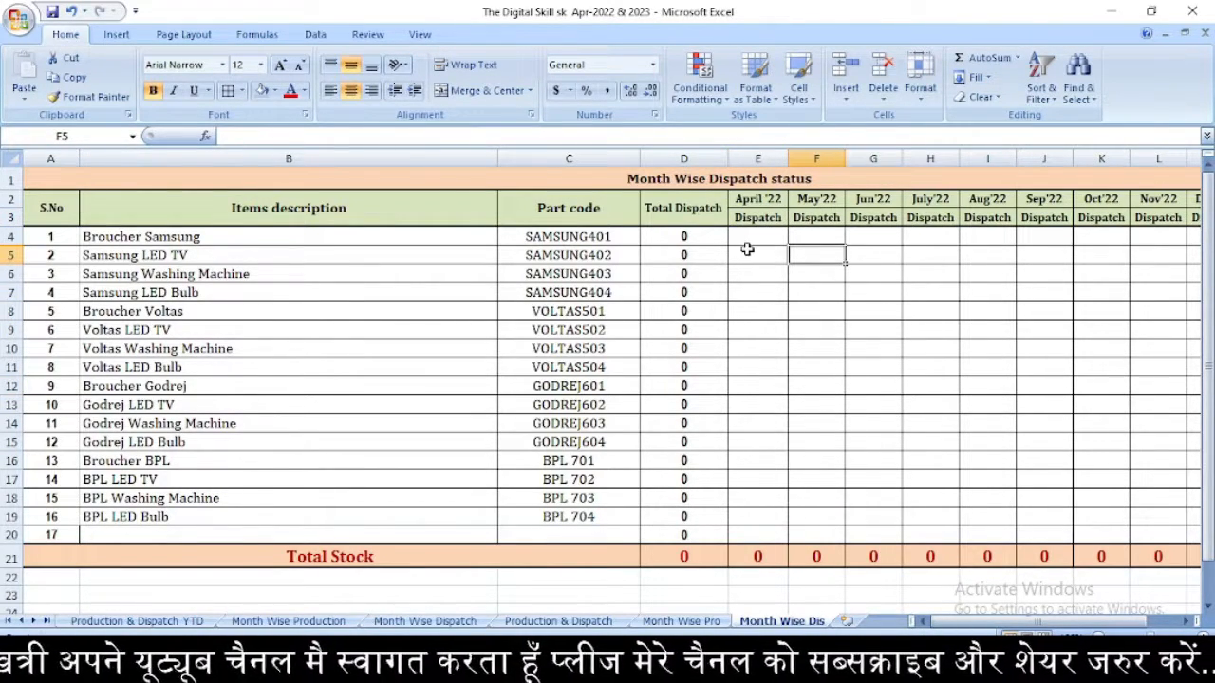
click(747, 250)
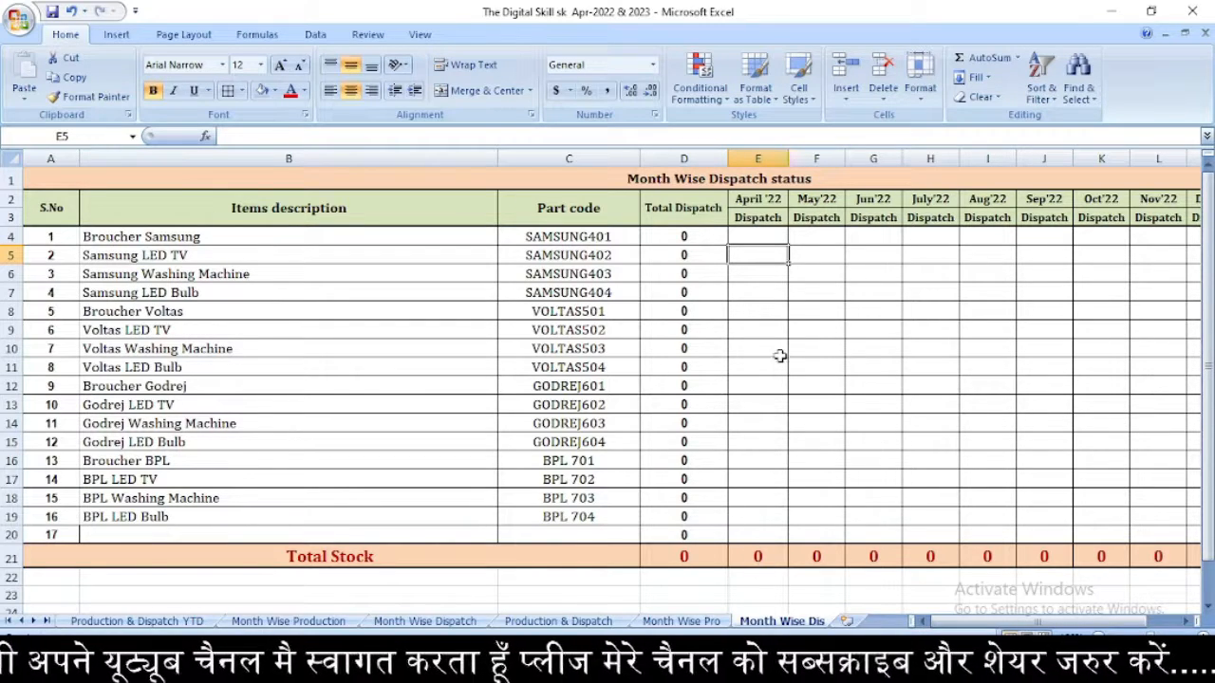
click(765, 241)
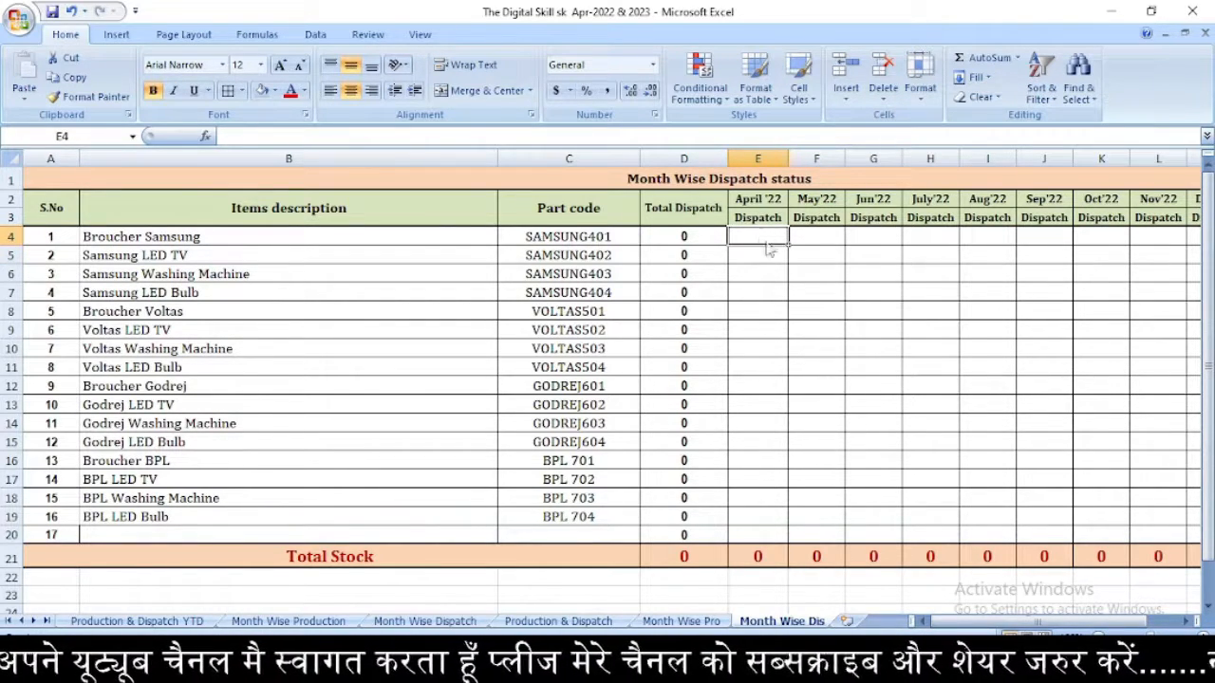
text(545)
key(Return)
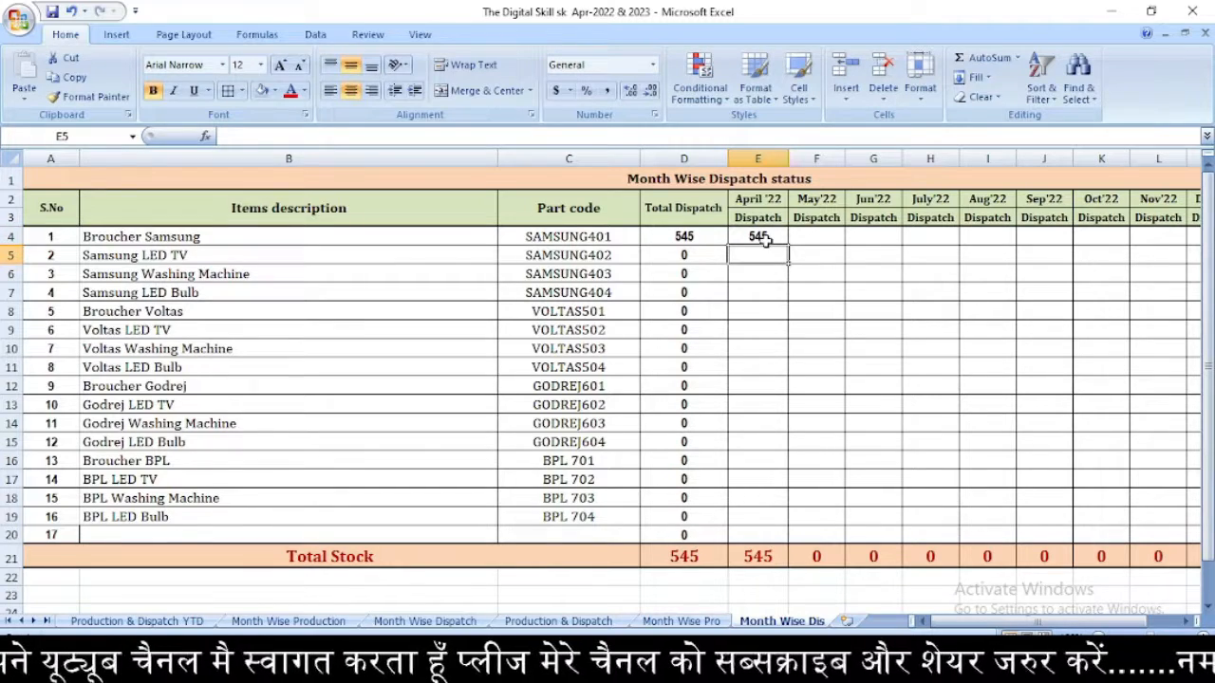
click(908, 297)
text(554)
key(Return)
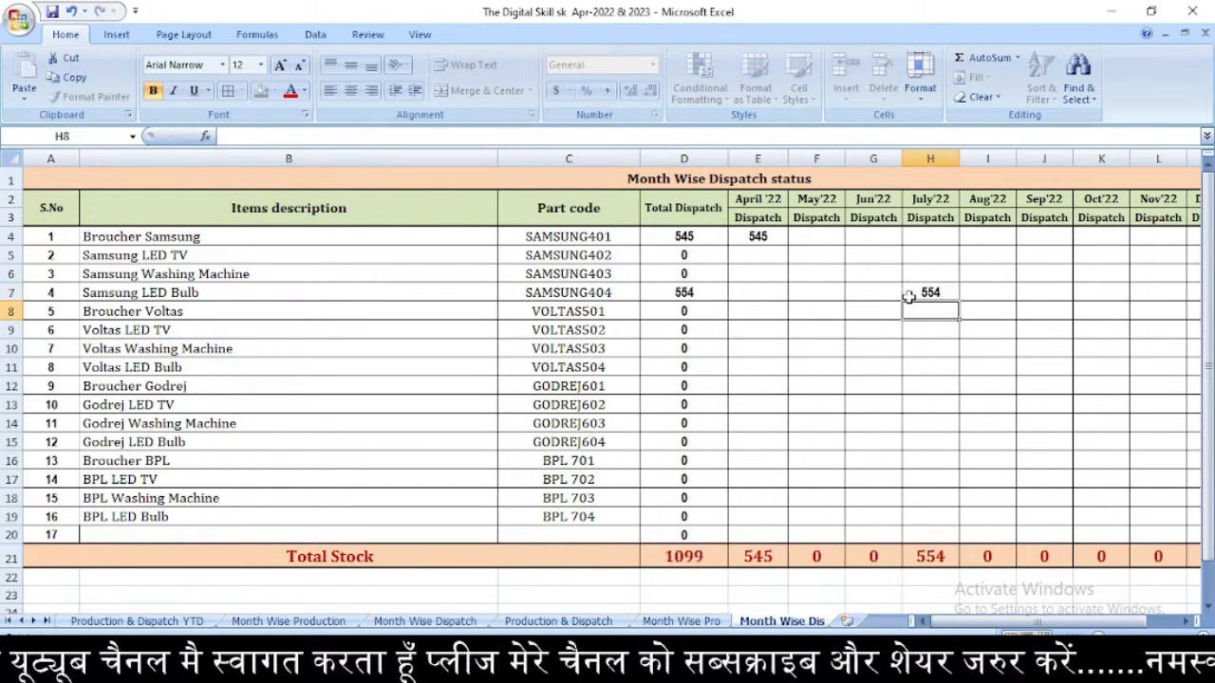
- Enter dispatch of 5542 for Samsung LED Bulb in May'22 and 554 for Voltas LED TV in Jun'22
click(833, 289)
text(5542)
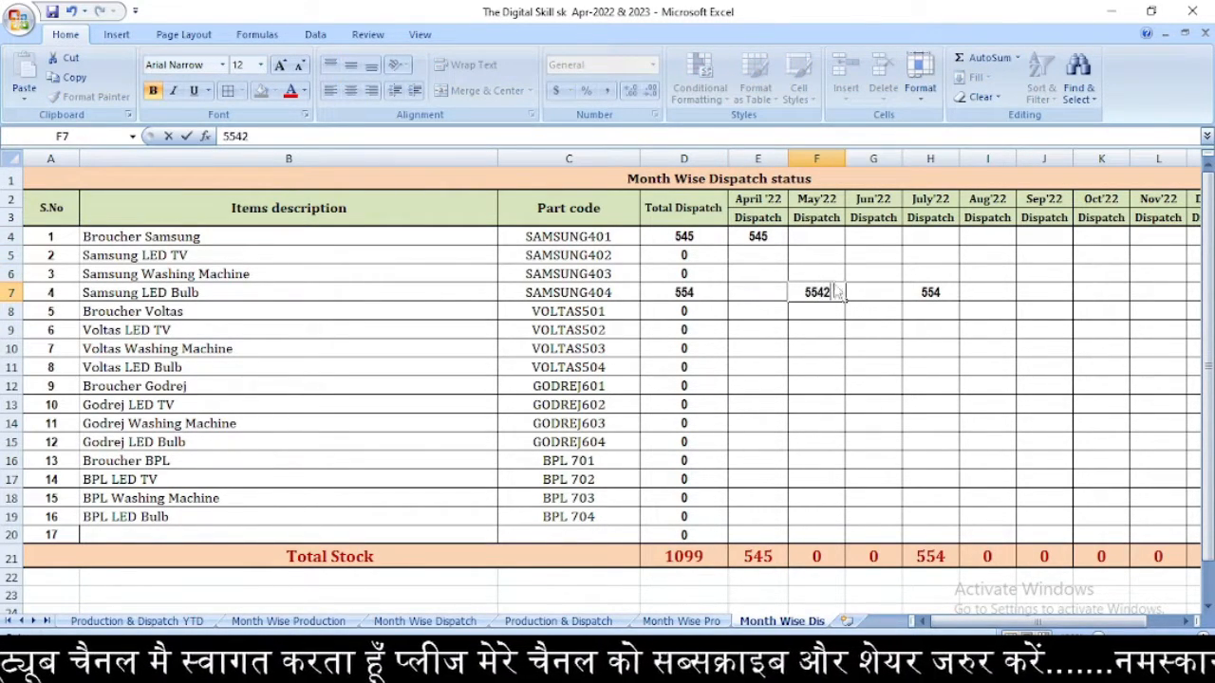
key(Return)
click(909, 370)
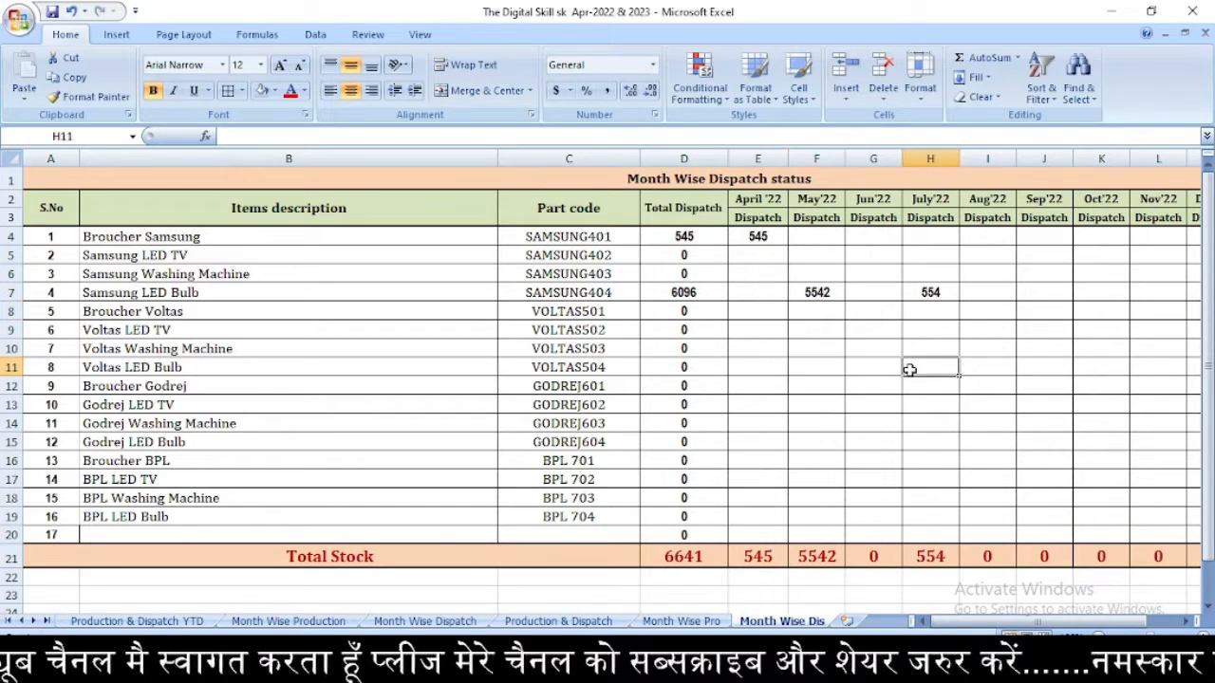
click(864, 334)
text(554)
key(Return)
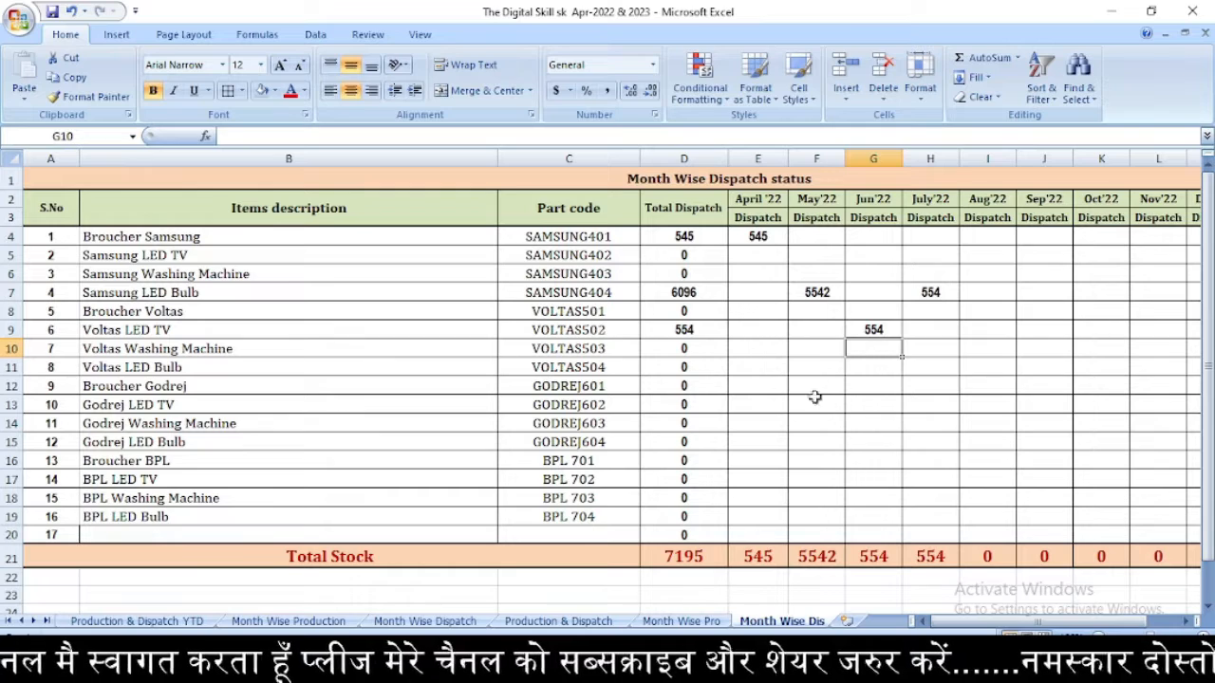
- Enter April '22 dispatch of 5546 for Broucher Godrej and 554 for Voltas Washing Machine
click(831, 408)
click(774, 383)
text(5546)
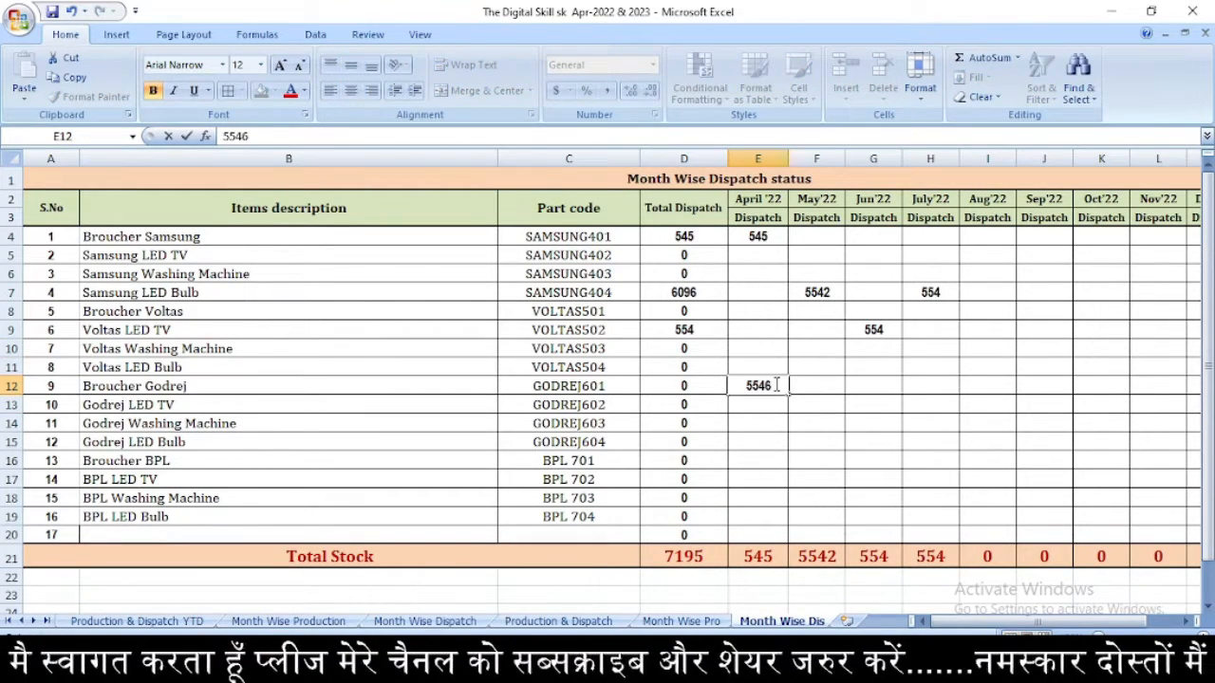
key(Return)
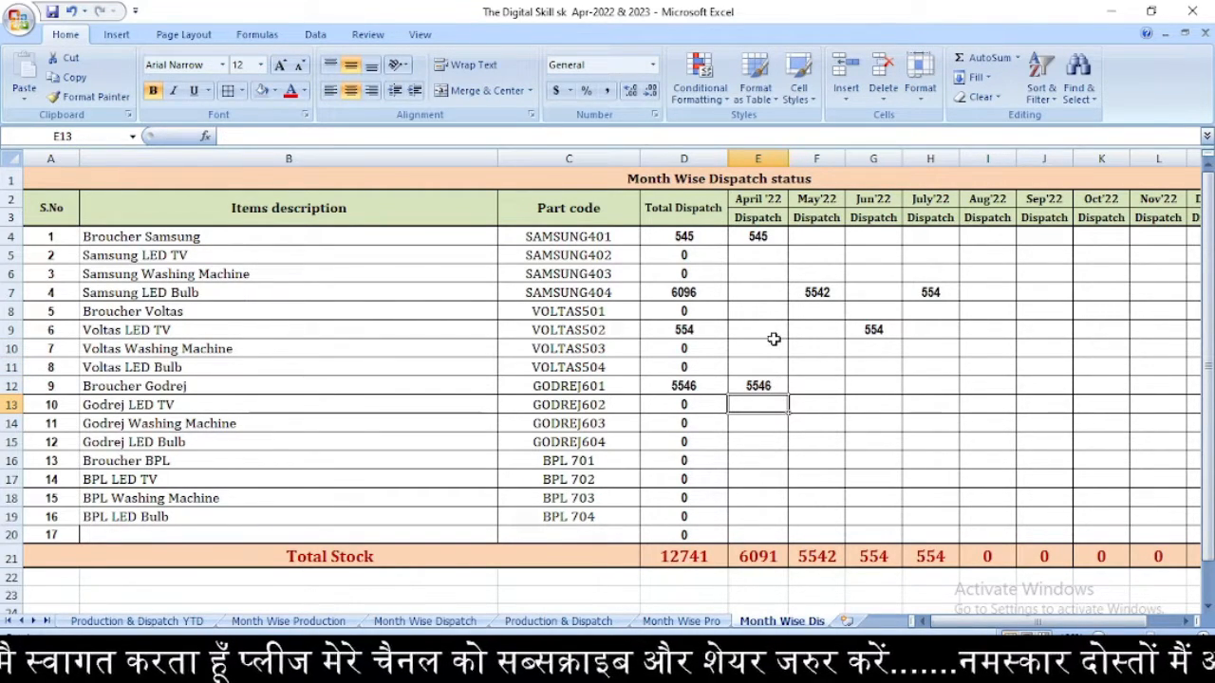
click(775, 341)
text(554)
key(Return)
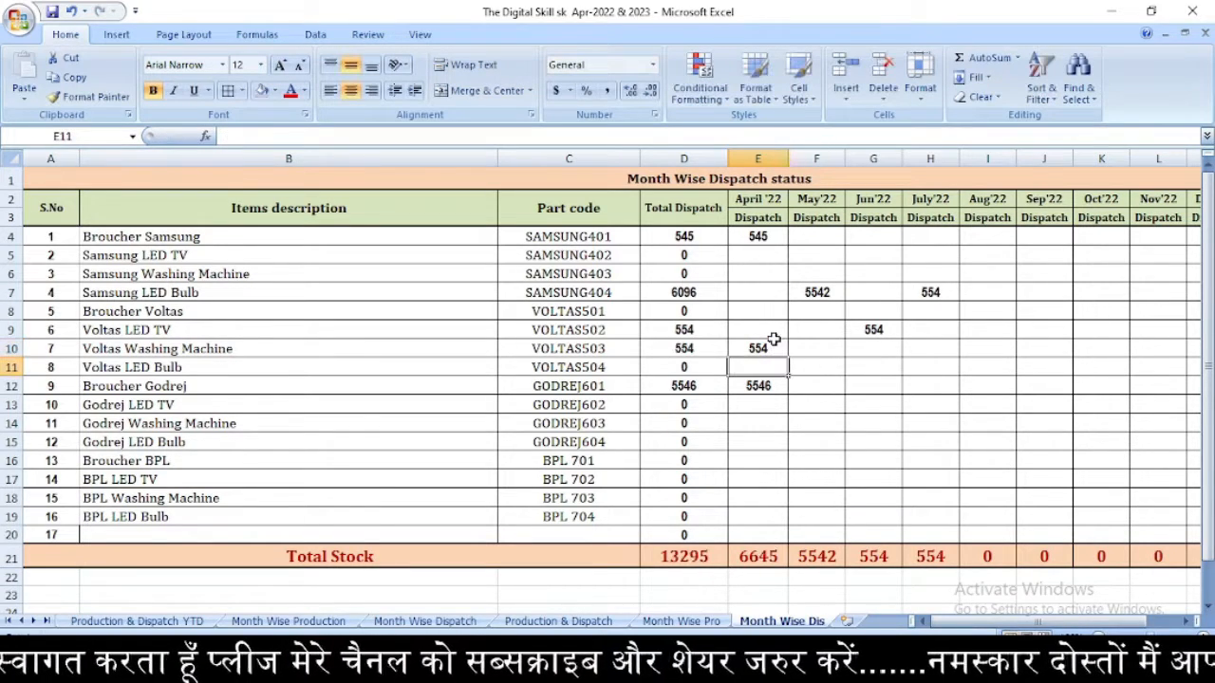
- Enter BPL LED TV dispatch of 5546 in April '22 and 558 in Jun'22
click(757, 469)
text(5546)
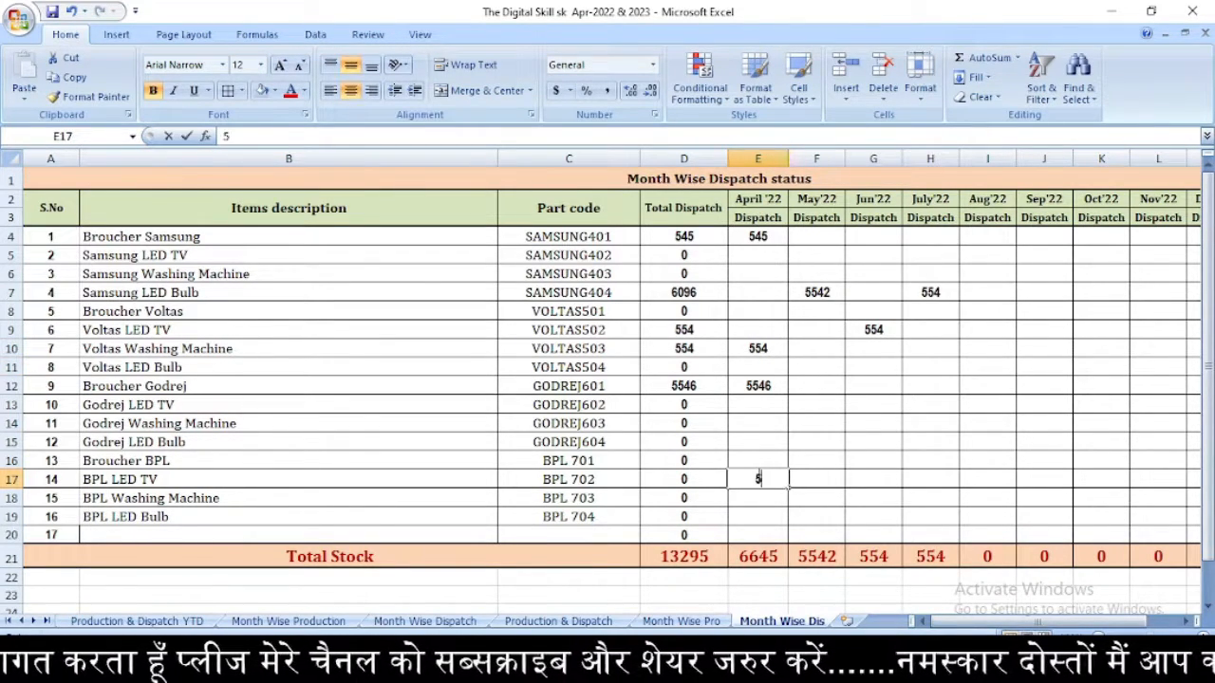
key(Return)
click(885, 475)
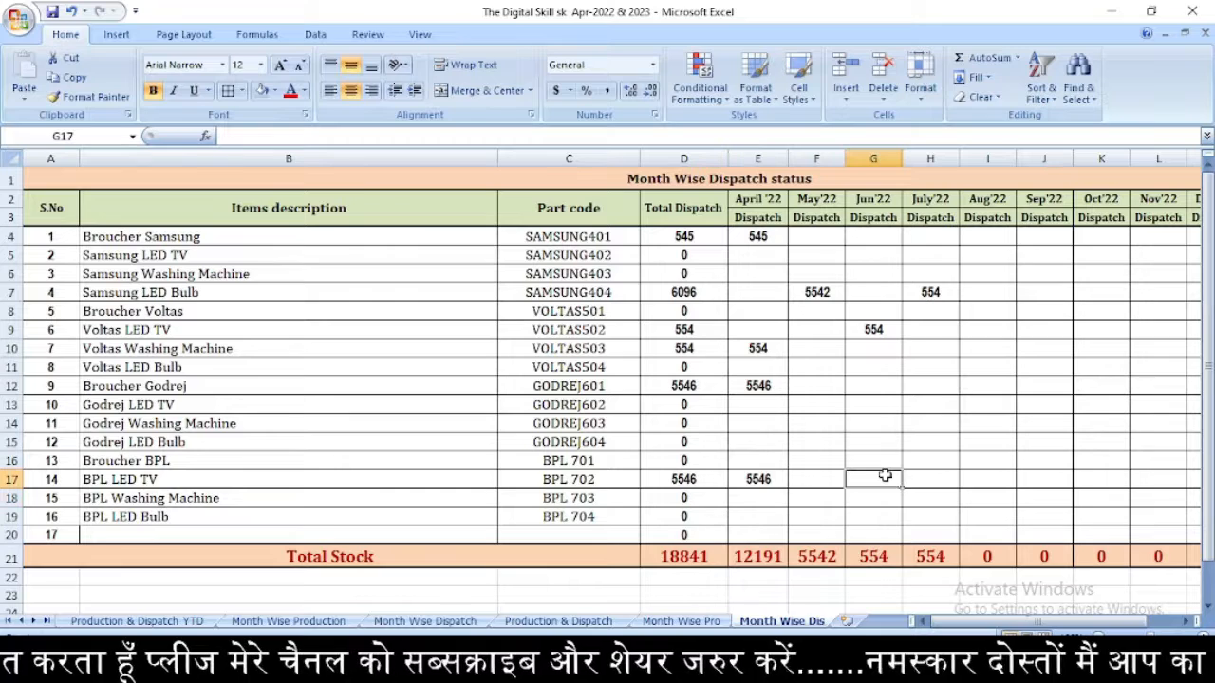
text(558)
key(Return)
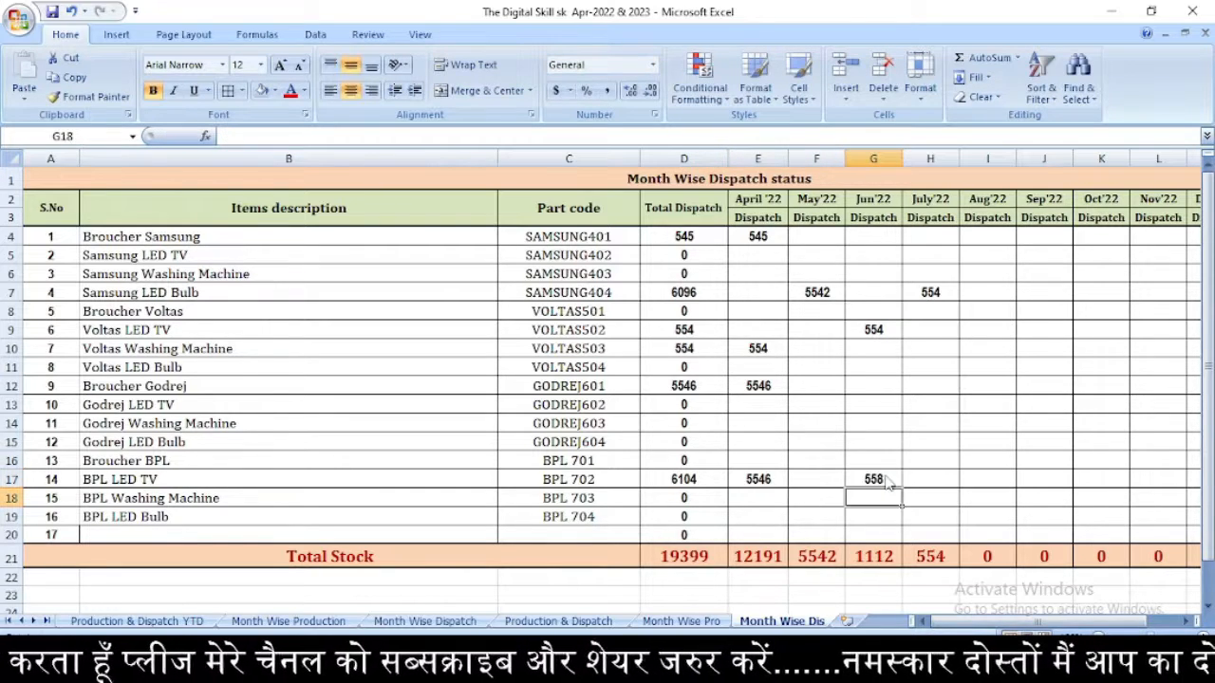
- Check the Total Stock formulas for Jun'22 and Total Dispatch against the cells they sum in rows 4 to 20
click(978, 421)
click(873, 558)
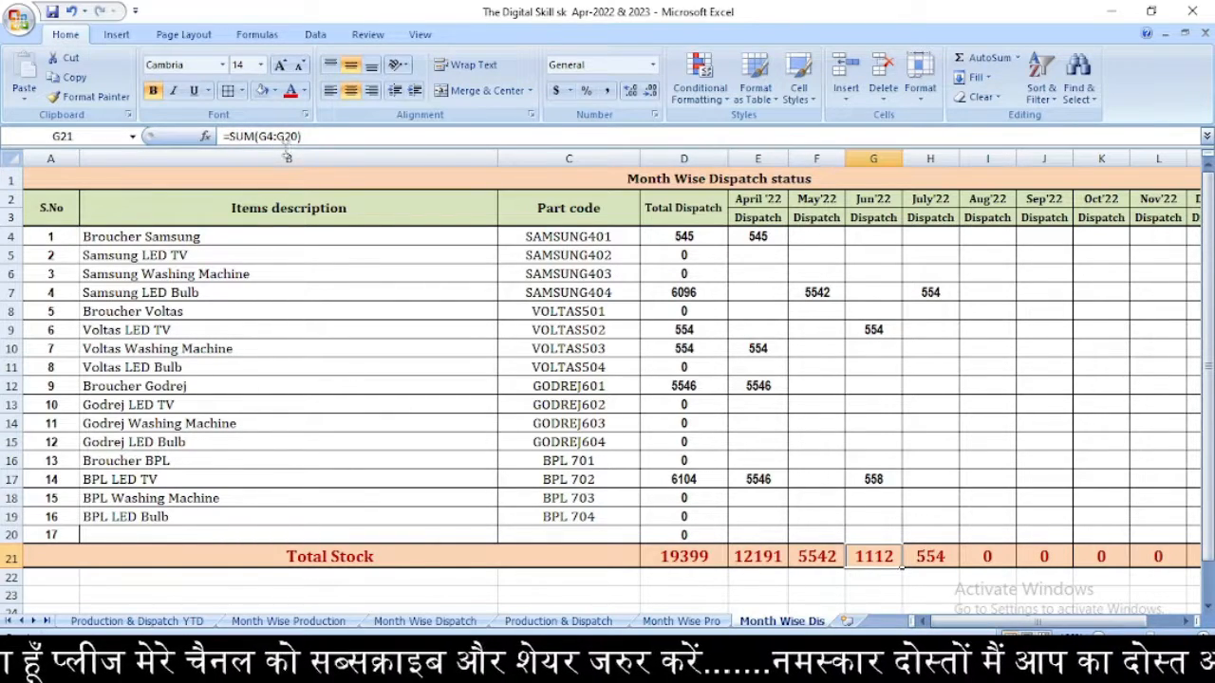
drag(875, 235, 871, 539)
click(878, 561)
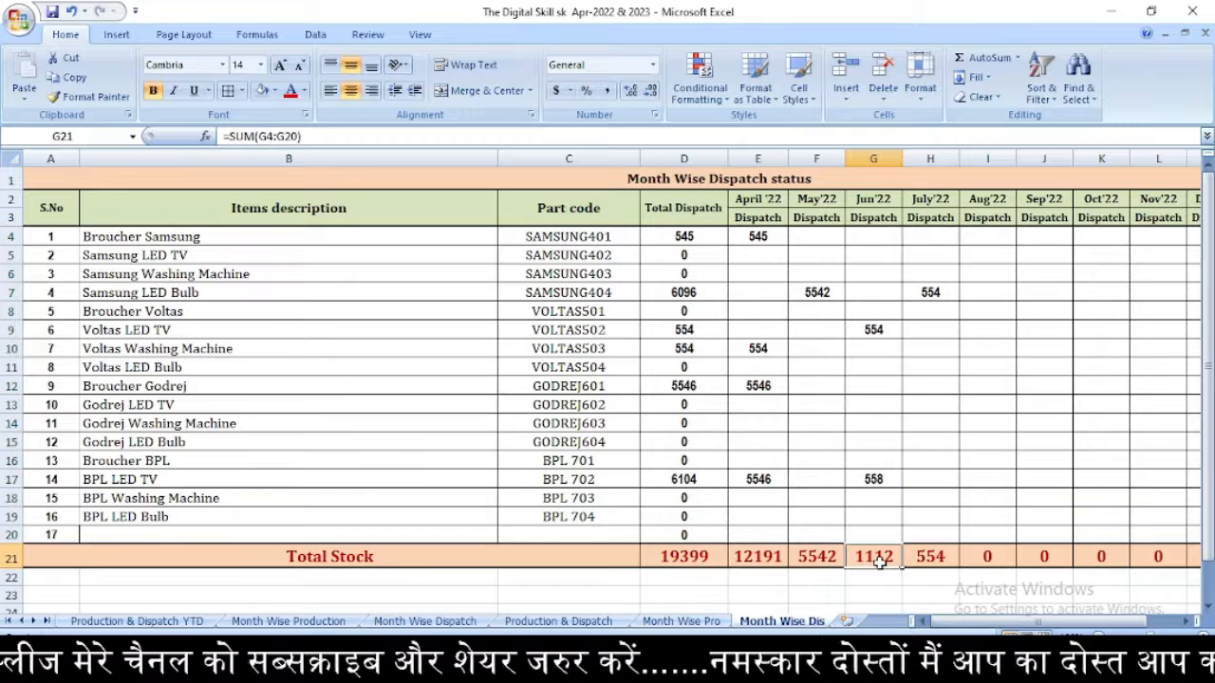
click(668, 560)
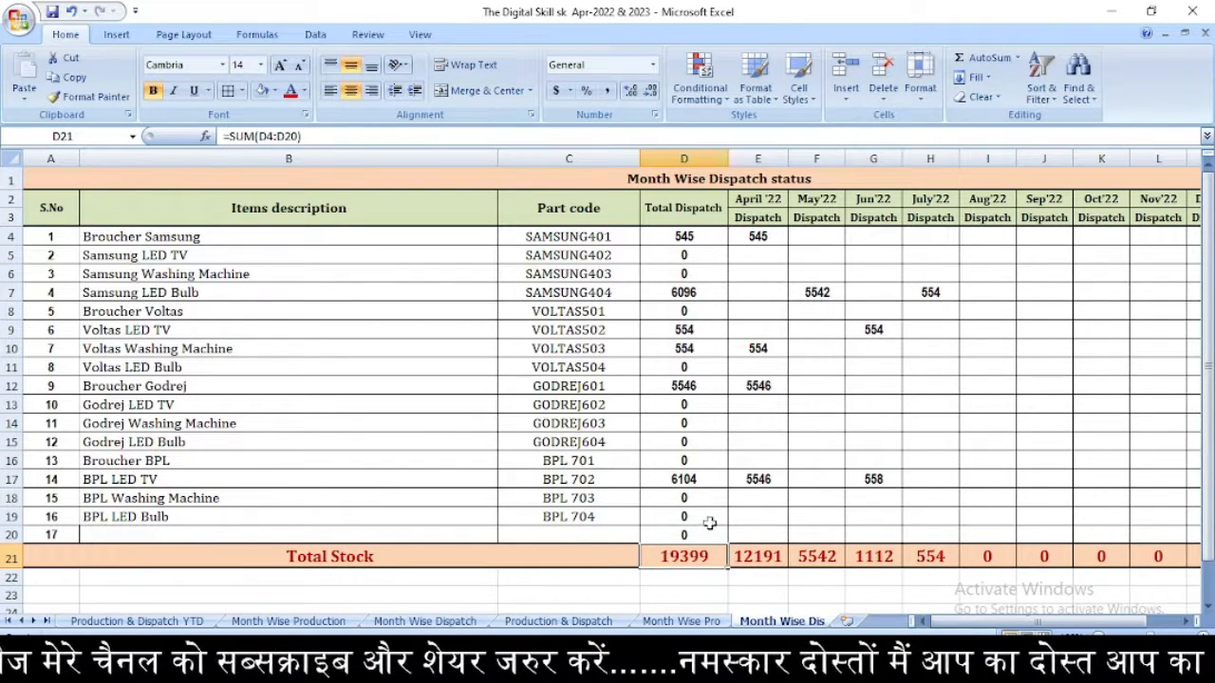
drag(692, 238, 721, 534)
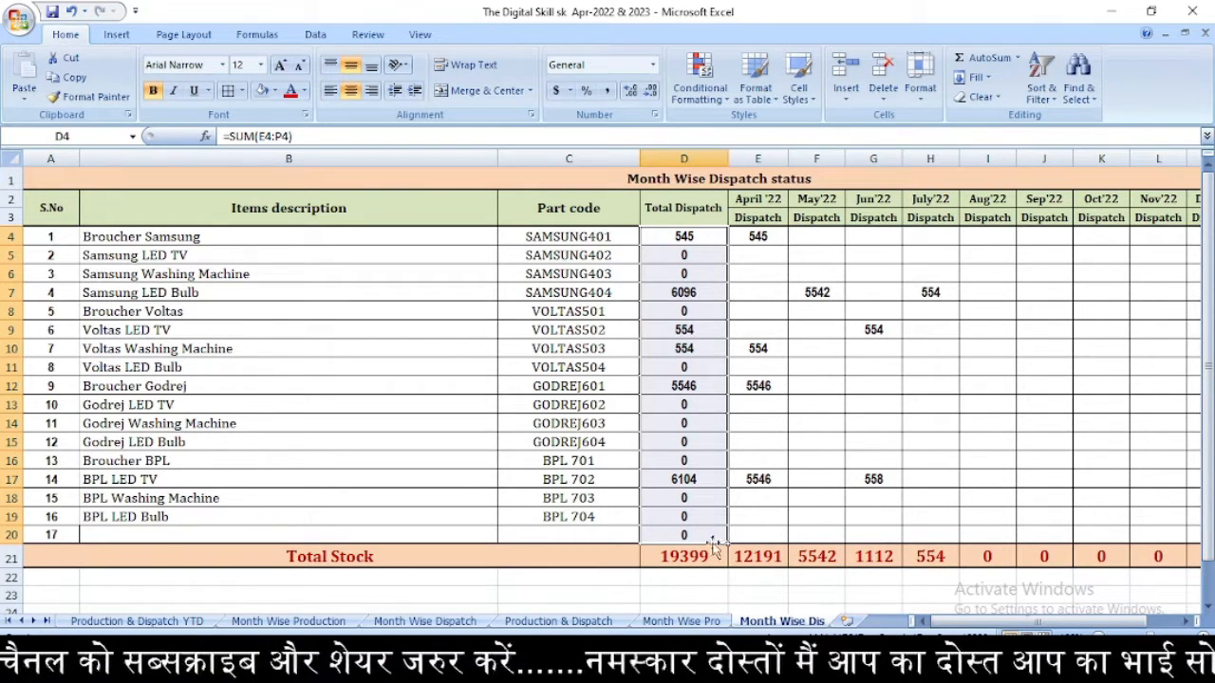
click(693, 560)
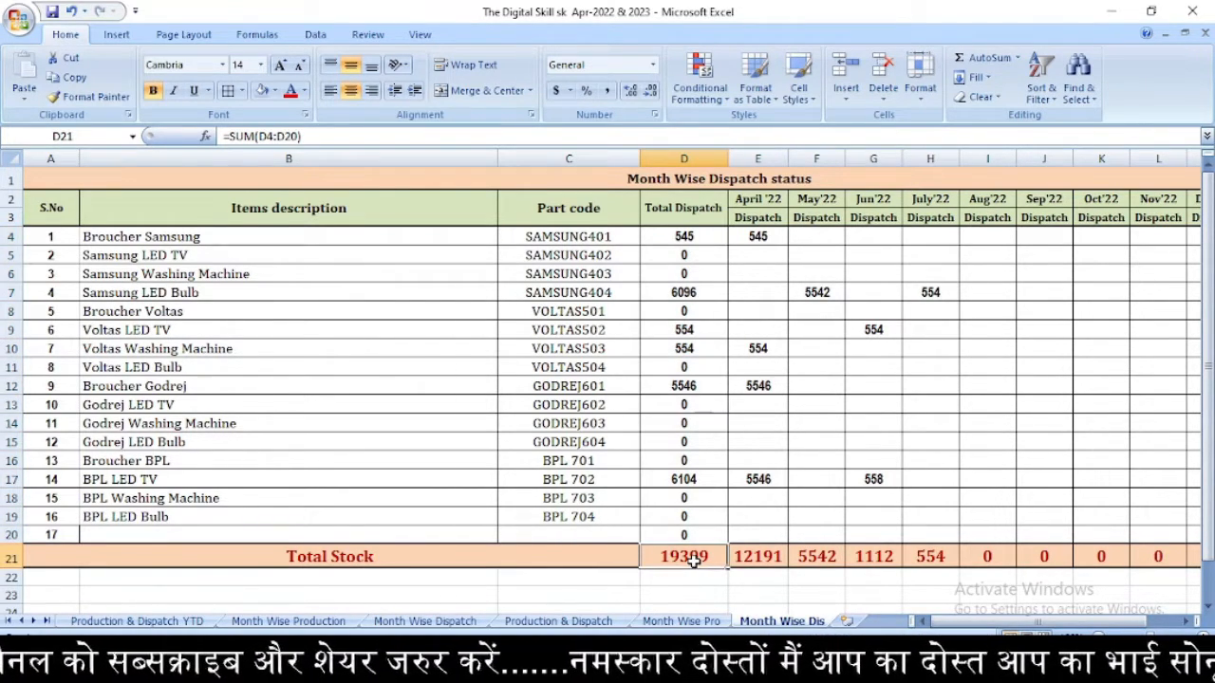
click(705, 237)
- Return to the Production & Dispatch worksheet
click(930, 325)
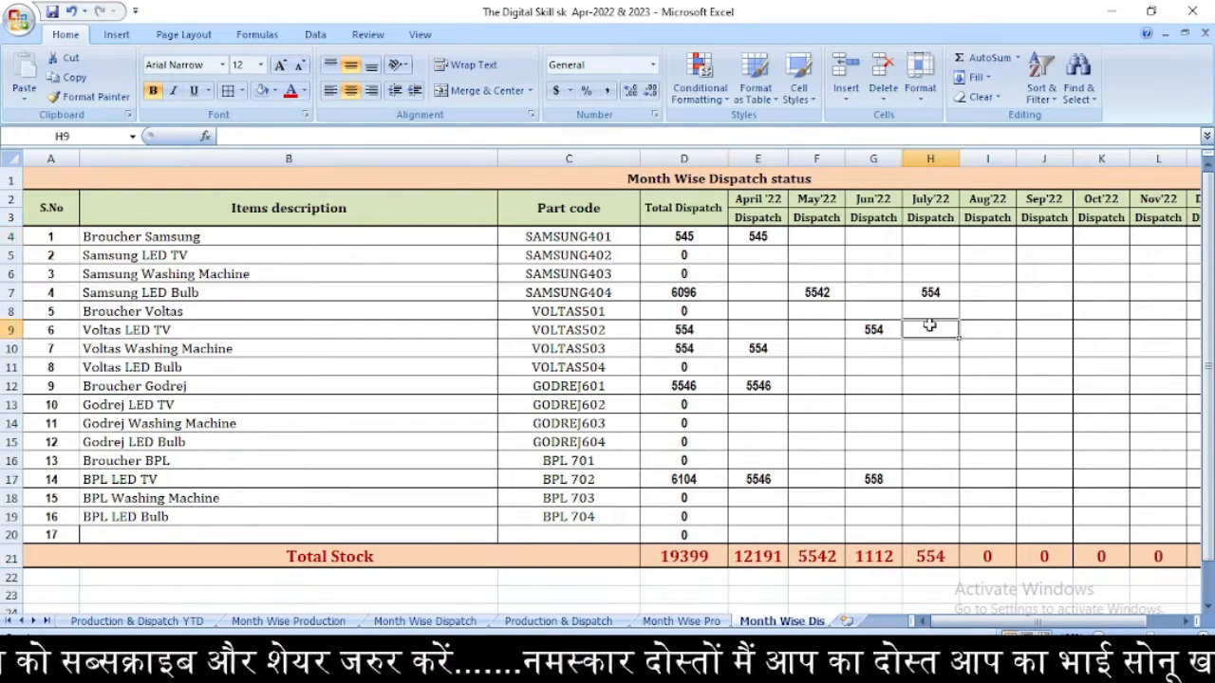
click(839, 385)
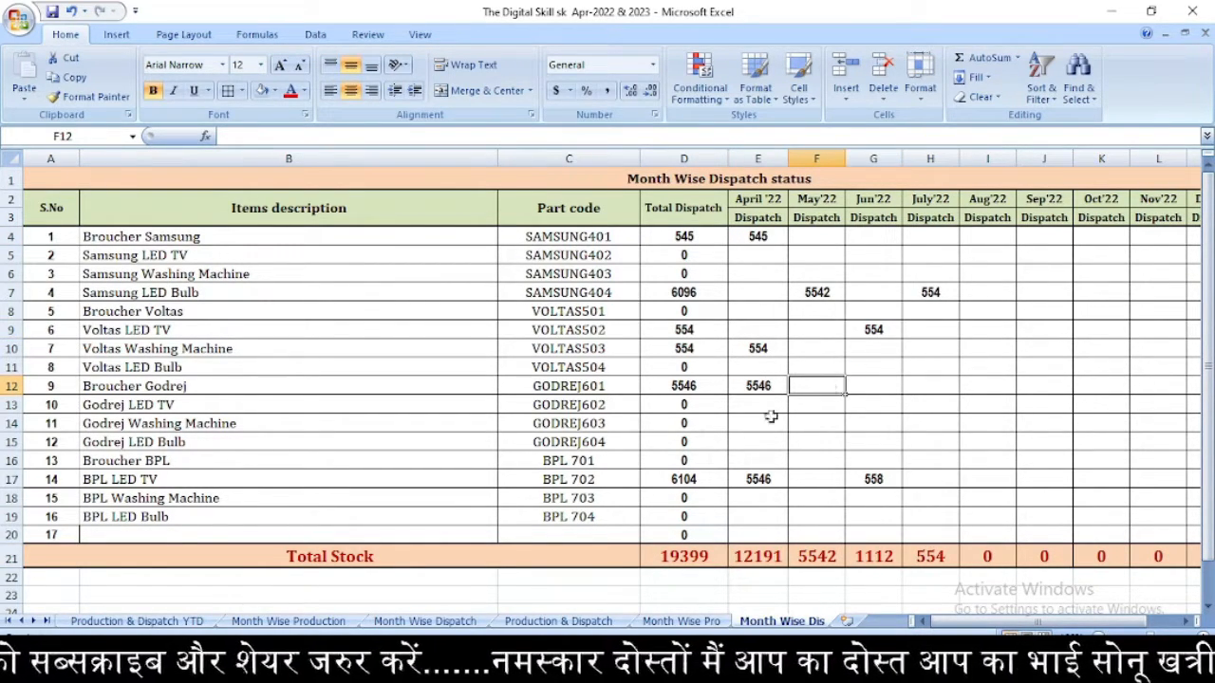
click(581, 623)
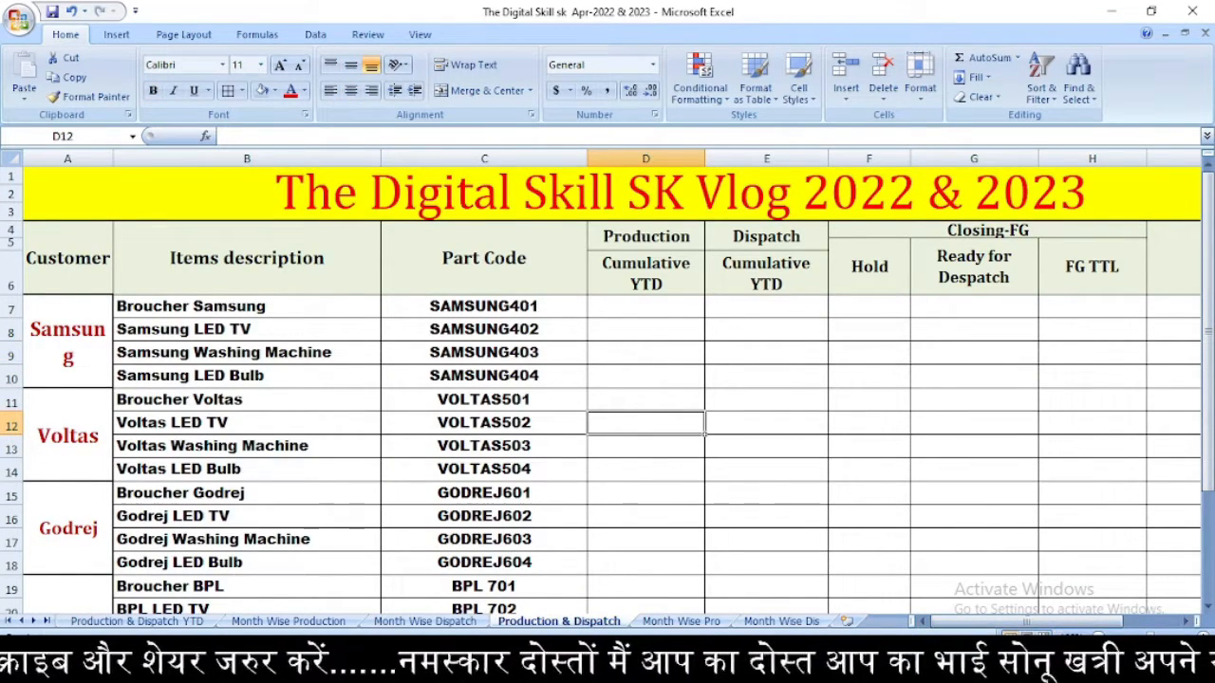
- Link Broucher Samsung's Production Cumulative YTD cell to its Total Production in cell D4 of the Month Wise Pro sheet
scroll(607, 380, down, 1)
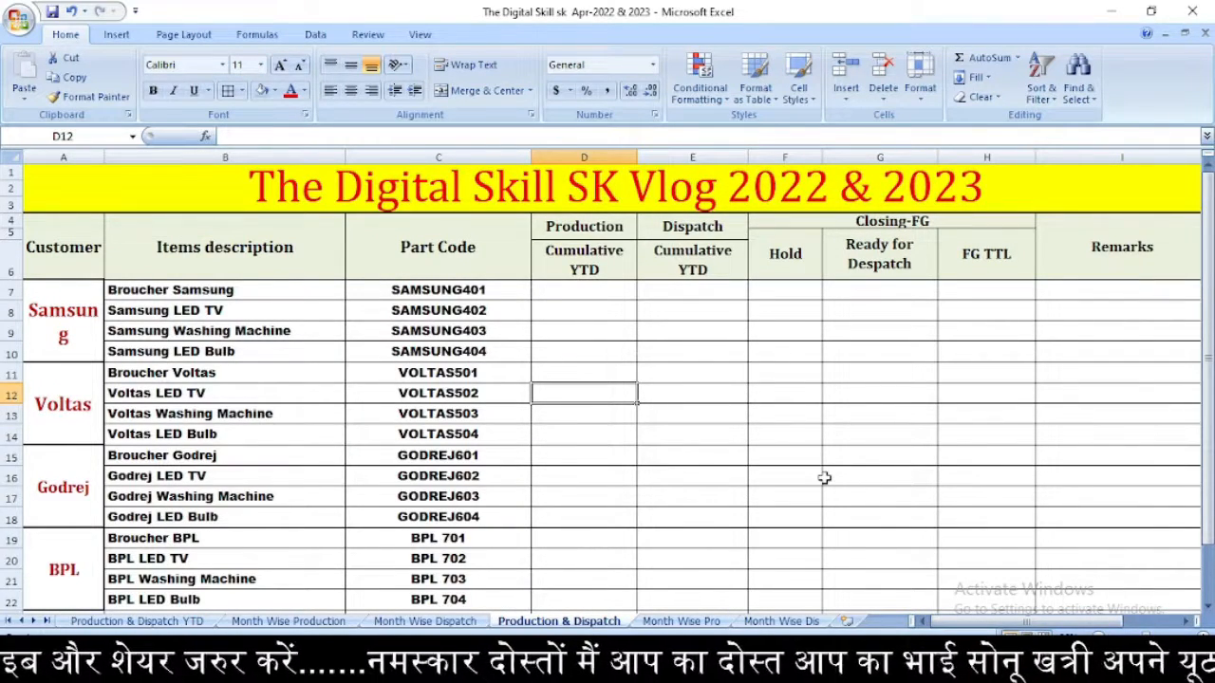
click(802, 398)
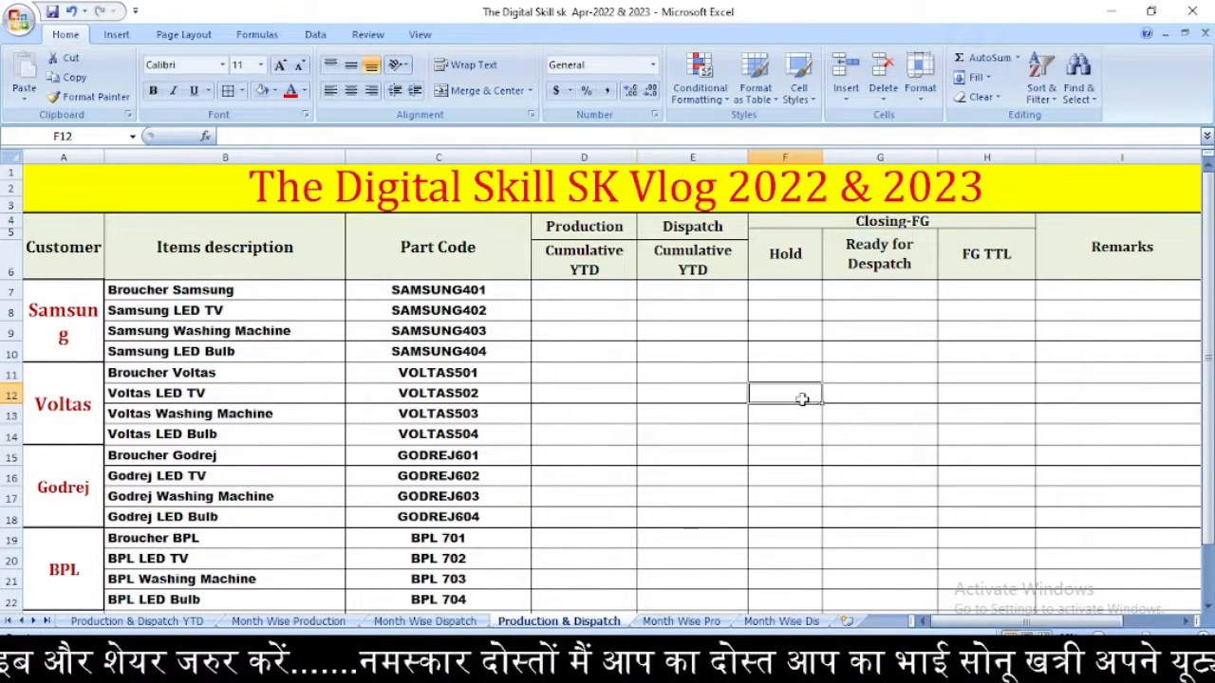
click(588, 291)
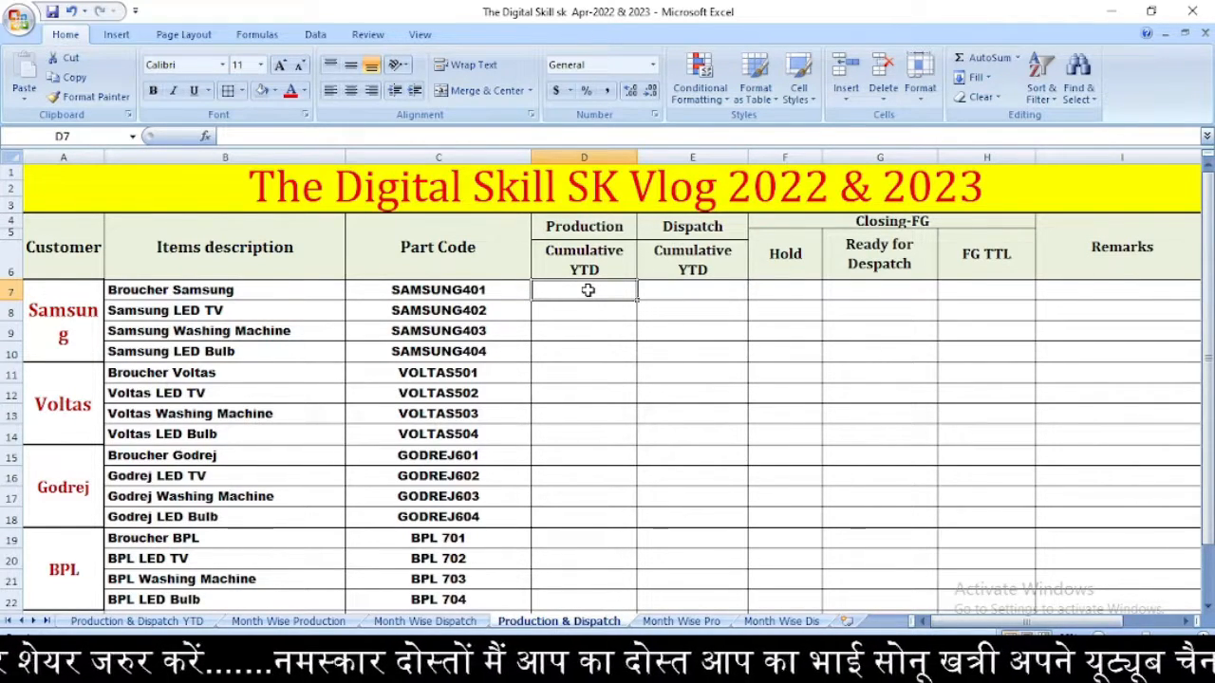
text(+)
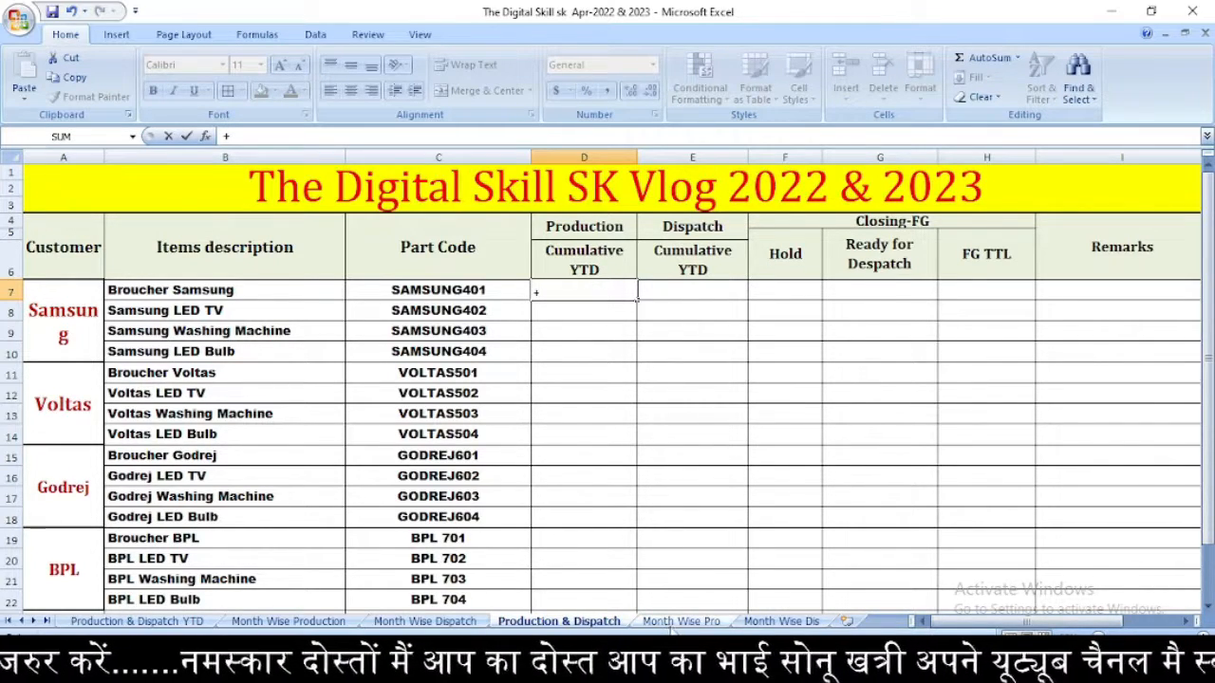
click(681, 622)
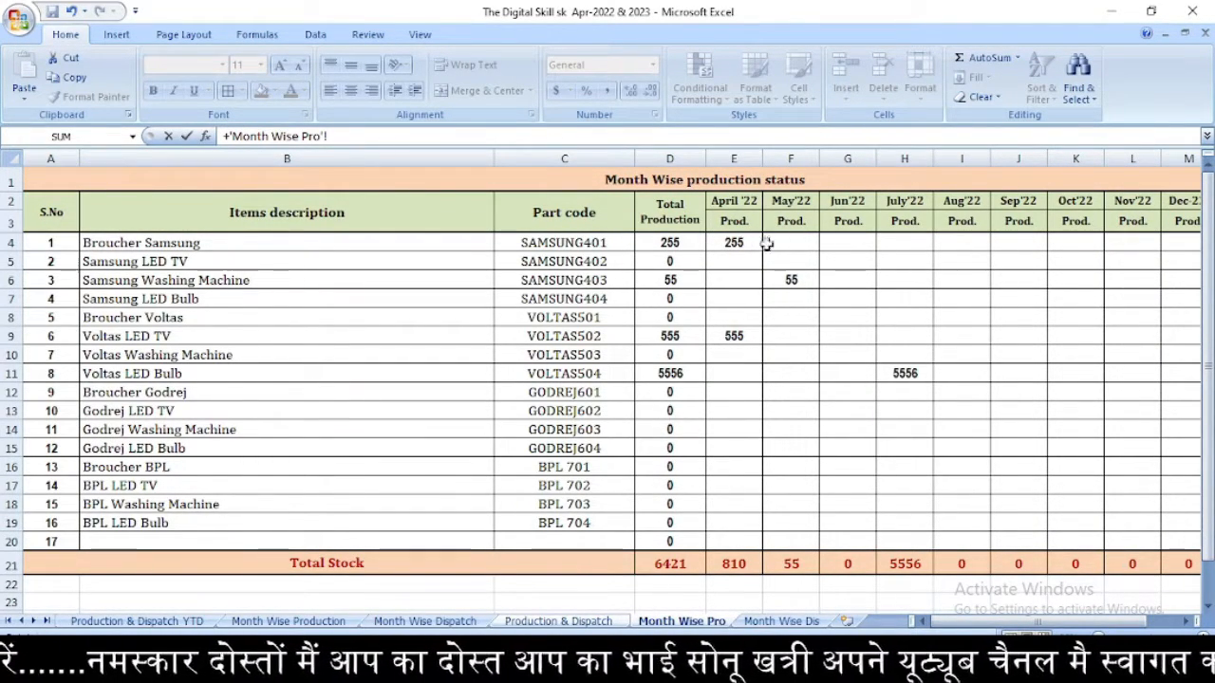
click(680, 243)
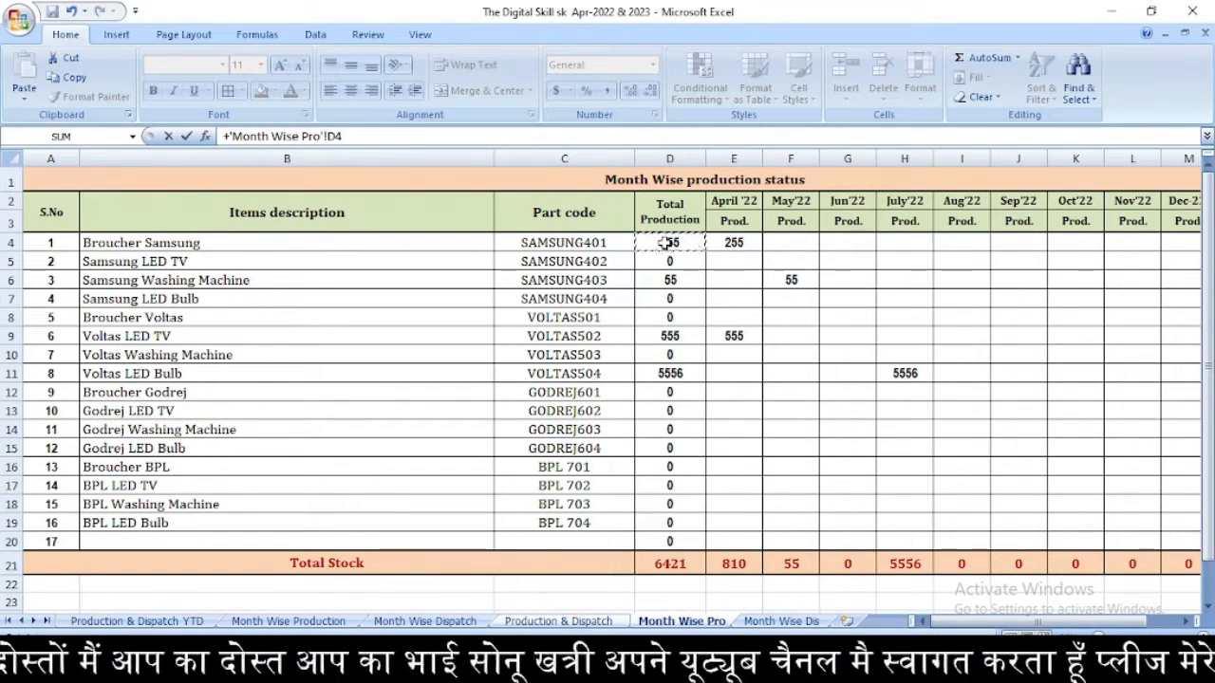
key(Return)
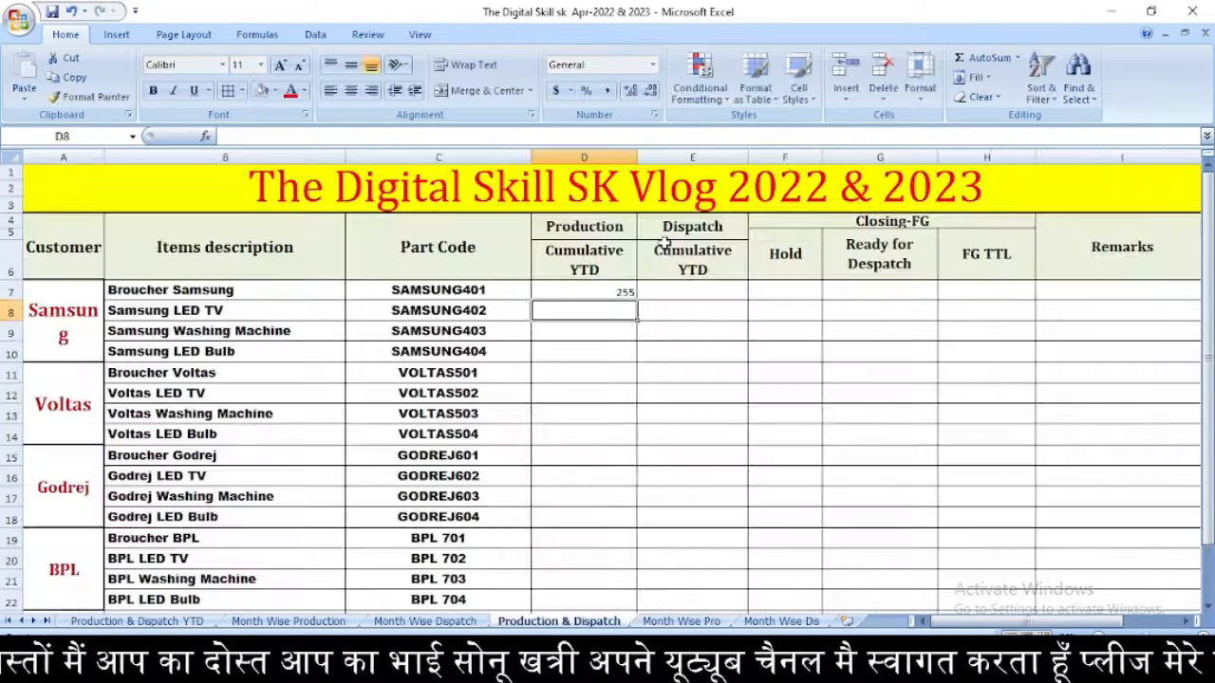
- Enter May'22 production of 54 for Broucher Samsung and check the linked YTD cell on the Production & Dispatch sheet
click(612, 292)
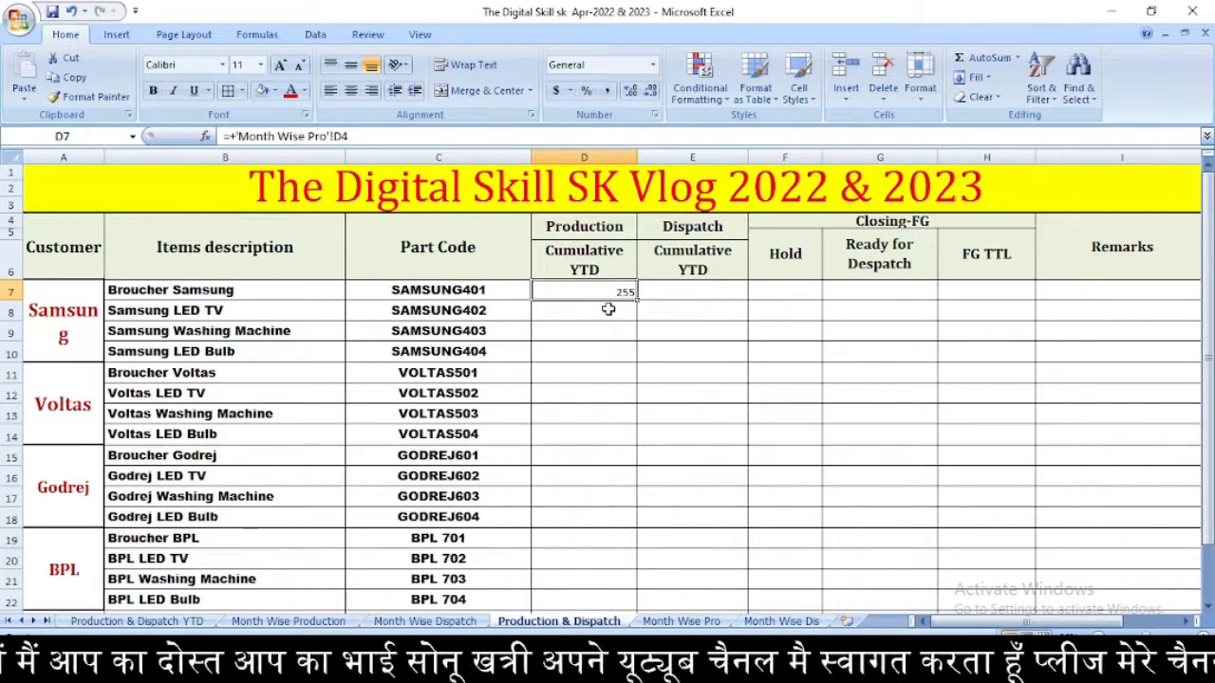
key(ctrl+bracketleft)
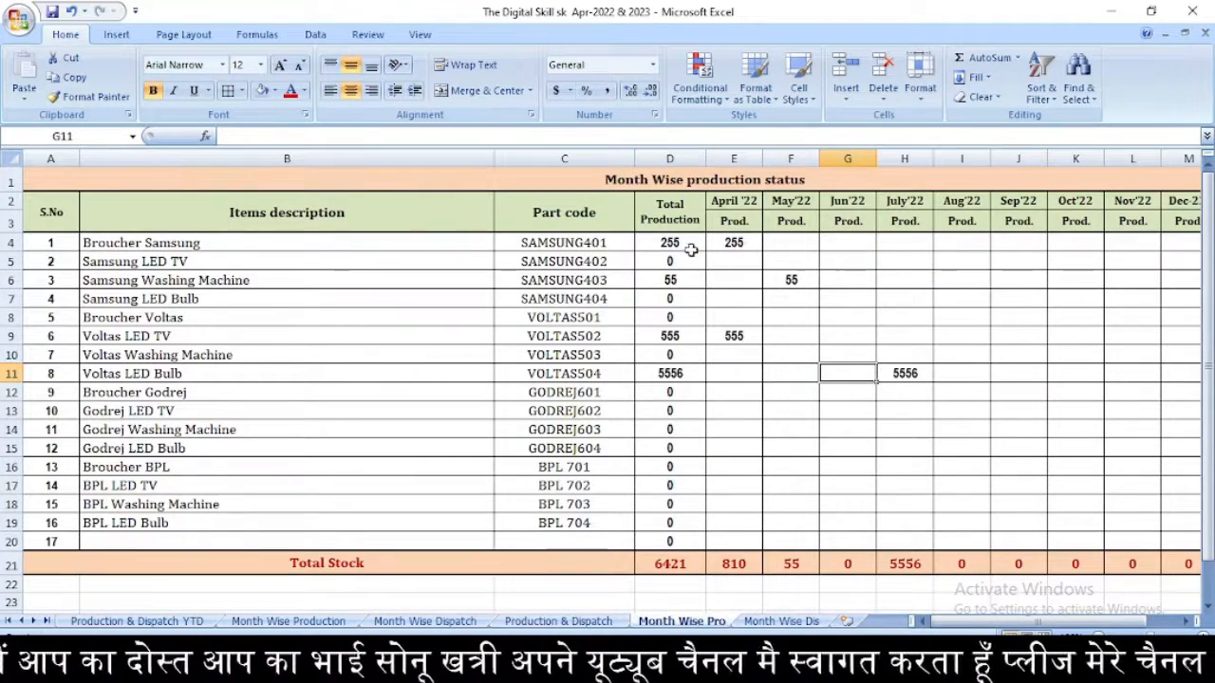
click(797, 242)
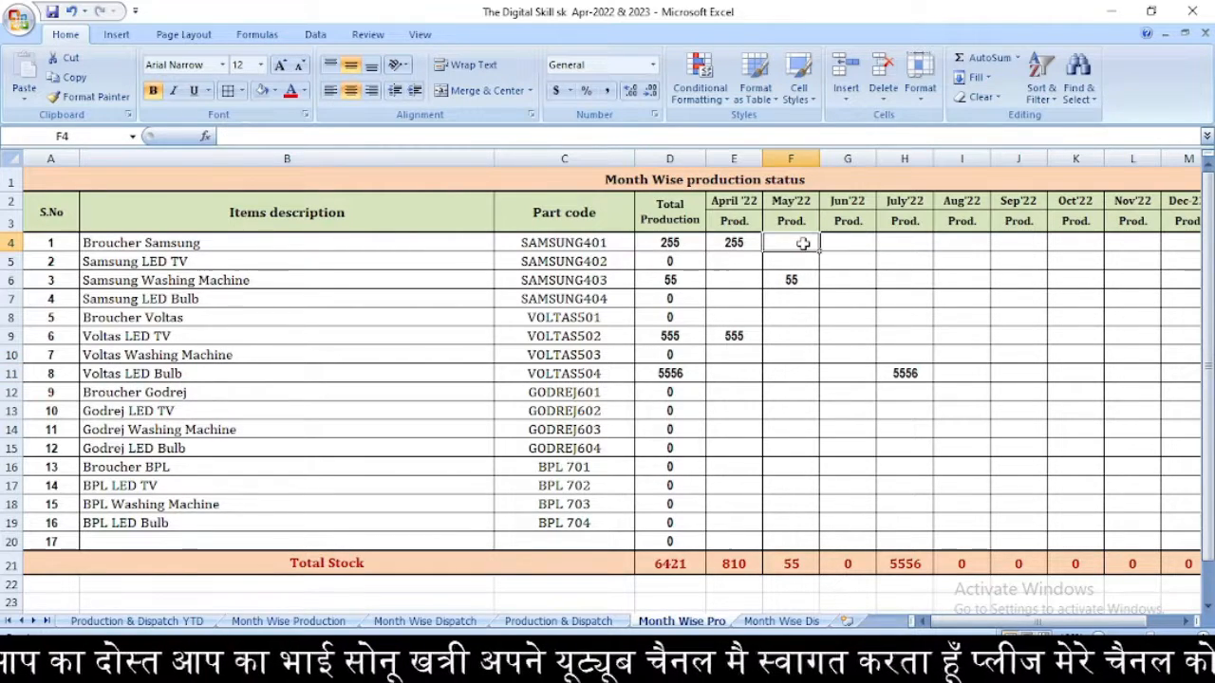
text(54)
key(Return)
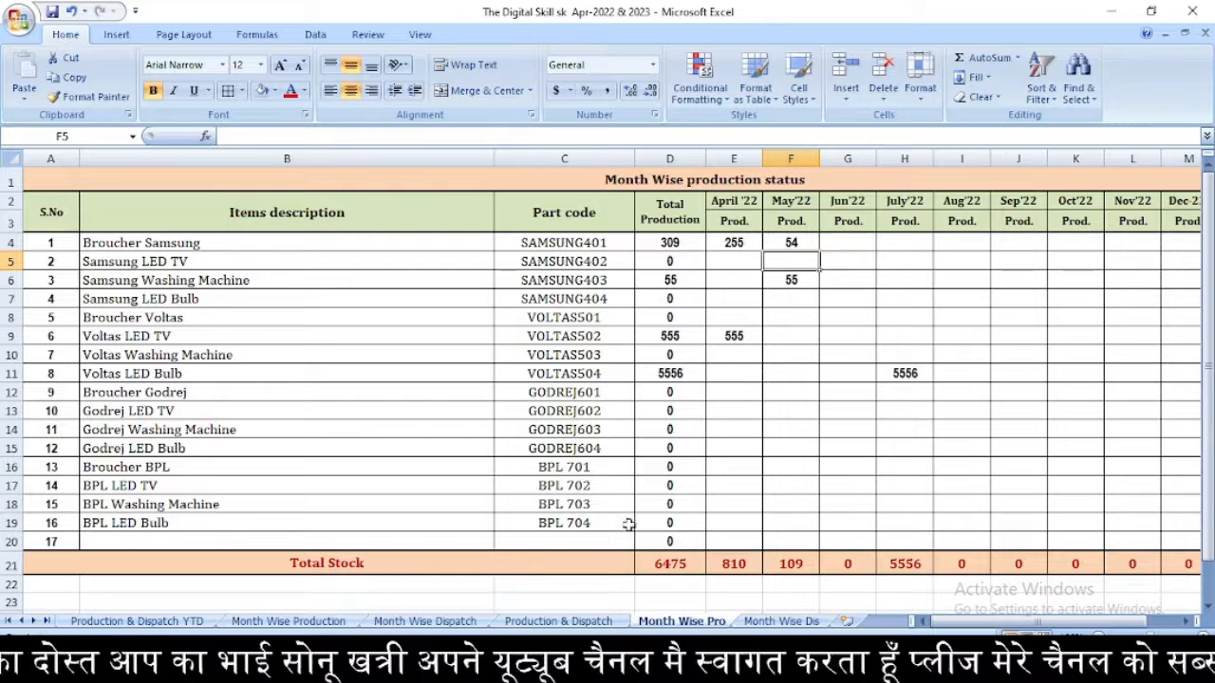
click(602, 622)
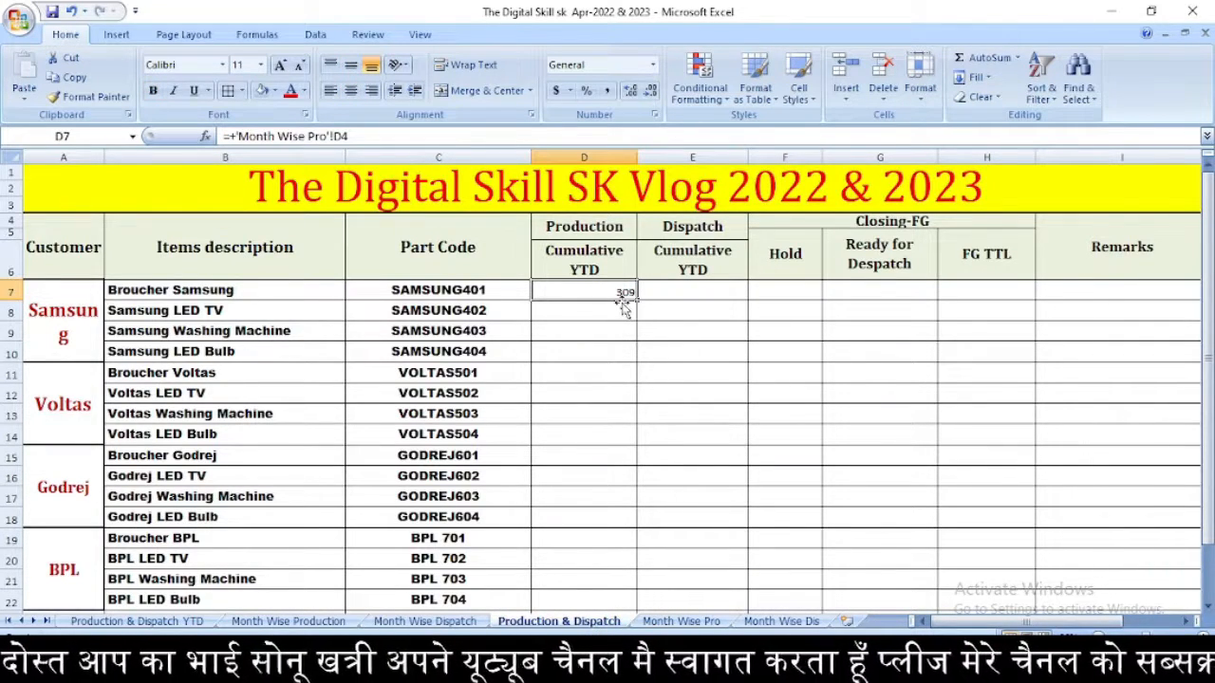
- Center the contents of the Production Cumulative YTD column
click(594, 158)
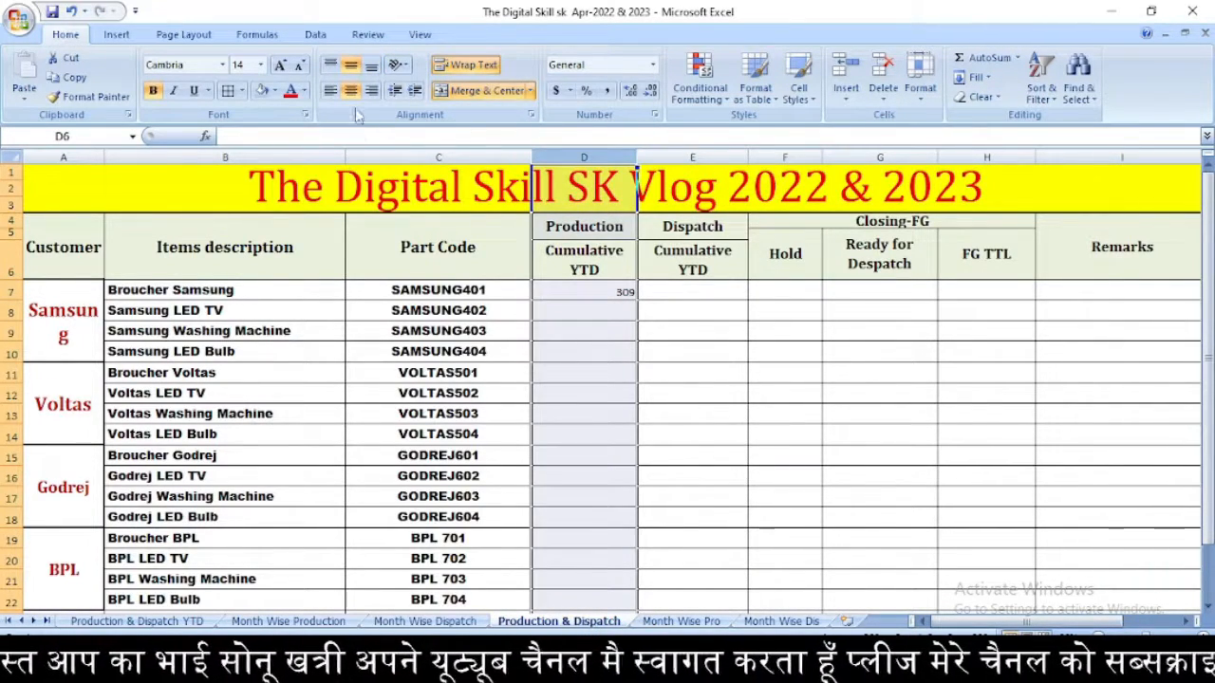
click(351, 90)
click(350, 90)
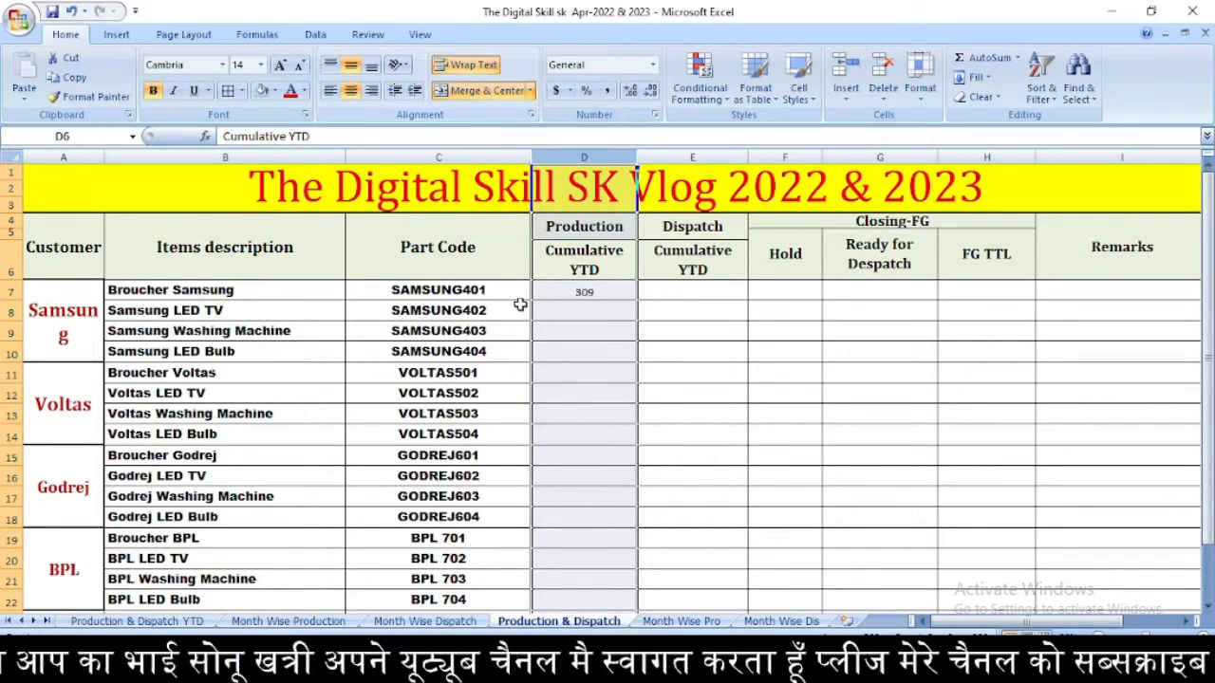
click(648, 326)
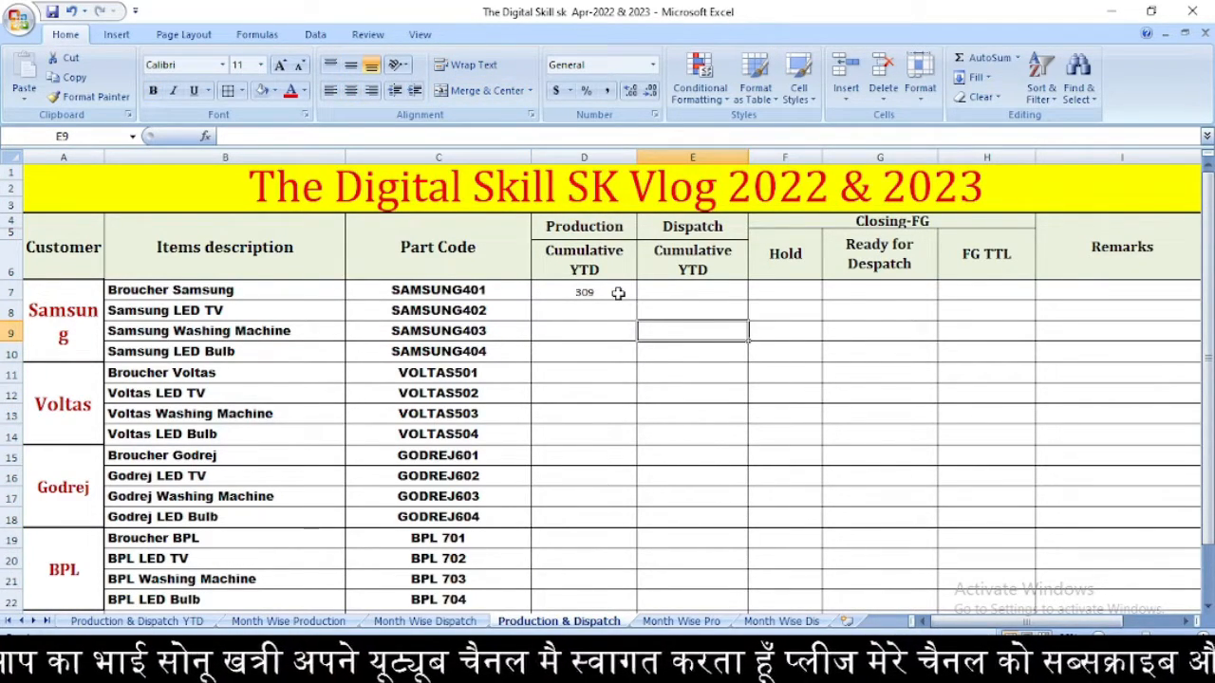
- Fill the production YTD formula from Broucher Samsung through BPL LED Bulb and check several of the copied links
click(618, 294)
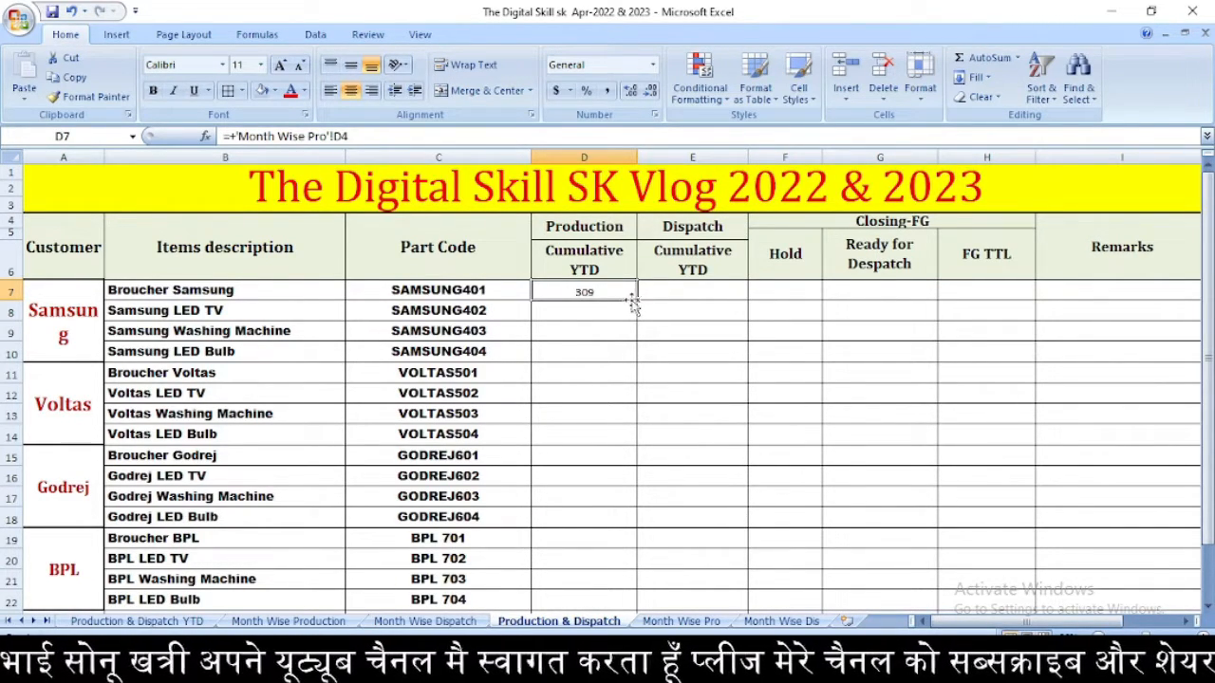
drag(639, 301, 649, 540)
click(686, 430)
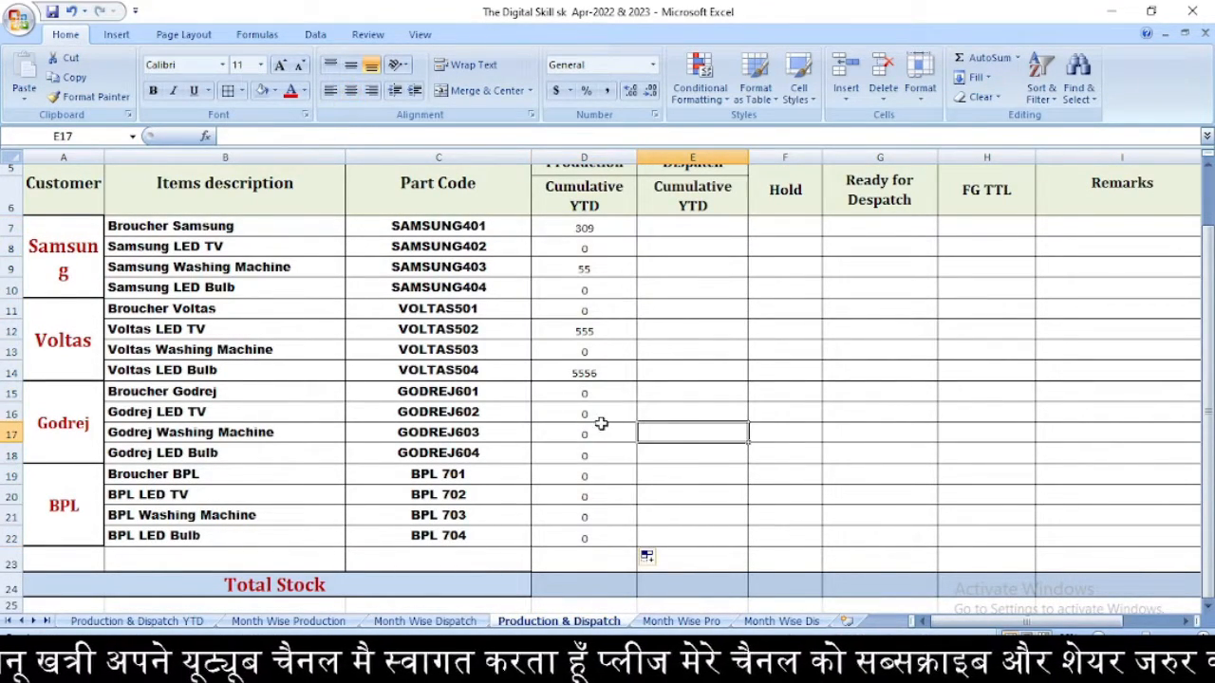
click(602, 373)
click(589, 415)
click(585, 472)
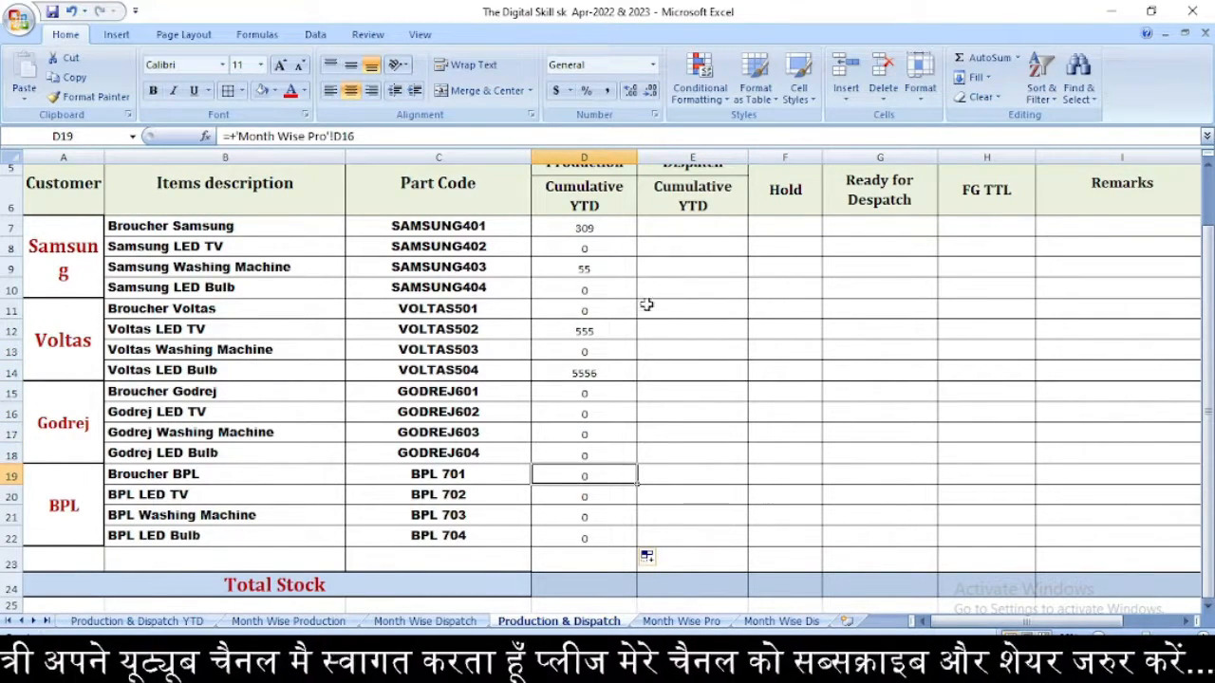
- Link Broucher Samsung's Dispatch Cumulative YTD cell to its Total Dispatch in cell D4 of the Month Wise Dis sheet
click(687, 228)
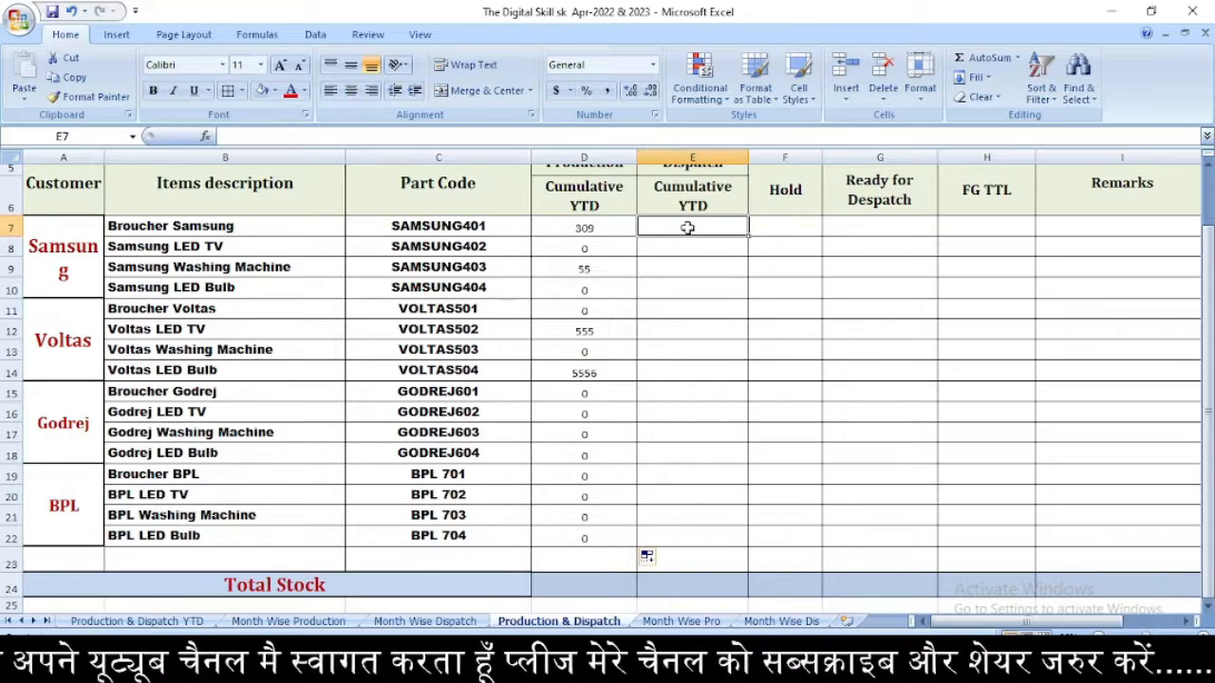
text(+)
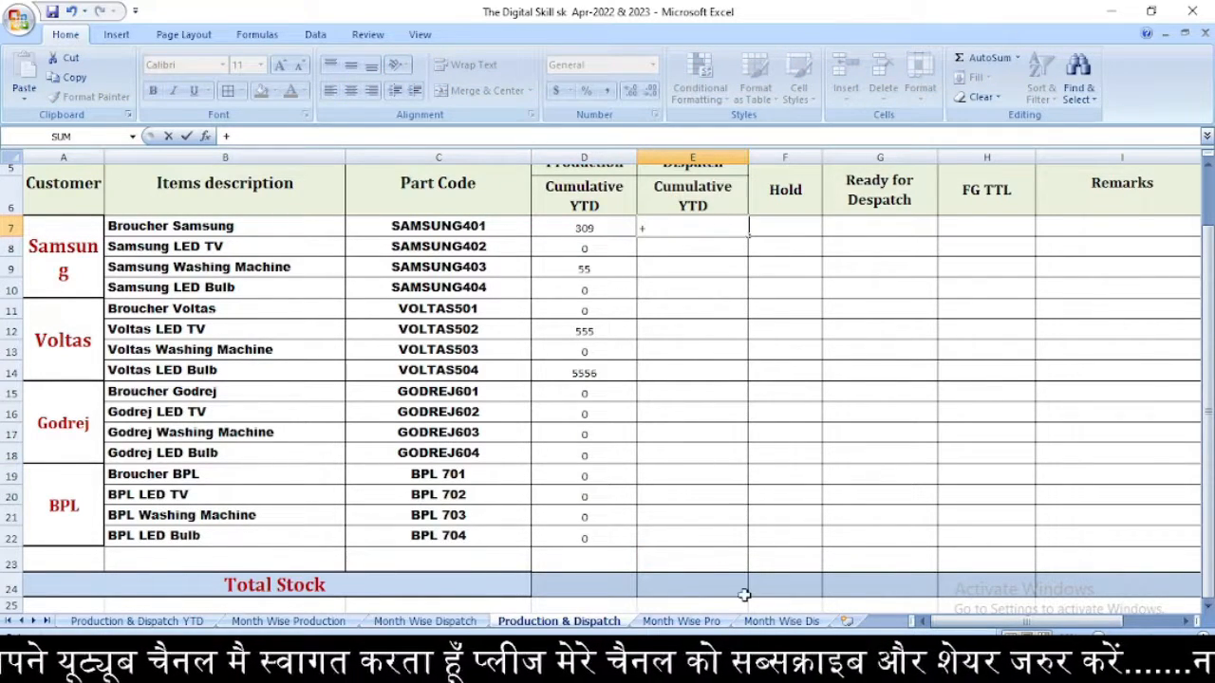
click(768, 622)
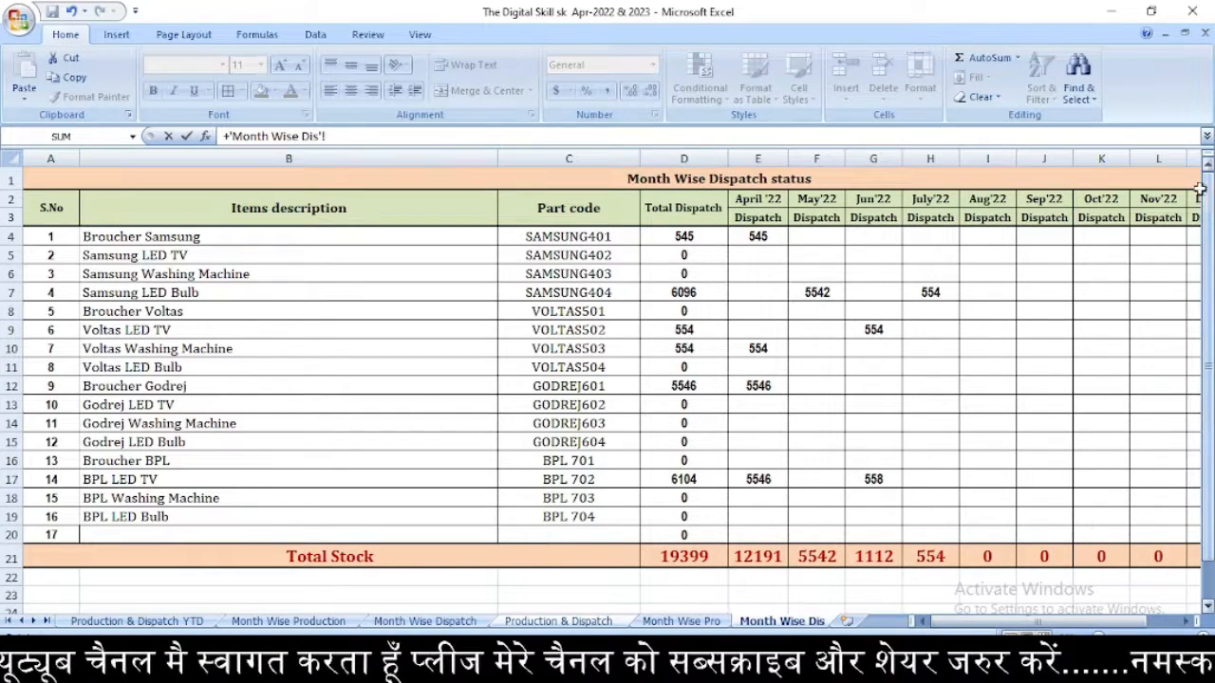
click(700, 237)
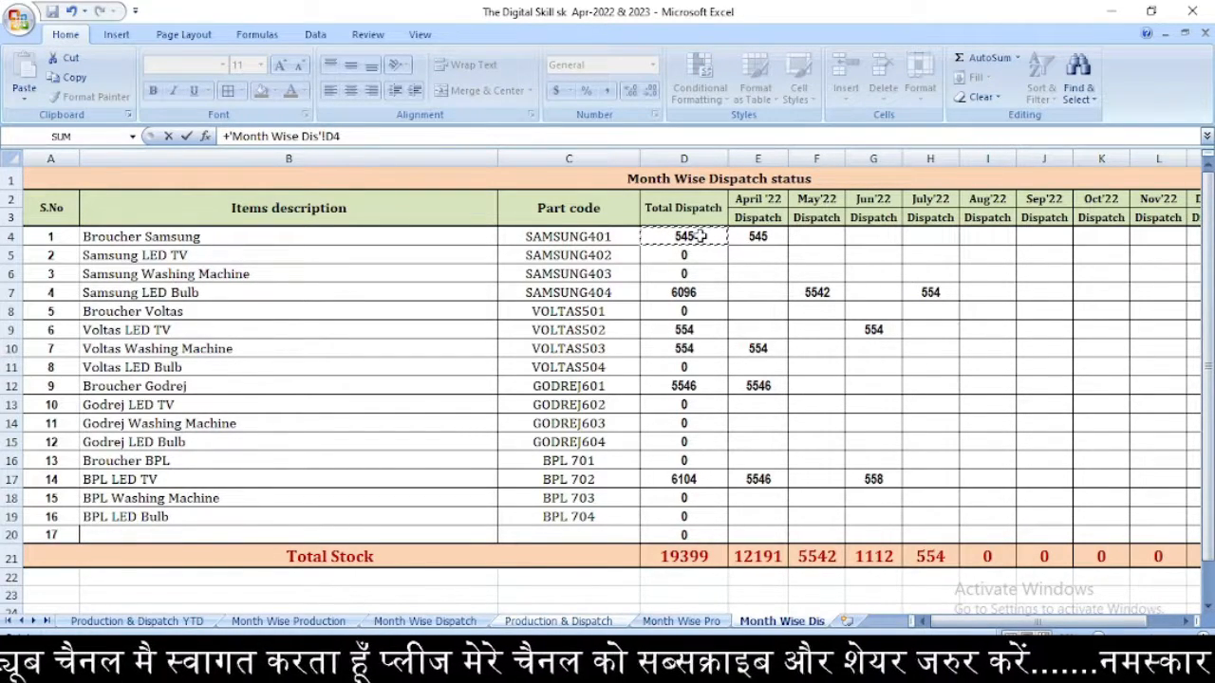
key(Return)
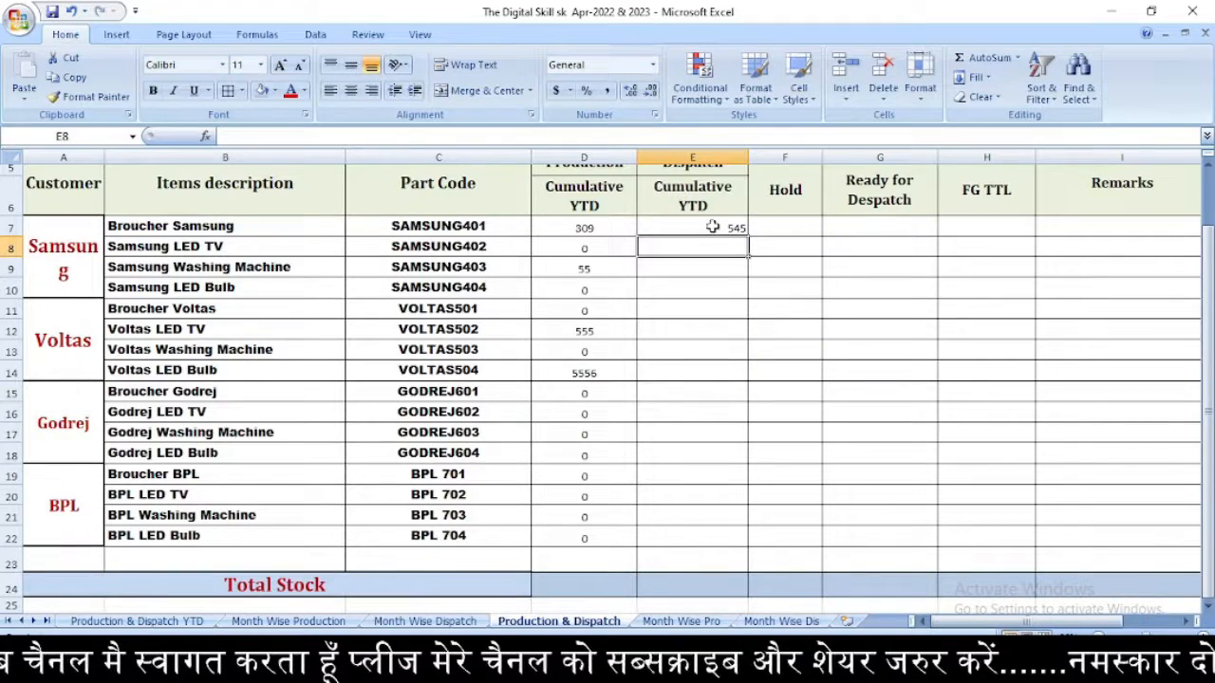
- Center the Dispatch Cumulative YTD column and fill its formula from Broucher Samsung through BPL LED Bulb
click(713, 226)
click(692, 156)
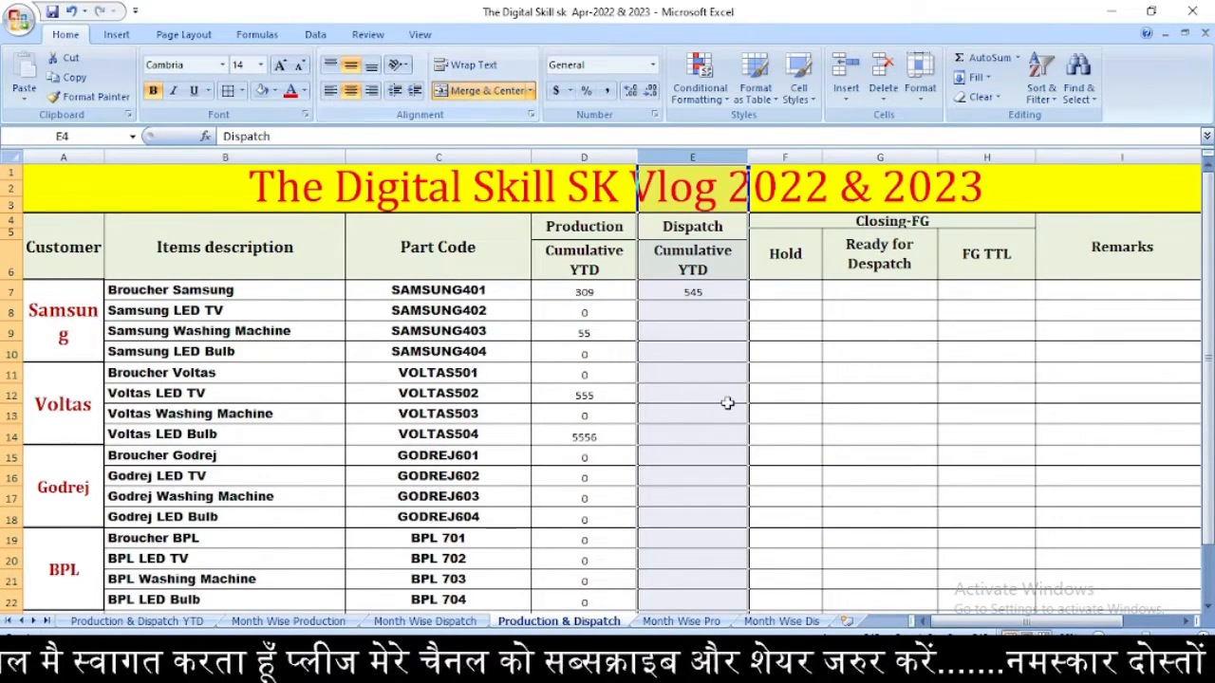
click(703, 296)
drag(748, 301, 754, 550)
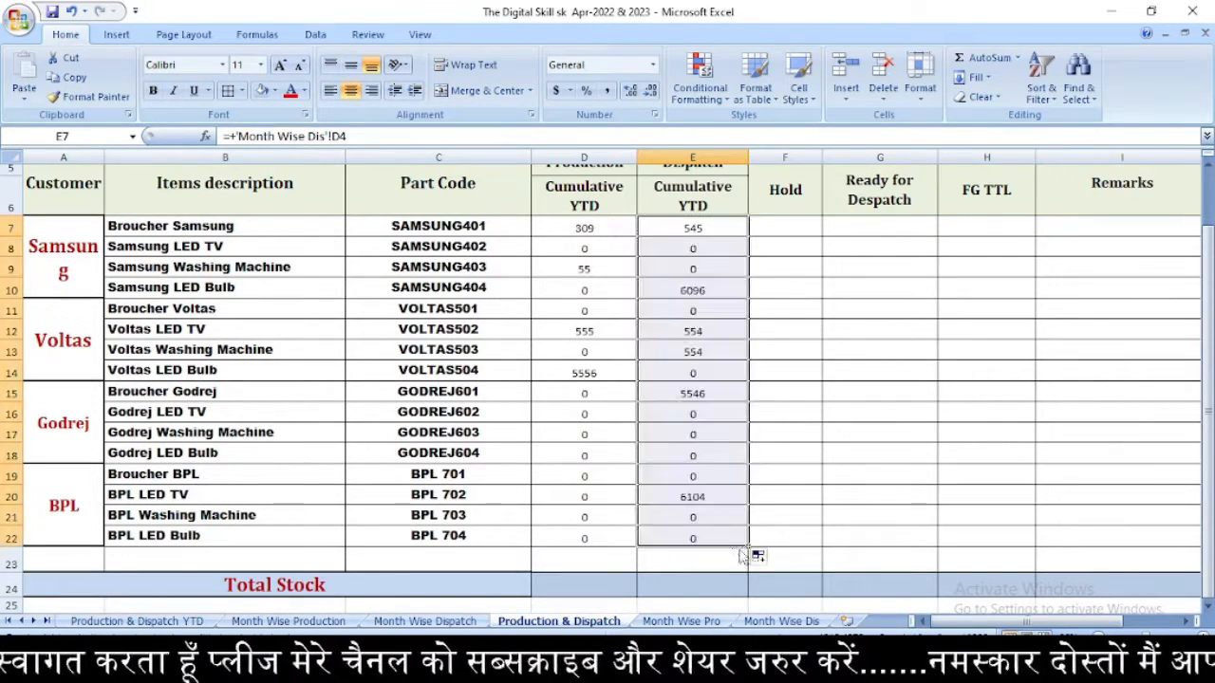
click(738, 385)
- Enter a Hold quantity of 0 for Broucher Samsung and Samsung LED TV
click(794, 229)
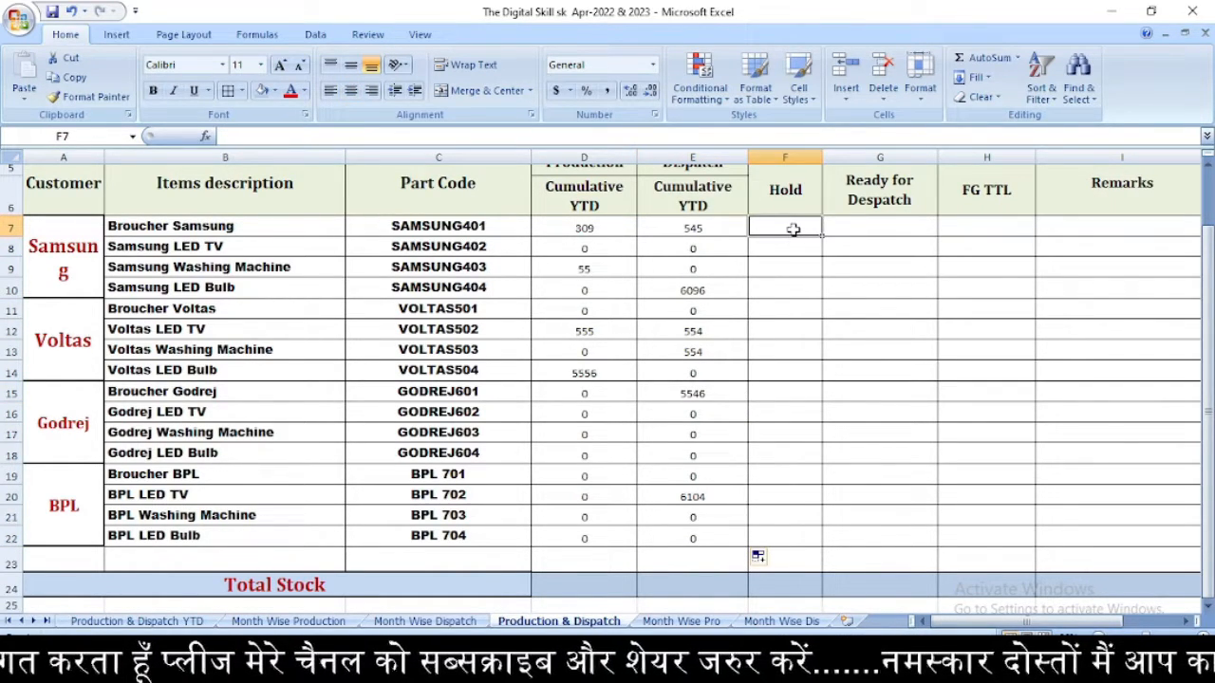
text(0)
key(Return)
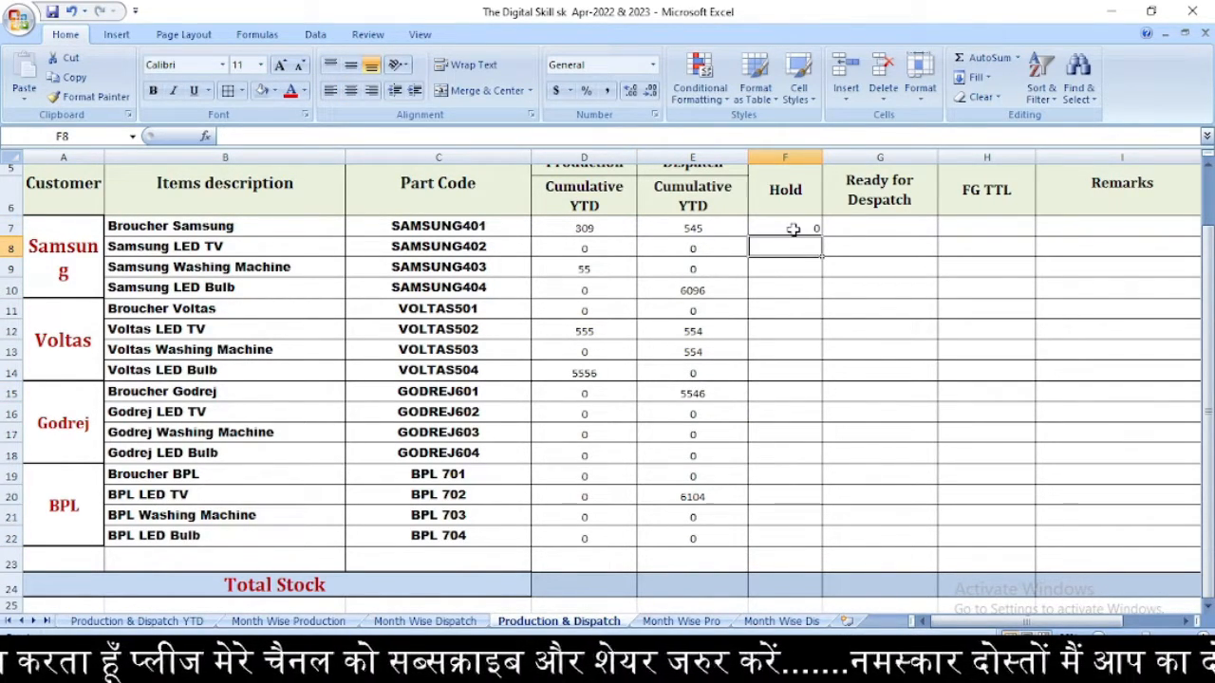
text(0)
key(Return)
- Copy Samsung LED TV's Hold value of 0 to the remaining items, Samsung Washing Machine through BPL LED Bulb
click(809, 247)
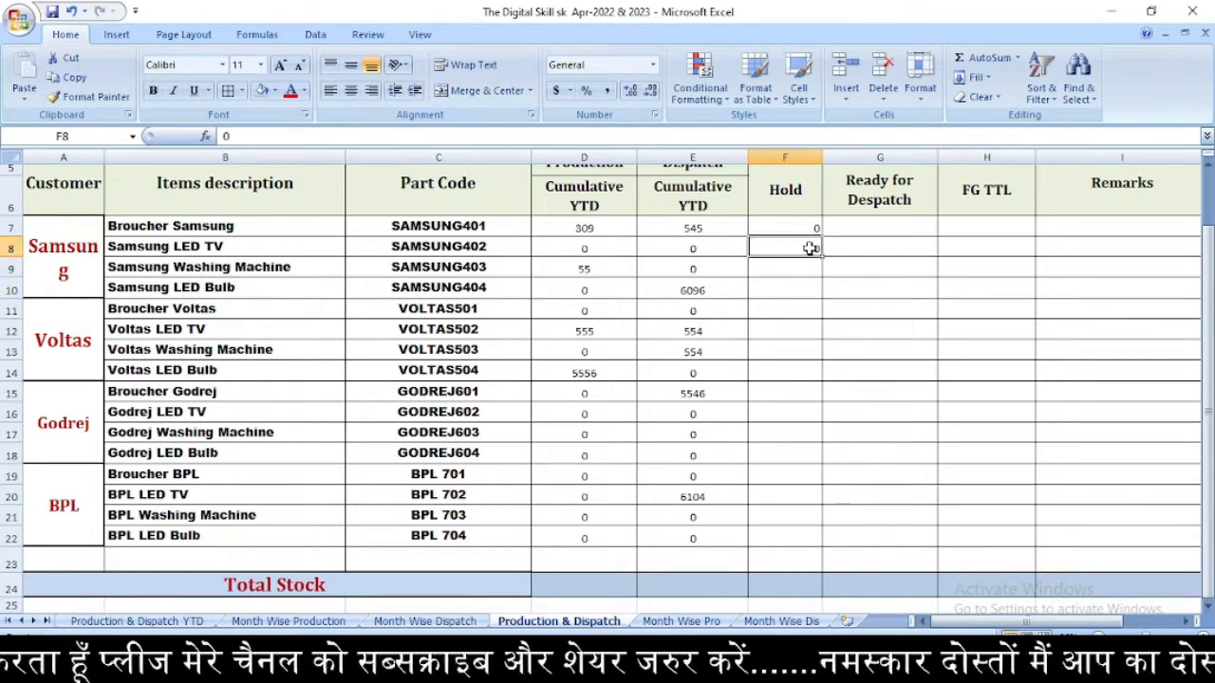
key(ctrl+c)
key(Down)
key(shift+Down)
key(shift+Down)
key(shift+Down)
key(shift+Down)
key(shift+Down)
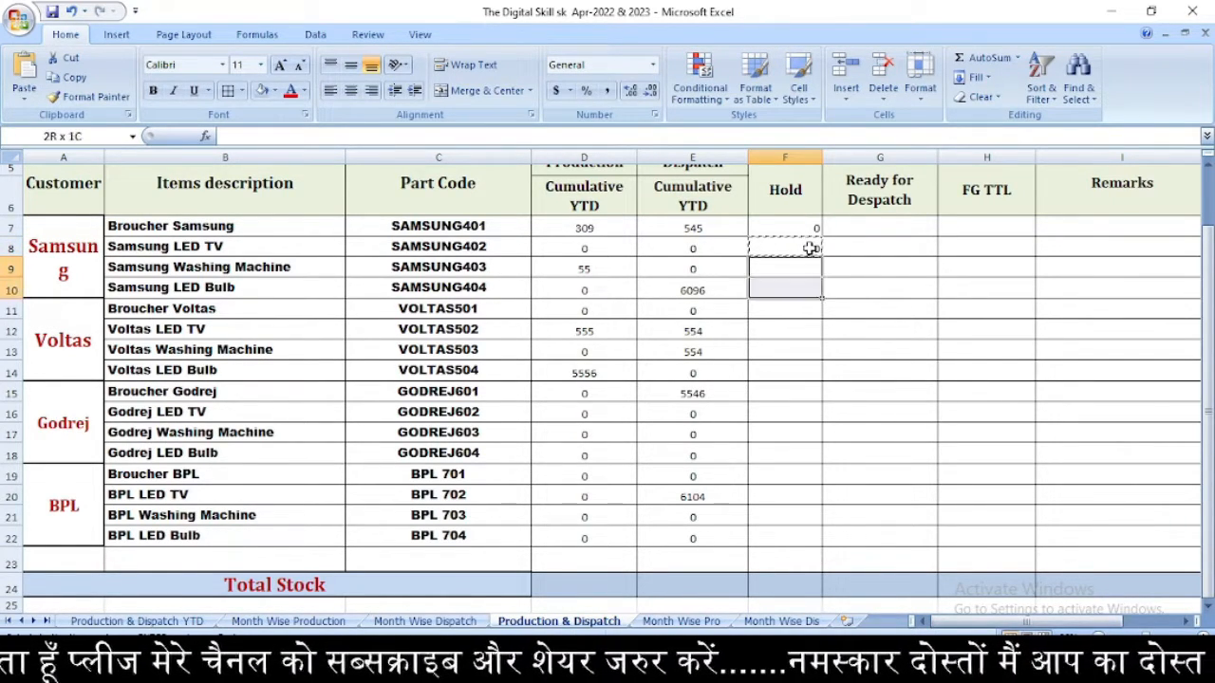
key(shift+Down)
key(shift+Down)
key(shift+Down)
key(shift+Down)
key(shift+Down)
key(shift+Down)
key(shift+Down)
key(shift+Down)
key(Return)
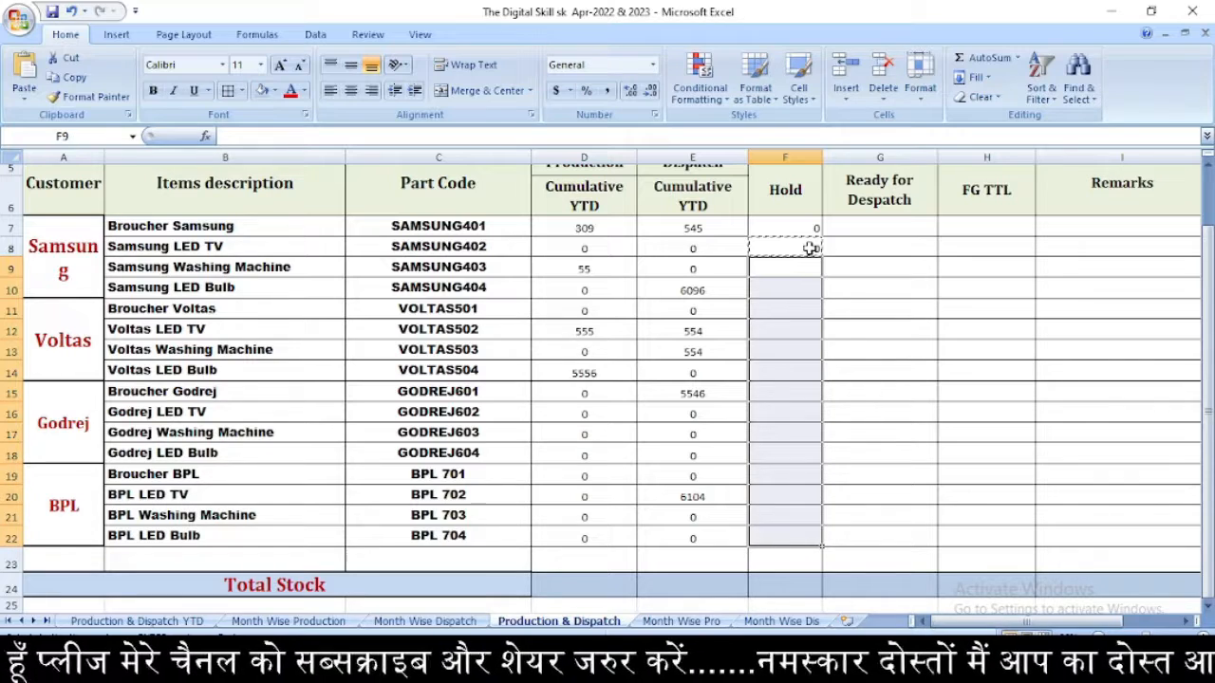
- Center the Hold values for all items in rows 7 to 22
drag(806, 229, 807, 538)
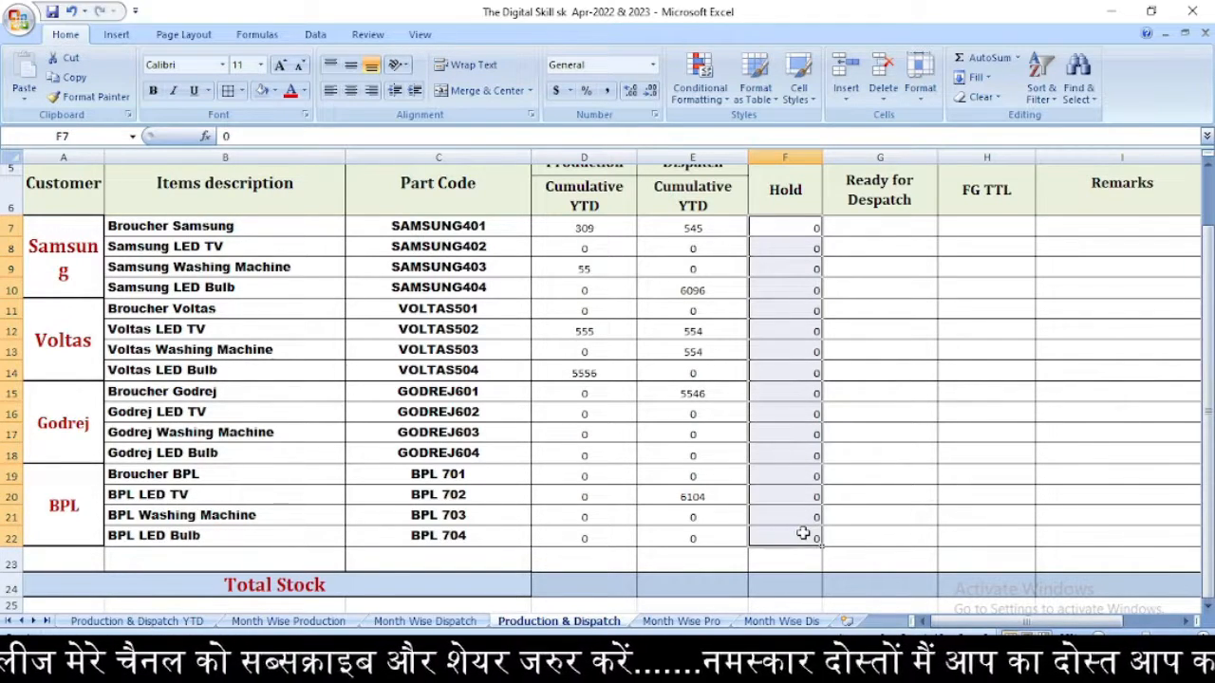
click(350, 90)
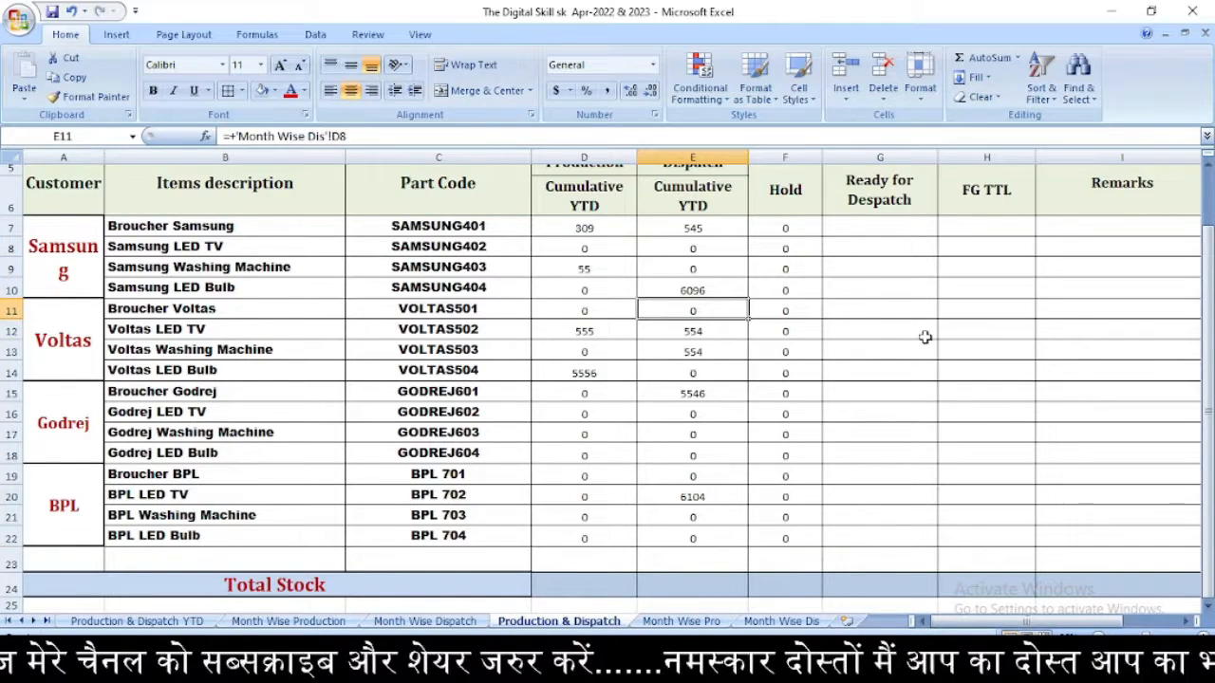
click(925, 339)
click(803, 284)
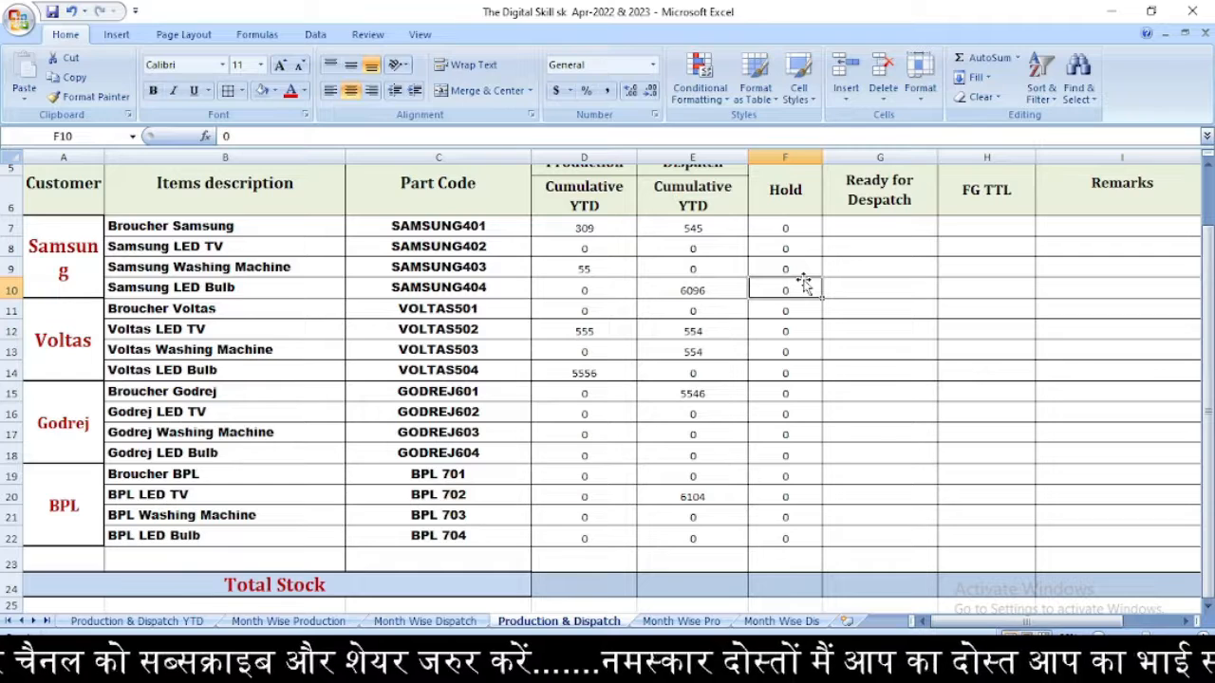
- Enter the FG TTL formula for Broucher Samsung as production minus dispatch, +D7-E7
click(970, 228)
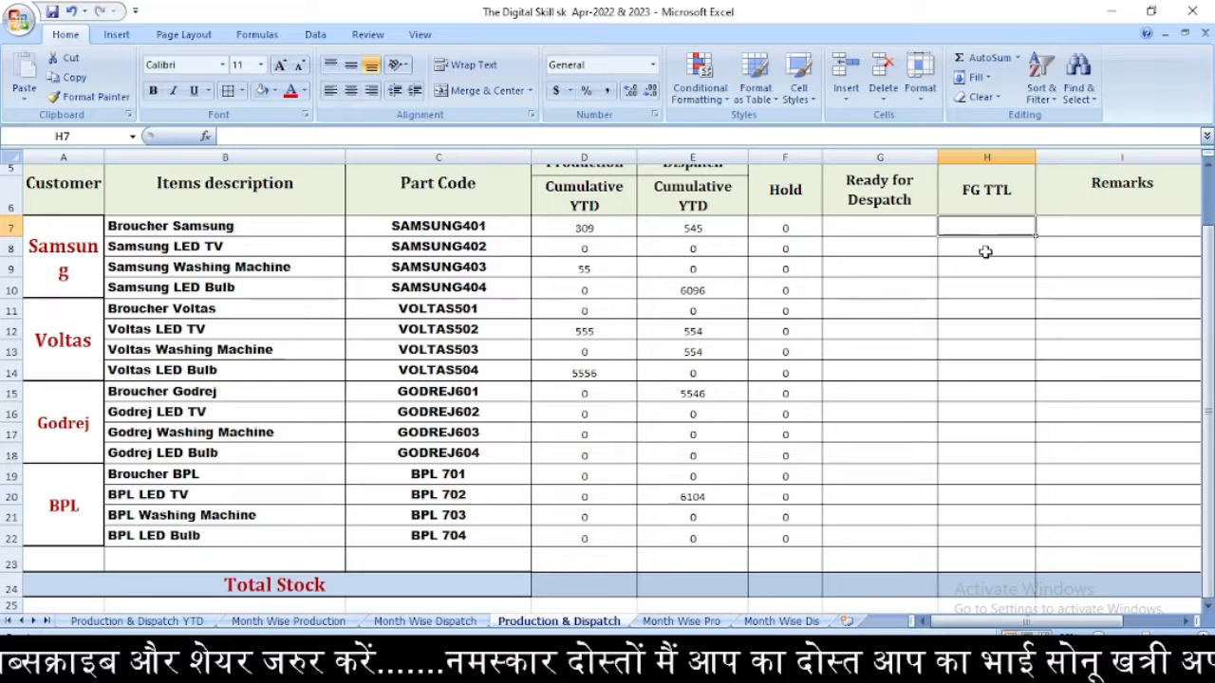
text(+)
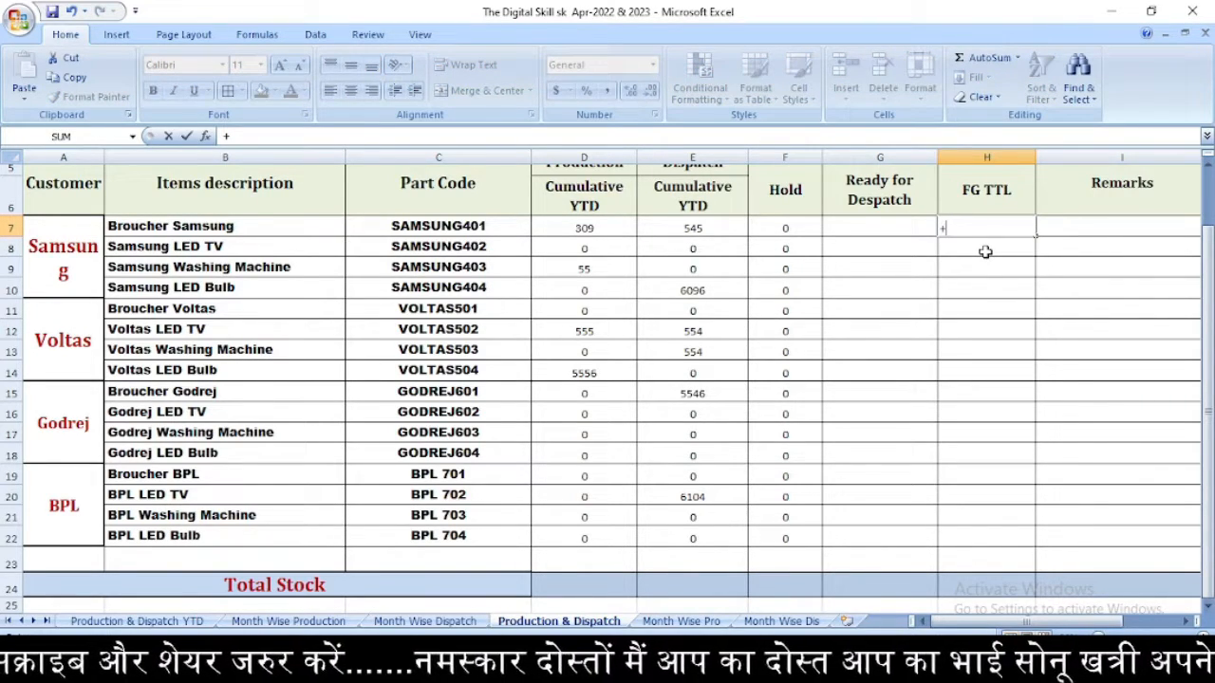
click(610, 228)
text(-)
click(676, 229)
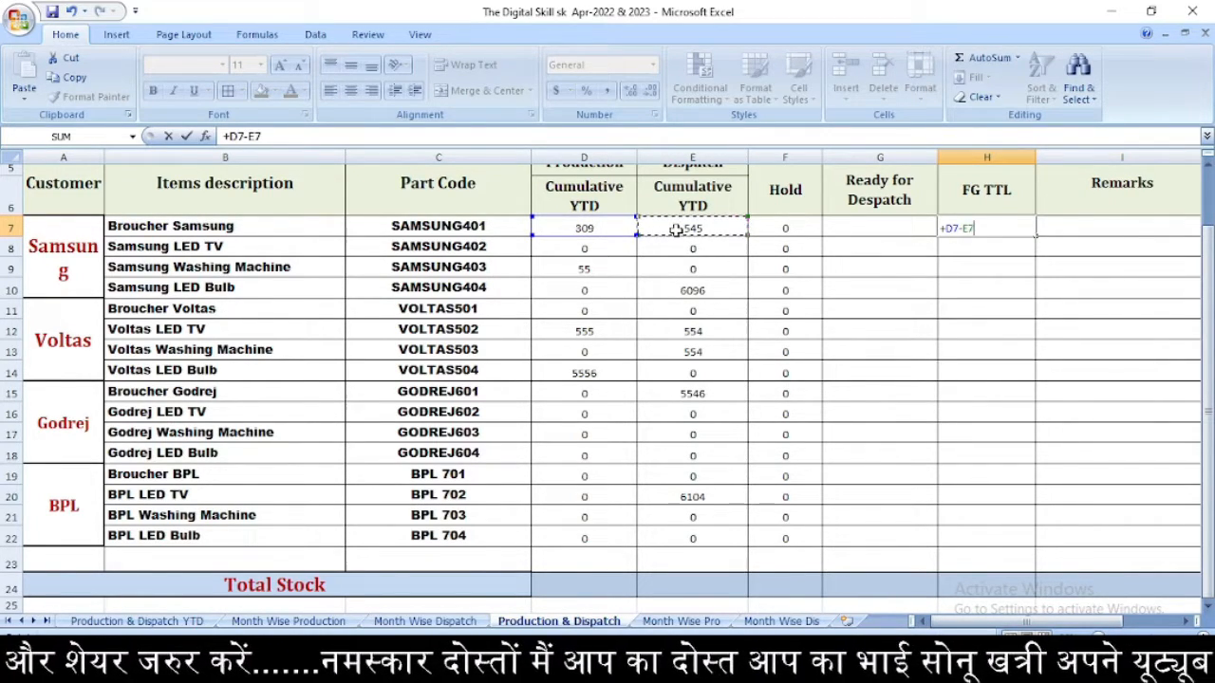
key(Return)
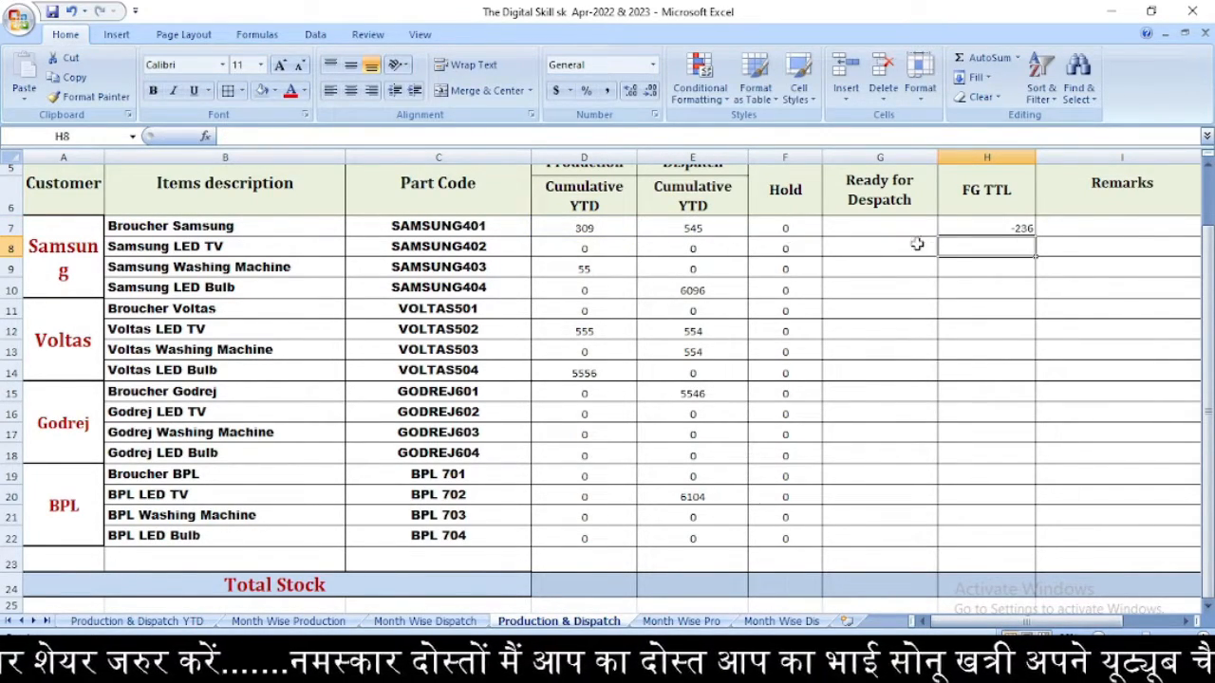
click(700, 233)
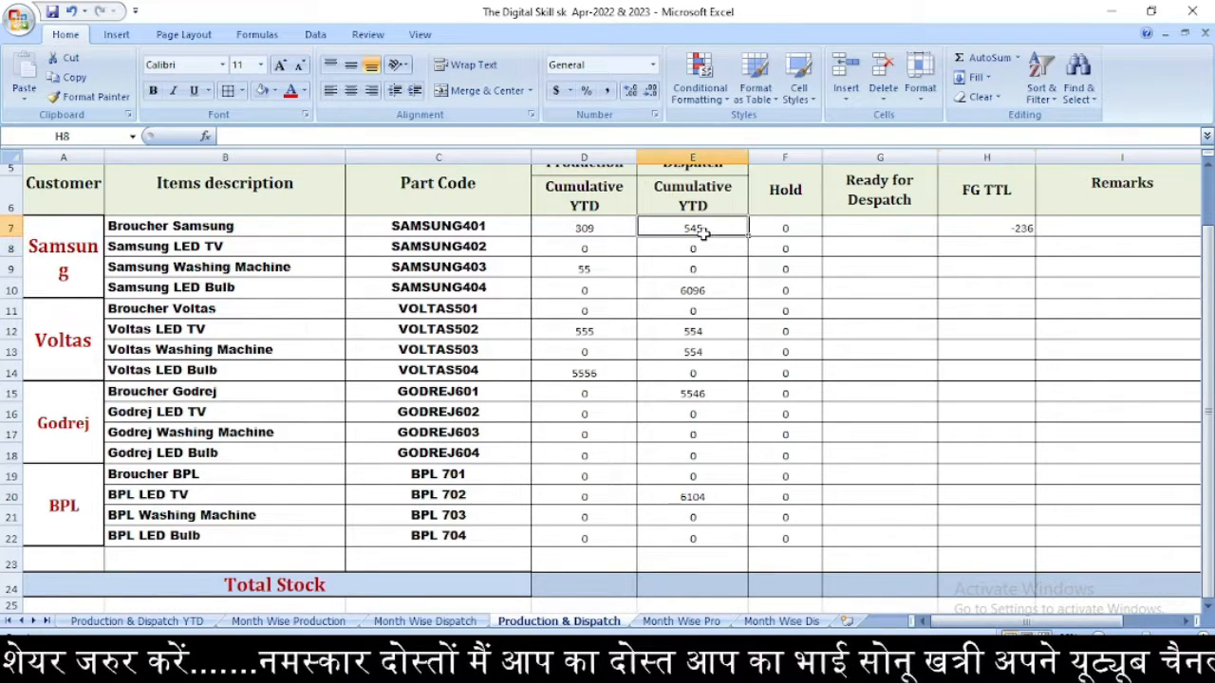
click(609, 231)
click(725, 235)
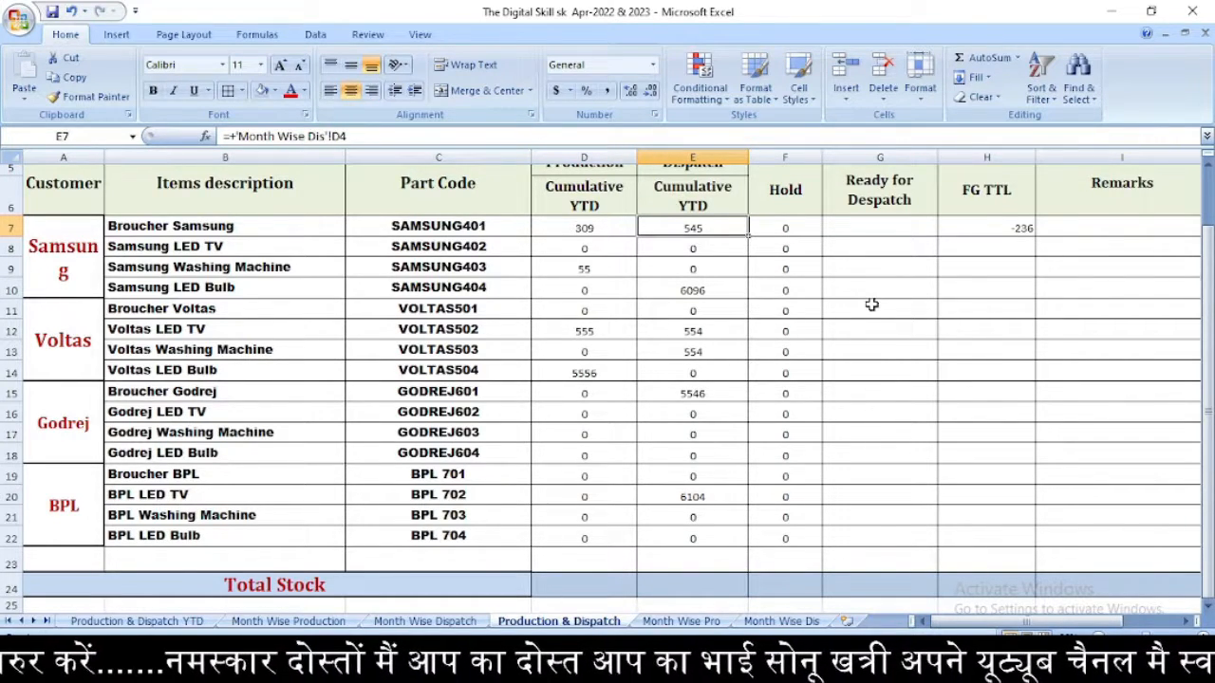
- Center the FG TTL cells in rows 7 to 22 and fill the Broucher Samsung formula through BPL LED Bulb
click(992, 228)
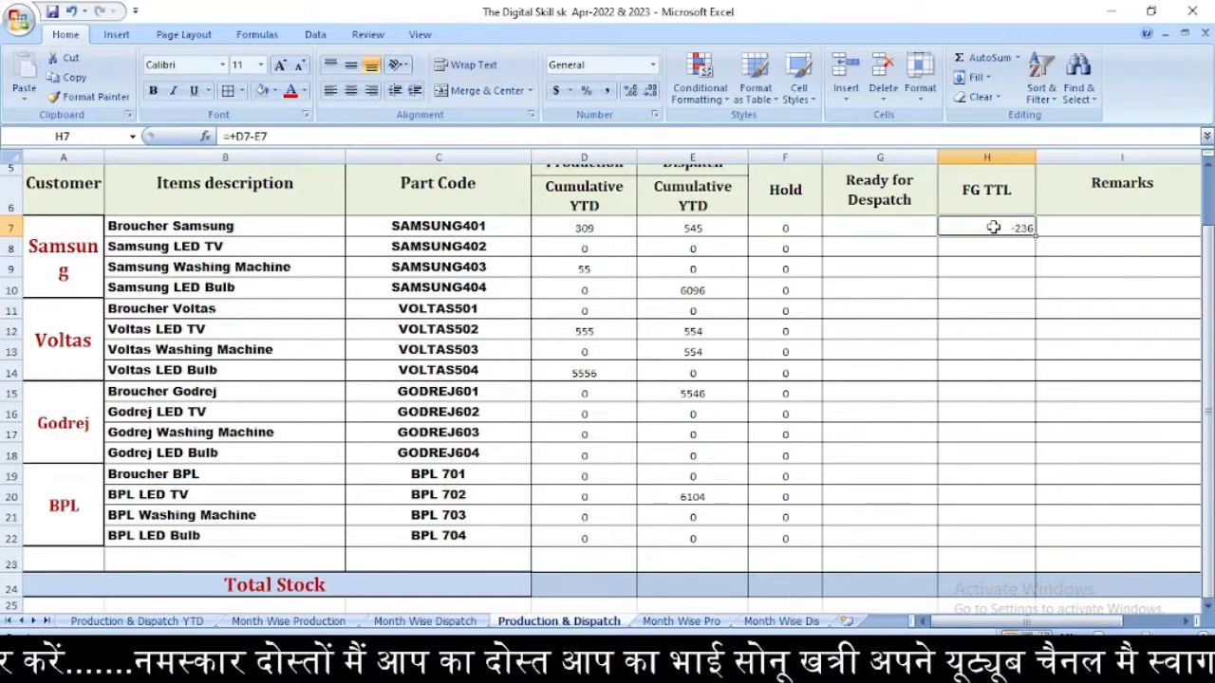
drag(993, 228, 976, 537)
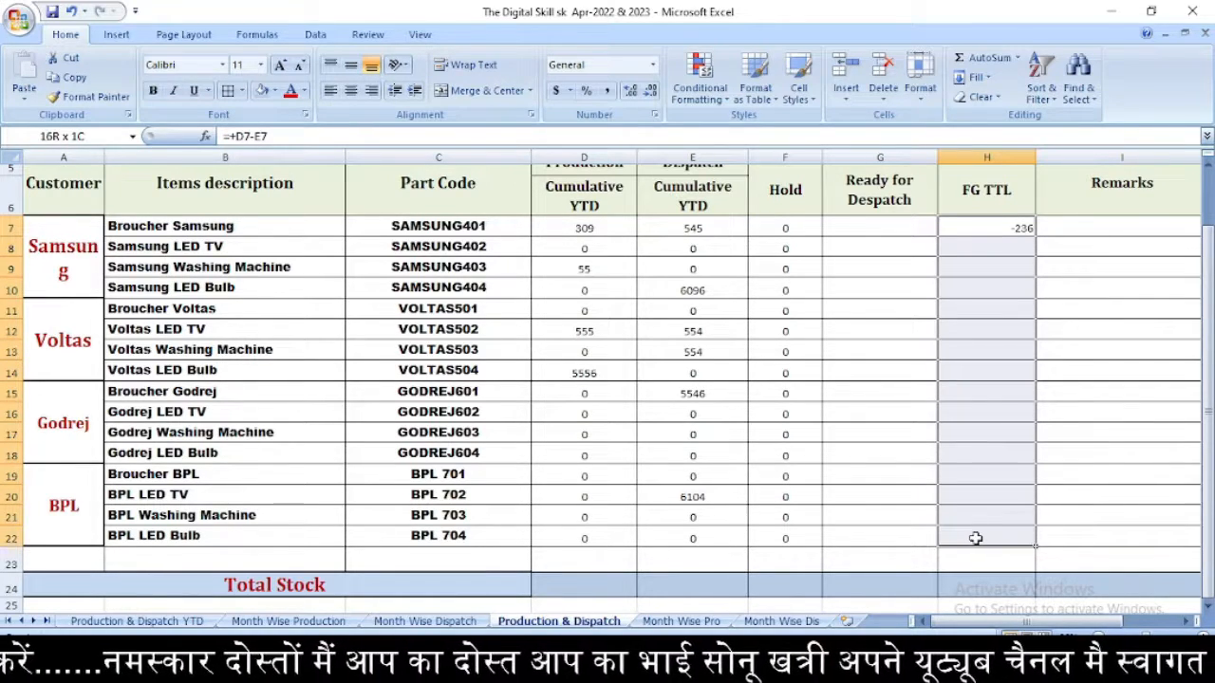
click(350, 90)
click(956, 388)
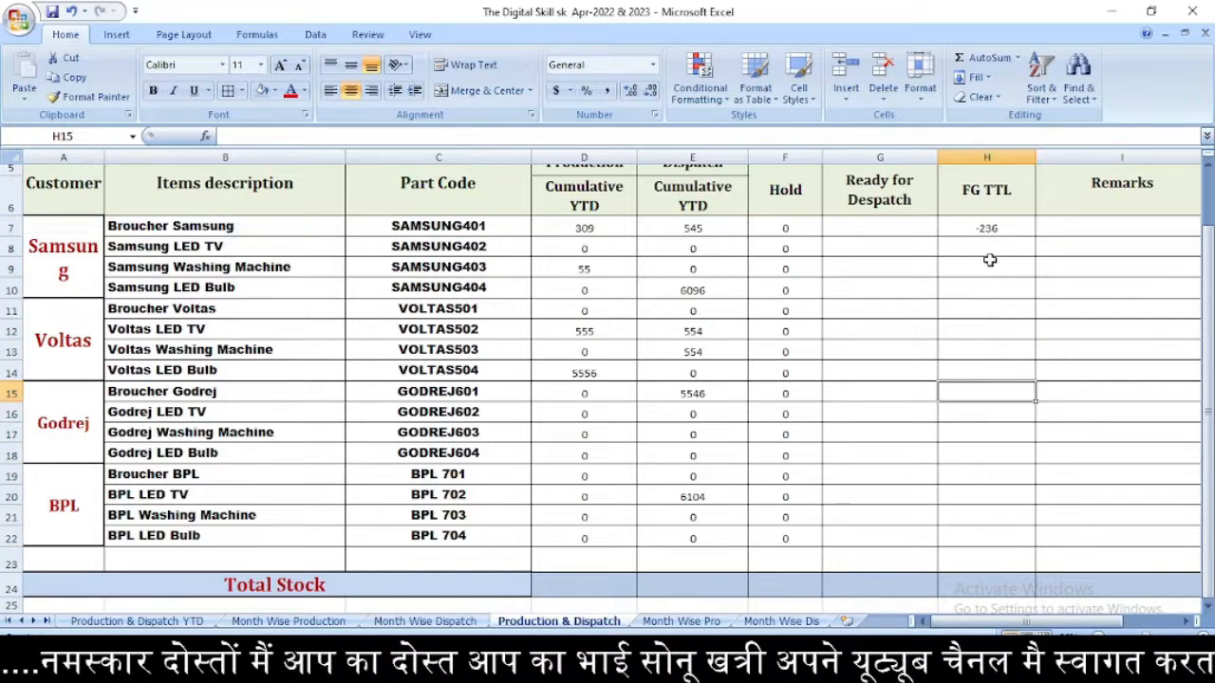
click(990, 229)
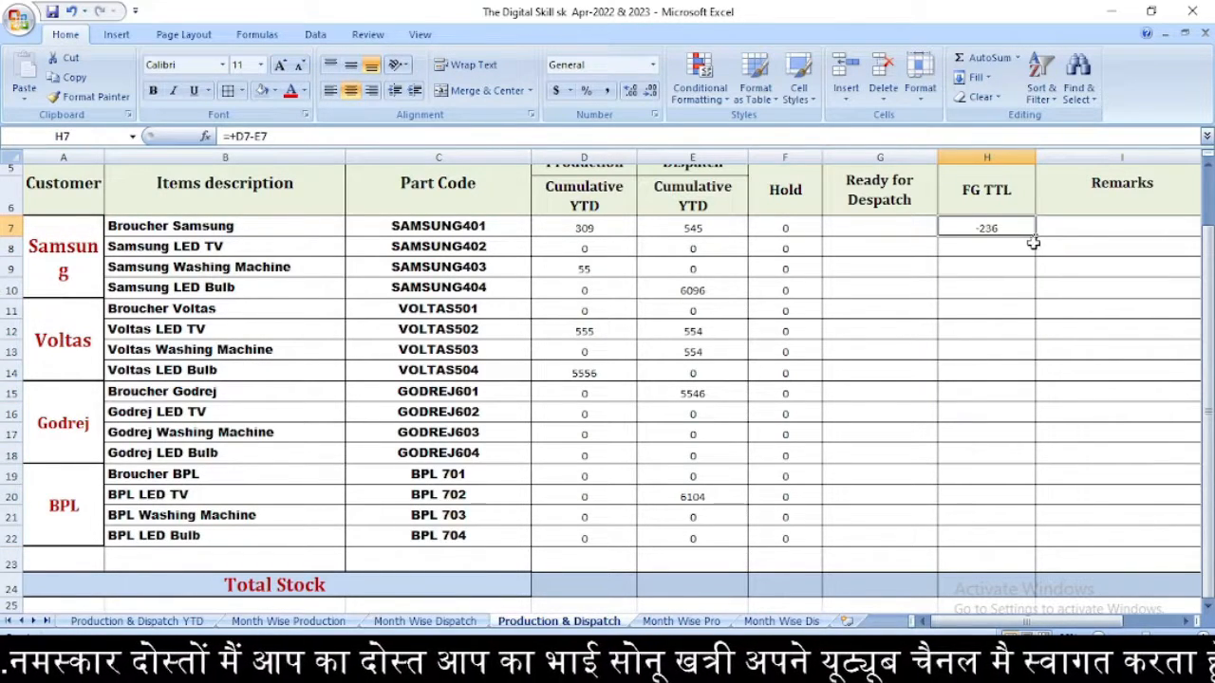
drag(1036, 236, 1033, 544)
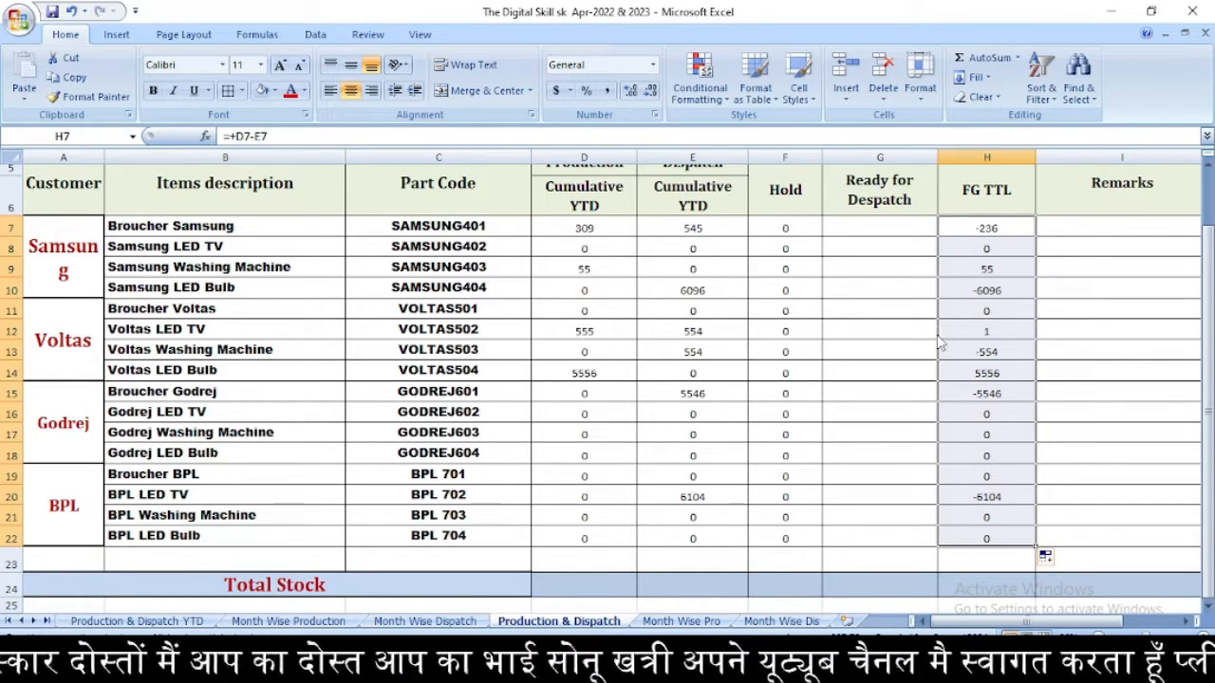
- Compare the production, dispatch and FG TTL cells of Samsung LED Bulb and Voltas LED Bulb to check the formula
click(889, 267)
click(890, 230)
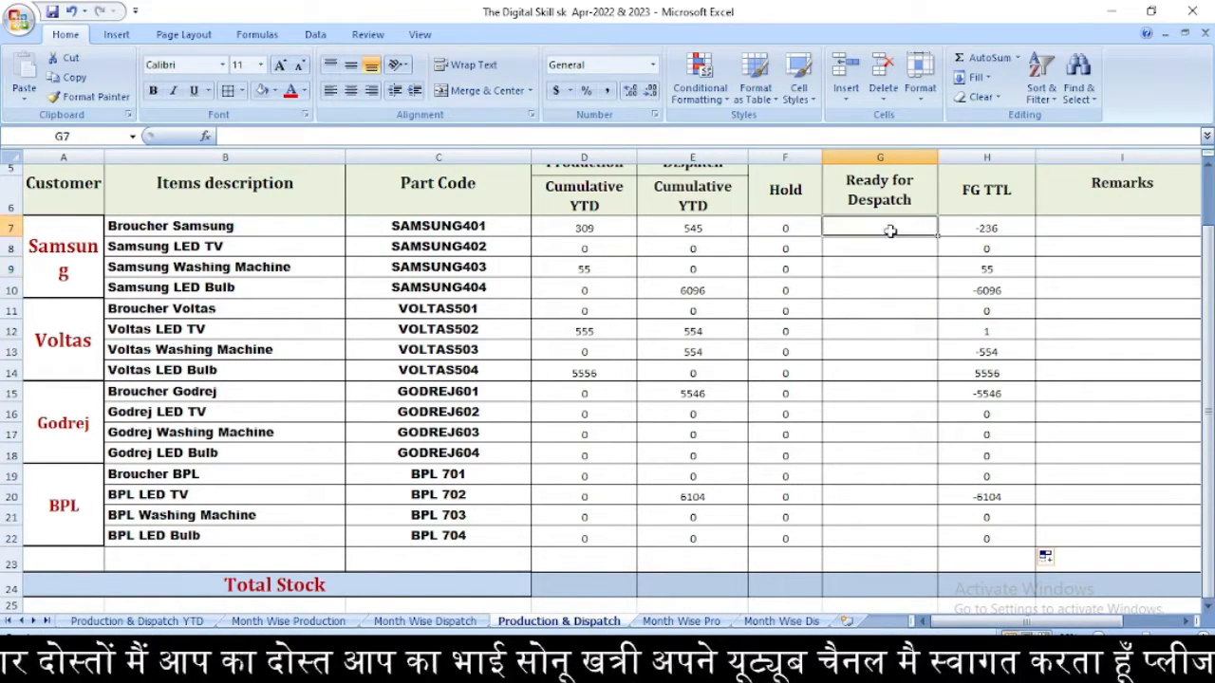
click(700, 288)
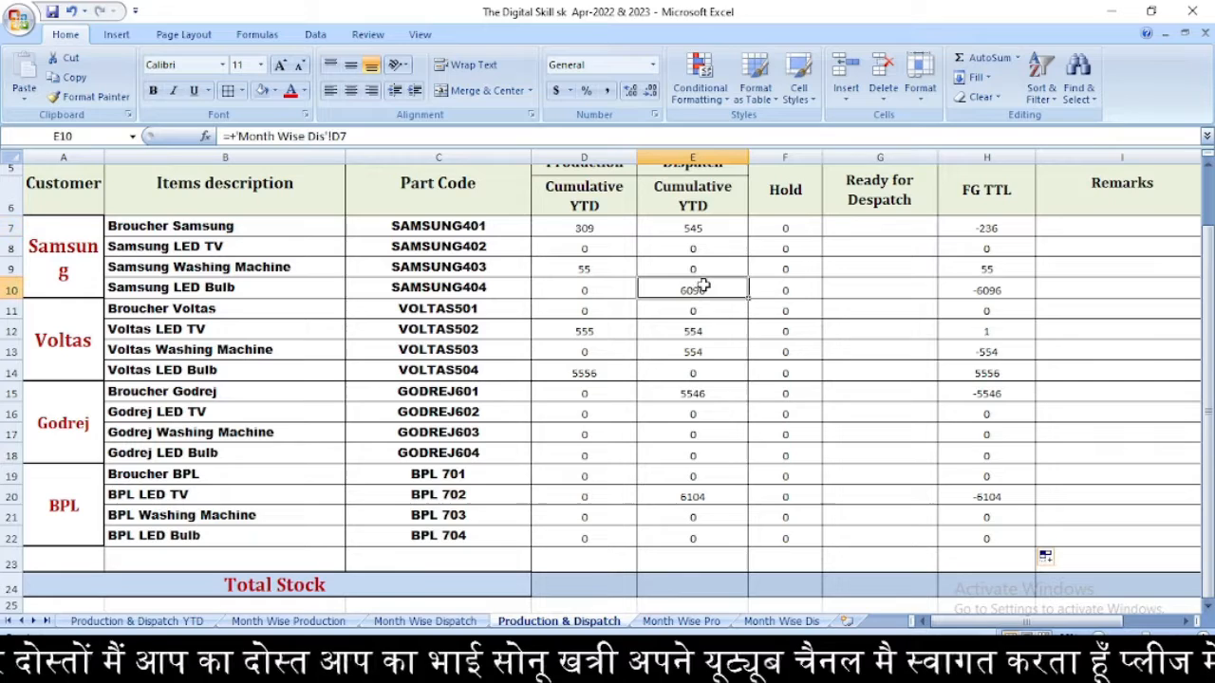
click(630, 288)
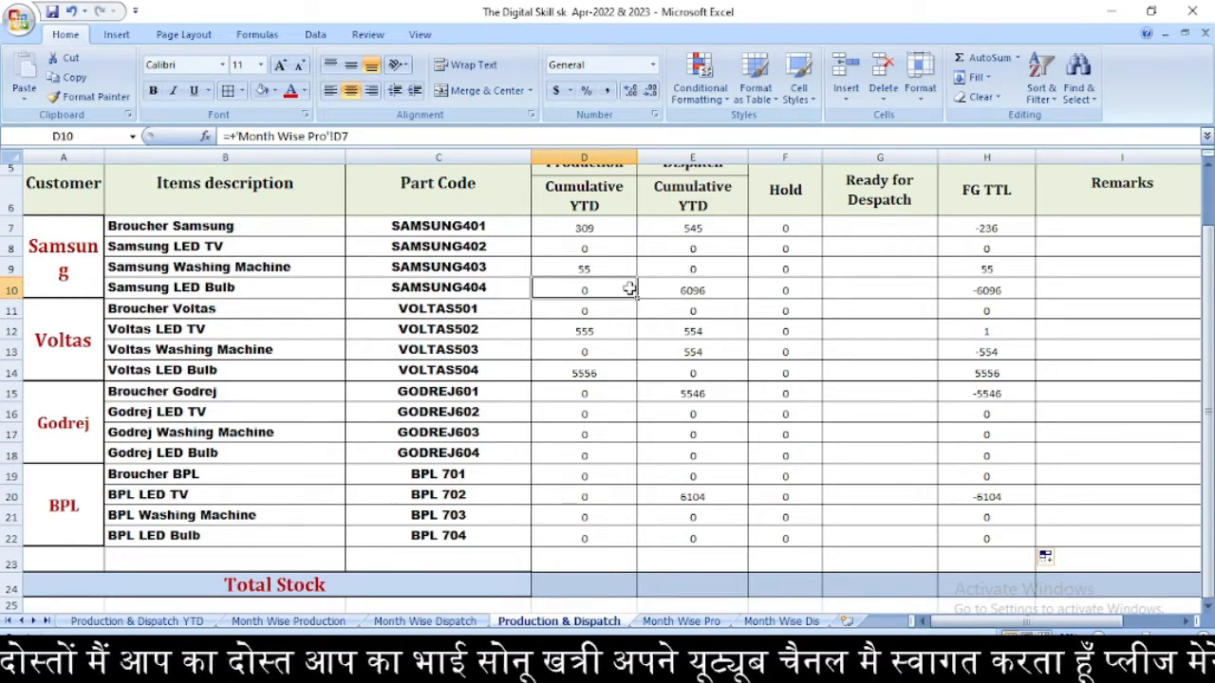
click(1006, 295)
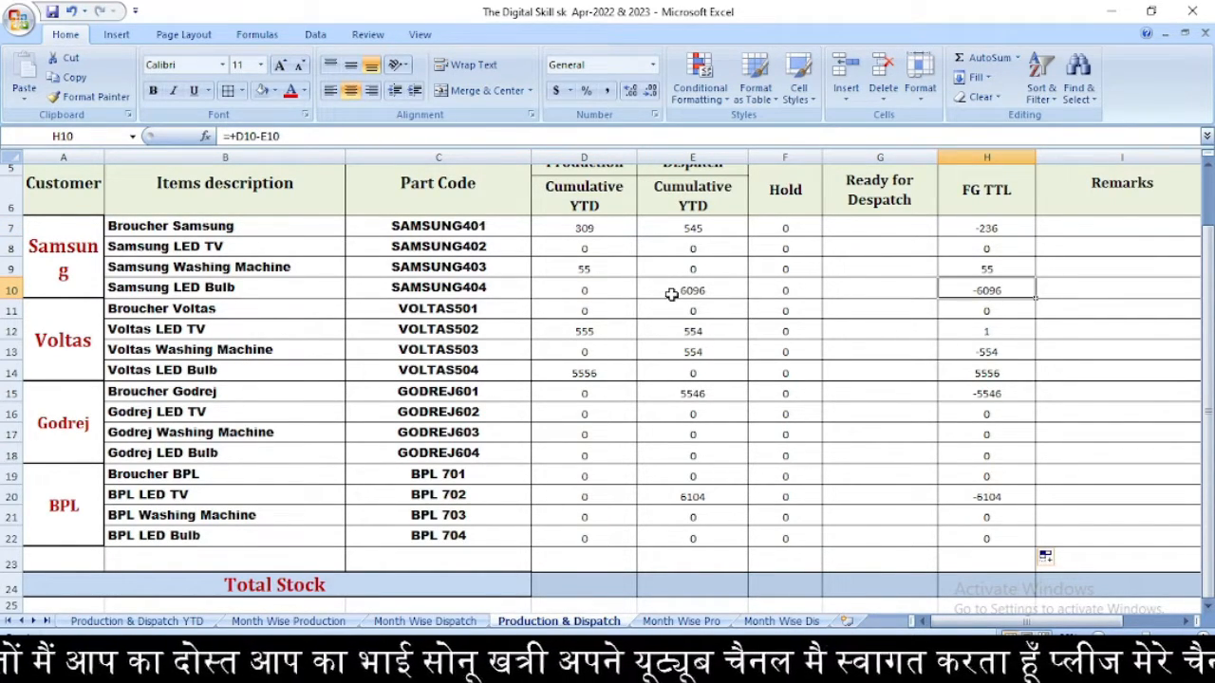
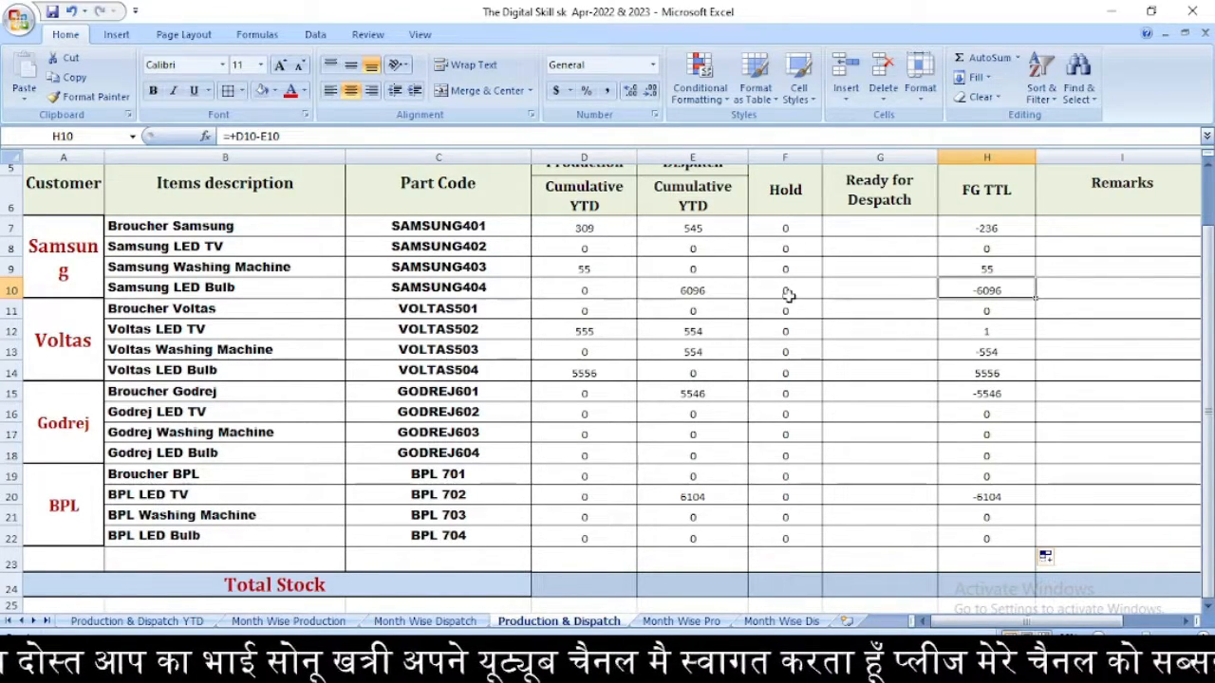
click(899, 375)
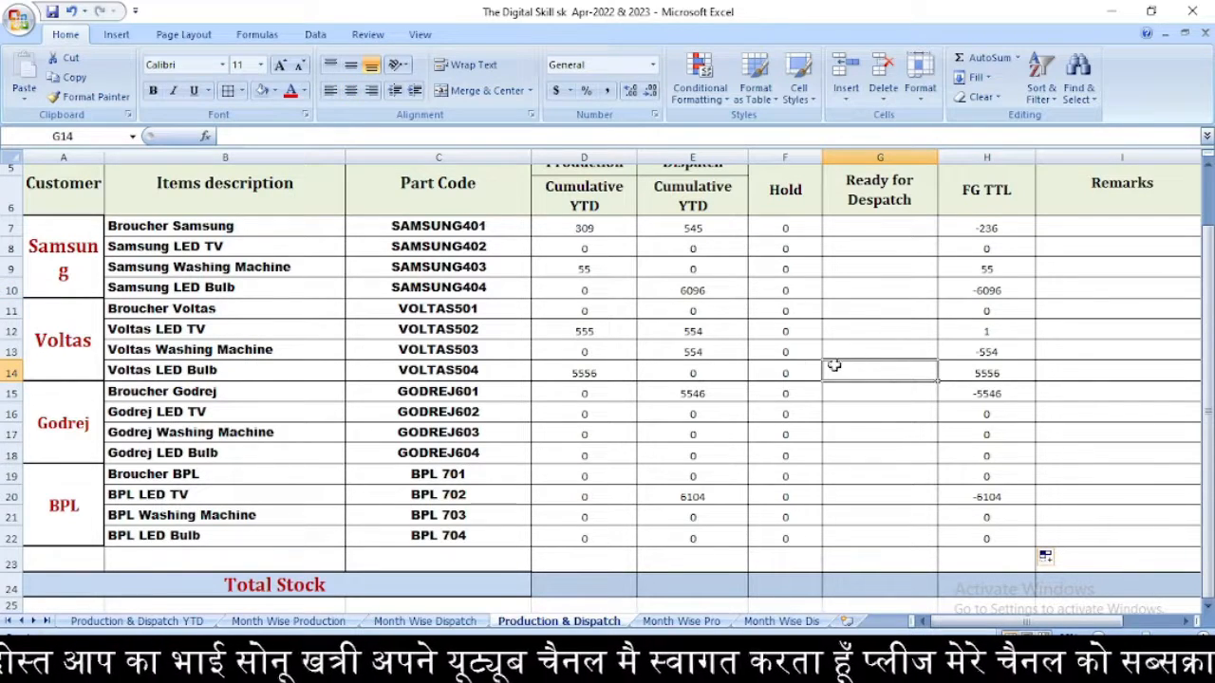
click(603, 370)
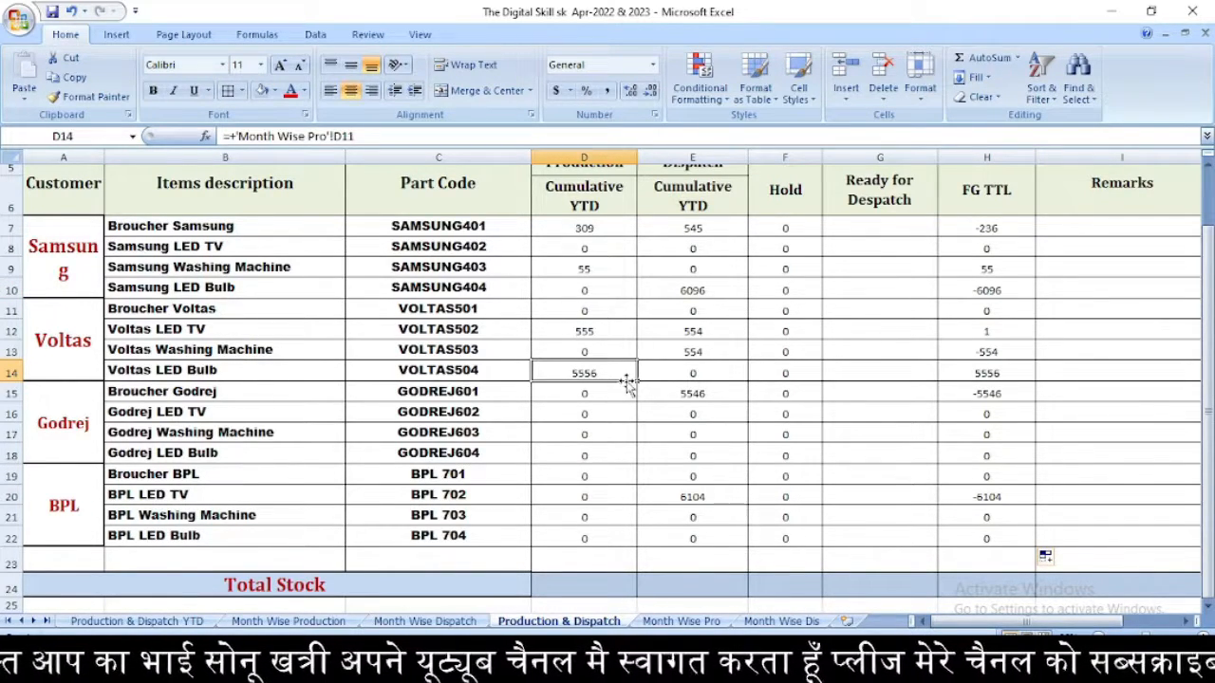
click(674, 372)
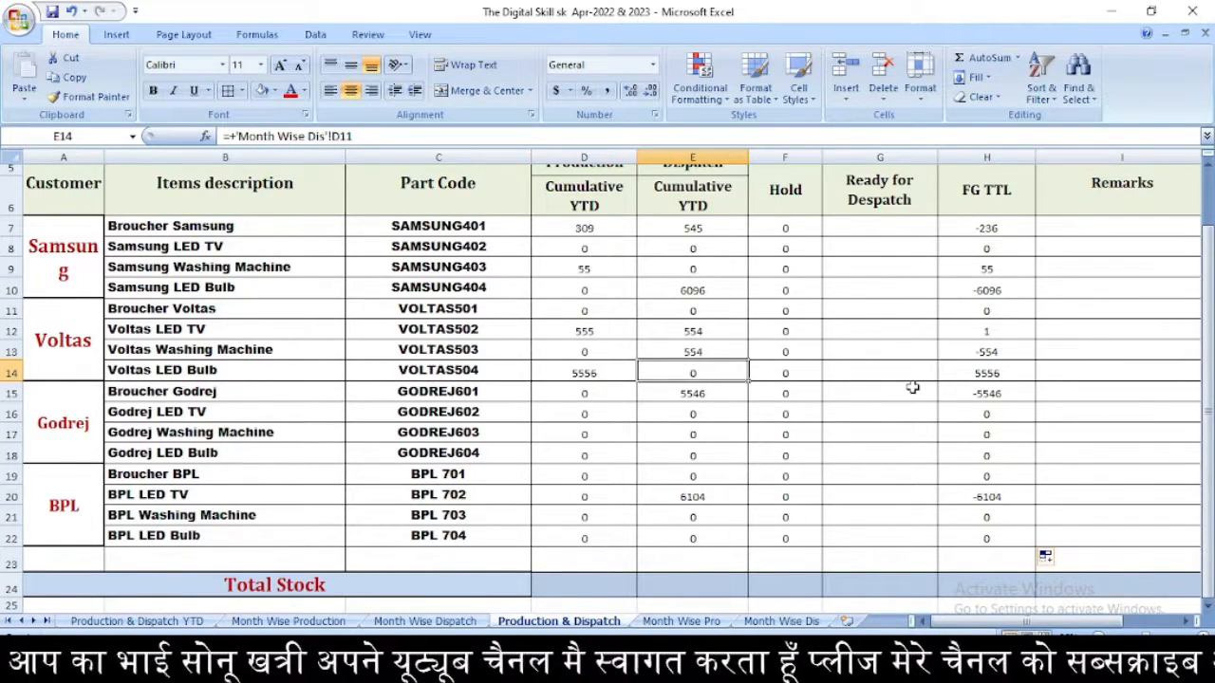
click(992, 375)
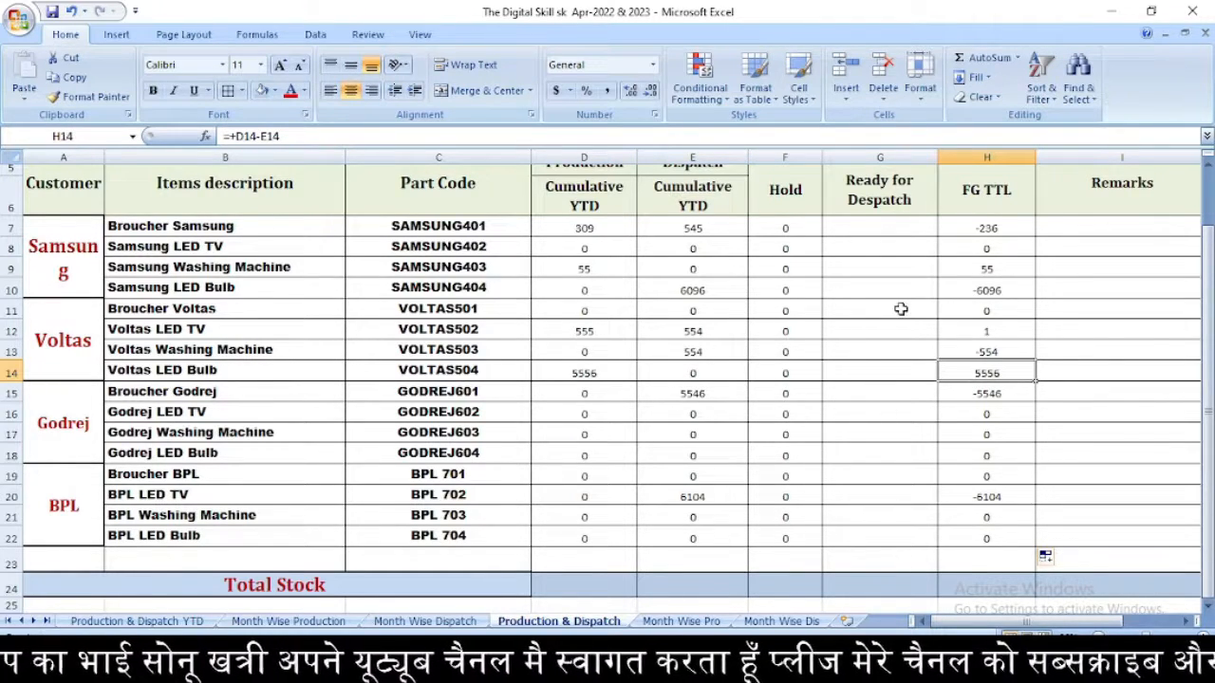
- Enter the Ready for Despatch formula for Broucher Samsung as FG TTL minus Hold, +H7-F7
click(864, 228)
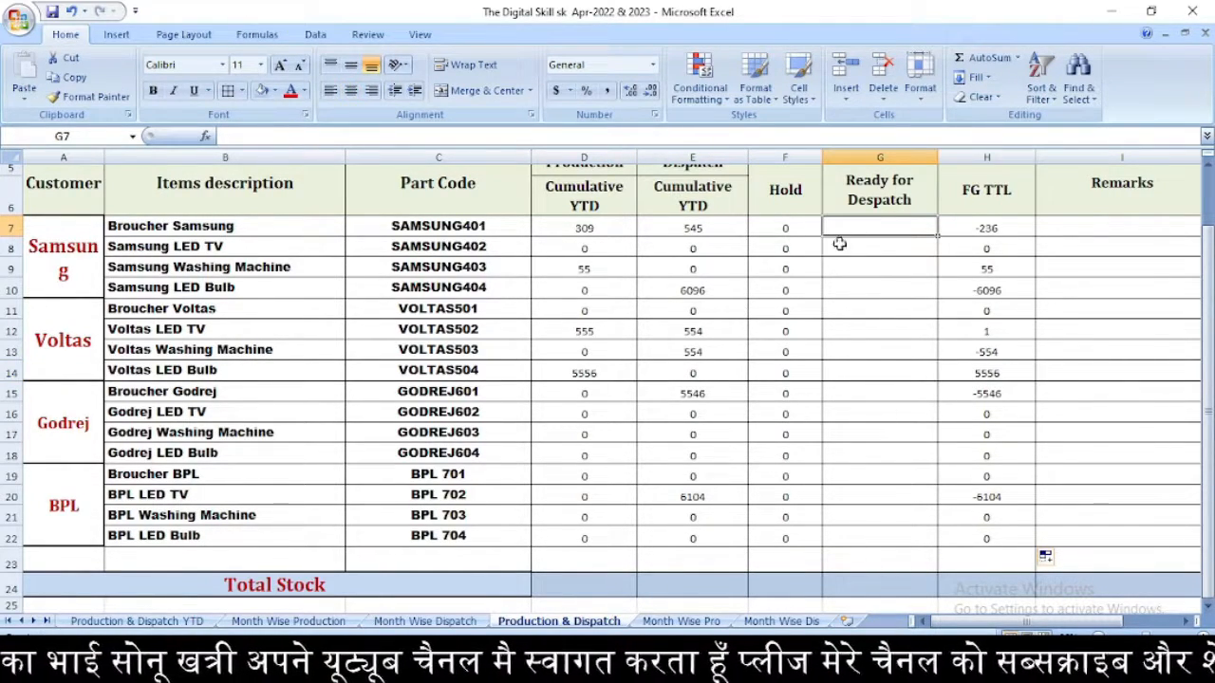
click(783, 235)
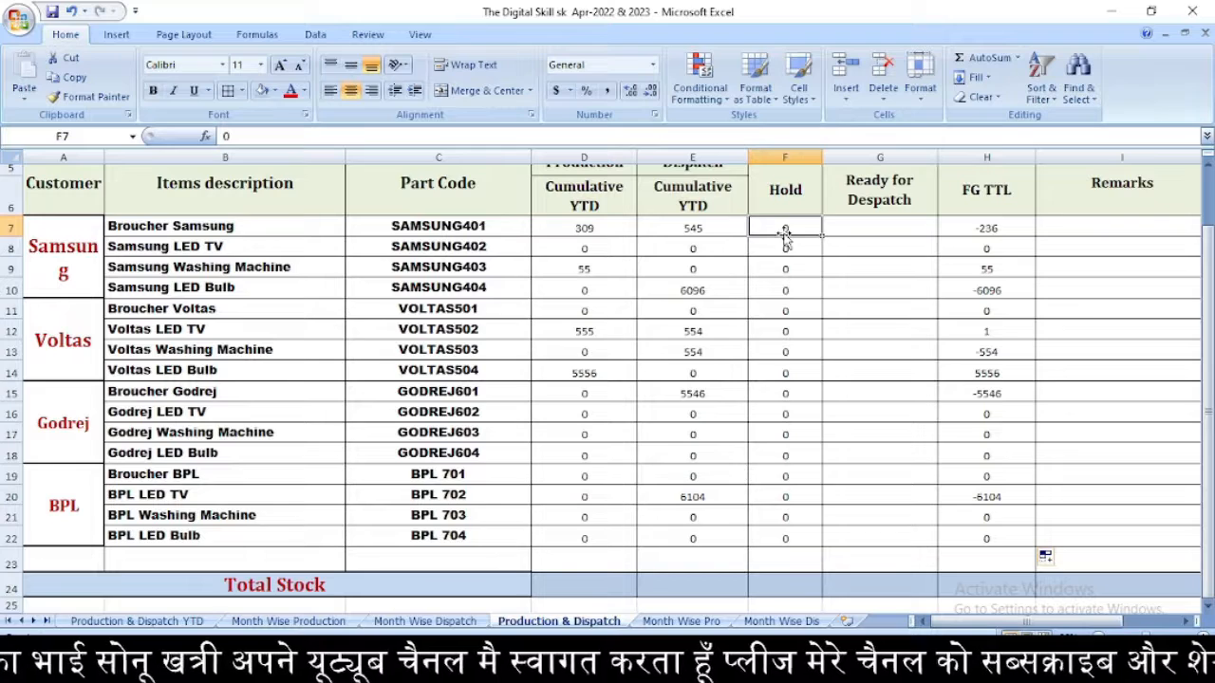
click(884, 230)
text(+)
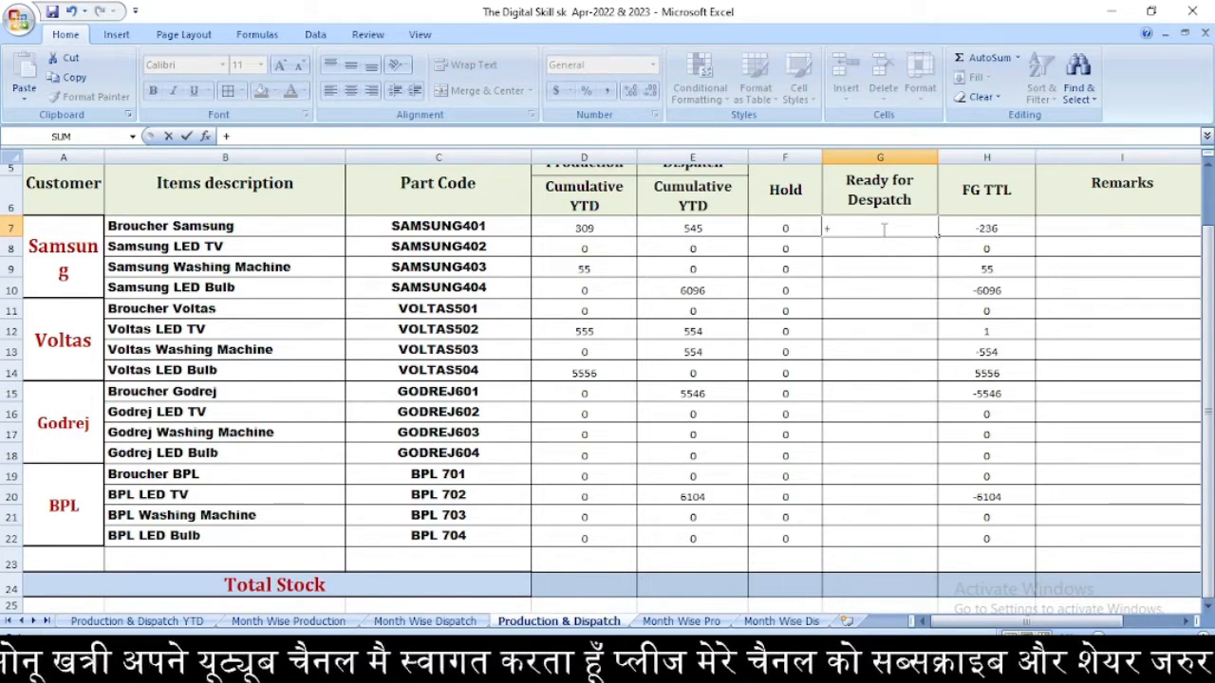
click(952, 229)
text(-)
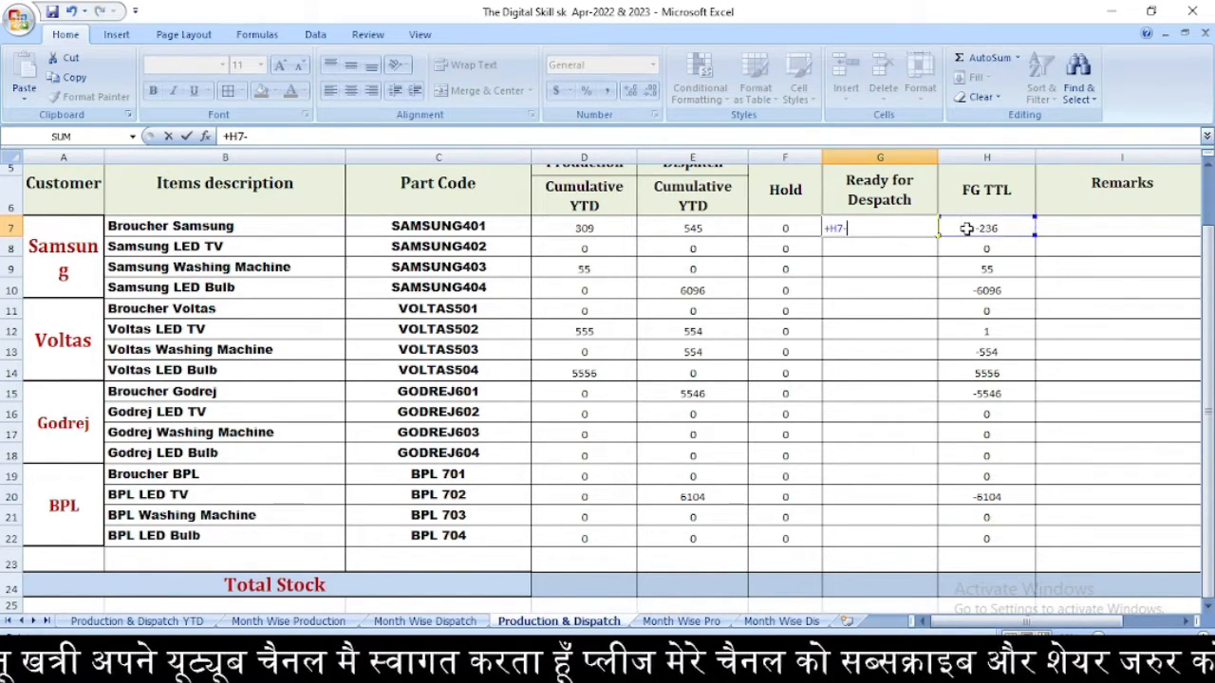
click(789, 231)
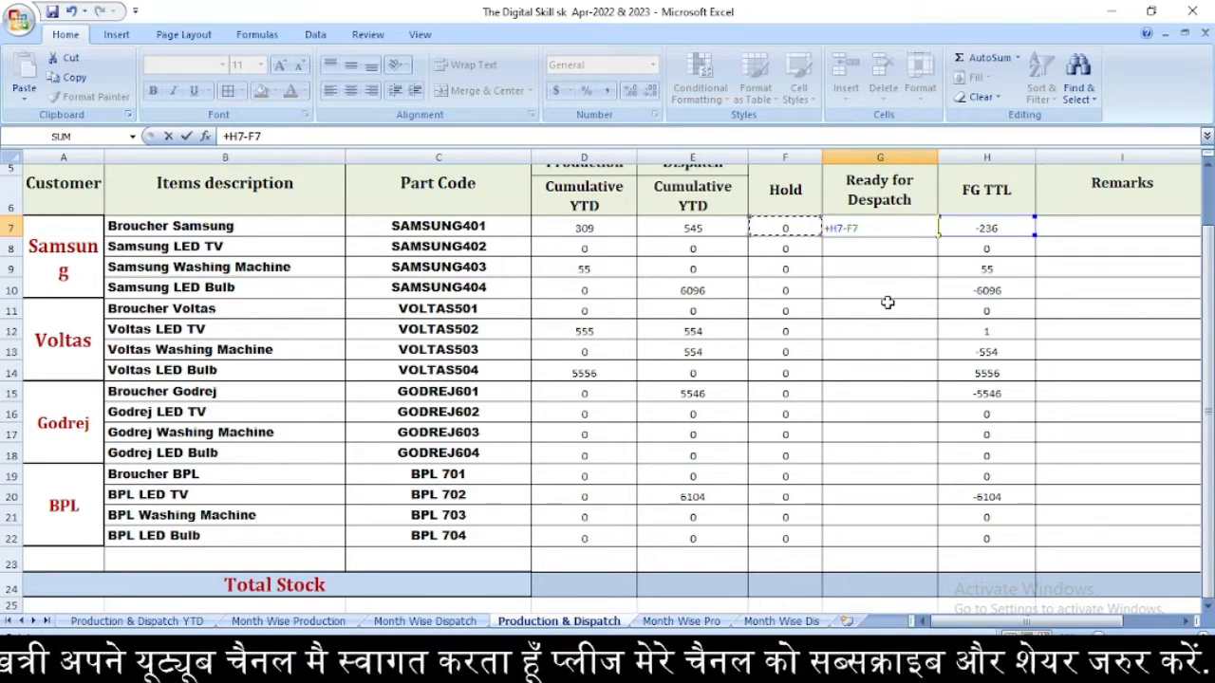
key(Return)
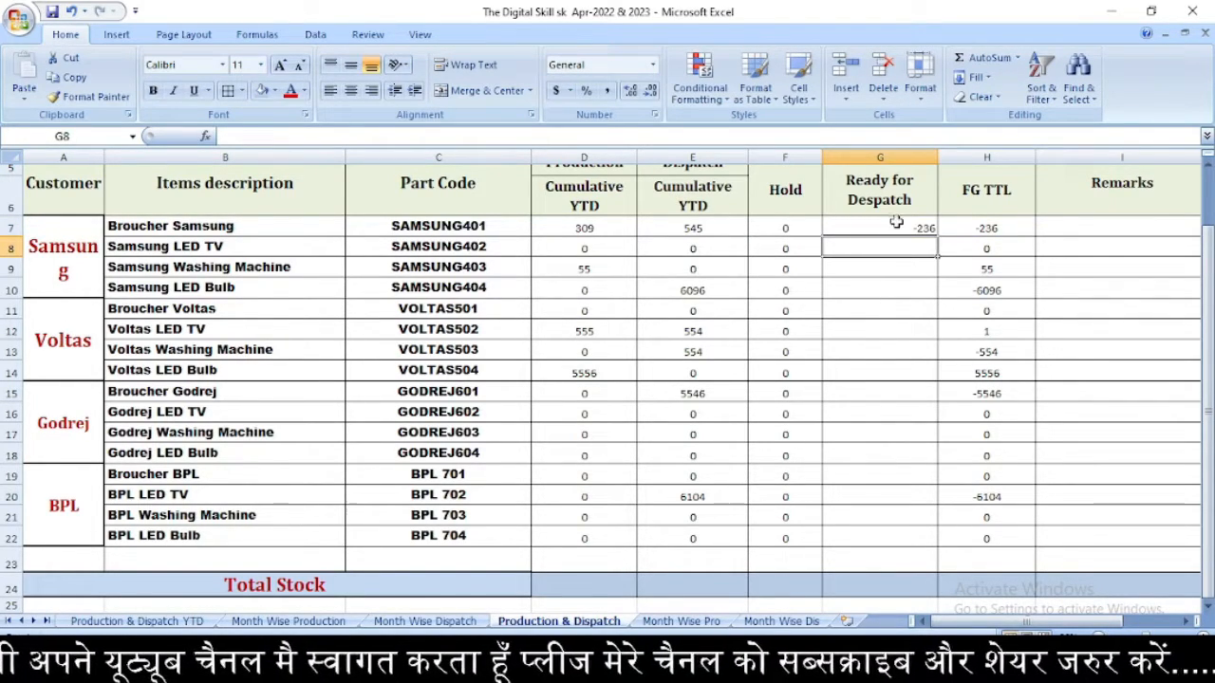
- Center the Ready for Despatch cells in rows 7 to 22 and fill the Broucher Samsung formula through BPL LED Bulb
key(Up)
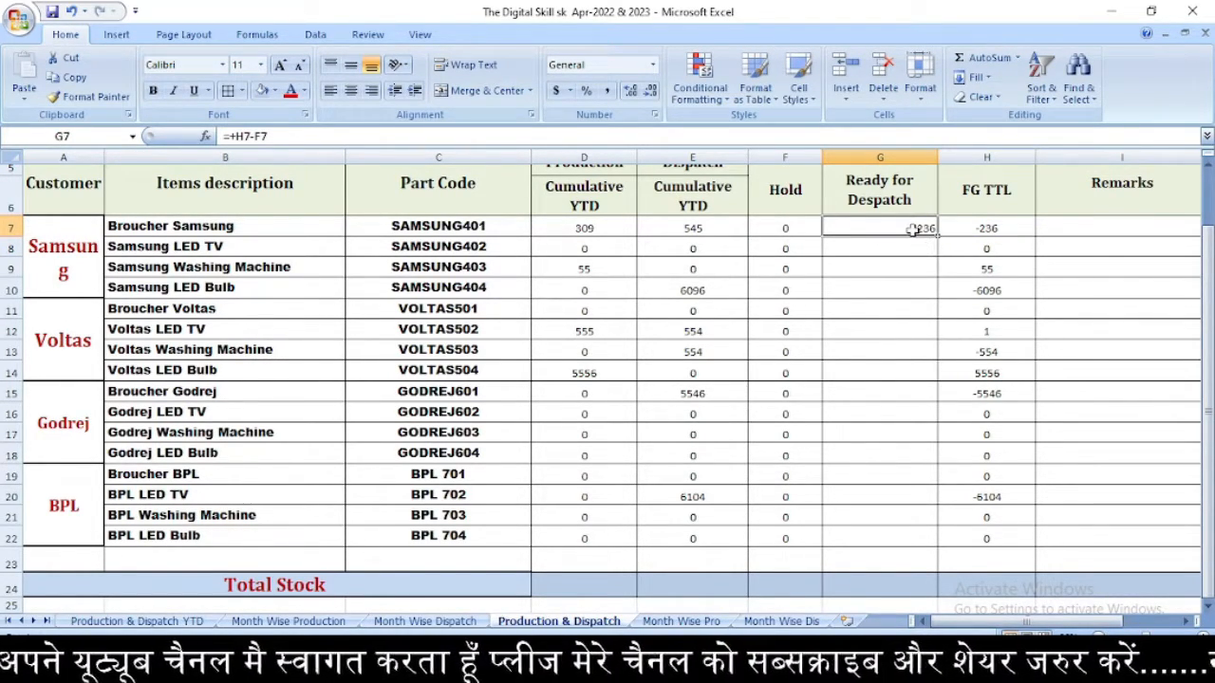
drag(909, 228, 893, 533)
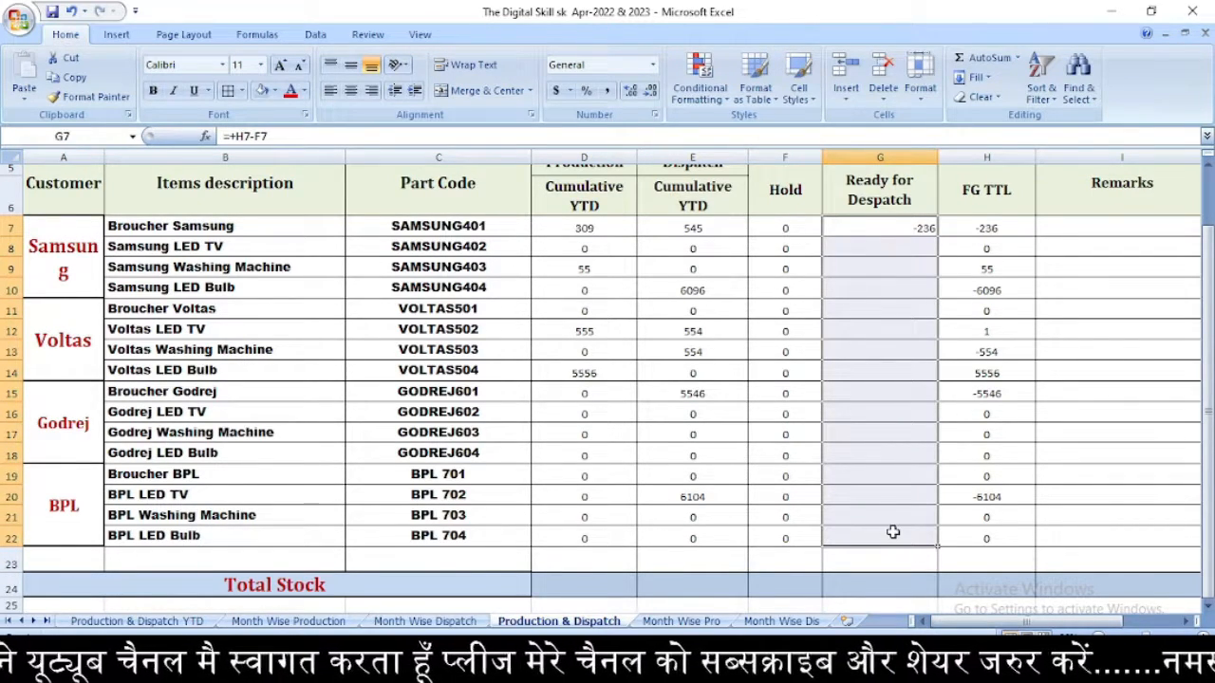
click(351, 90)
click(915, 247)
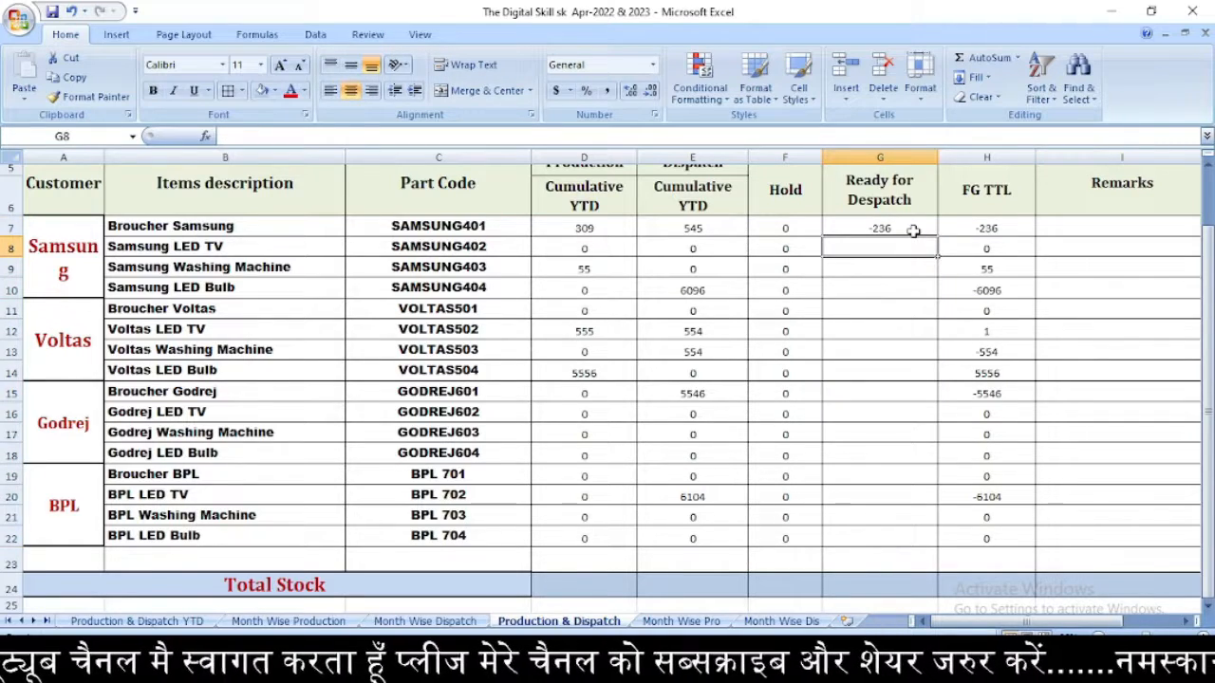
click(912, 231)
drag(936, 238, 963, 549)
- Format all quantities from Production Cumulative YTD through FG TTL, D7:H22, in bold Cambria at size 12
click(764, 327)
drag(586, 230, 970, 540)
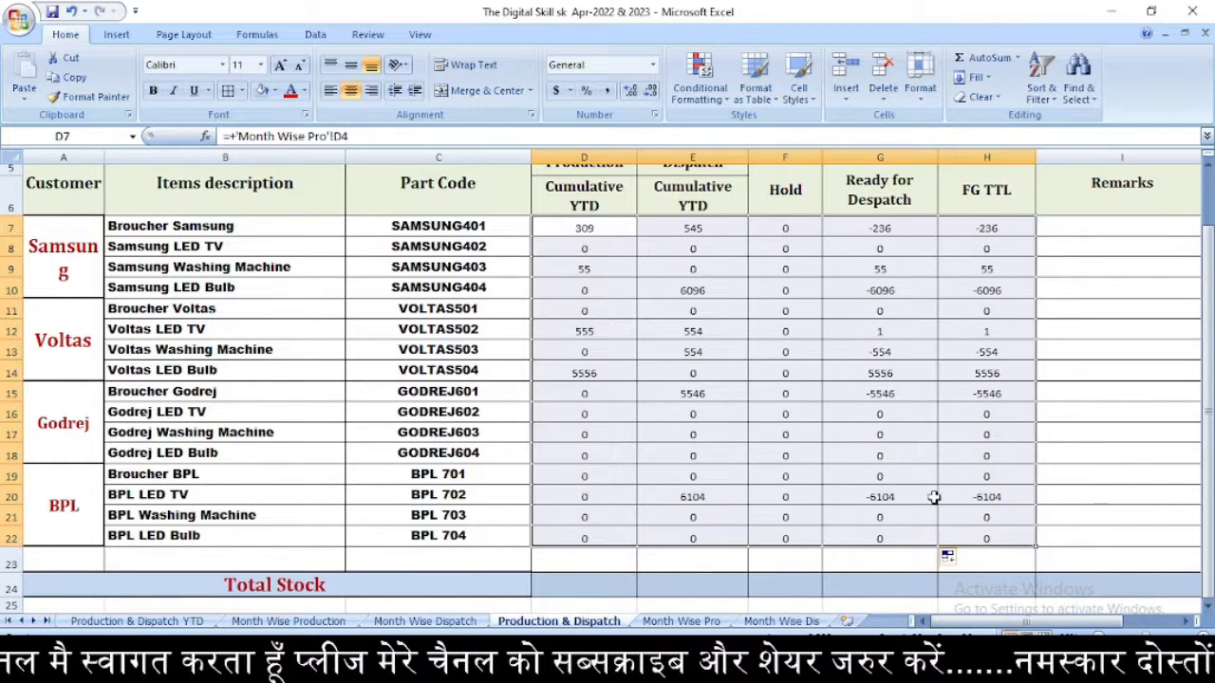
click(222, 65)
click(191, 102)
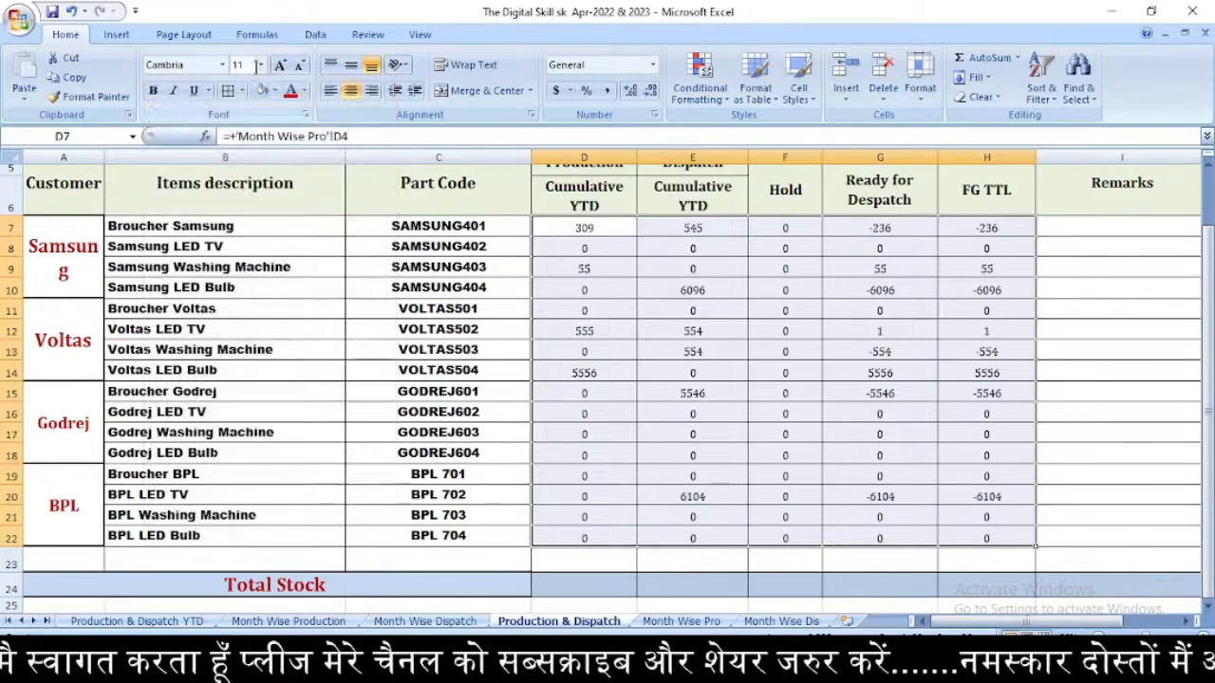
click(249, 67)
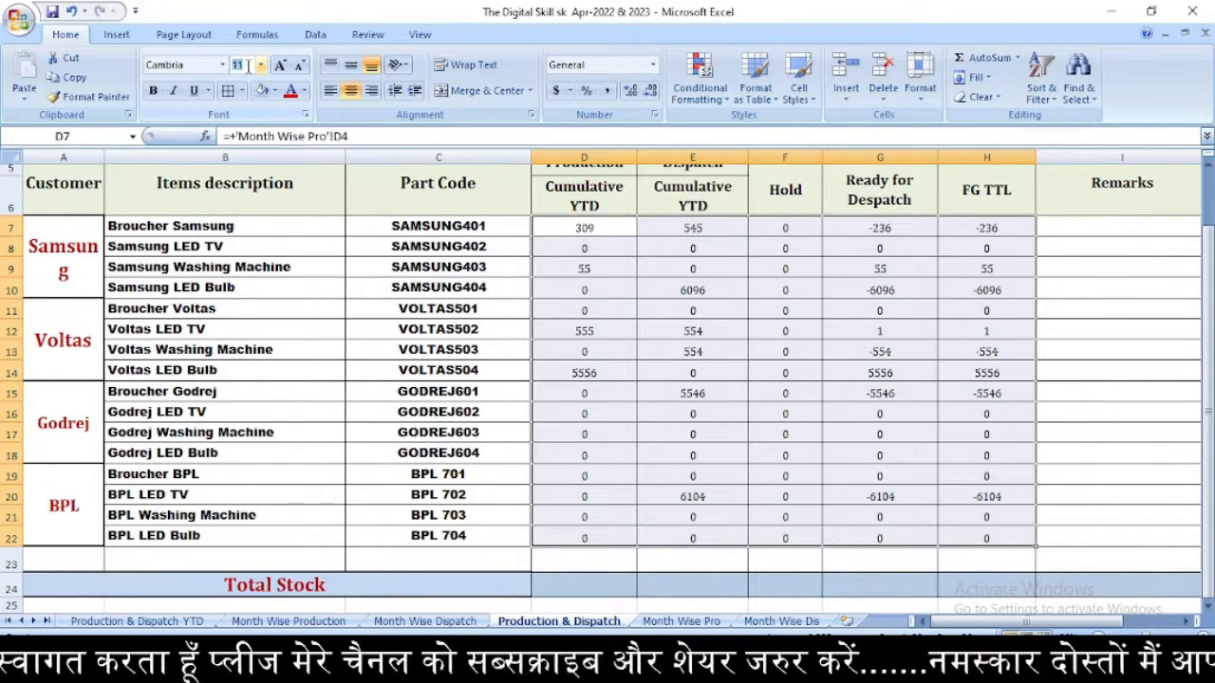
key(Return)
click(157, 96)
click(737, 361)
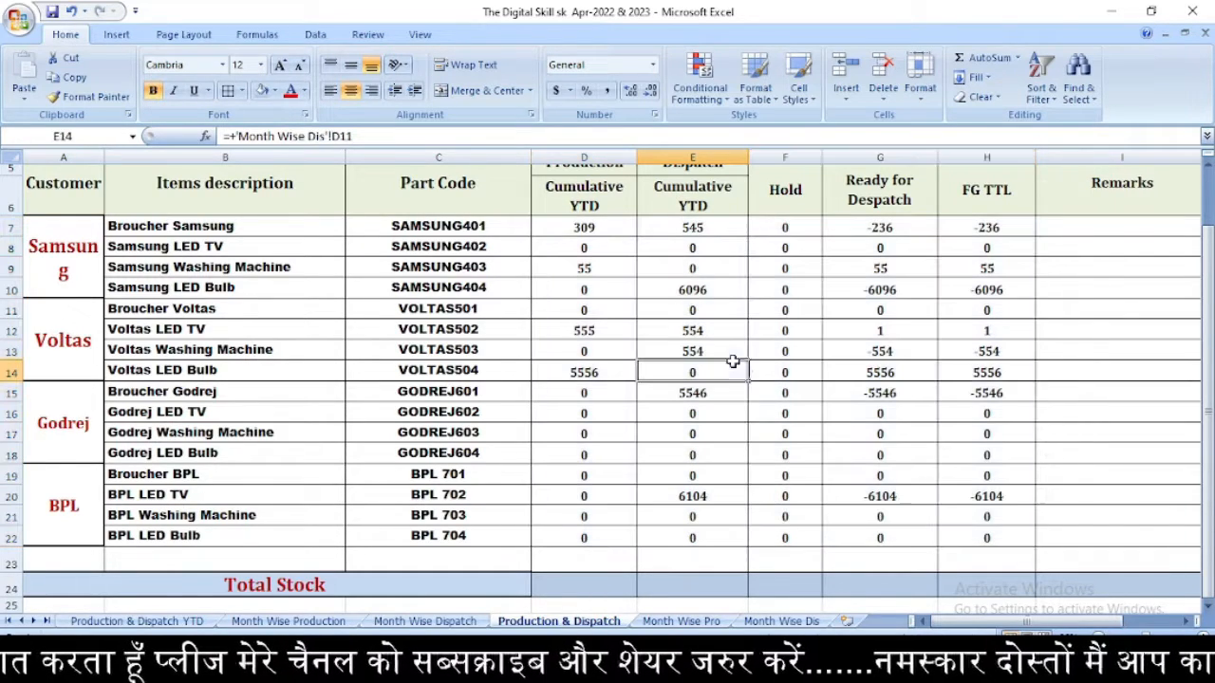
click(932, 391)
click(1059, 325)
click(1103, 243)
click(1095, 230)
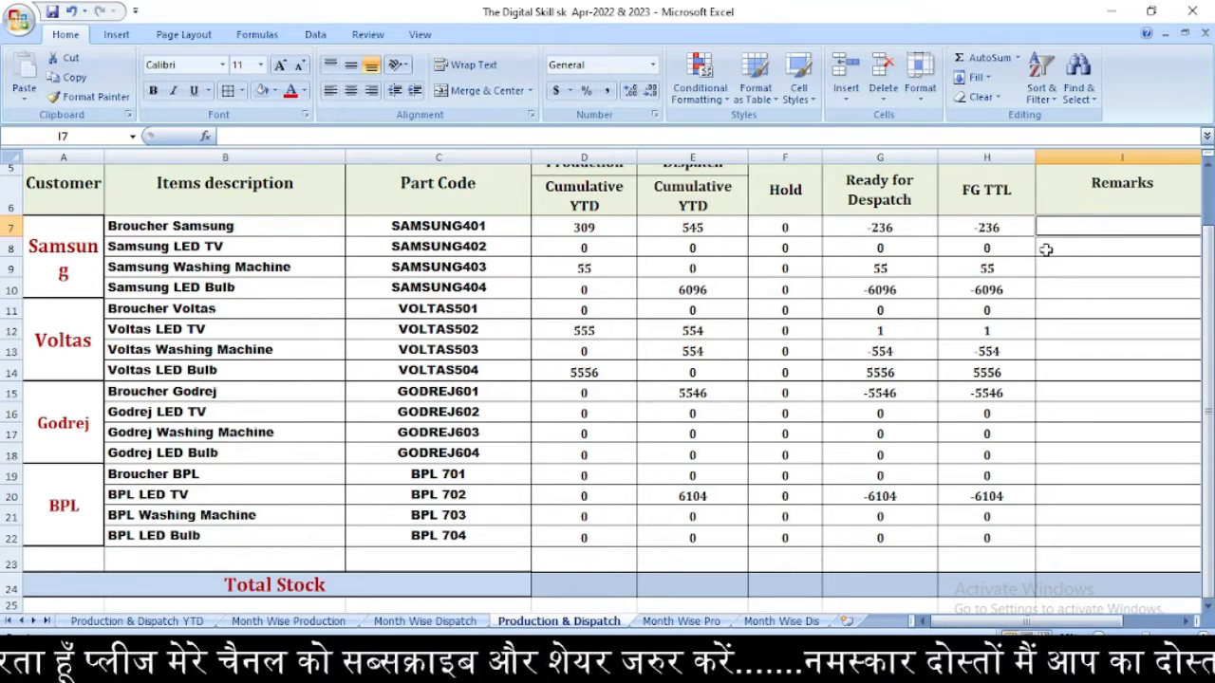
click(786, 228)
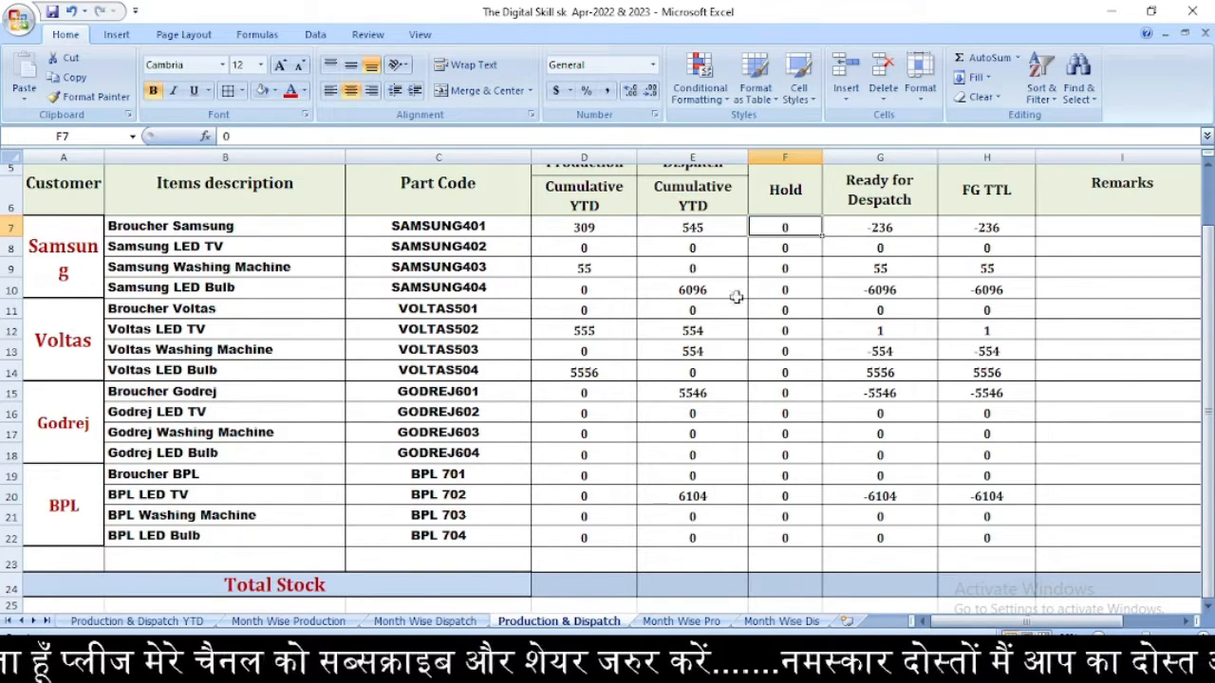
- Try a Hold quantity of 236 for Broucher Samsung and check its Ready for Despatch and FG TTL formulas
click(793, 251)
click(788, 229)
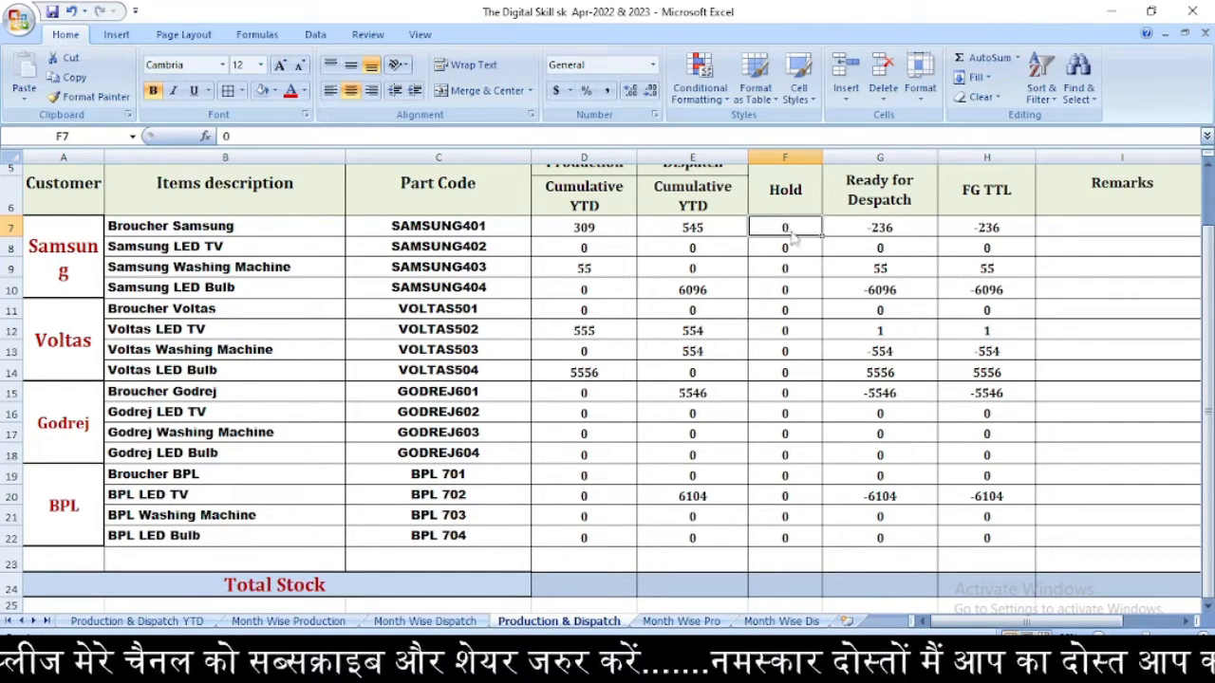
text(236)
key(Return)
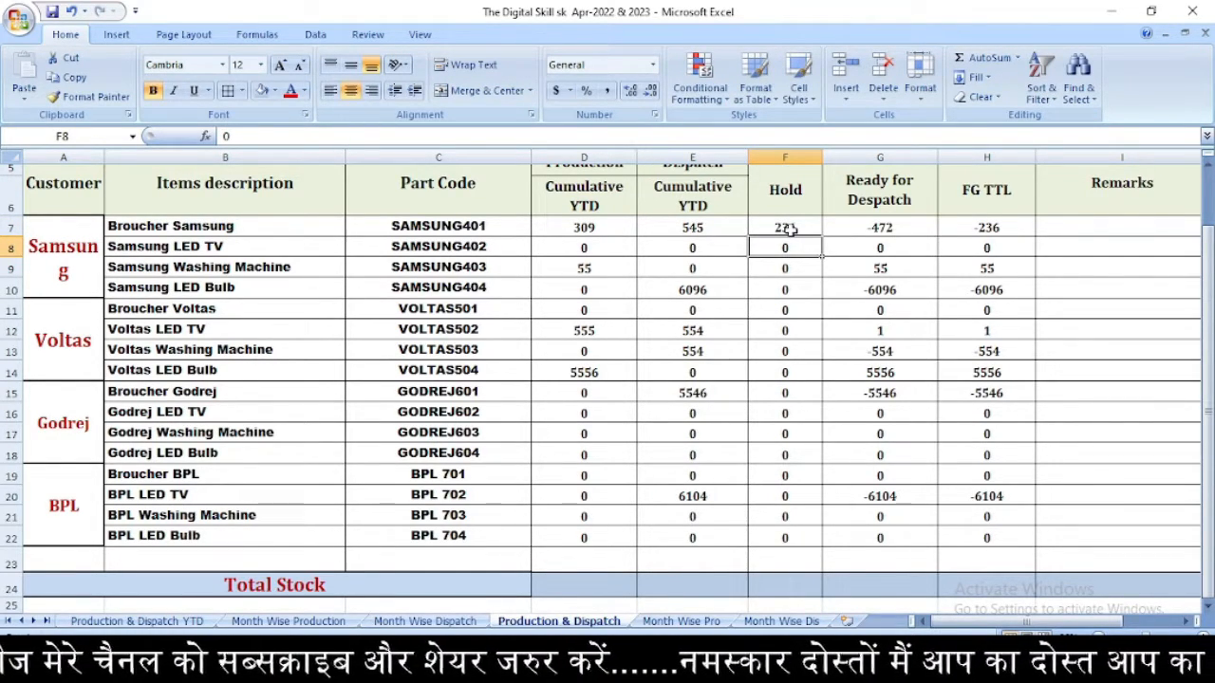
click(897, 231)
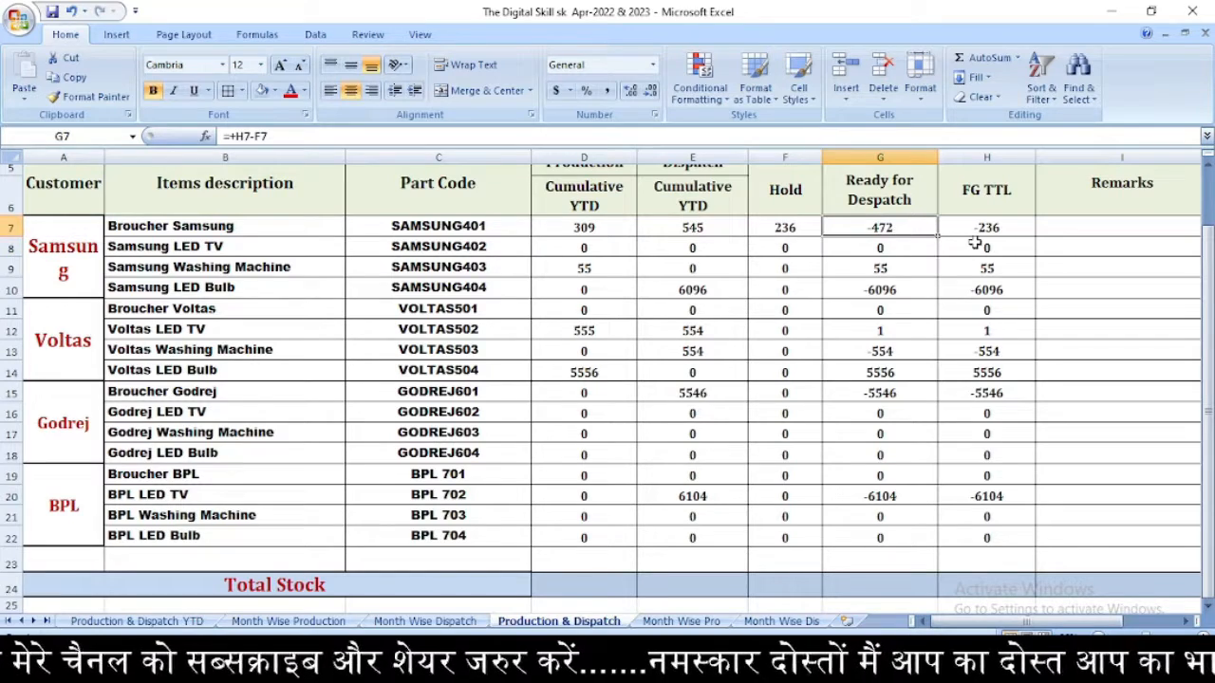
click(998, 204)
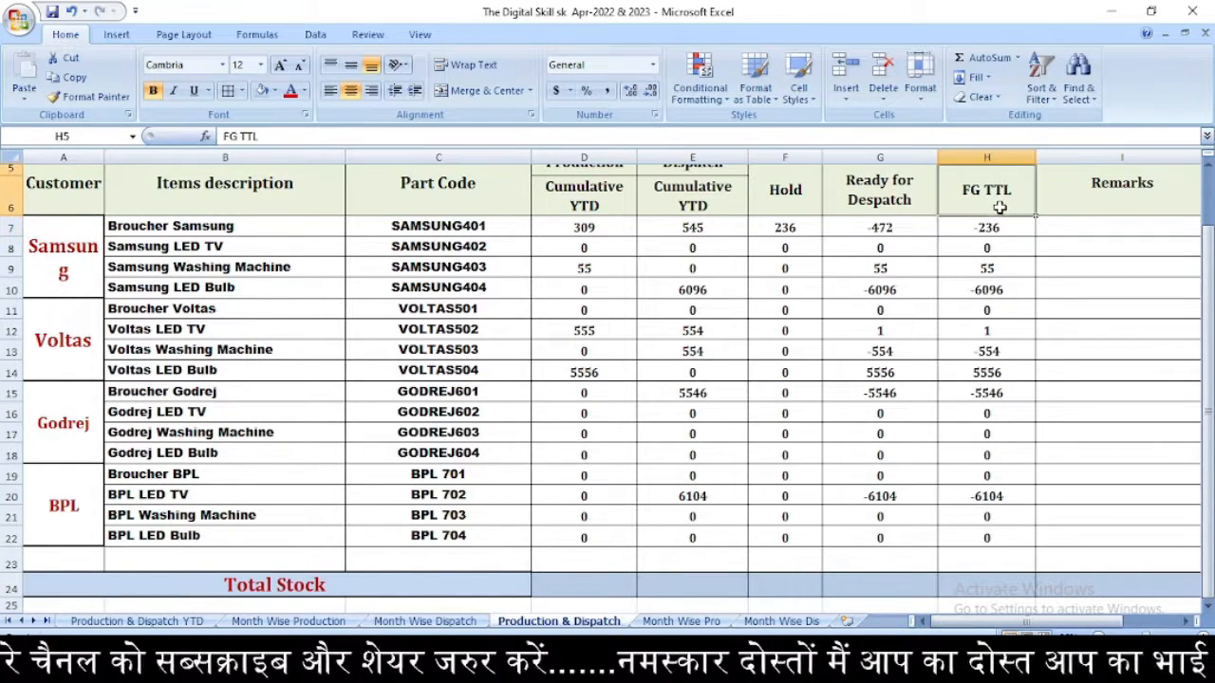
click(989, 225)
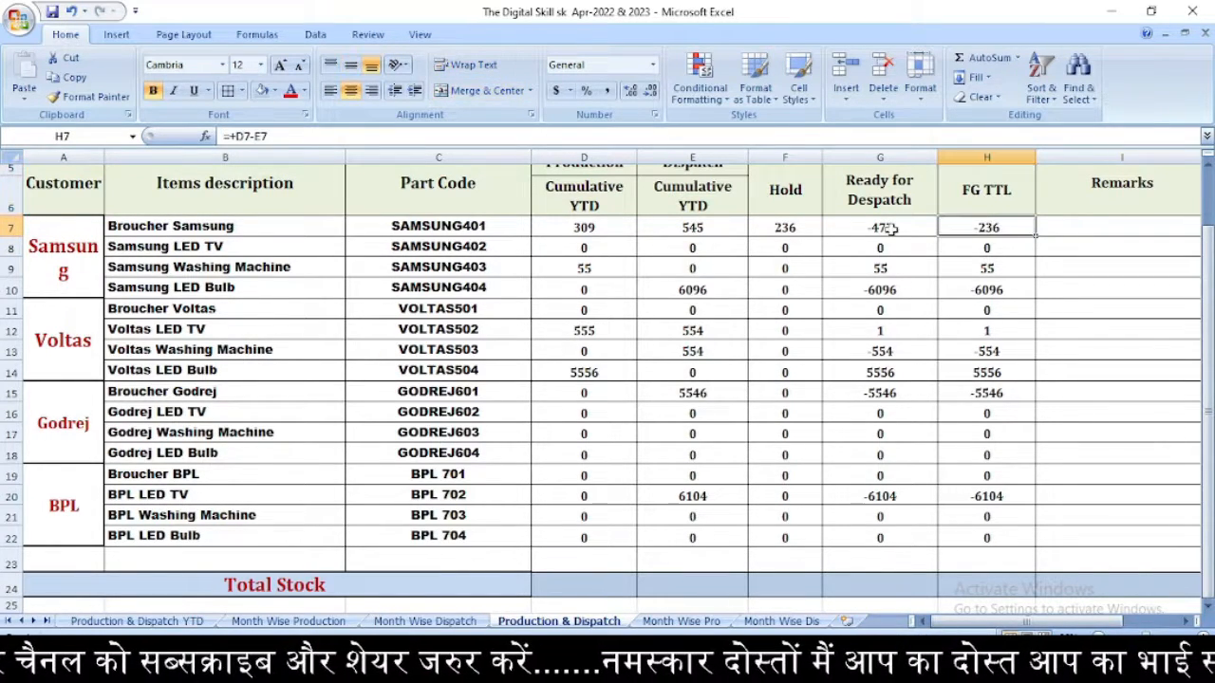
- Set the Hold quantity of Broucher Samsung to 2 and check its Ready for Despatch and FG TTL formulas
click(806, 231)
key(BackSpace)
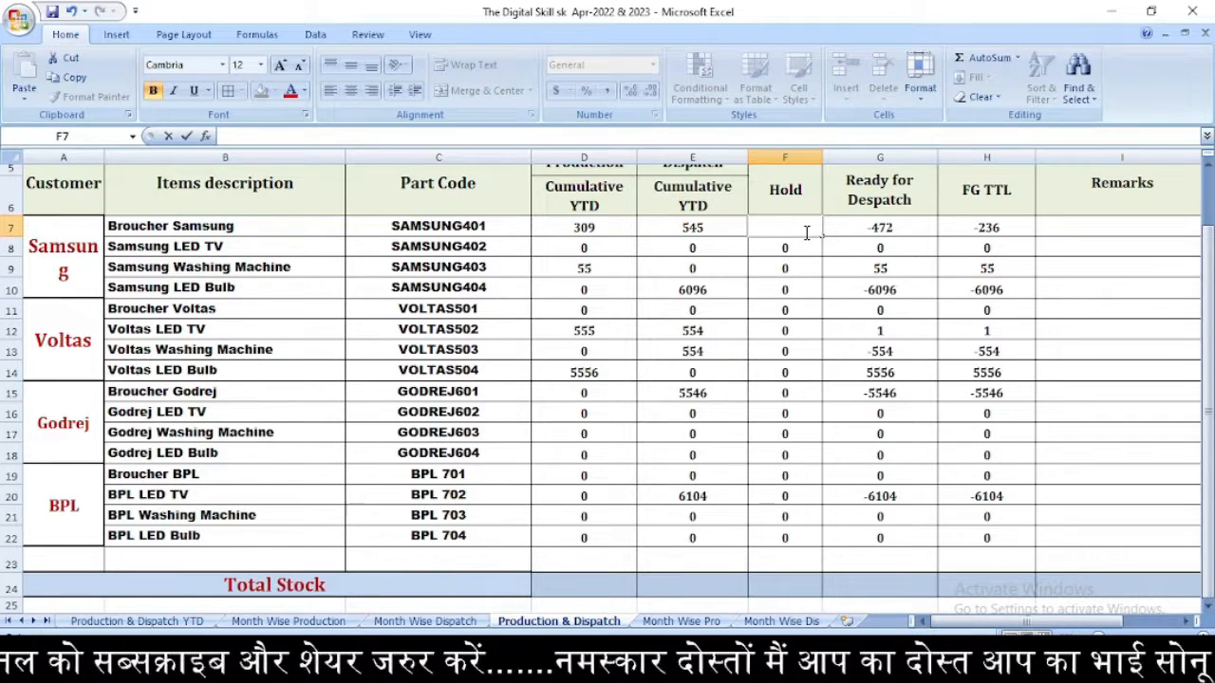
text(2)
key(Return)
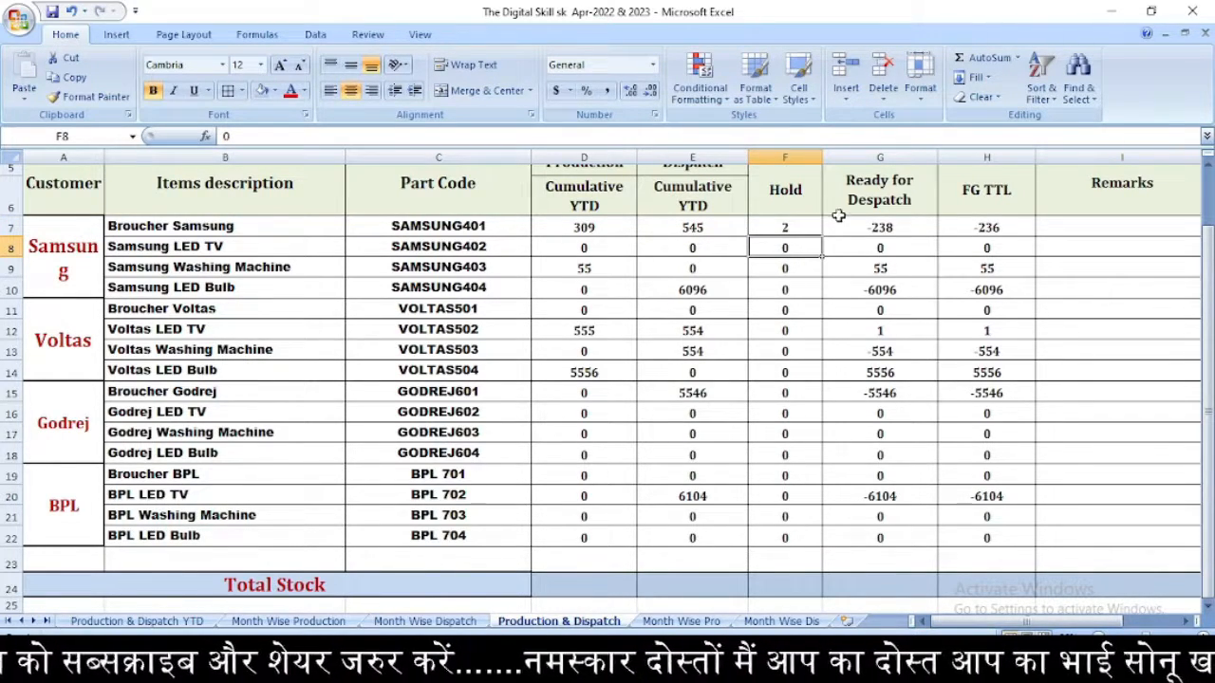
click(843, 224)
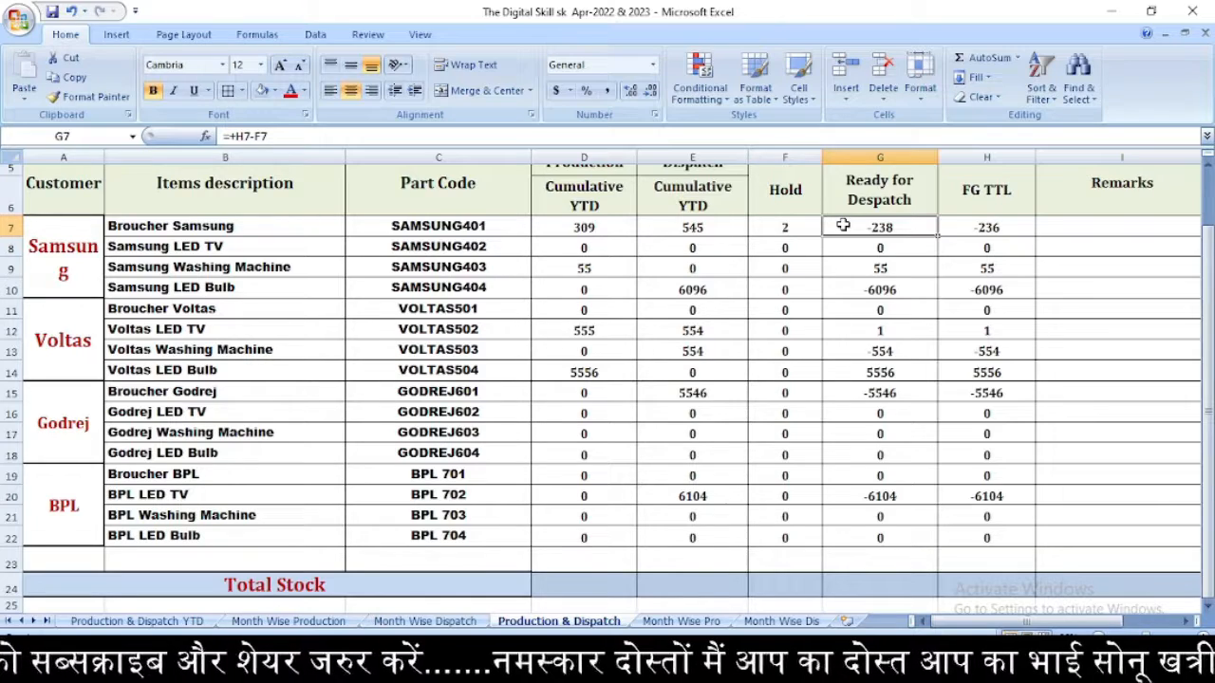
click(805, 249)
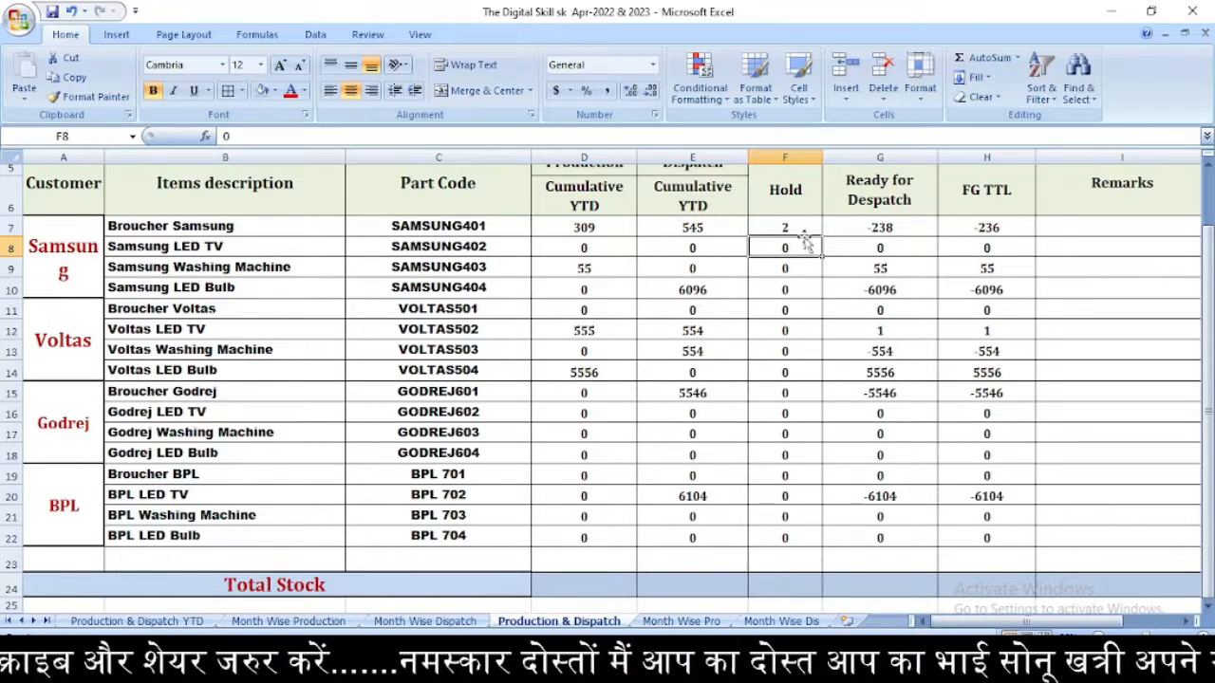
click(966, 231)
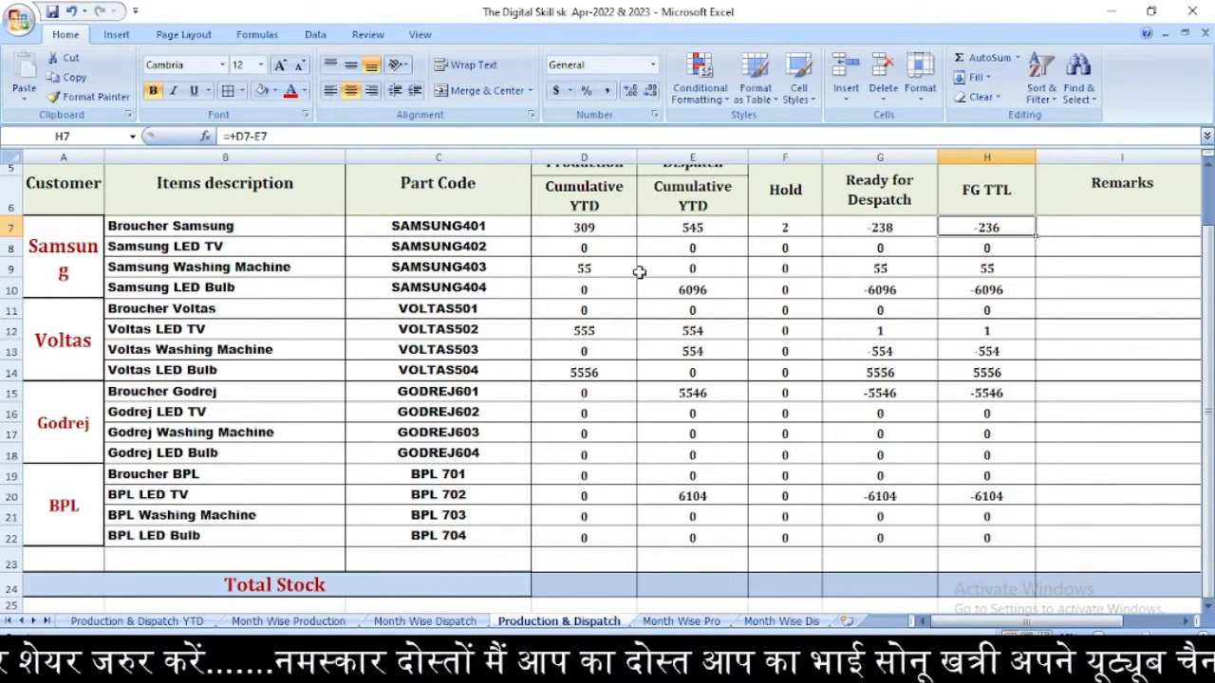
- Set the Hold quantity of Samsung LED TV to 2 and check its Ready for Despatch and FG TTL formulas
click(784, 247)
text(2)
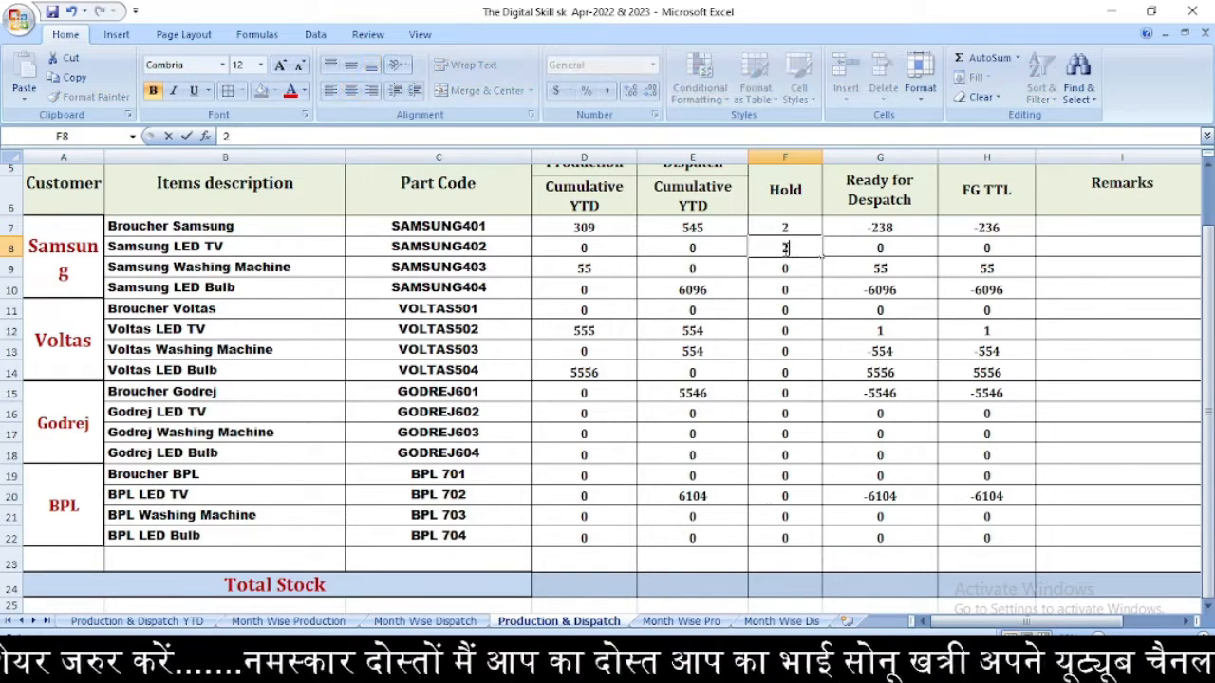
key(Return)
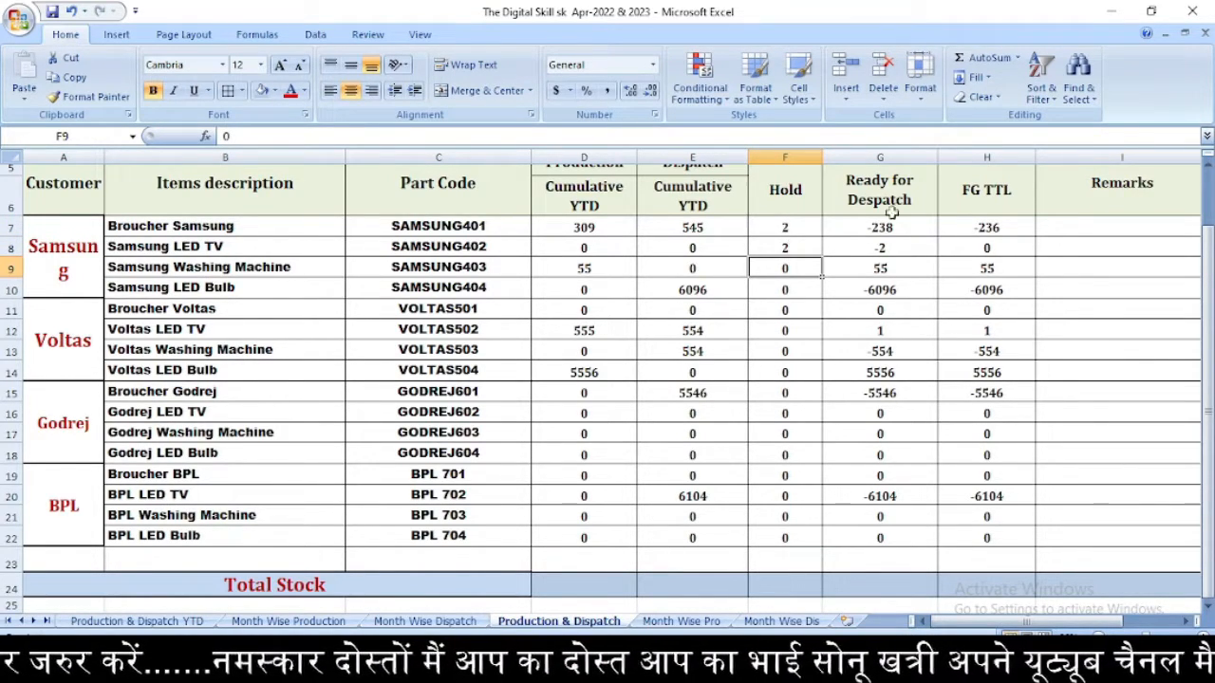
click(884, 251)
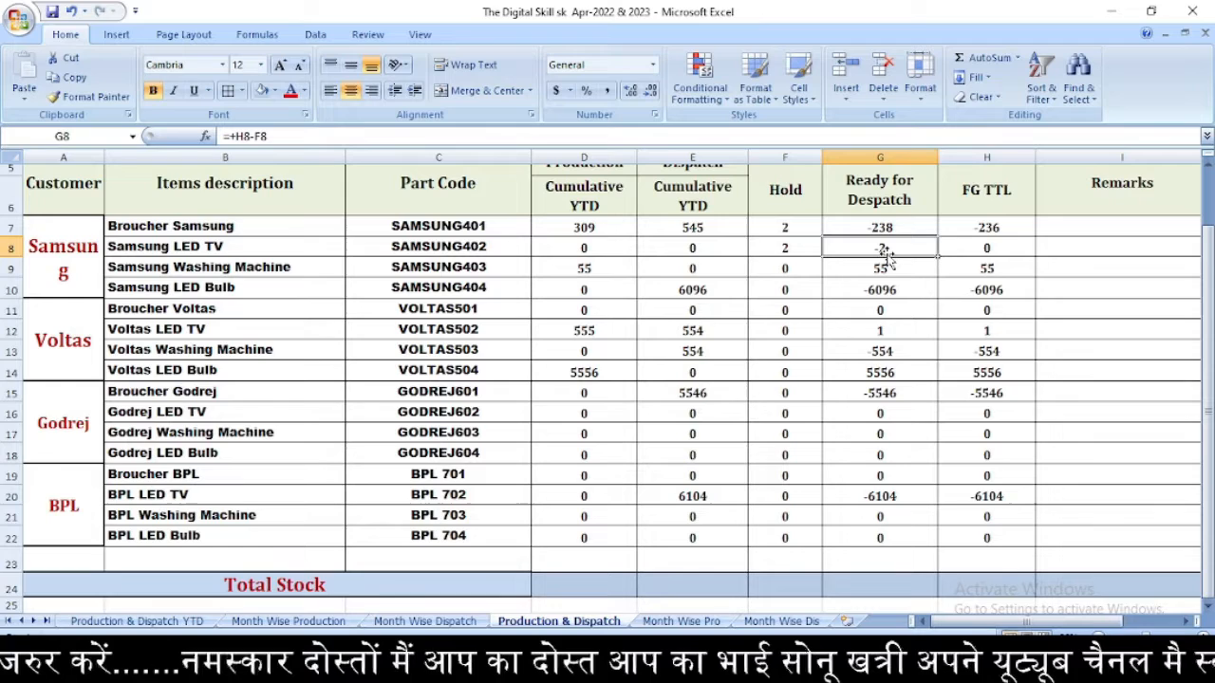
click(990, 248)
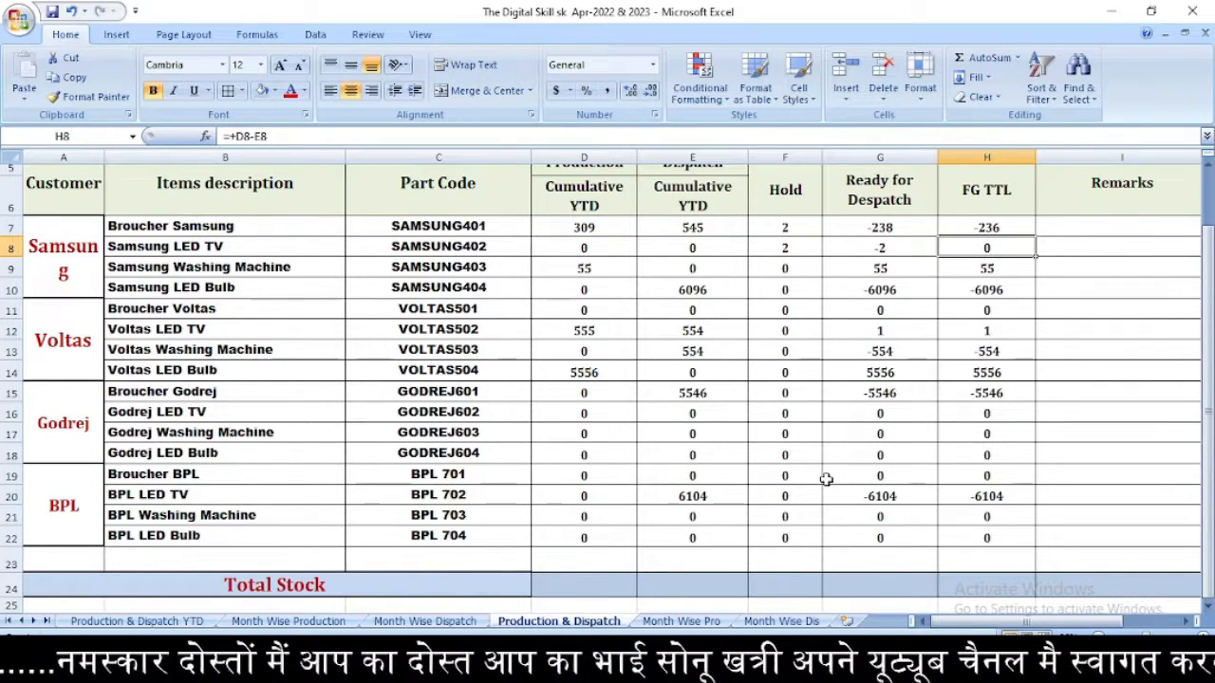
- Total the Production Cumulative YTD column in the Total Stock row, D24, with =SUM(D7:D23)
scroll(754, 510, up, 1)
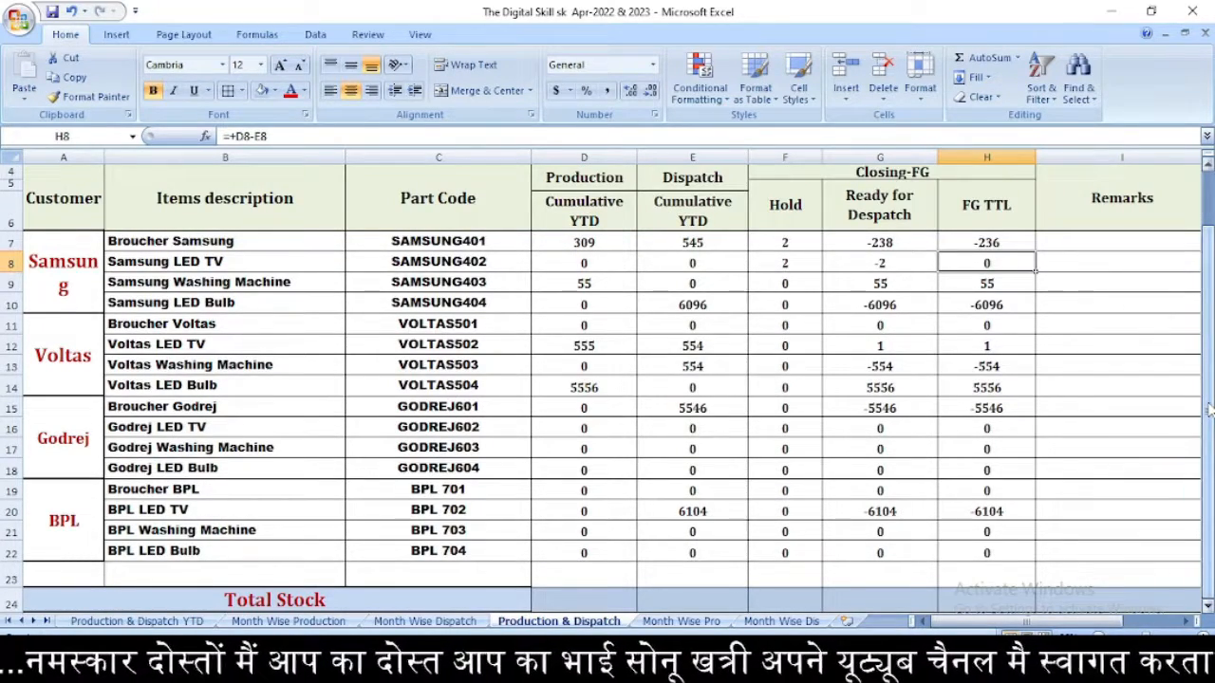
click(618, 603)
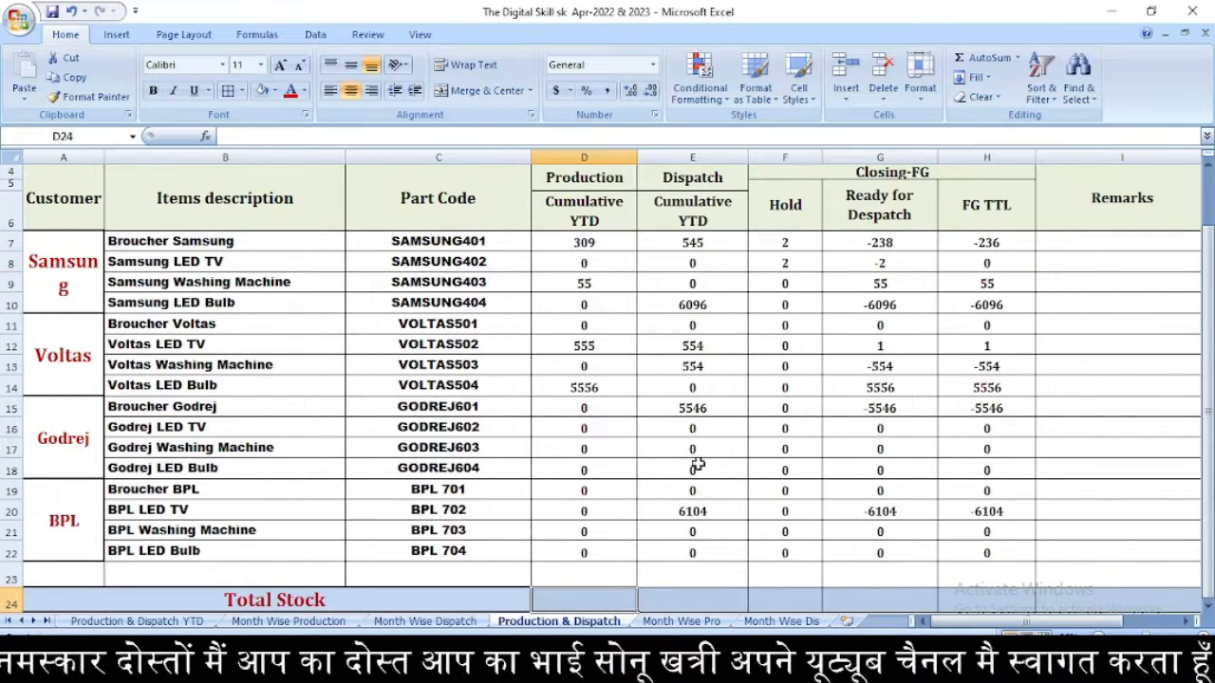
click(983, 61)
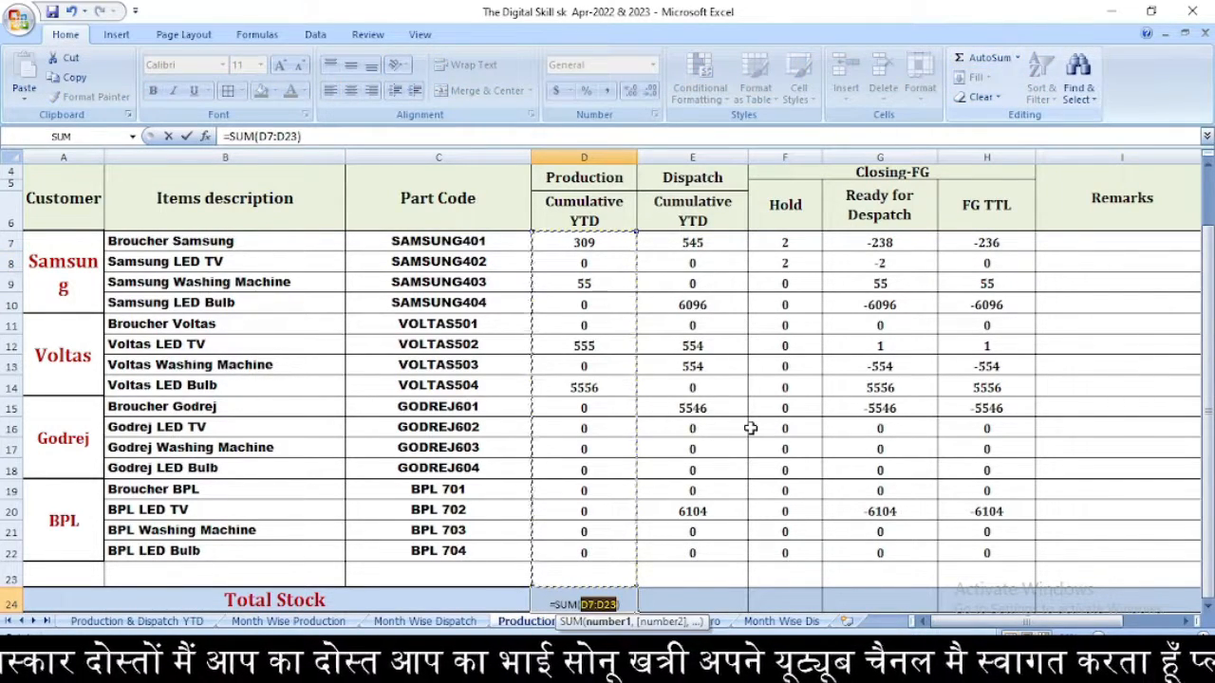
key(Return)
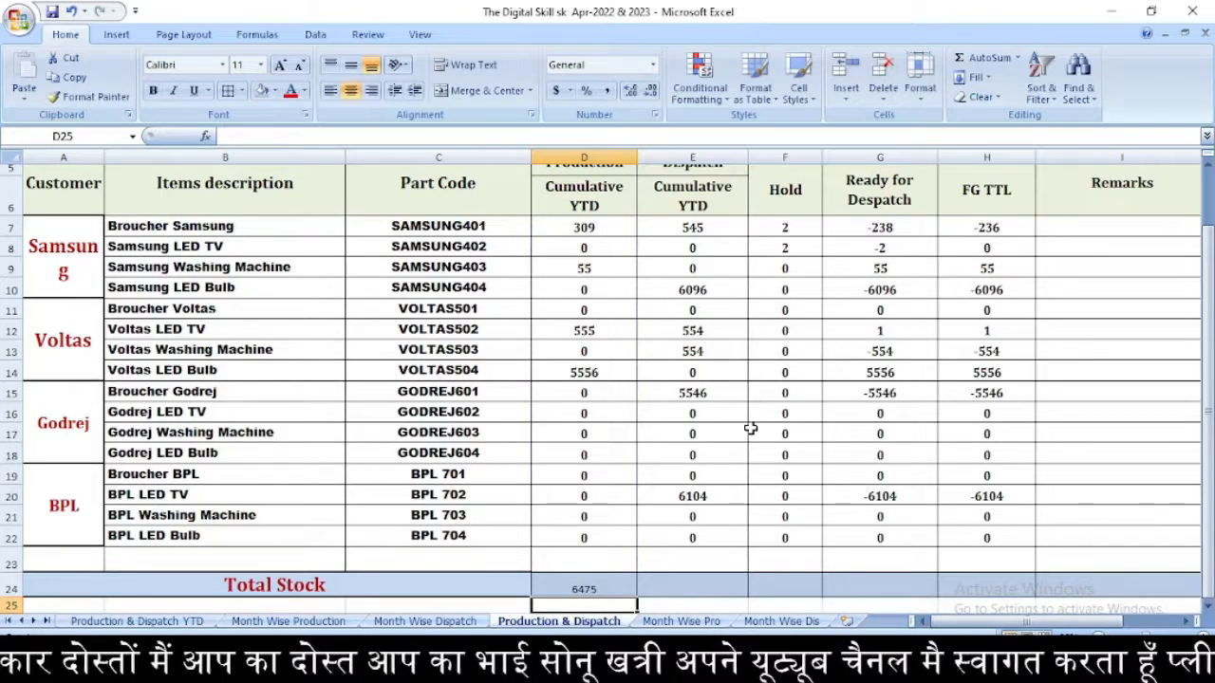
- Total the Dispatch Cumulative YTD column in the Total Stock row, E24, with =sum(E7:E23)
click(714, 580)
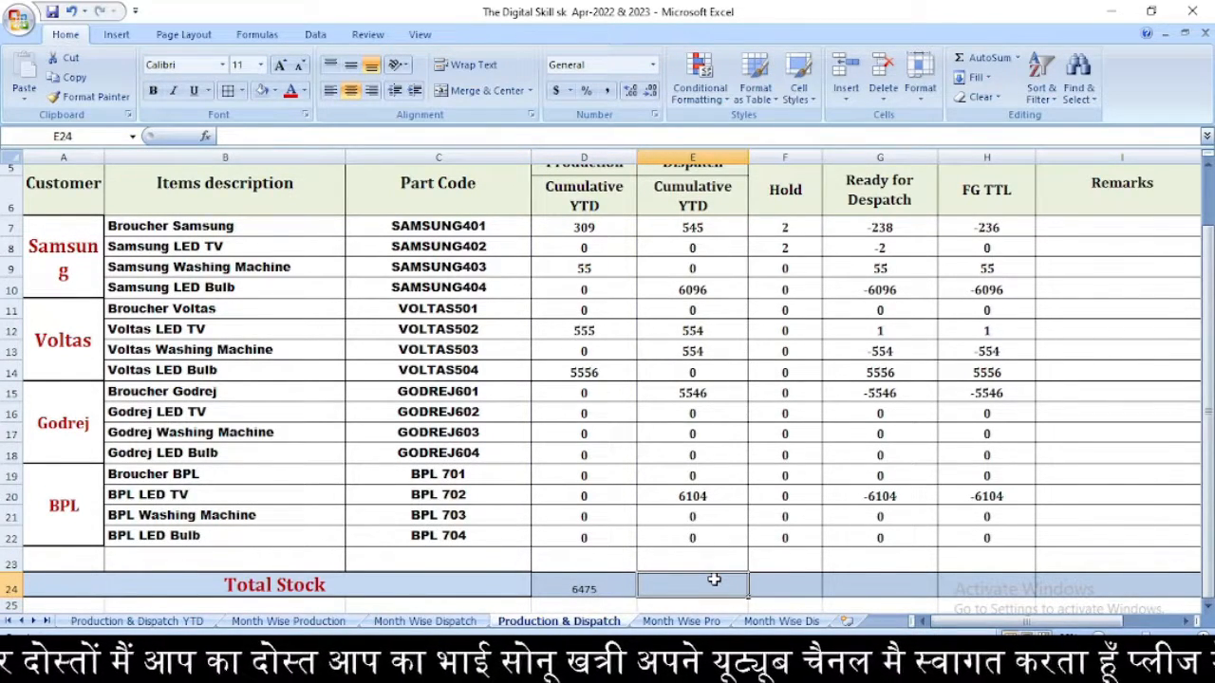
text(=su)
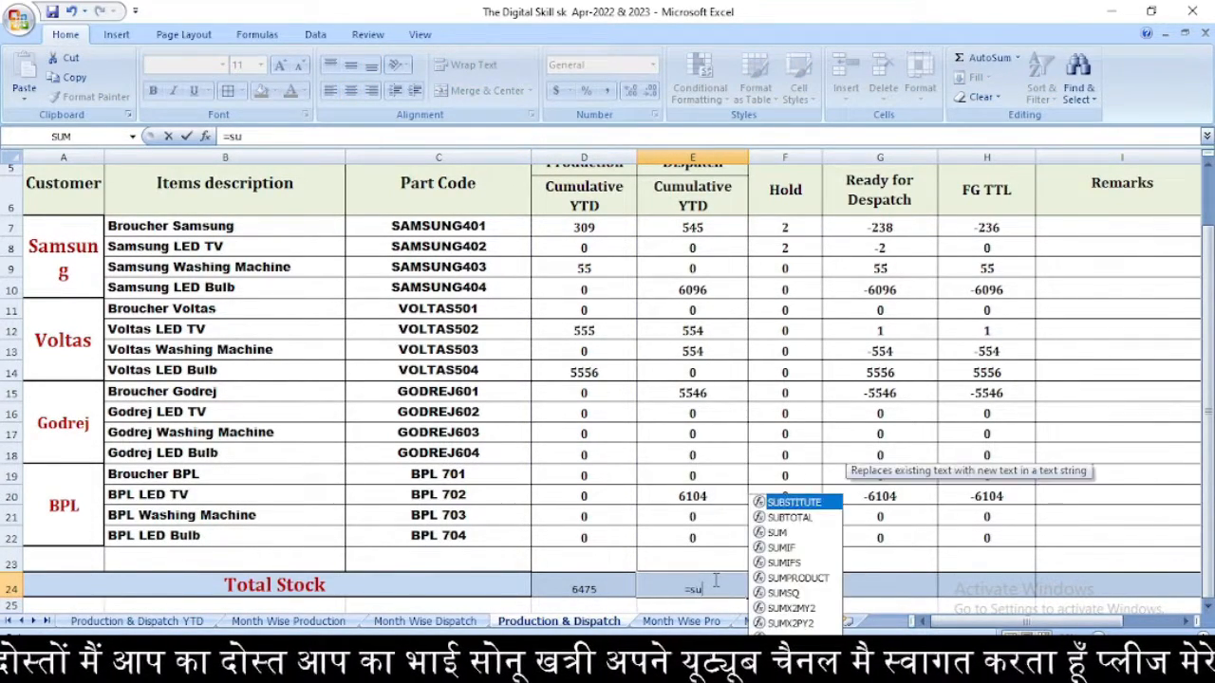
text(m()
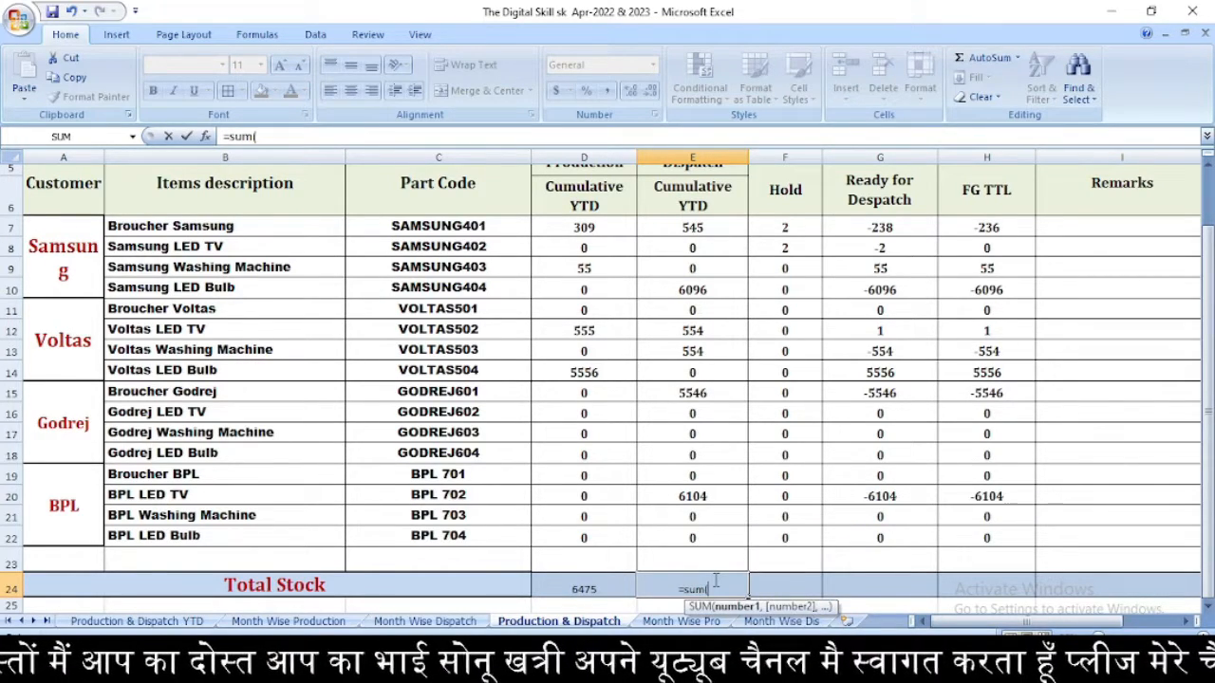
drag(713, 228, 712, 562)
text())
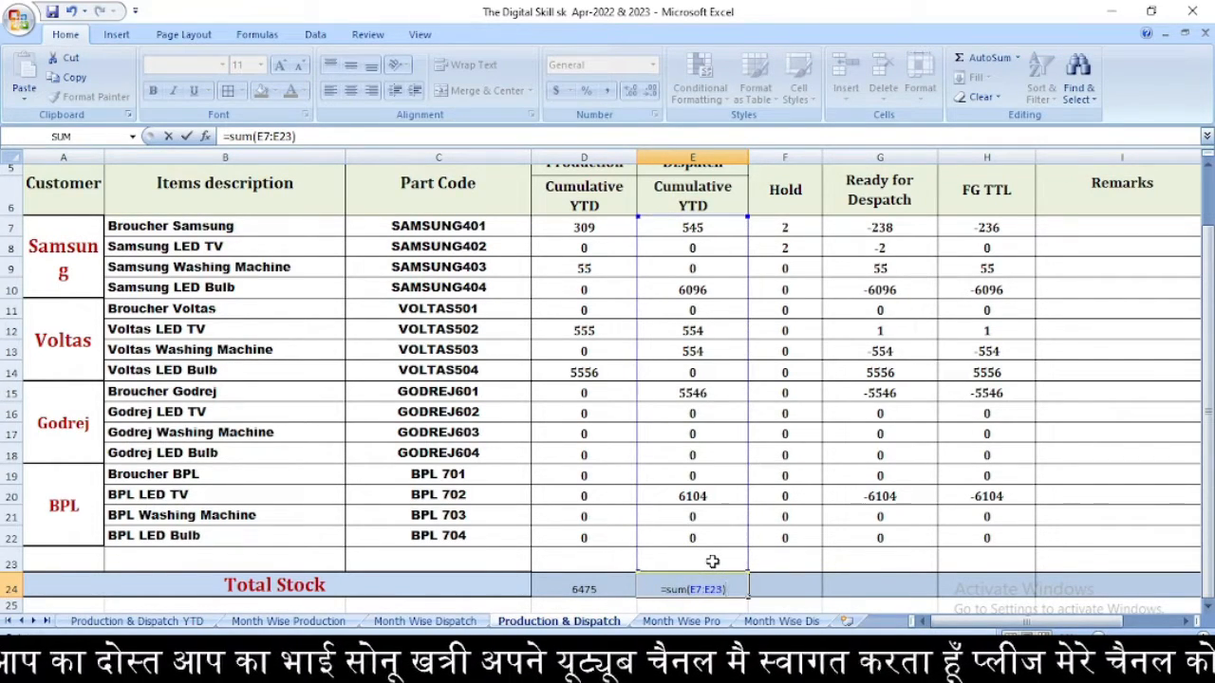
key(Return)
- Total the Hold column in the Total Stock row, F24, with =sum(F7:F23)
click(764, 586)
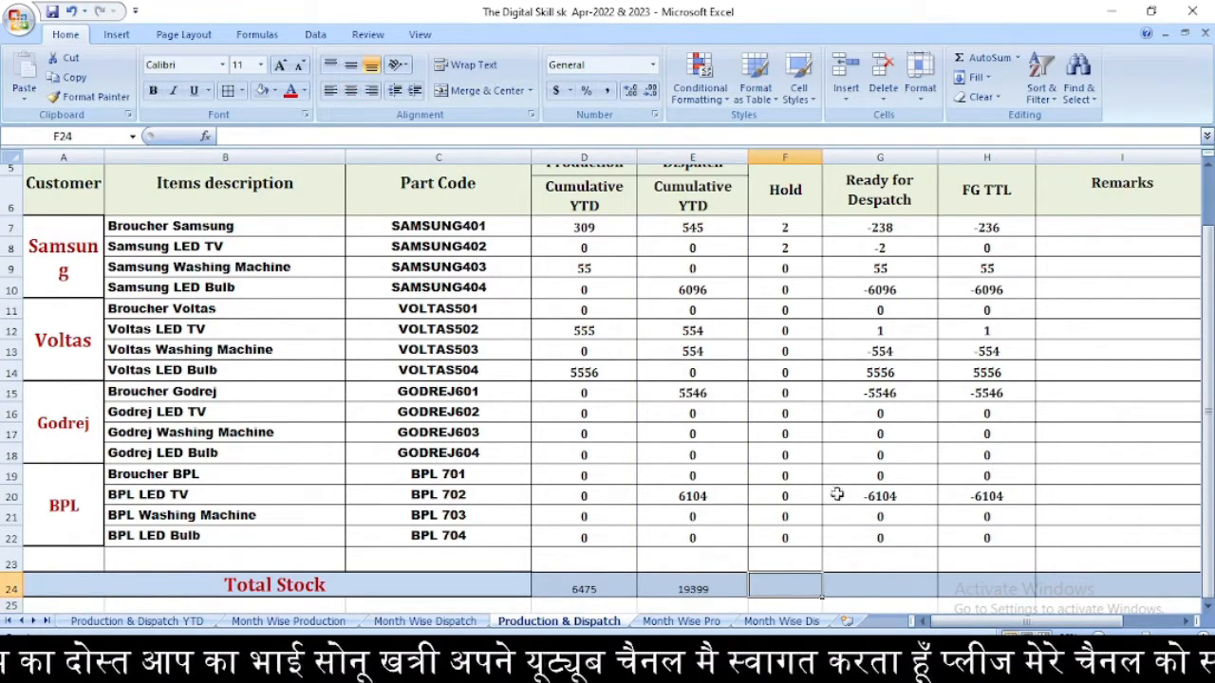
text(=sum)
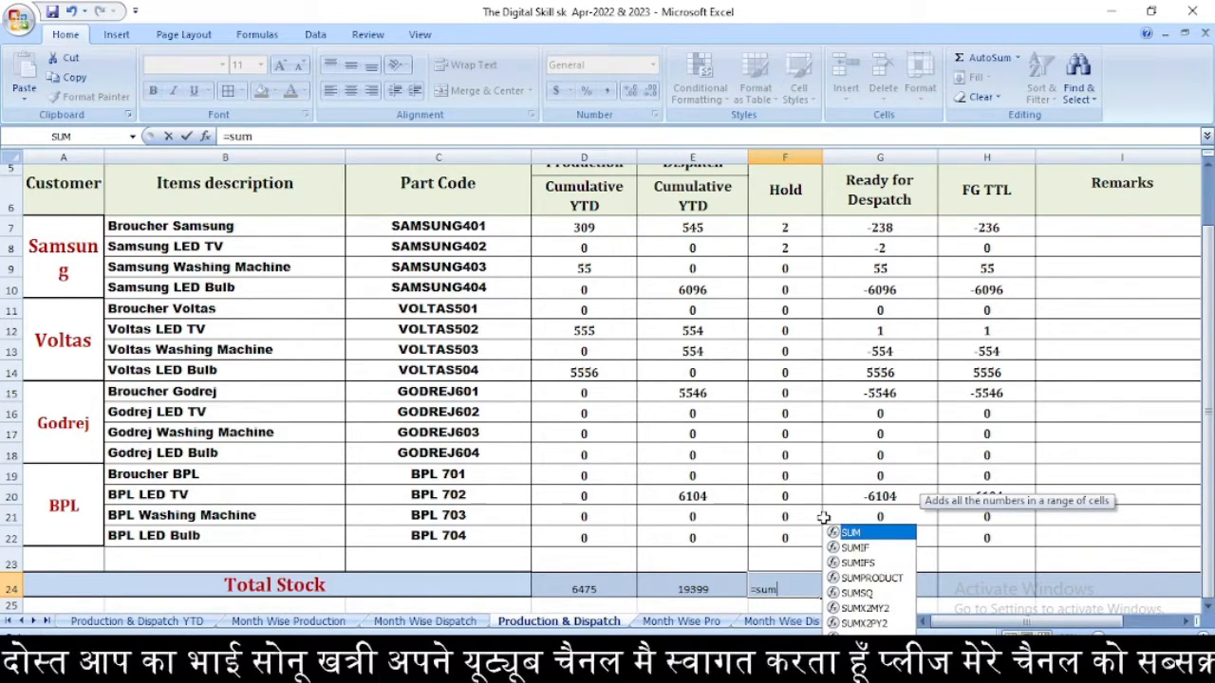
text(()
drag(786, 228, 789, 559)
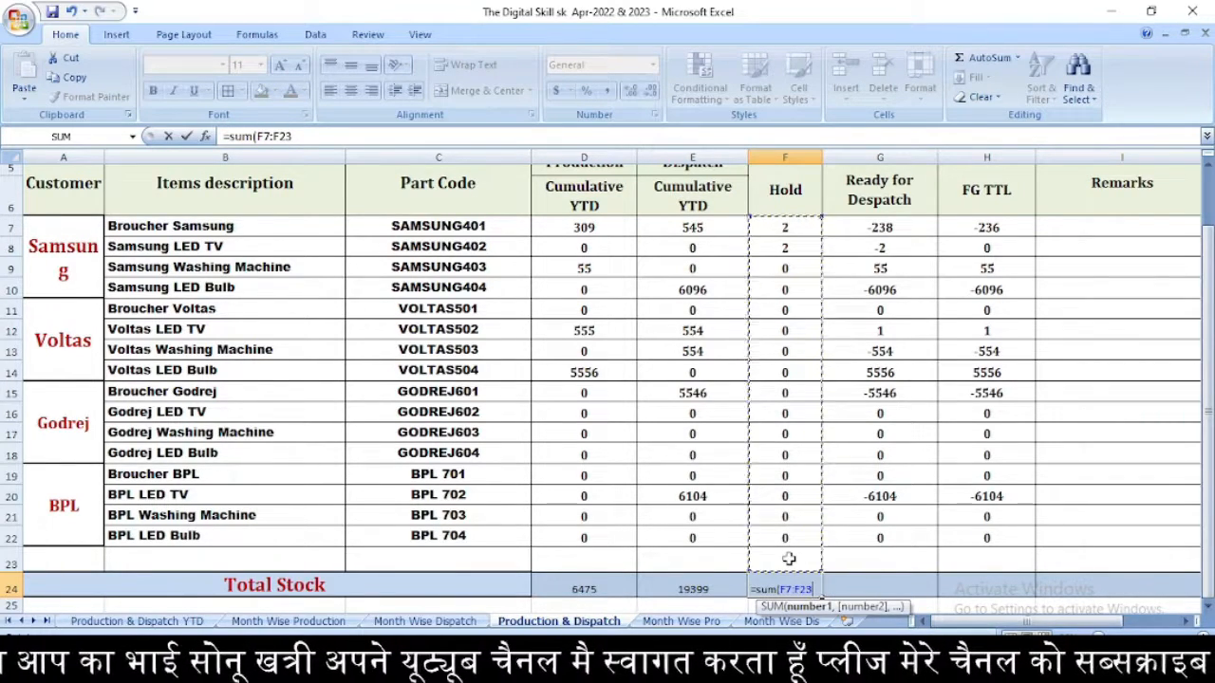
text())
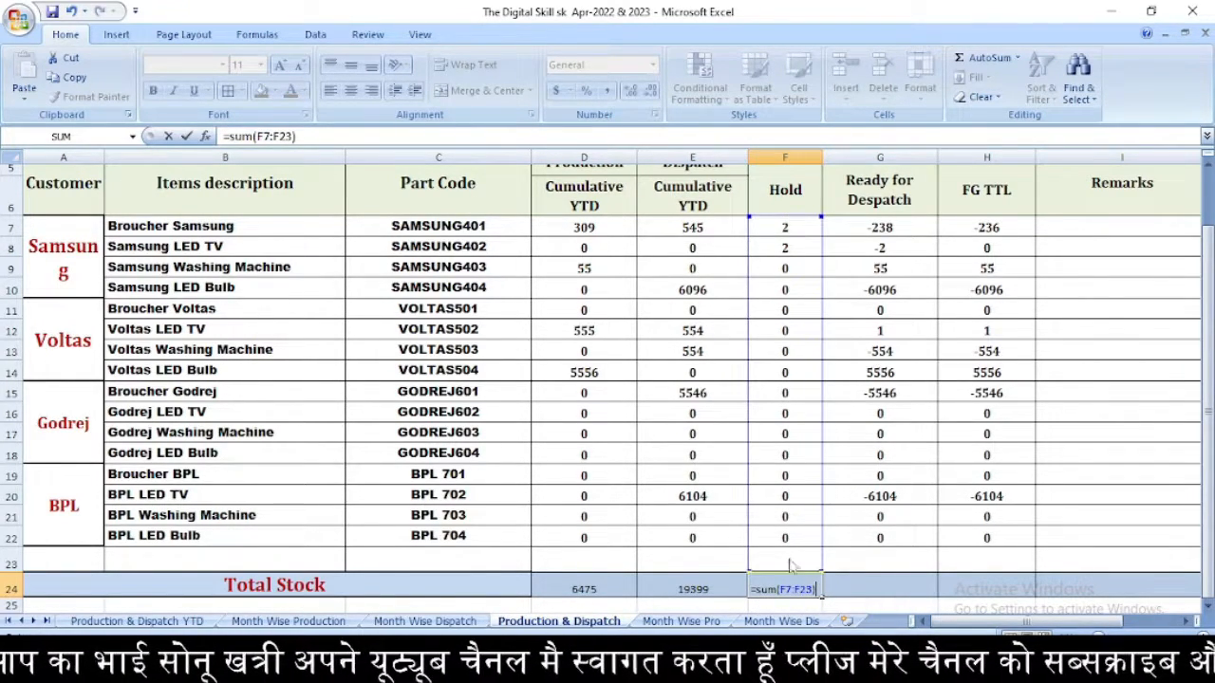
key(Return)
- Total the Ready for Despatch and FG TTL columns over rows 7 to 23 in the Total Stock row using AutoSum
click(865, 592)
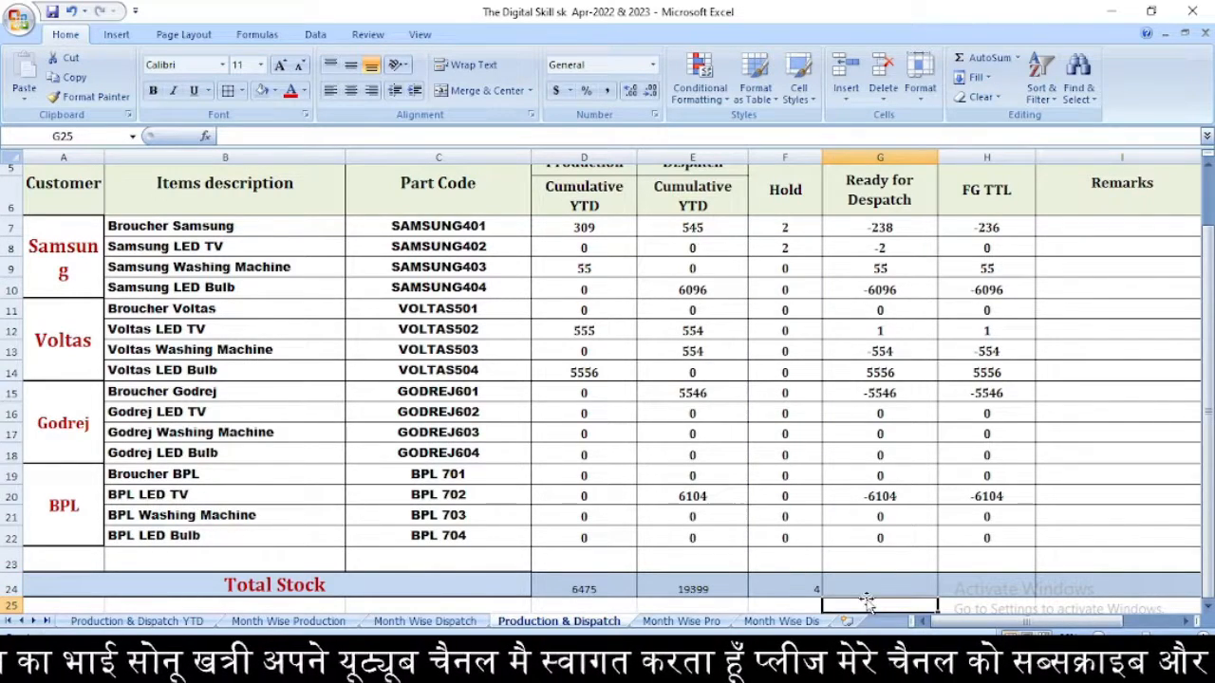
click(978, 58)
drag(890, 237, 881, 561)
key(Return)
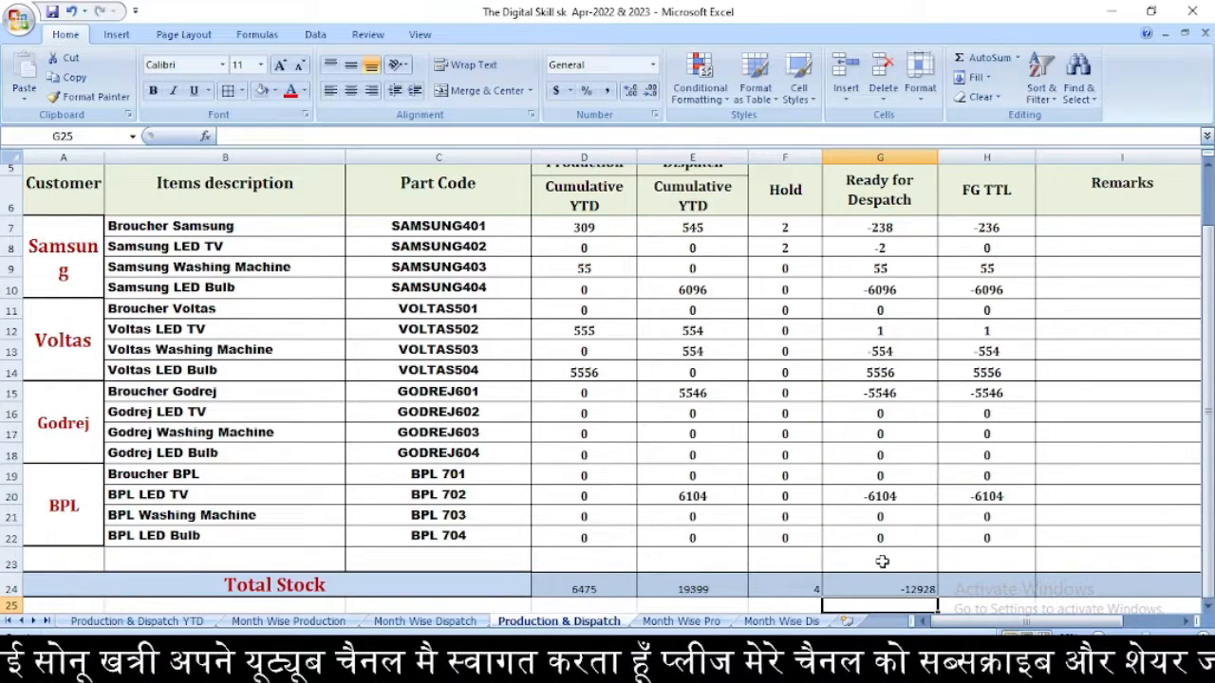
click(973, 586)
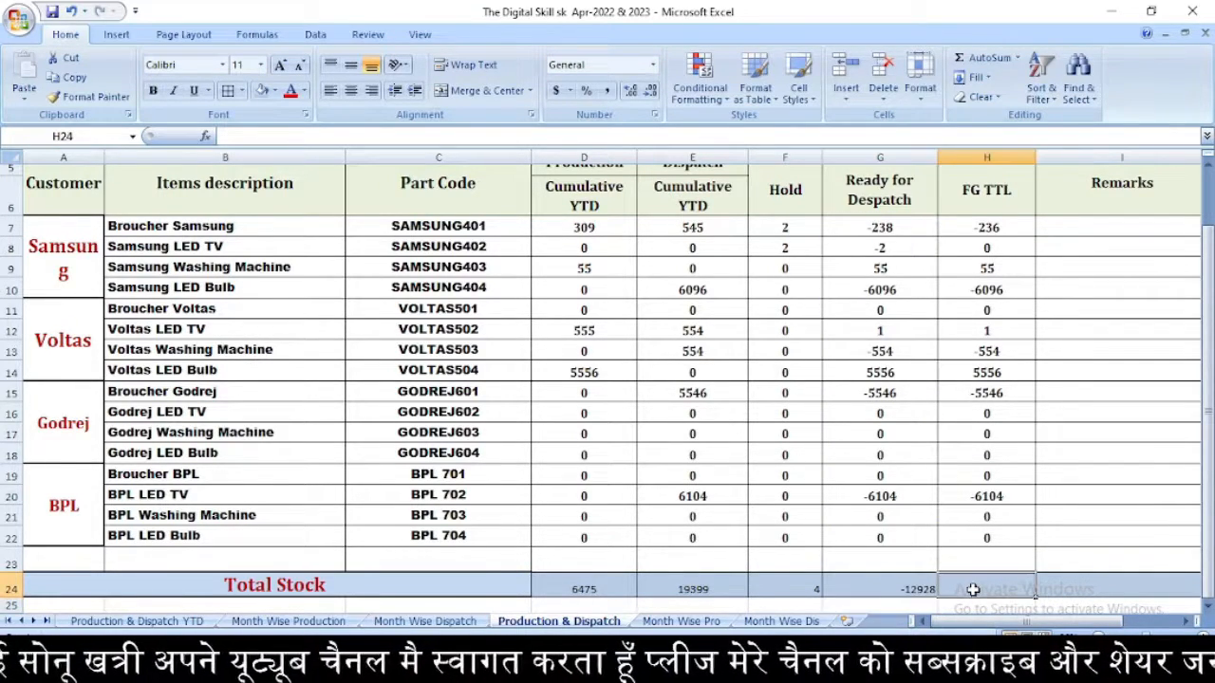
click(976, 58)
drag(985, 223, 981, 555)
key(Return)
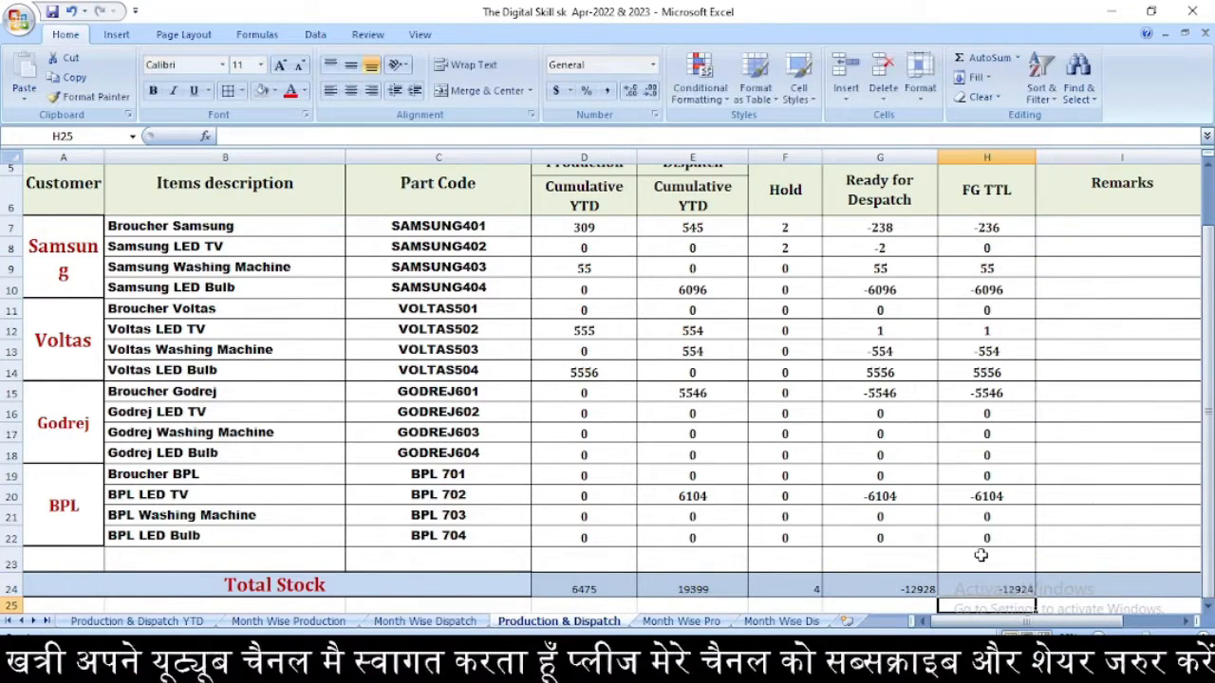
- Format the Total Stock figures in D24:H24 as bold Cambria size 16, centered horizontally and vertically
drag(556, 588, 965, 589)
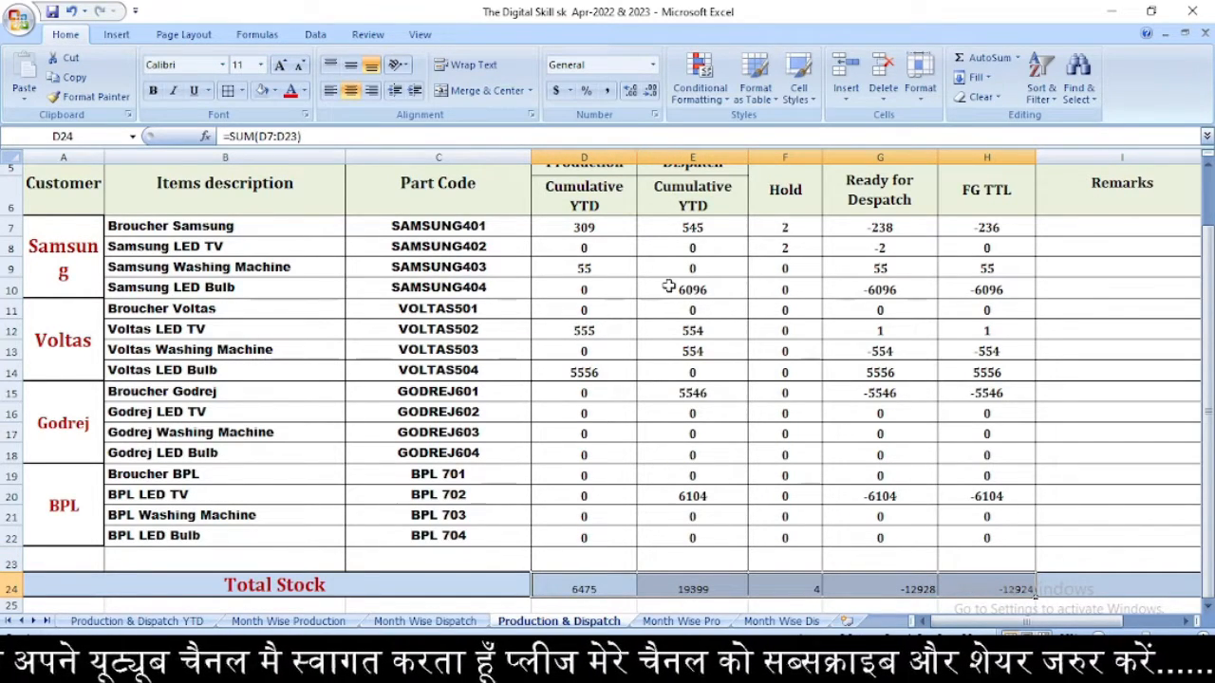
click(153, 91)
click(222, 65)
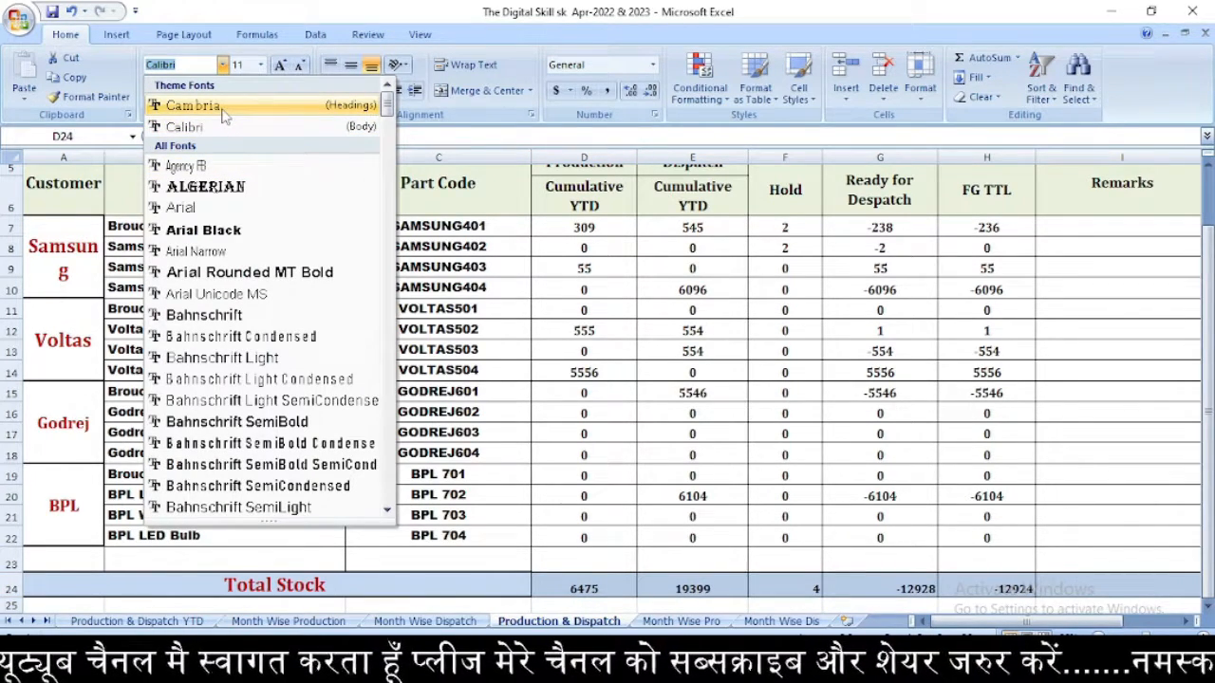
click(222, 106)
click(280, 65)
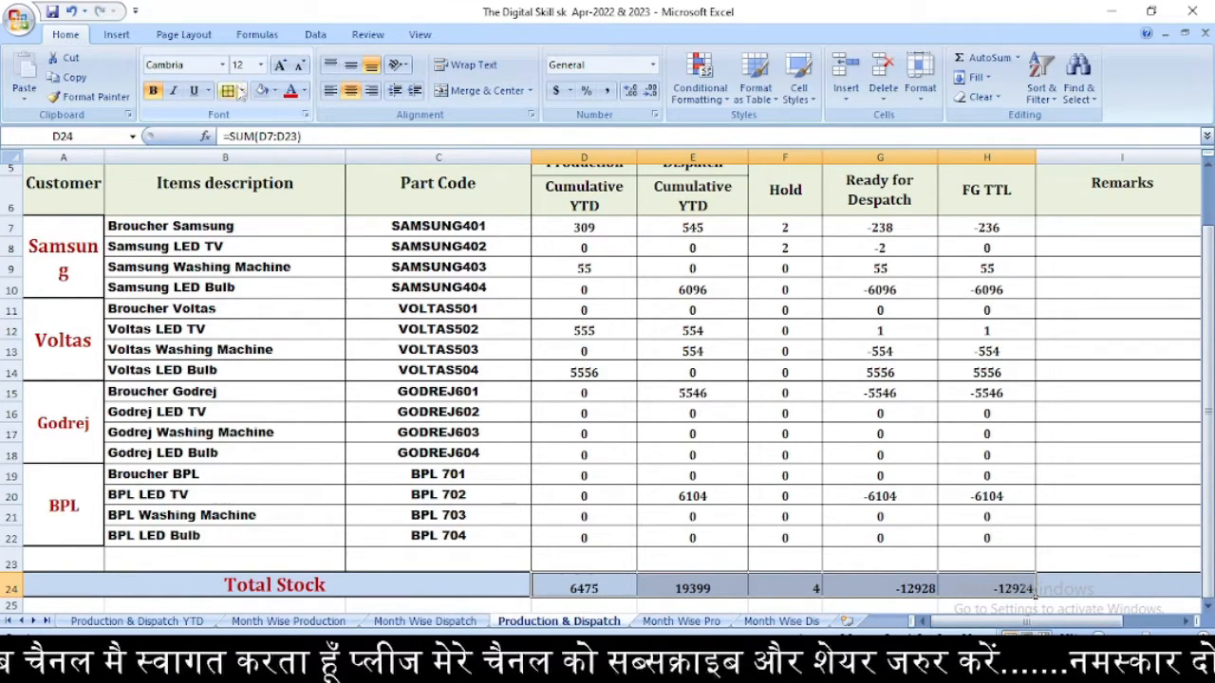
click(280, 65)
click(280, 64)
click(353, 65)
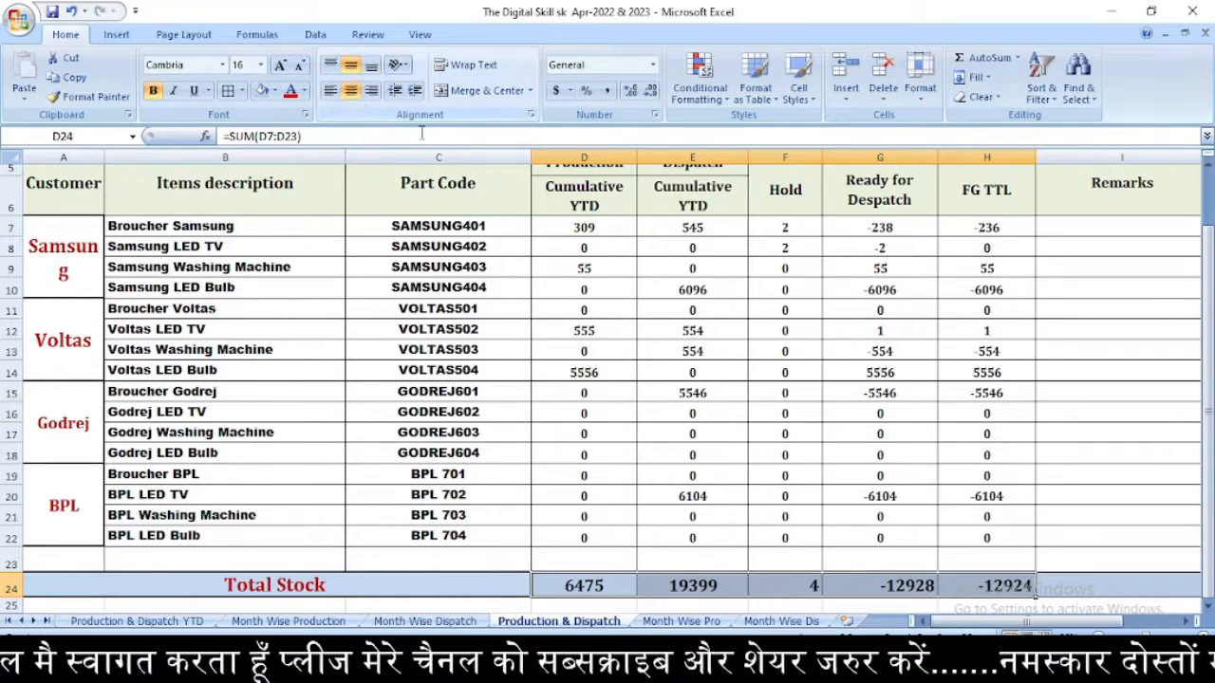
click(350, 90)
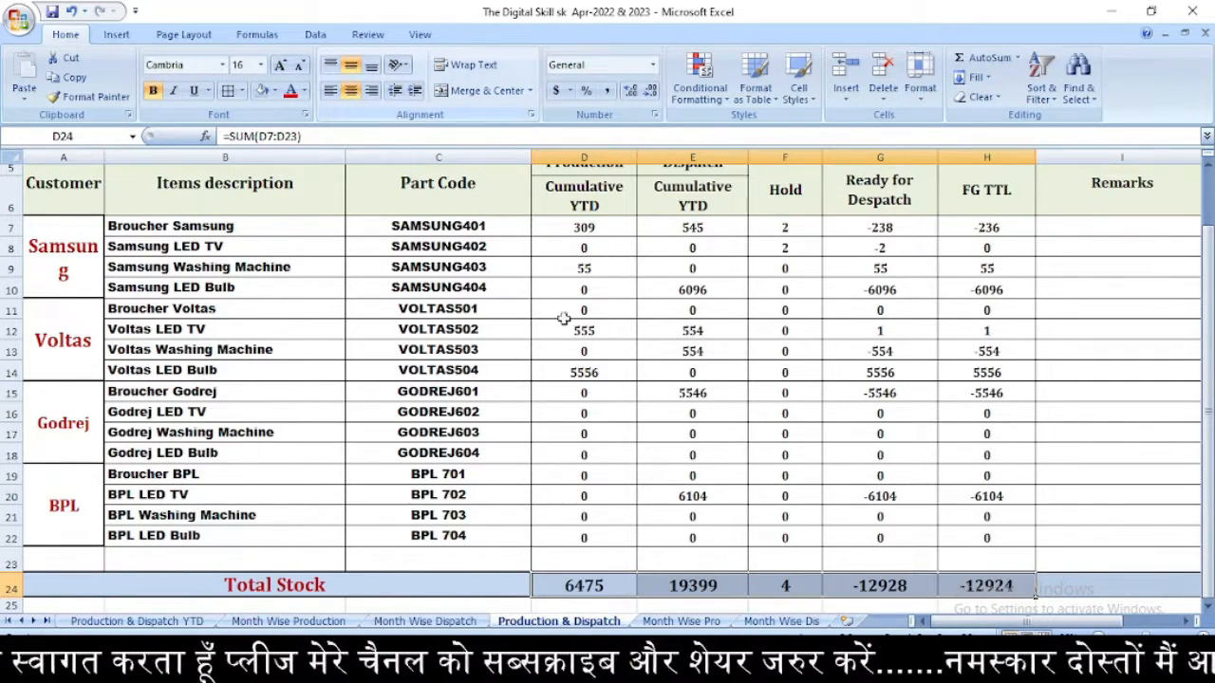
click(664, 351)
click(897, 432)
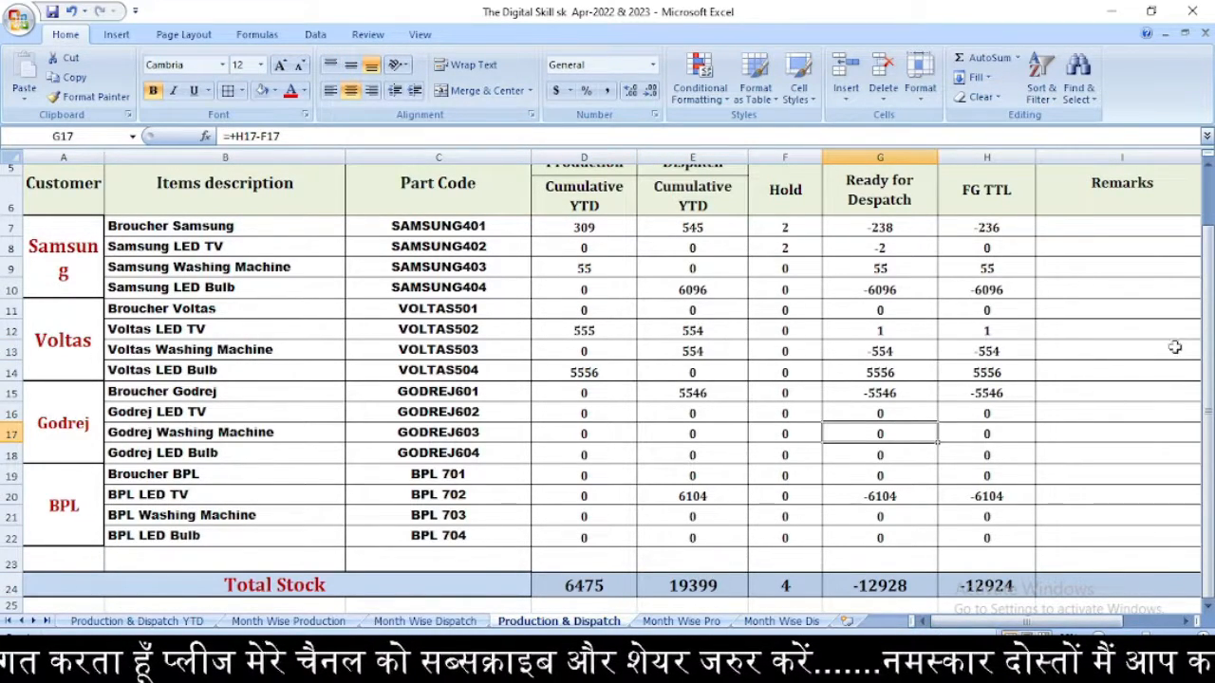
scroll(1186, 352, up, 2)
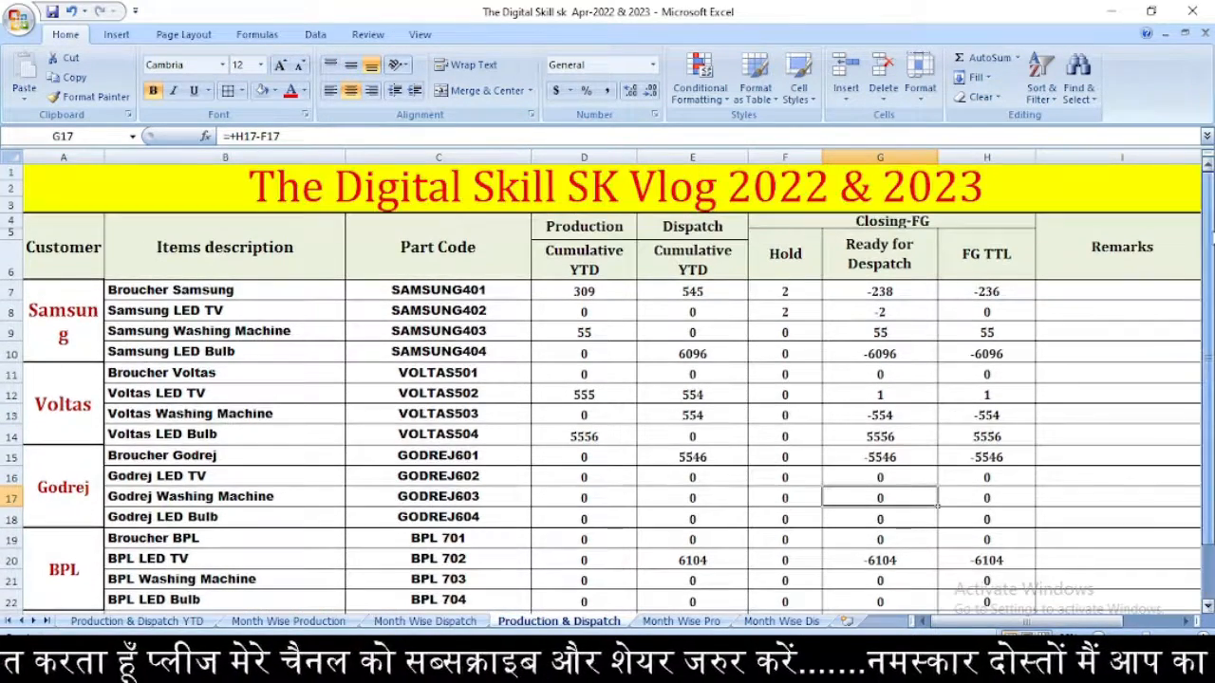
click(805, 294)
click(1100, 293)
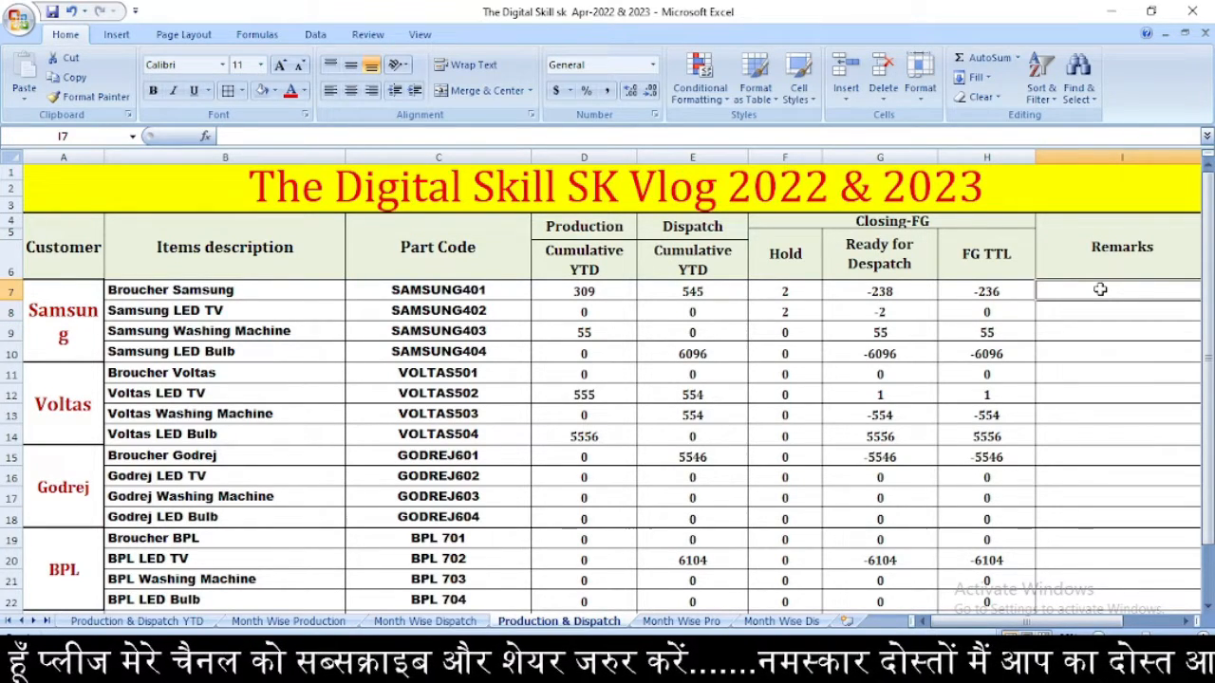
- Set the Hold quantity for Broucher Samsung, F7, to 0
click(789, 294)
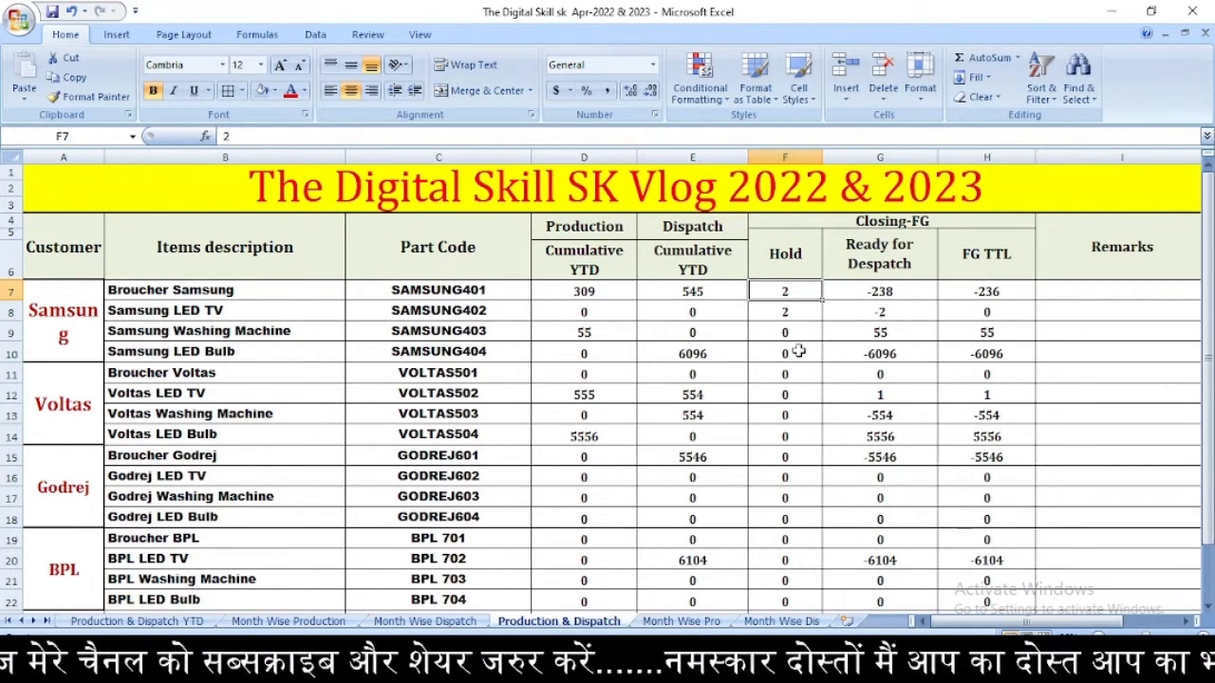
text(0)
key(Return)
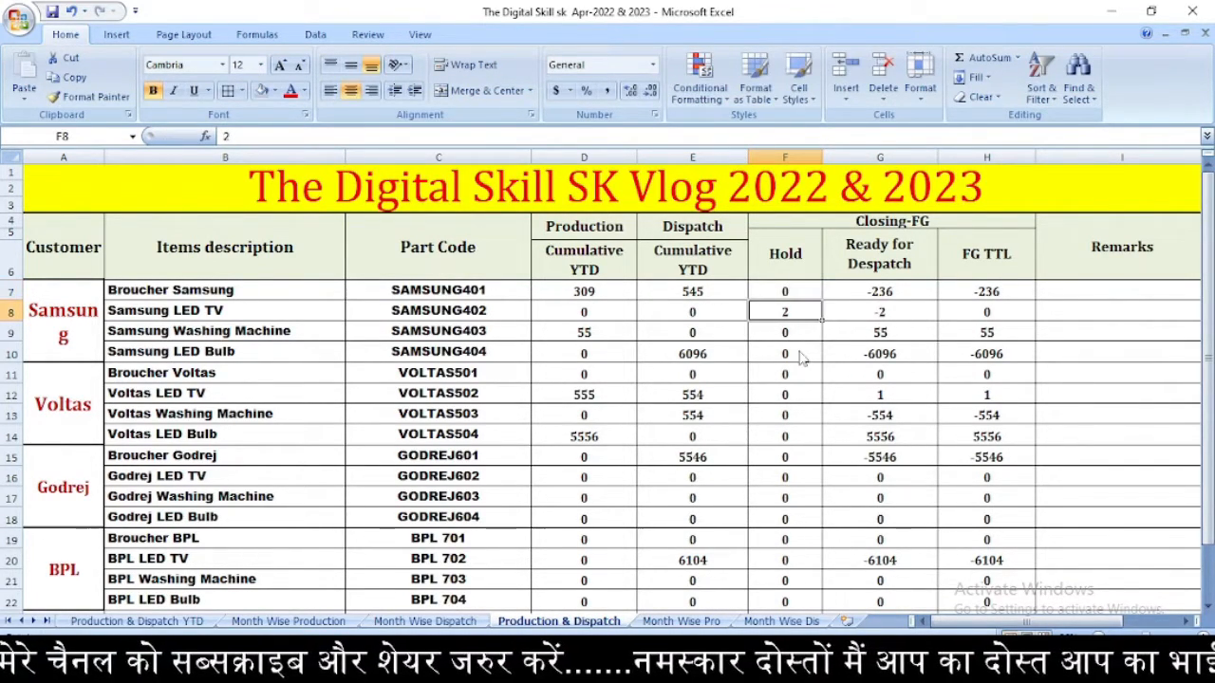
- Examine the Broucher Samsung row's Production YTD, Dispatch YTD and Ready for Despatch formulas, along with the neighbouring Dispatch YTD cells
click(1110, 293)
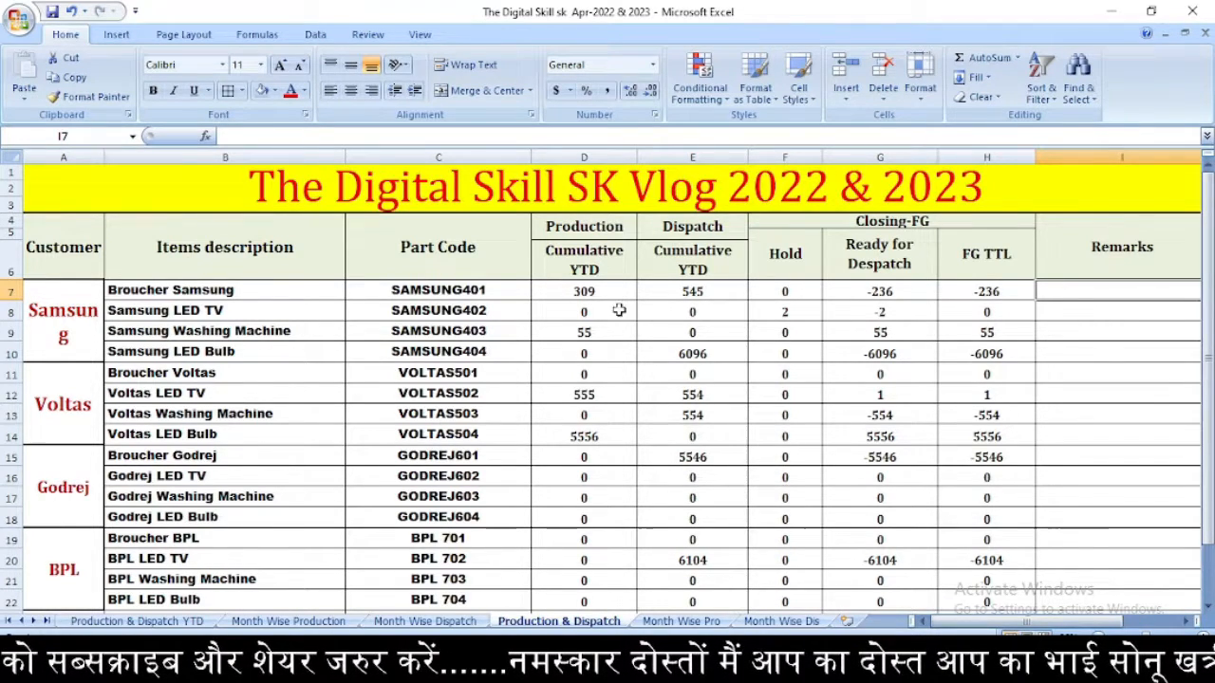
click(247, 209)
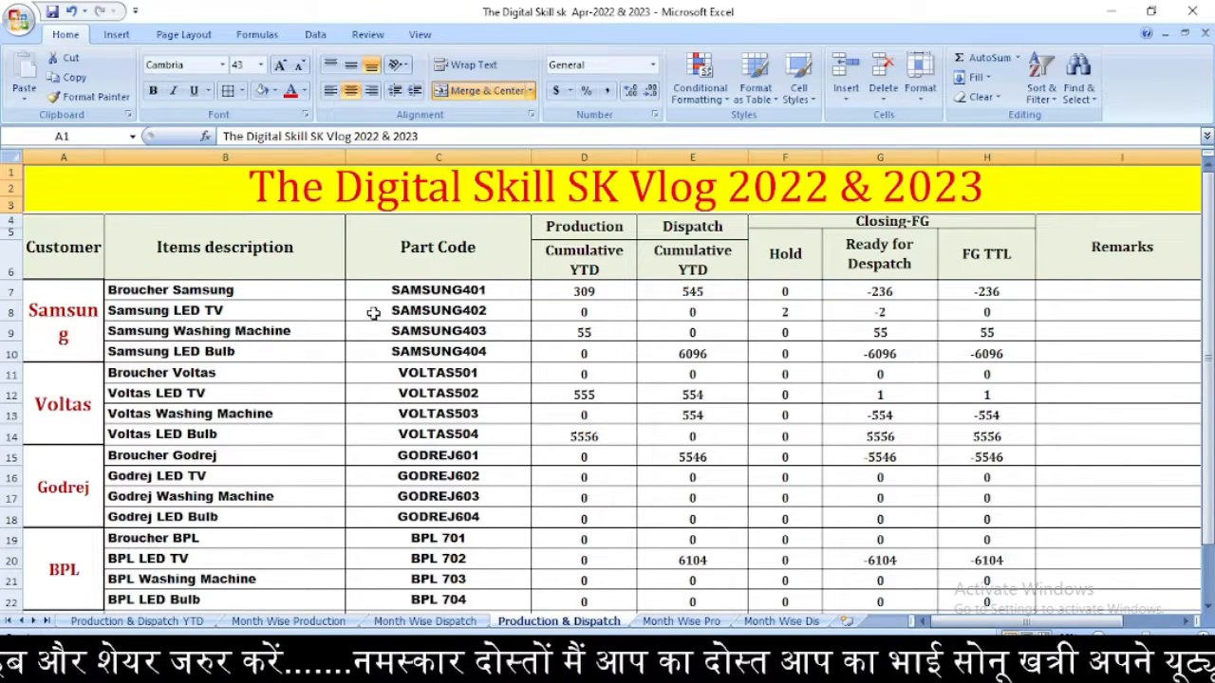
click(535, 358)
click(695, 295)
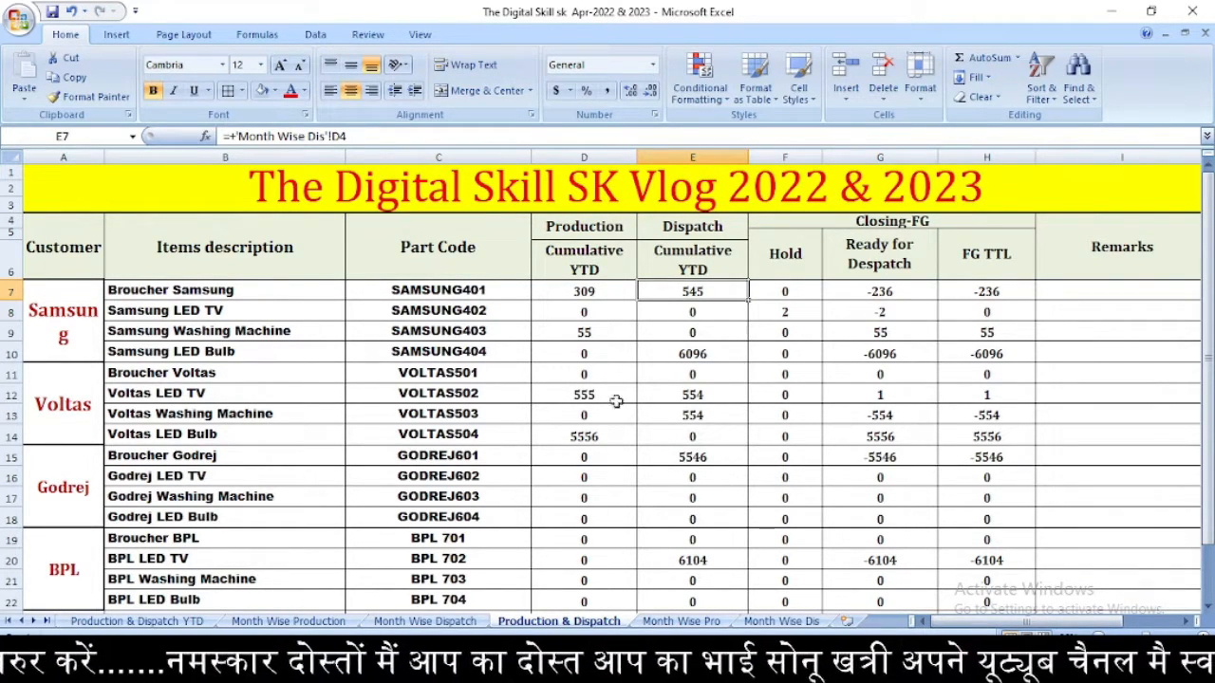
click(682, 353)
double_click(681, 353)
click(699, 325)
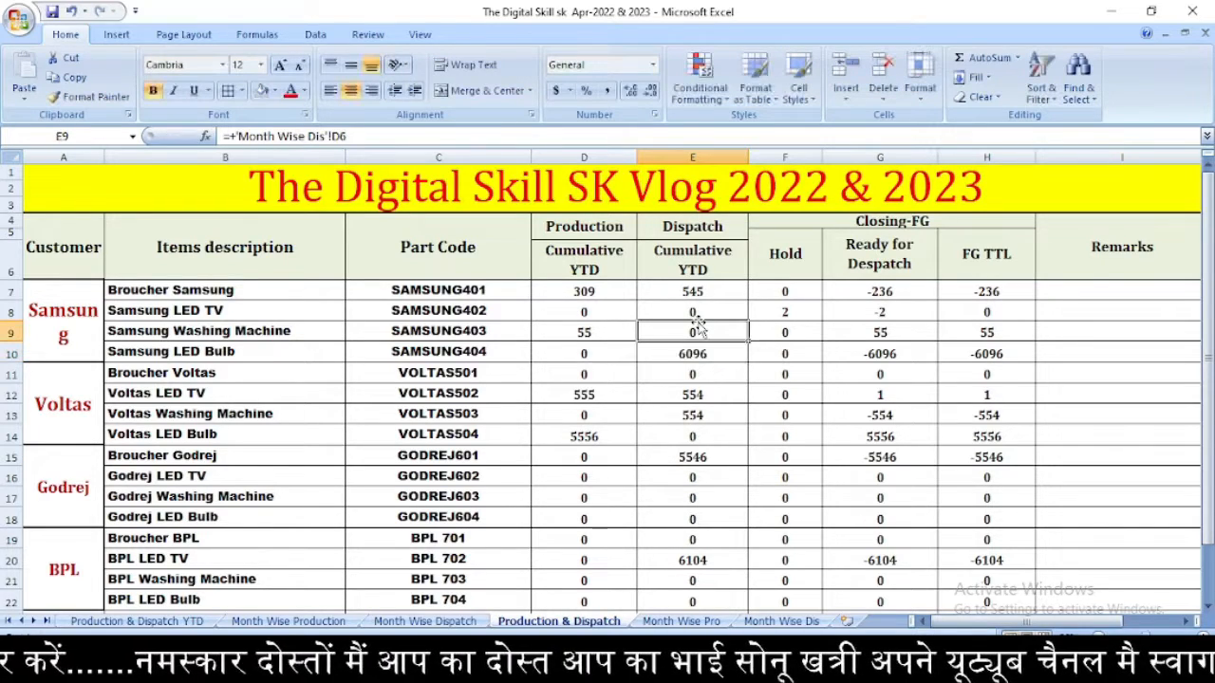
click(696, 291)
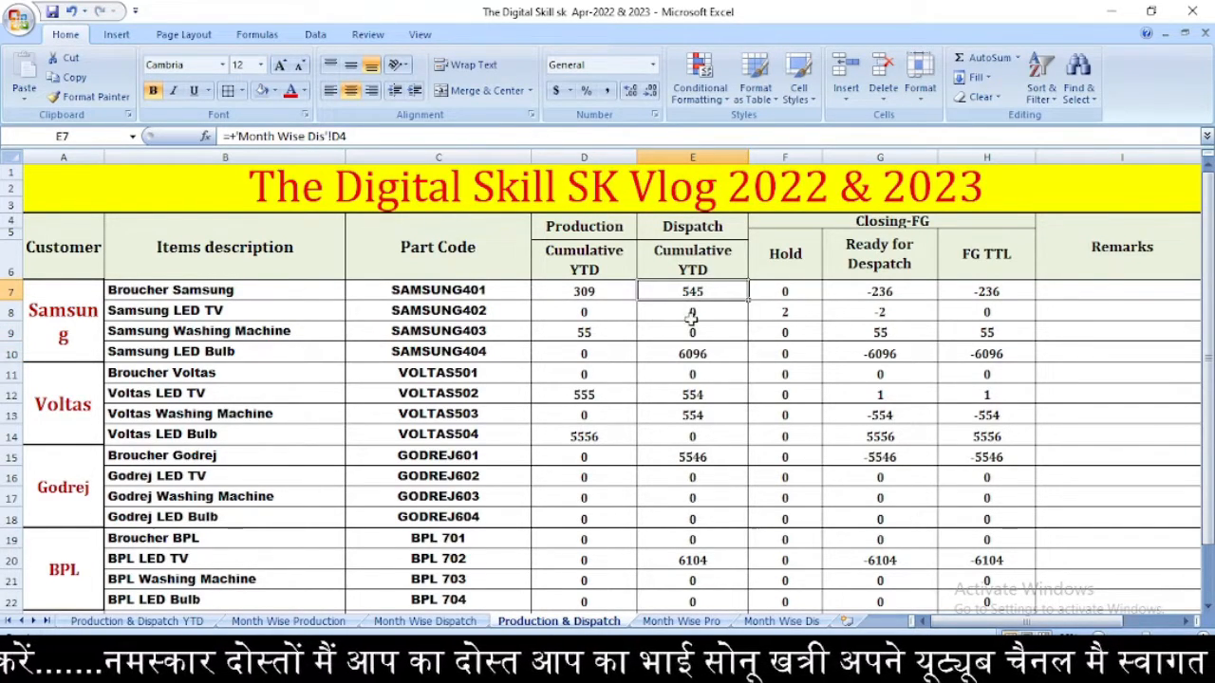
click(596, 295)
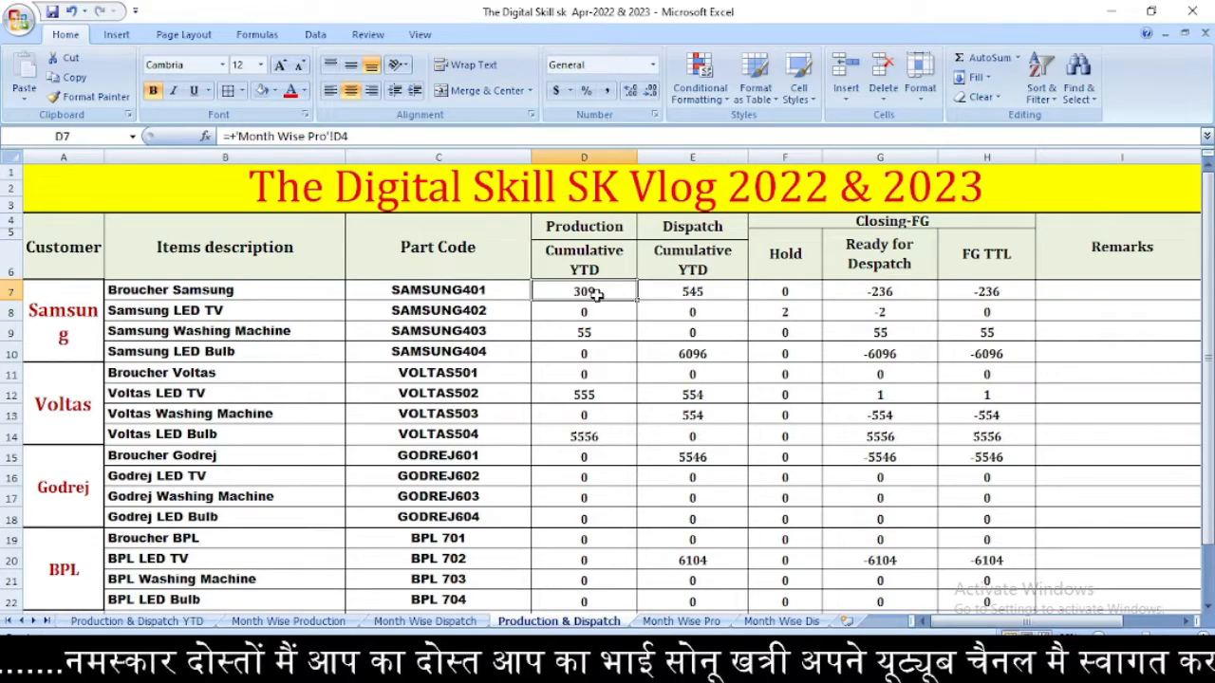
click(905, 296)
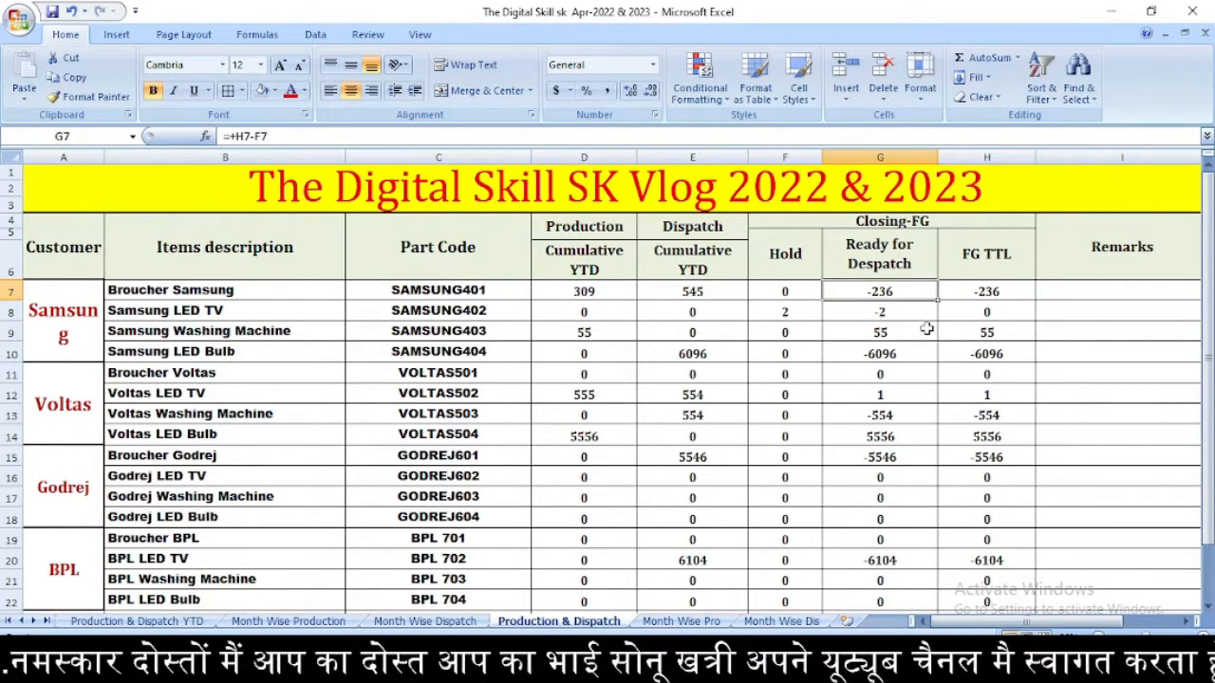